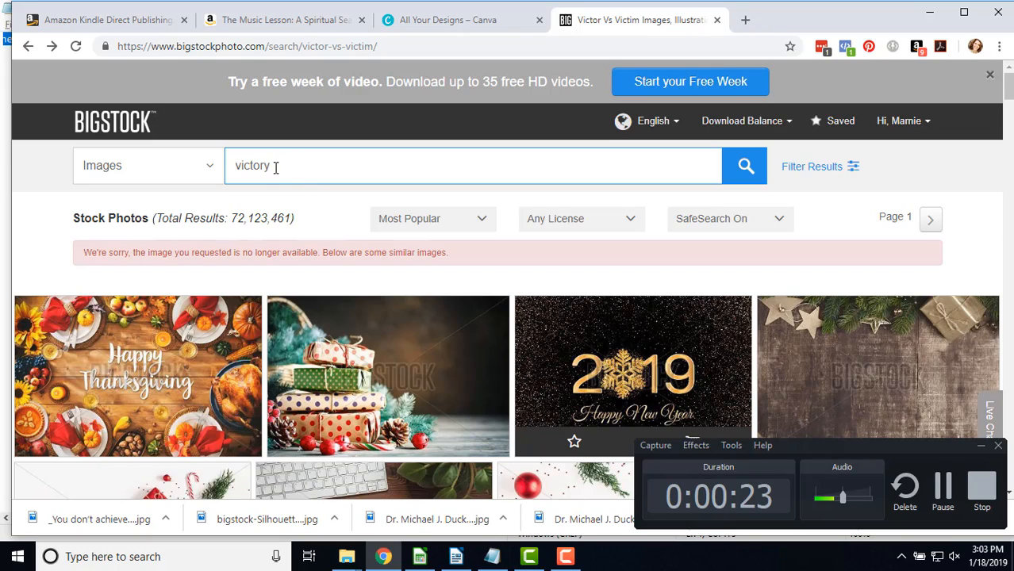
Search the stock images for "victory" and save the photo of the cheering woman in an orange sweater against a blurred background
left_click(745, 168)
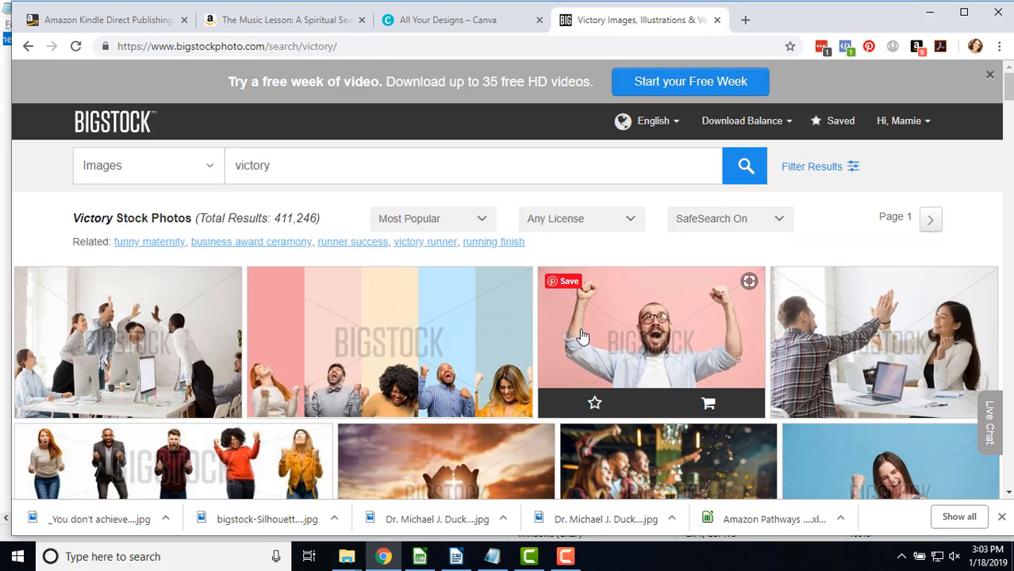
mouse_move(561, 328)
scroll(783, 378, "down", 1)
scroll(782, 378, "down", 5)
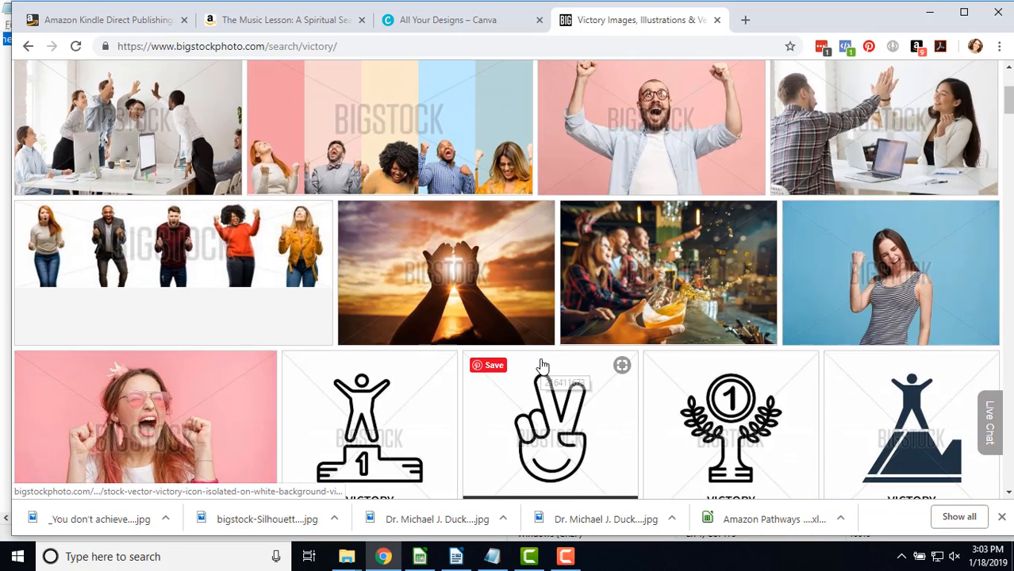
mouse_move(543, 369)
scroll(538, 369, "down", 2)
mouse_move(306, 321)
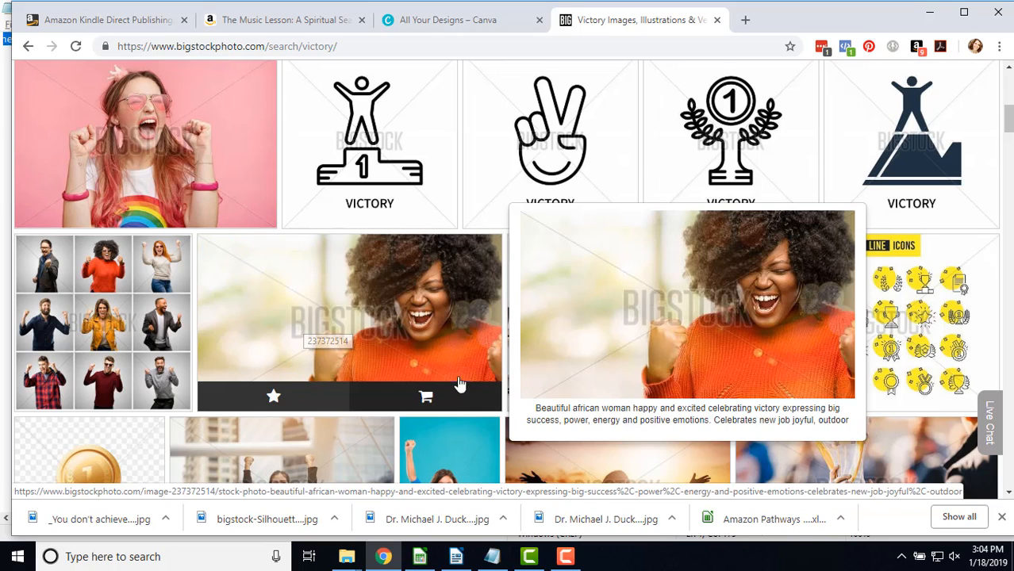
scroll(386, 377, "down", 2)
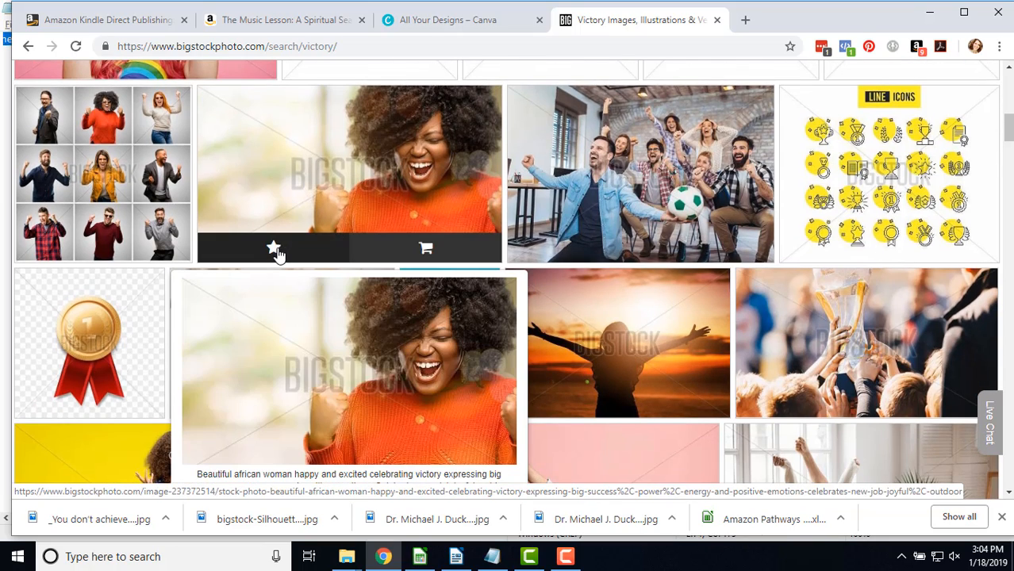
left_click(273, 249)
left_click(273, 248)
Save the photo of the celebrating woman in a red sweater with both fists raised on a light blue background
scroll(492, 355, "down", 4)
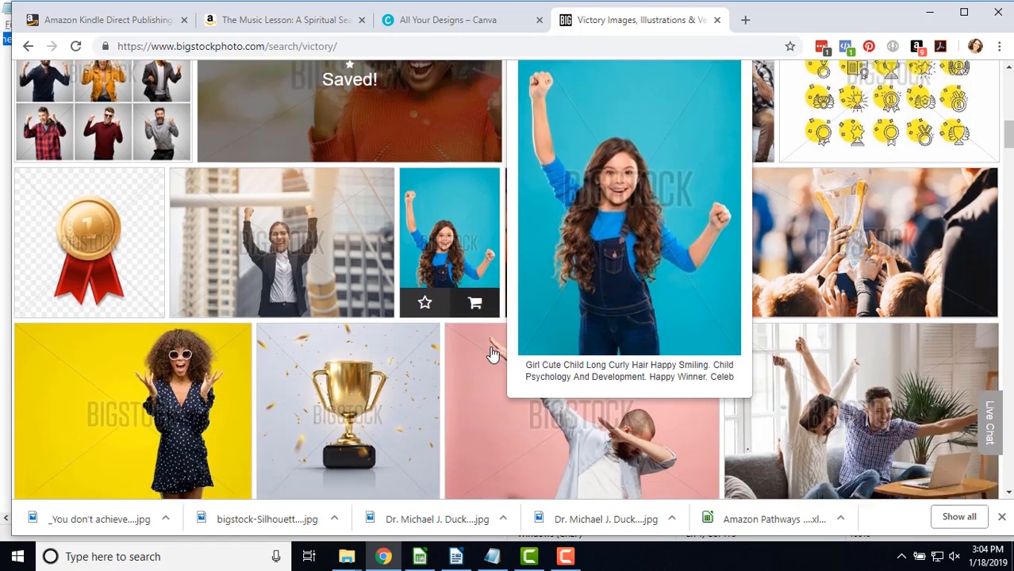
scroll(489, 353, "down", 1)
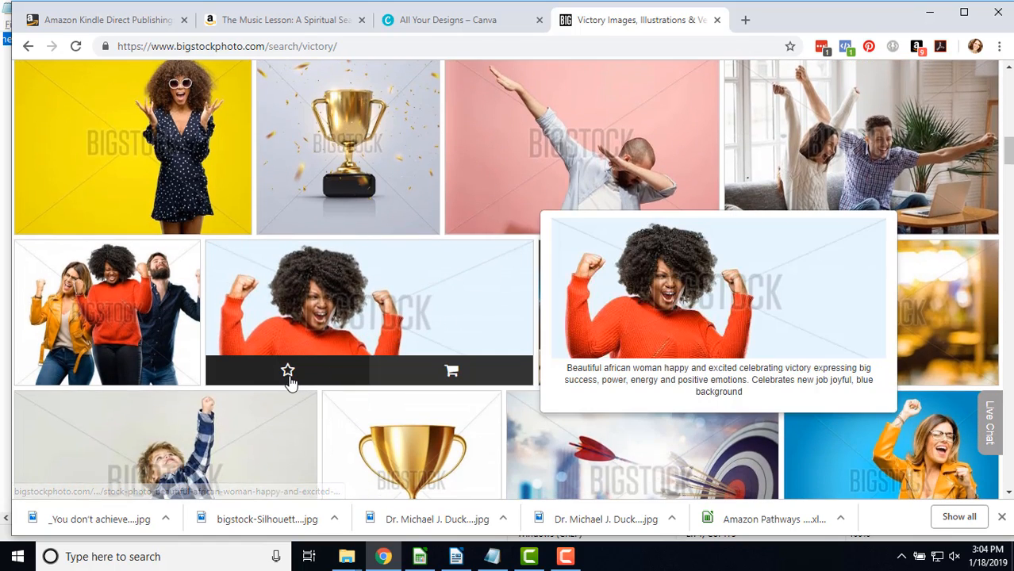
left_click(287, 373)
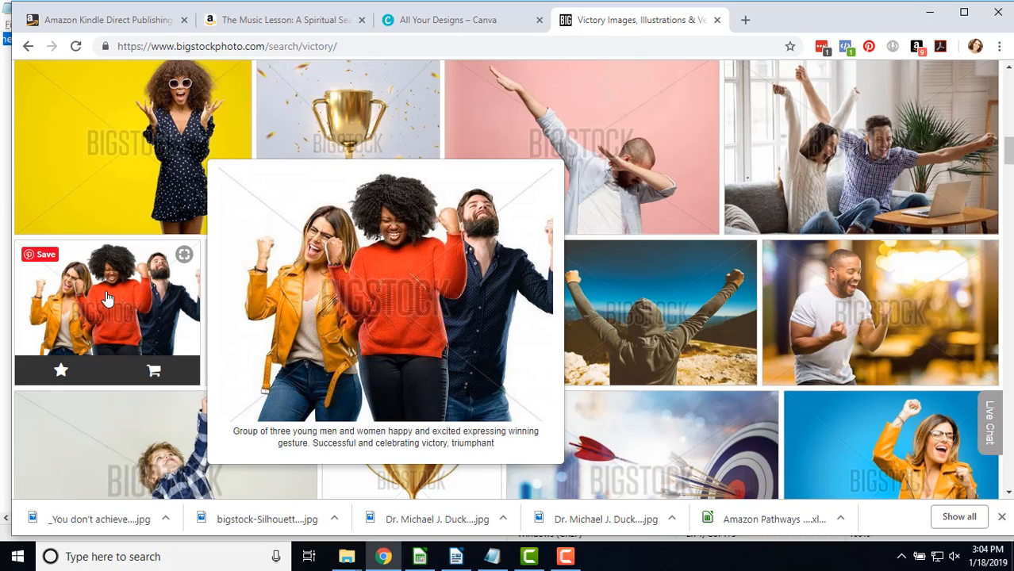
Save the "Success Win" photo of the boy in a plaid shirt raising his fist
scroll(119, 332, "down", 1)
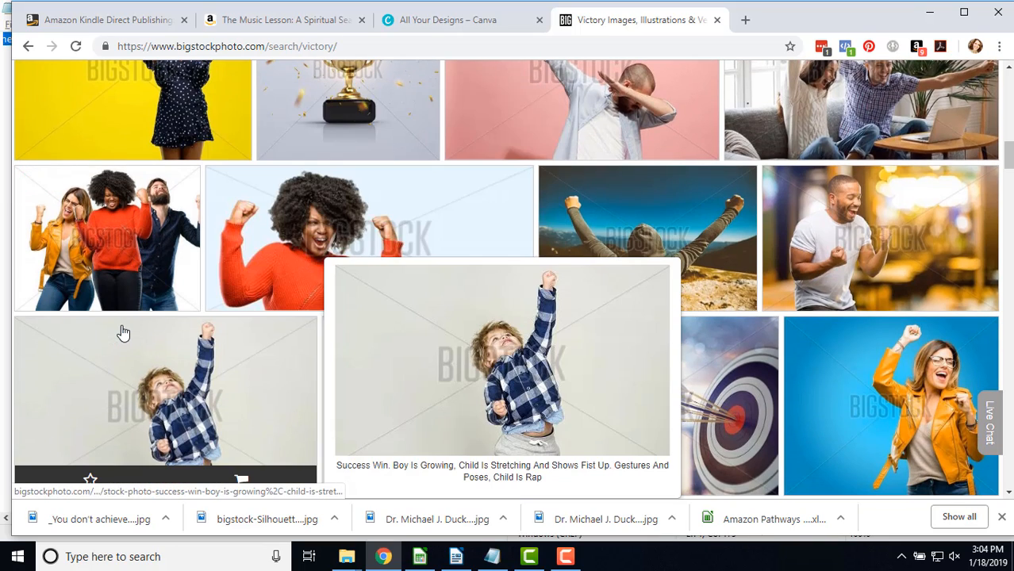
scroll(135, 341, "down", 2)
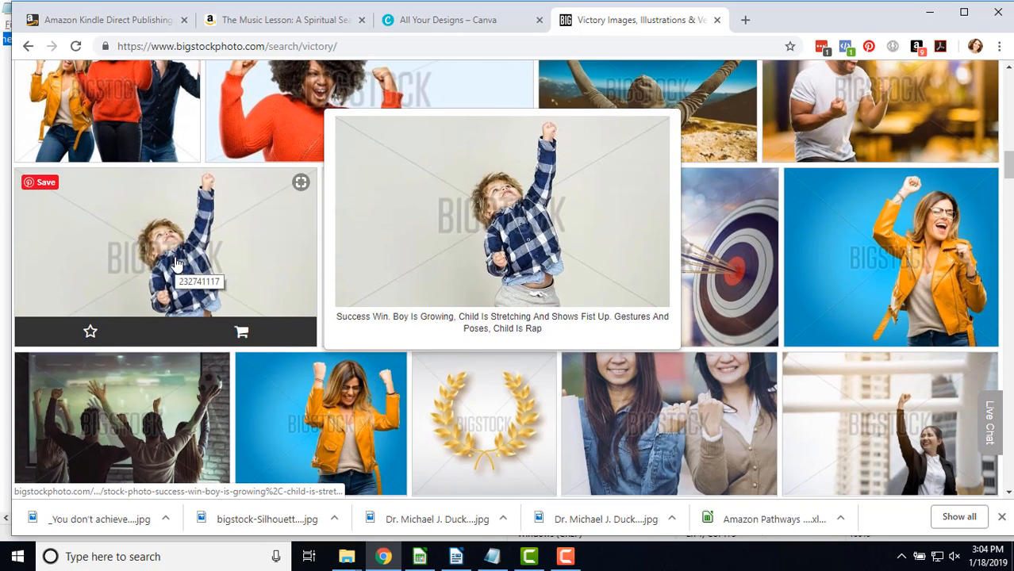
left_click(89, 332)
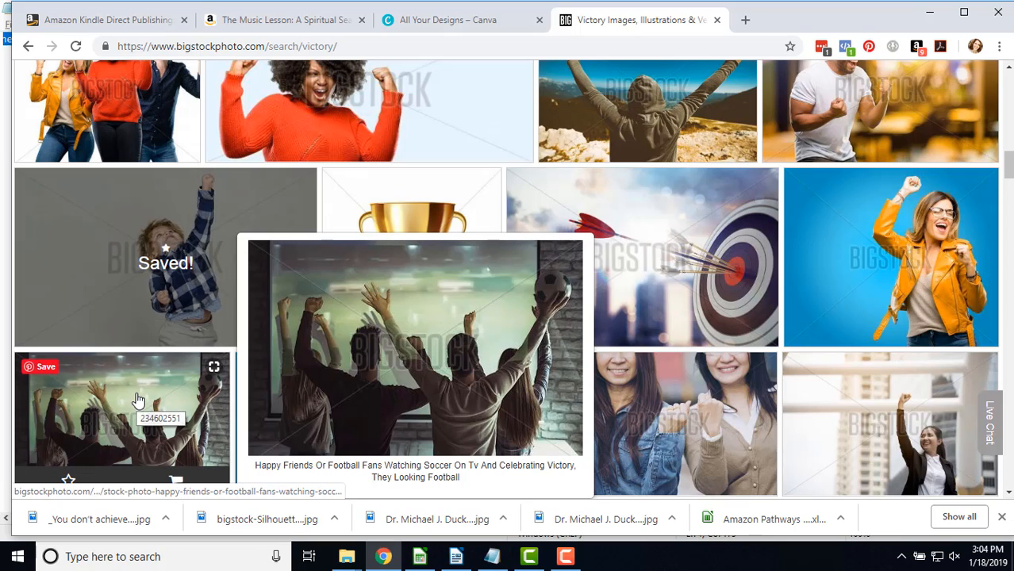
Open the photo of the boy raising his fist and download it in the Medium size, 1600 x 947
left_click(169, 275)
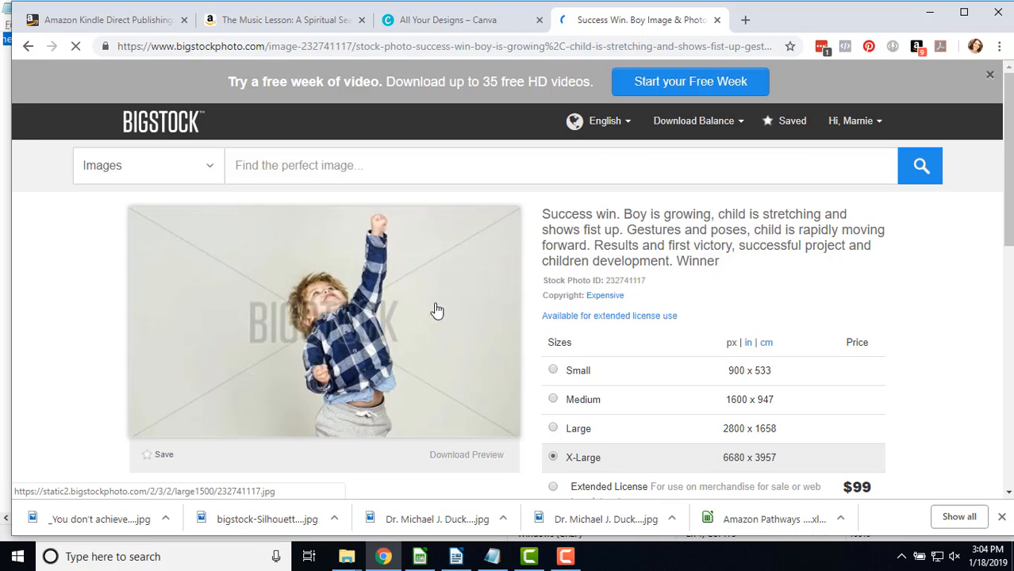
left_click(568, 401)
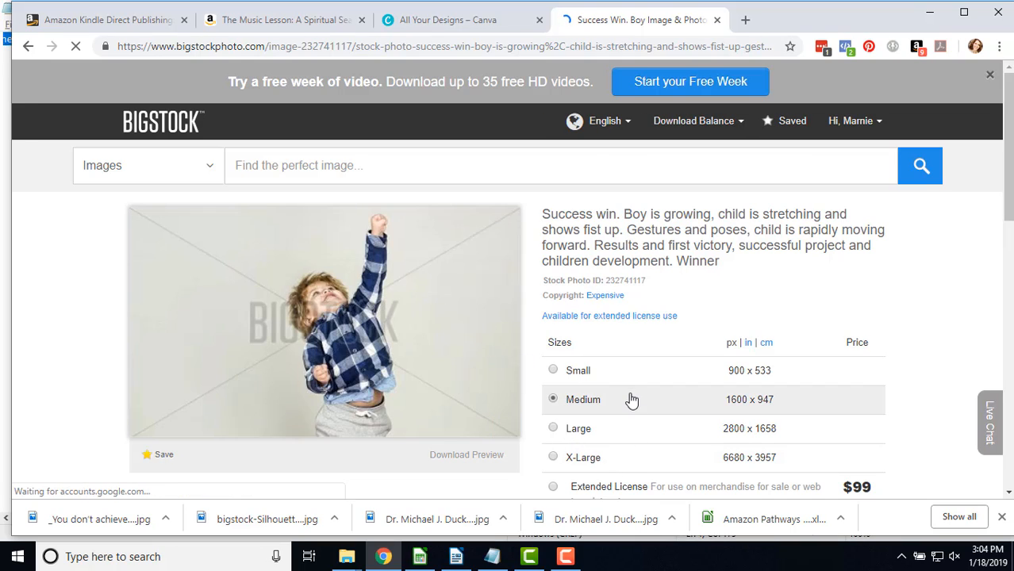
scroll(632, 401, "down", 3)
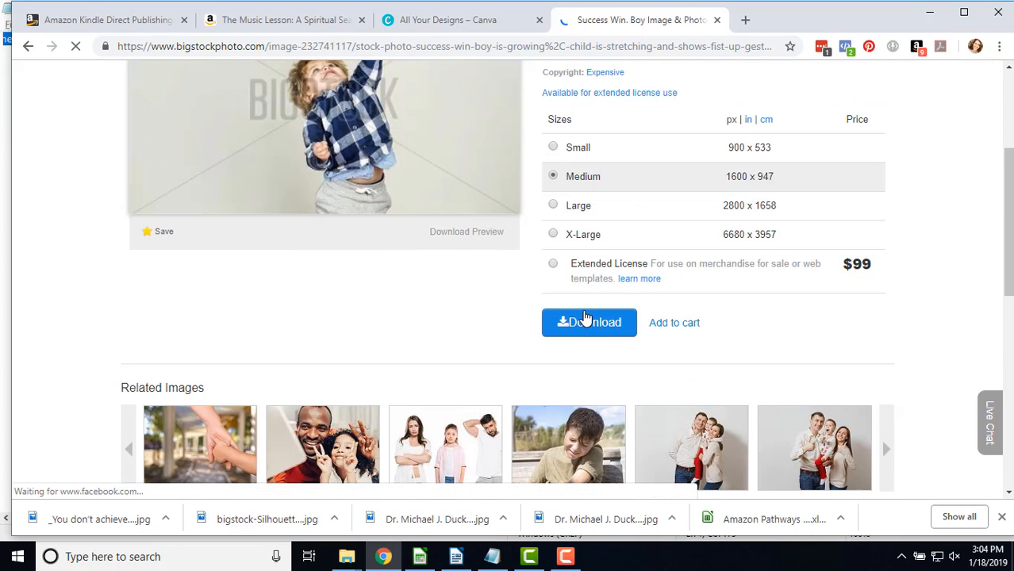
left_click(585, 327)
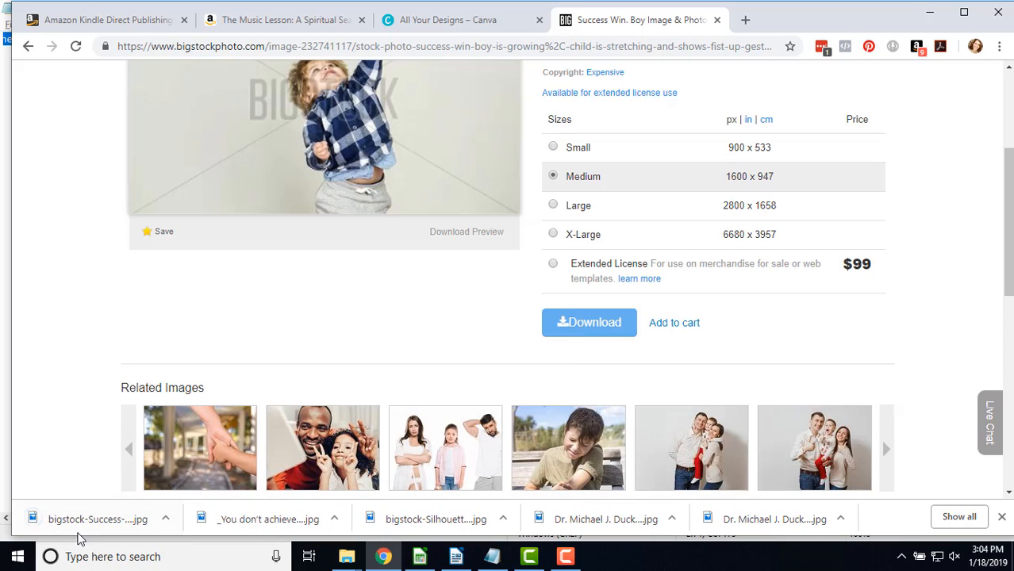
Switch to Canva, search the design types for "insta" and create a new Instagram Post design
left_click(463, 22)
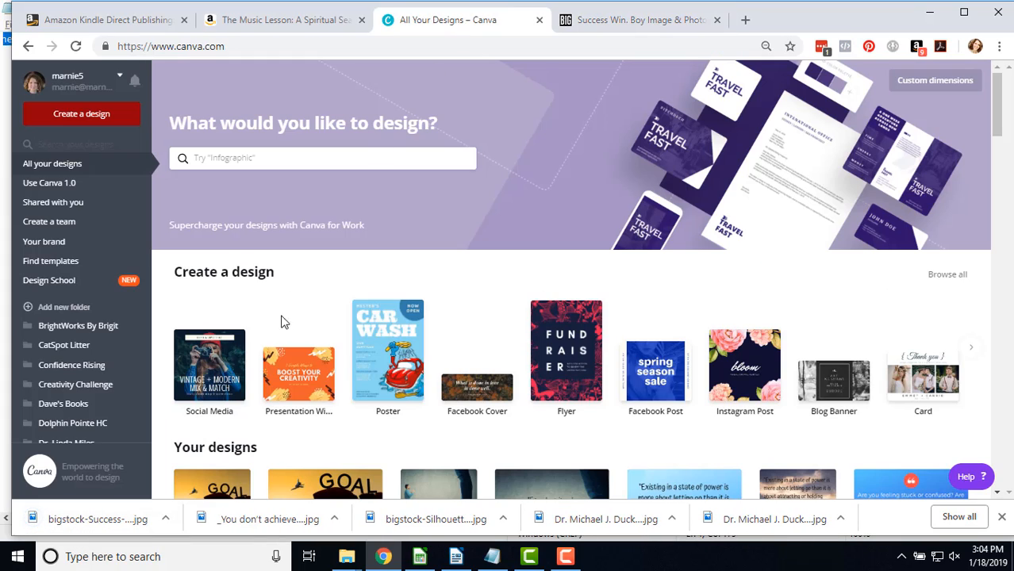
left_click(215, 157)
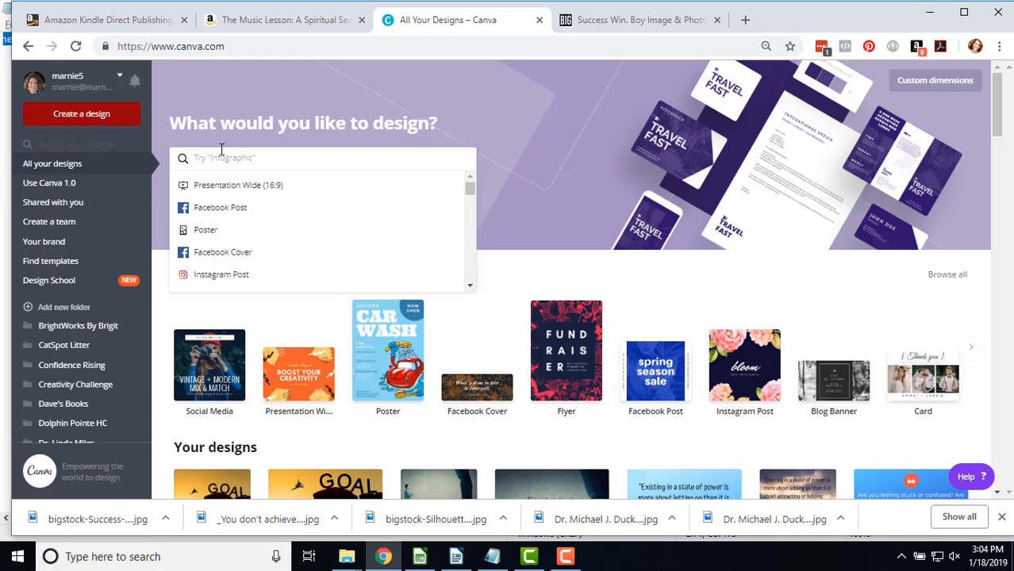
type("insta")
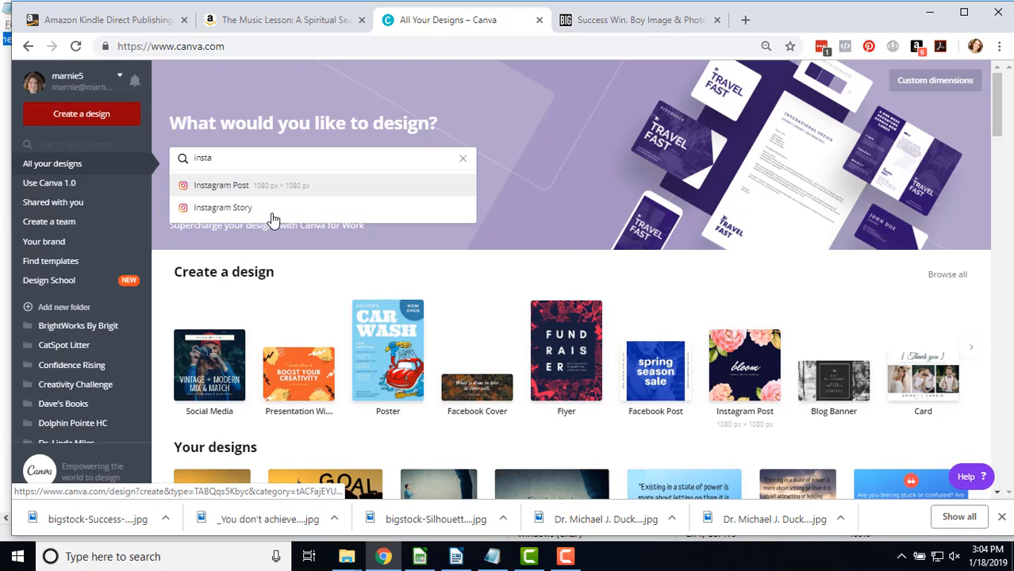
left_click(222, 188)
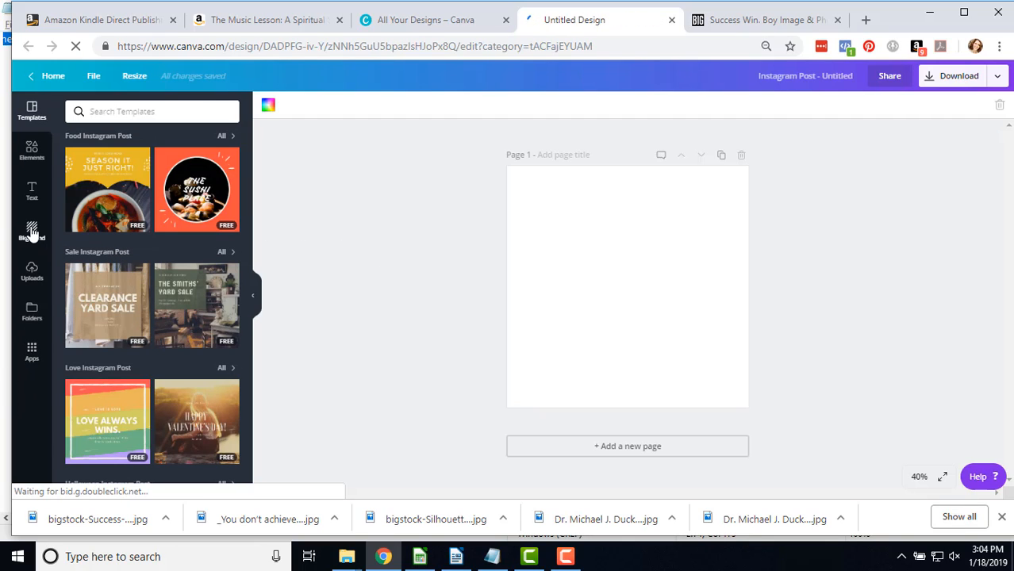
Upload the downloaded bigstock-Success-Win-Boy image to the design's image uploads
left_click(32, 271)
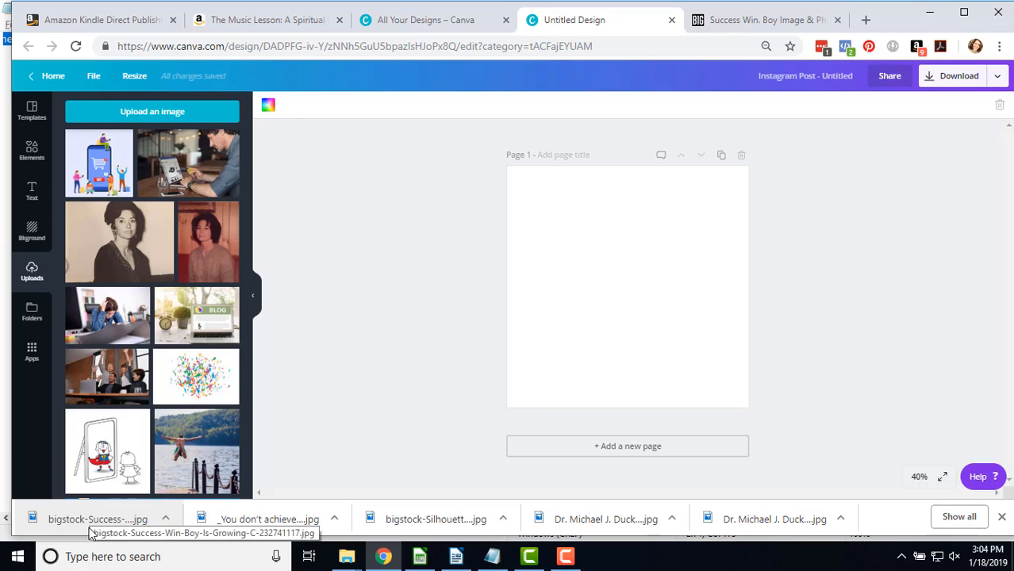
left_click_drag(75, 519, 191, 189)
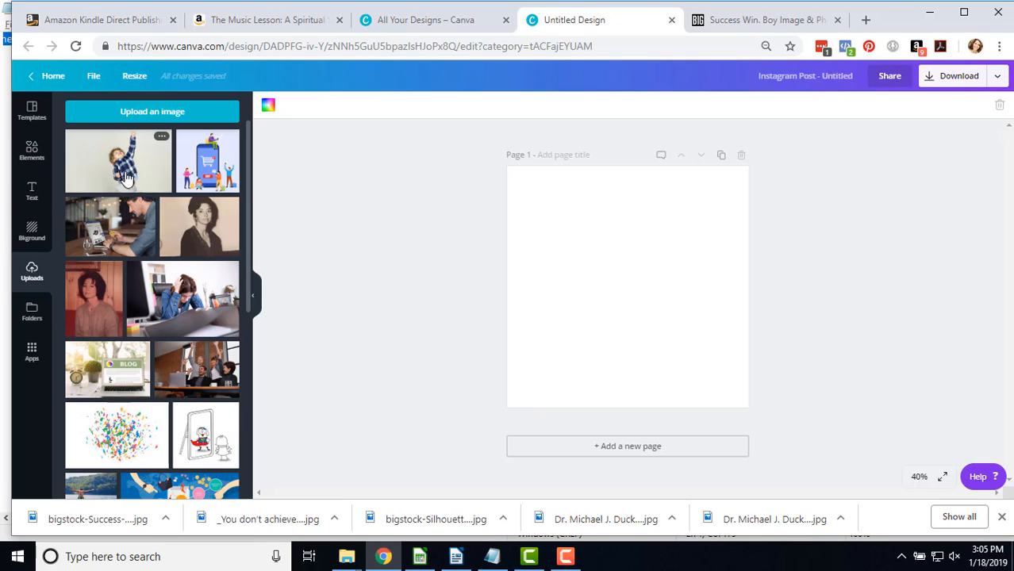
Try to cover the page by placing the uploaded boy photo directly and enlarging it, and delete it from the page
left_click_drag(258, 212, 578, 202)
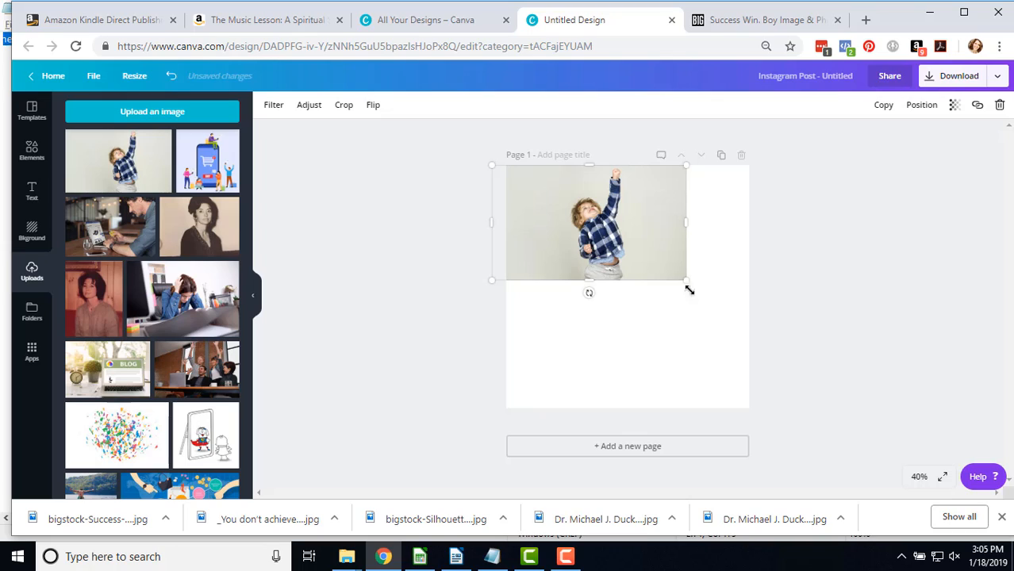
left_click_drag(689, 290, 861, 462)
left_click_drag(722, 315, 688, 320)
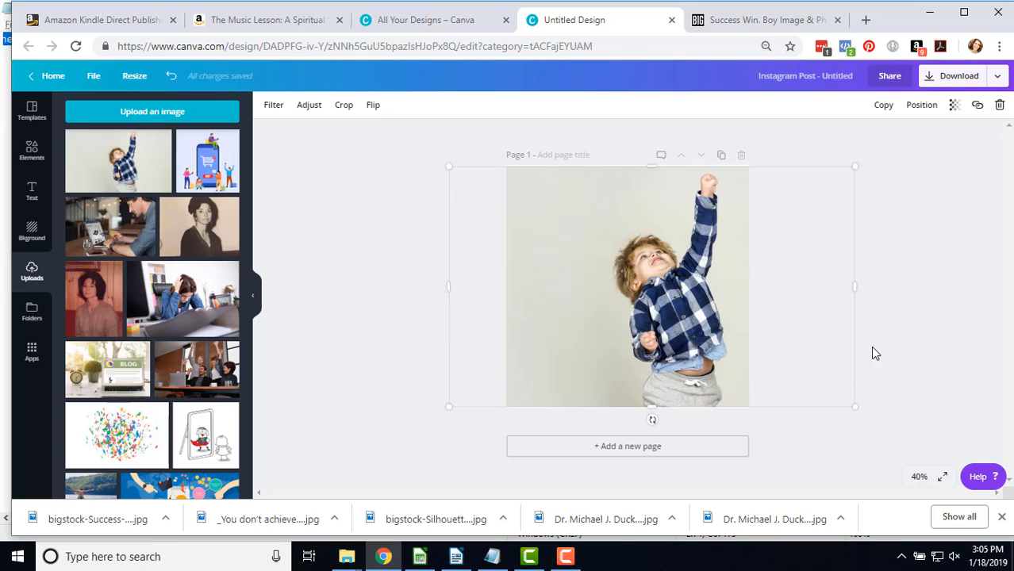
left_click_drag(444, 164, 449, 167)
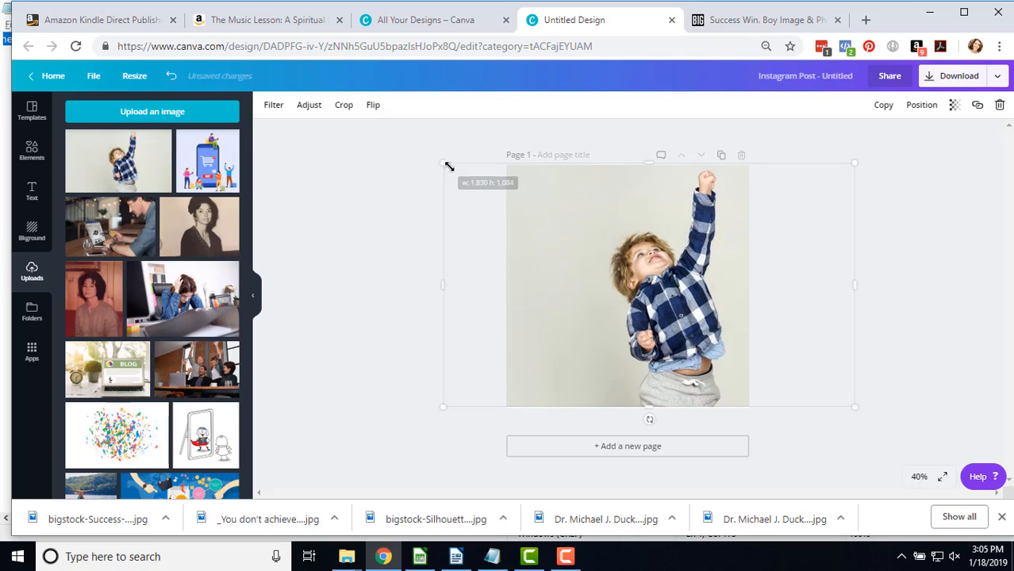
key("Delete")
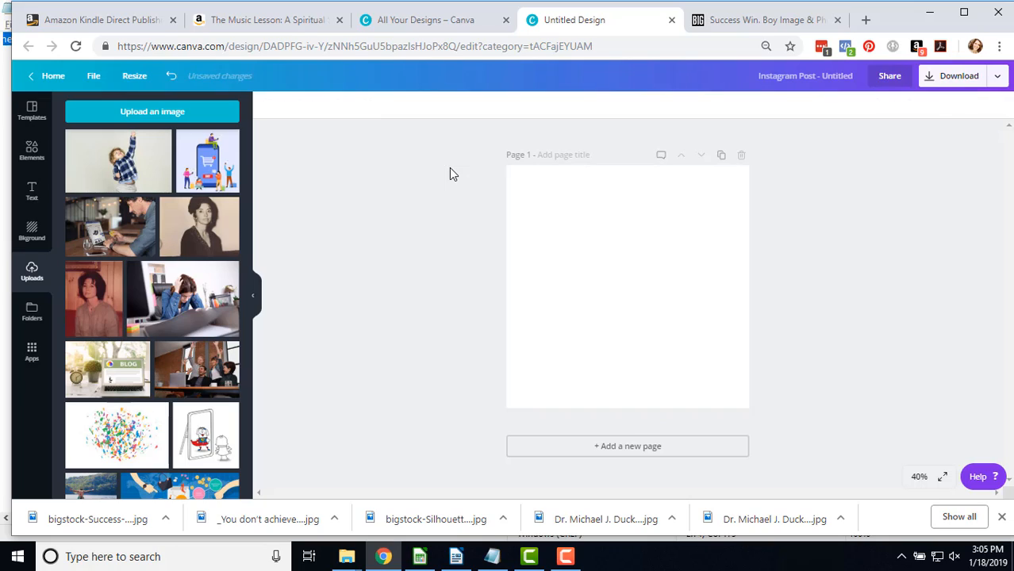
Add a single-image grid covering the page and fill it with the uploaded boy photo
left_click(32, 158)
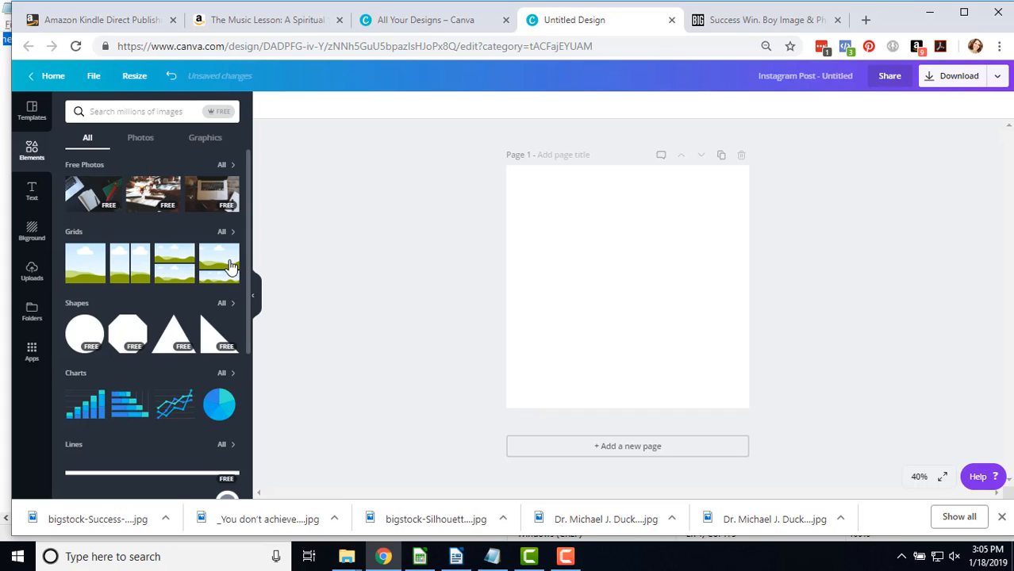
left_click(231, 233)
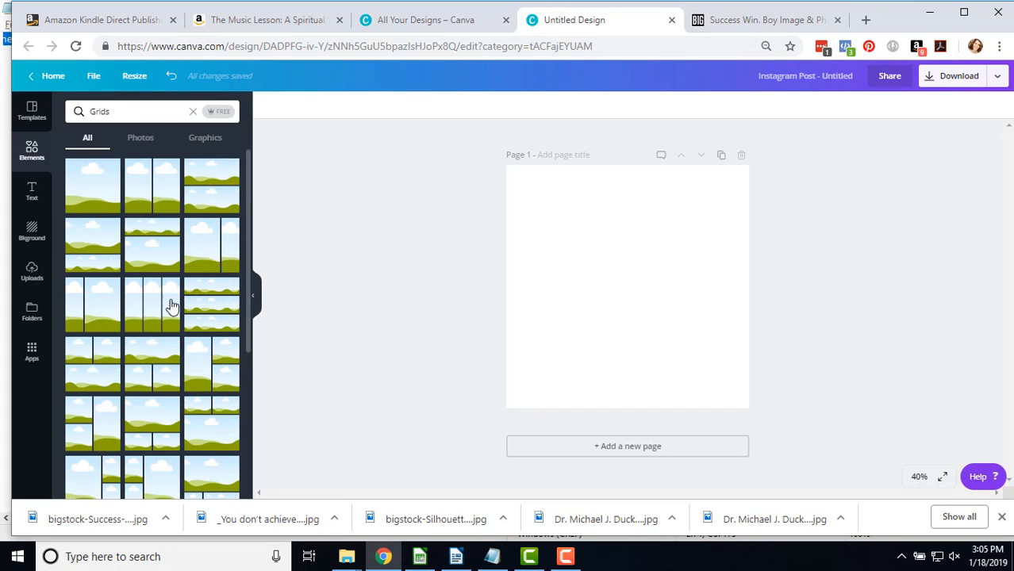
scroll(144, 355, "down", 10)
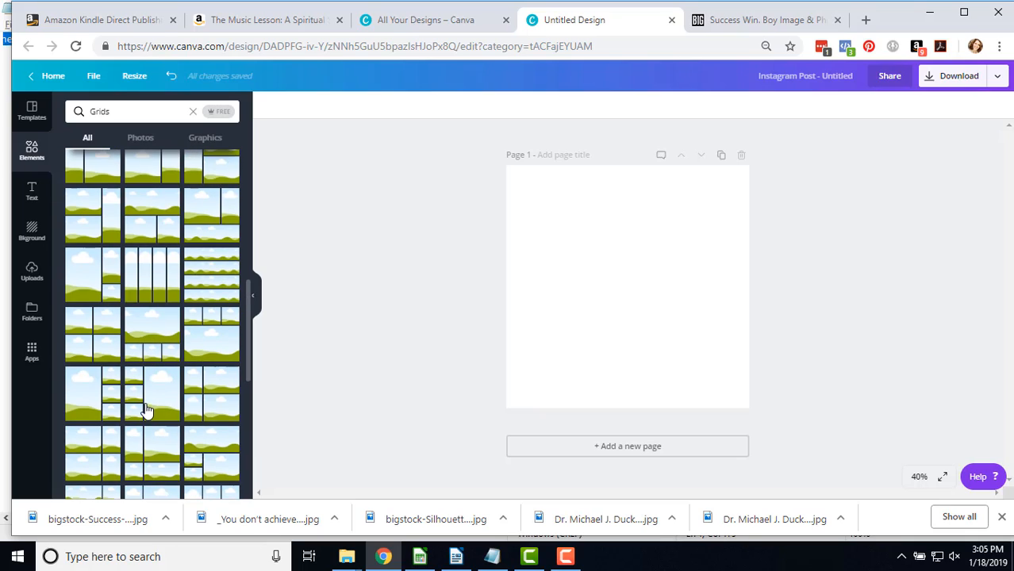
scroll(168, 410, "down", 1)
scroll(169, 408, "up", 10)
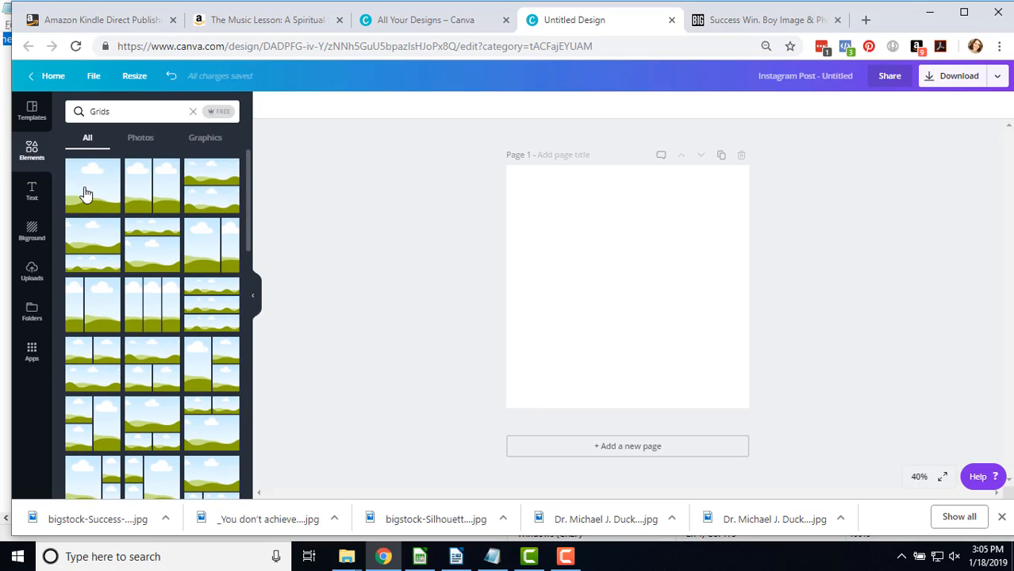
left_click(86, 194)
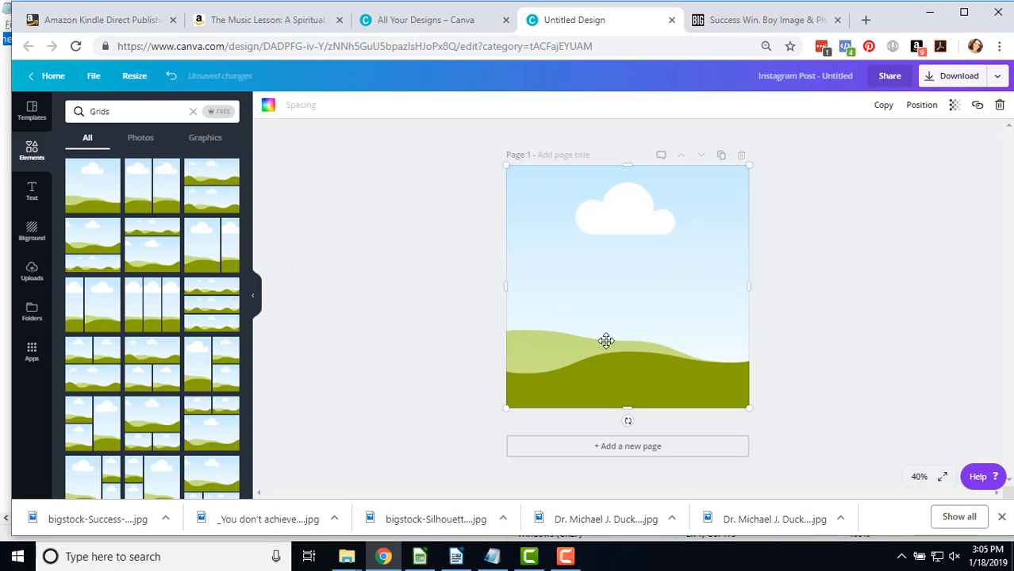
left_click(32, 270)
left_click_drag(119, 161, 546, 273)
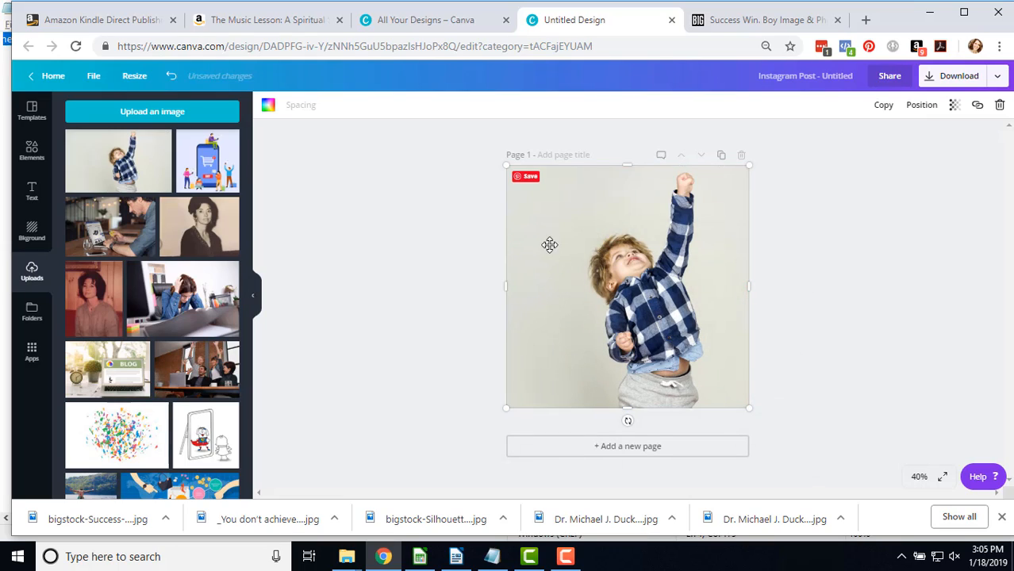
Resize and reposition the photo grid so it starts at the page's upper-left corner and leaves white strips along the right and lower edges
left_click_drag(506, 161, 566, 210)
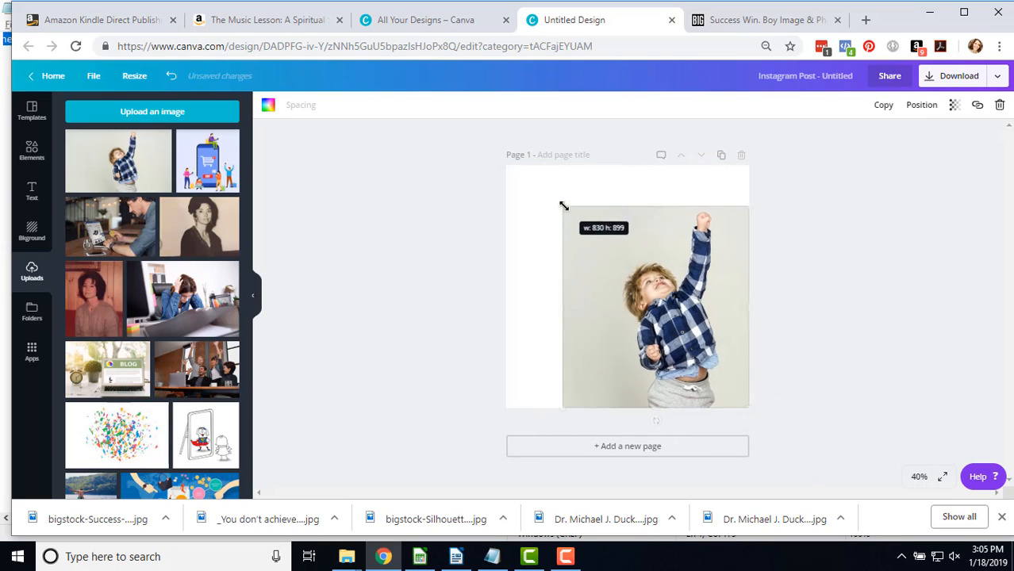
mouse_move(592, 265)
left_mouse_down()
mouse_move(565, 242)
mouse_move(578, 259)
left_mouse_up()
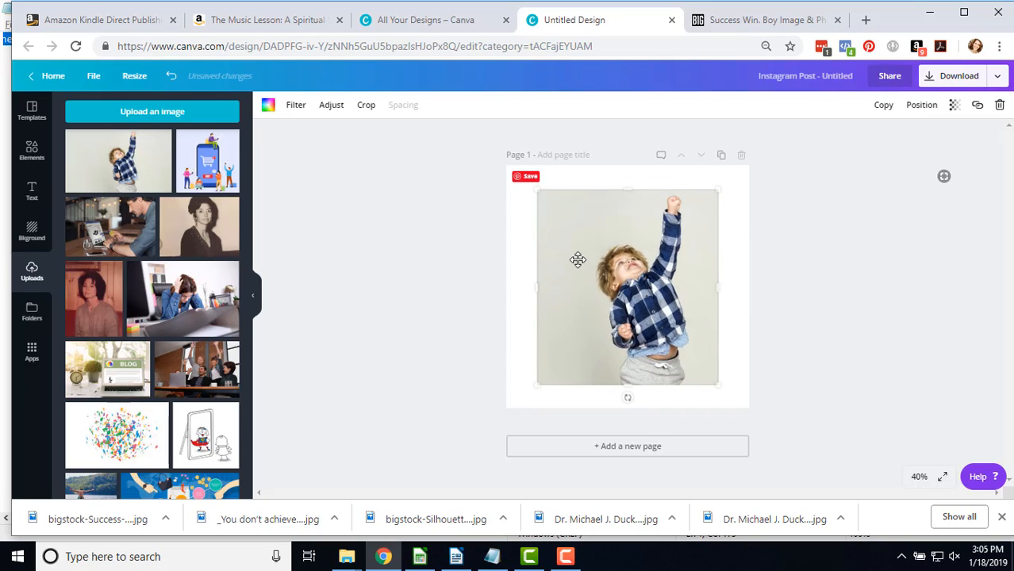
left_click_drag(521, 173, 507, 164)
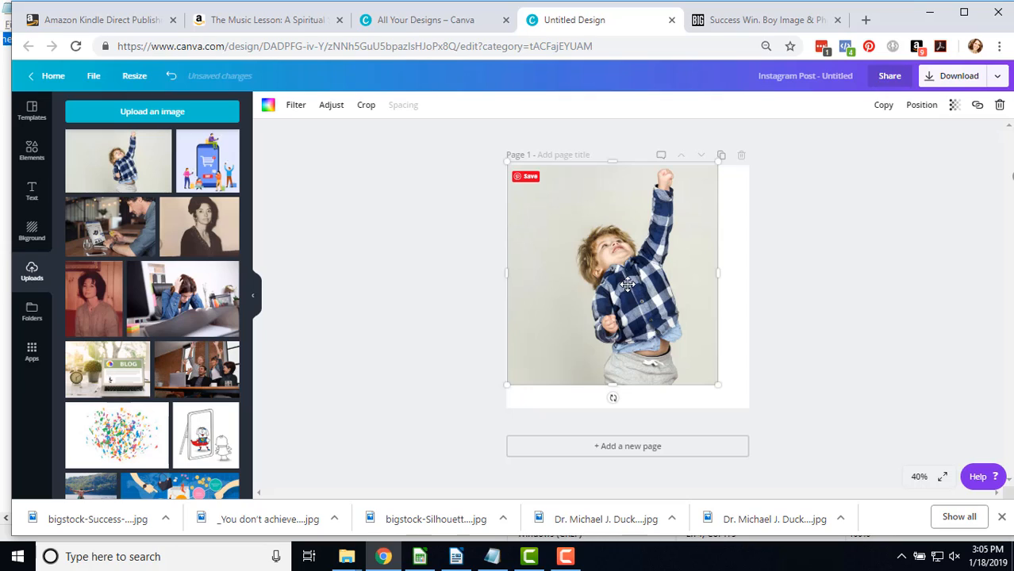
Reframe the boy photo within its grid so he stands near the left edge, and enlarge the grid to cover the whole page
double_click(623, 276)
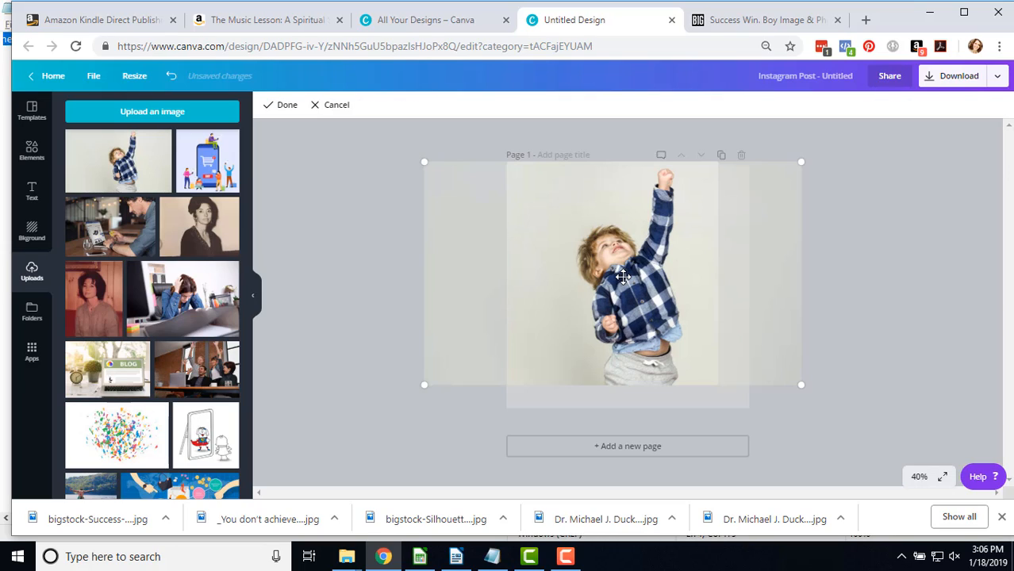
left_click_drag(623, 276, 591, 276)
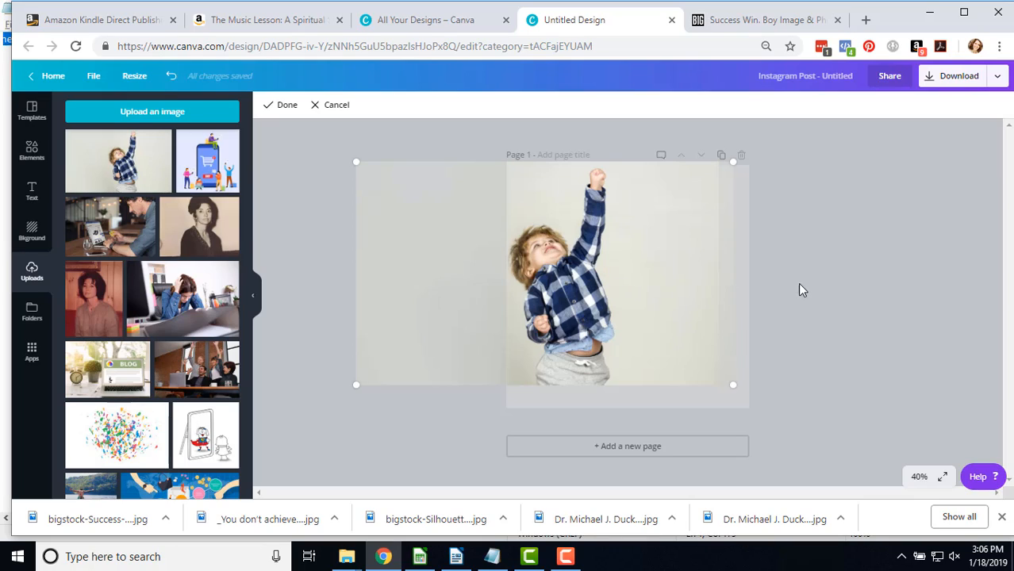
left_click(283, 105)
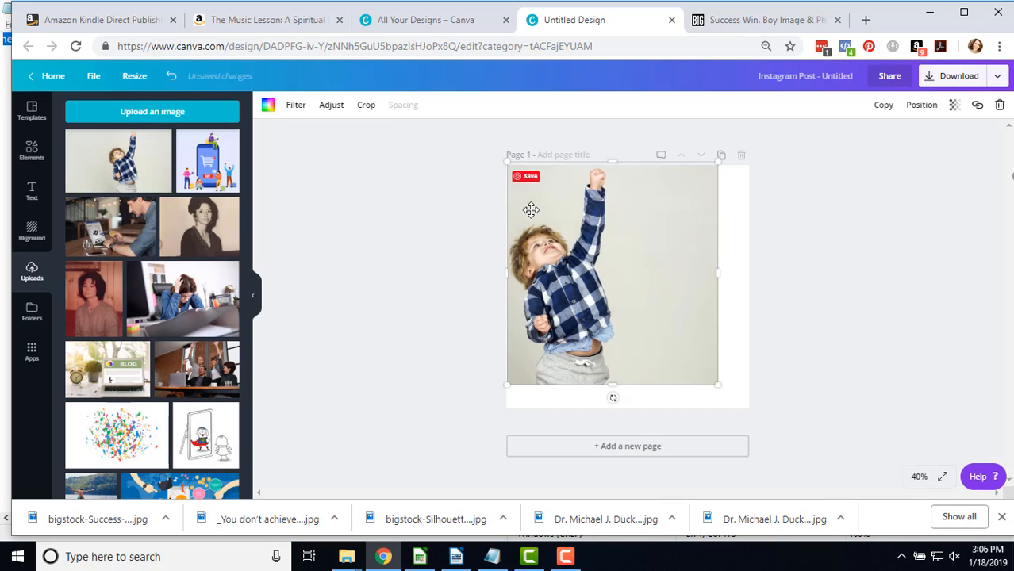
left_click_drag(719, 384, 752, 419)
left_click(810, 346)
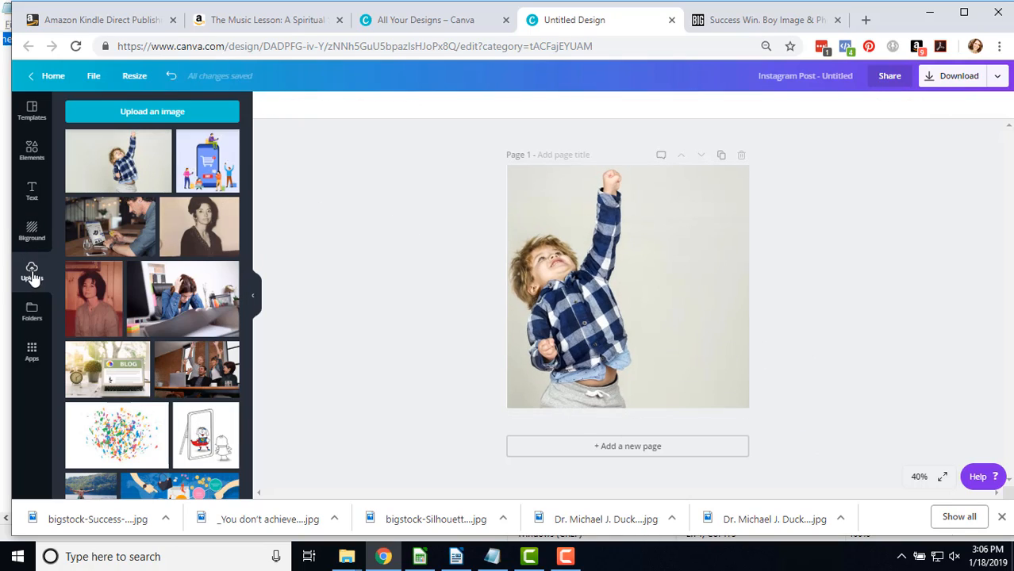
Replace the boy photo grid with a grid of two equal stacked rows that covers the whole page
left_click(29, 155)
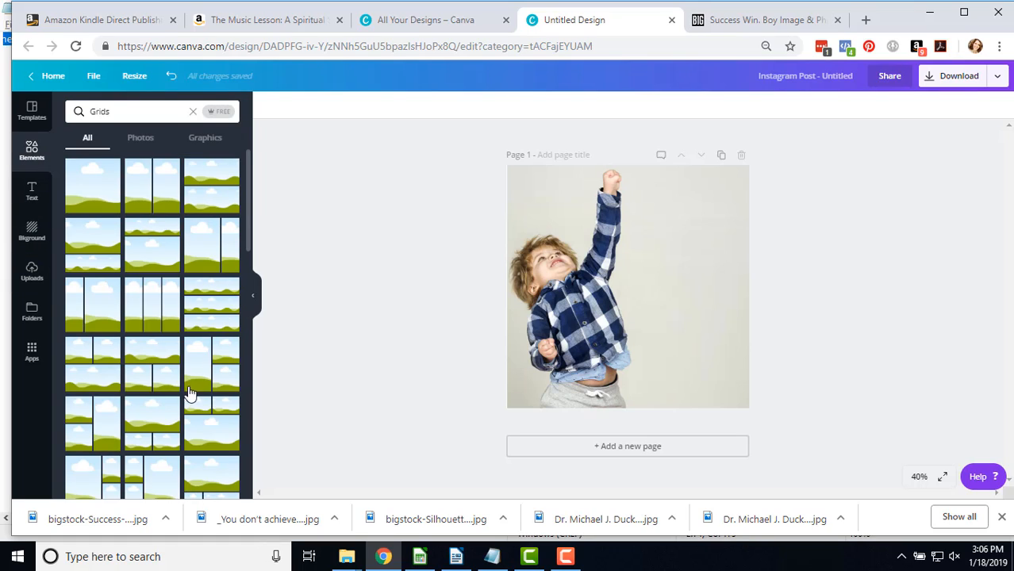
scroll(191, 393, "down", 6)
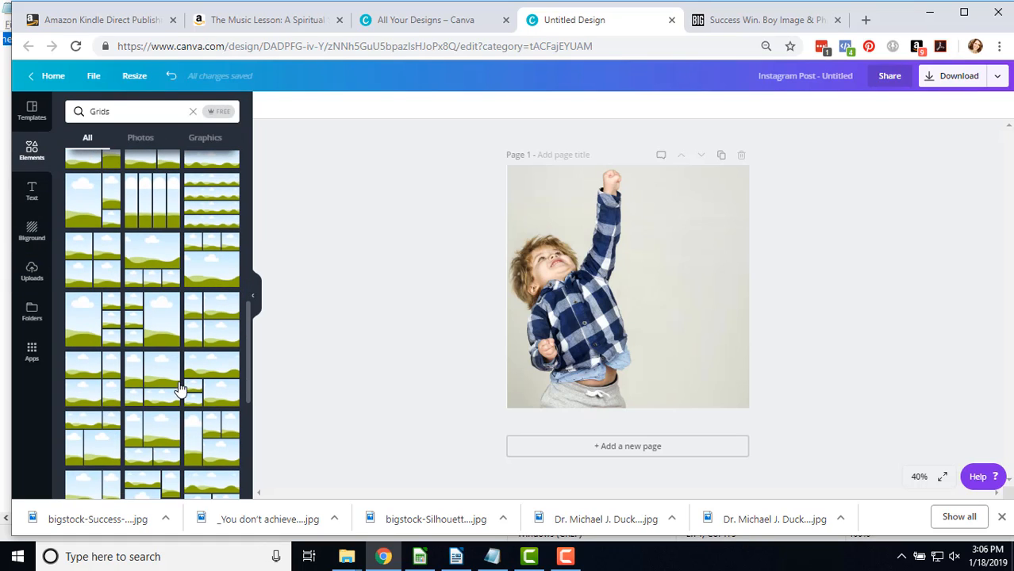
scroll(176, 358, "up", 6)
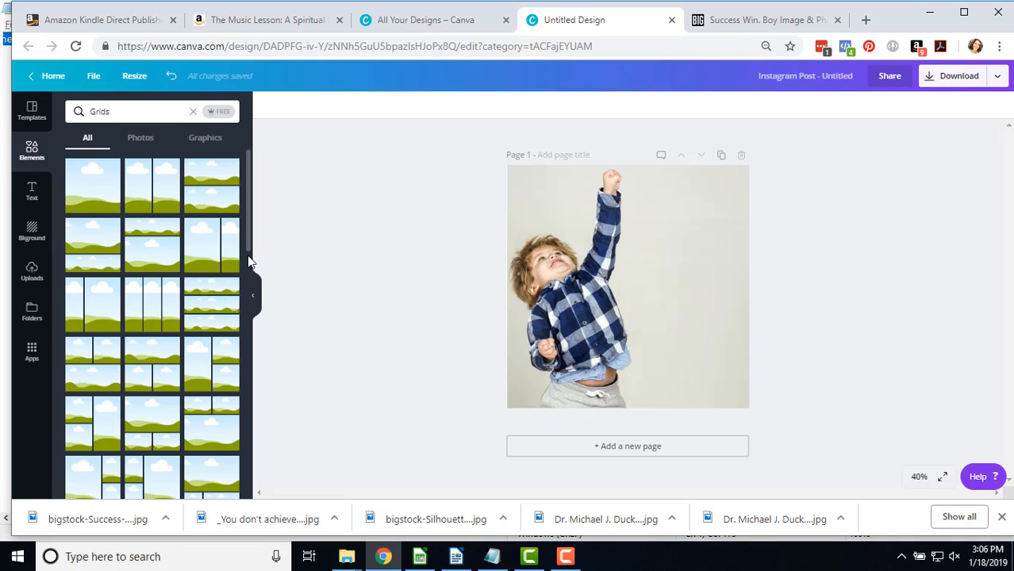
left_click(207, 199)
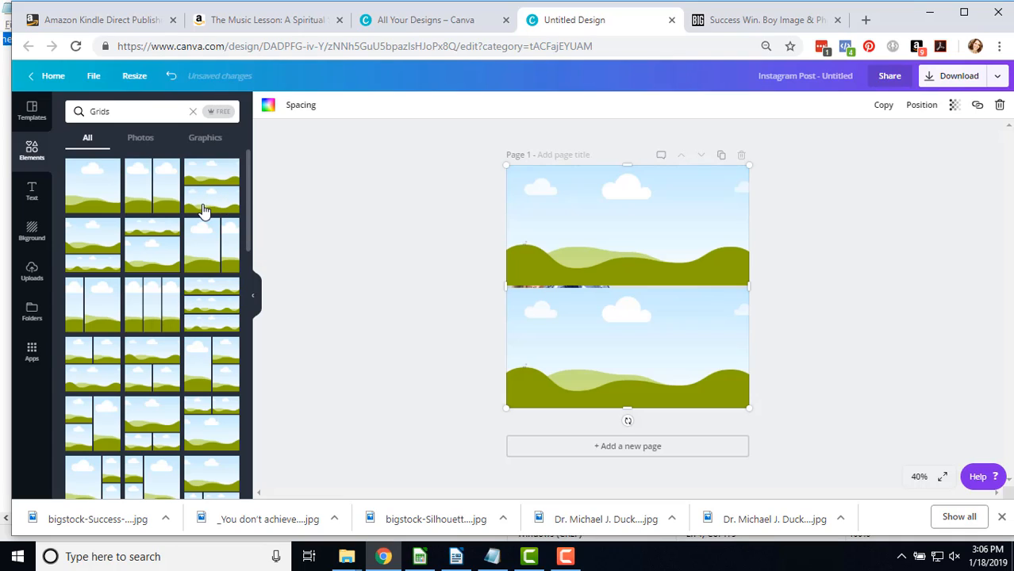
left_click_drag(596, 317, 677, 313)
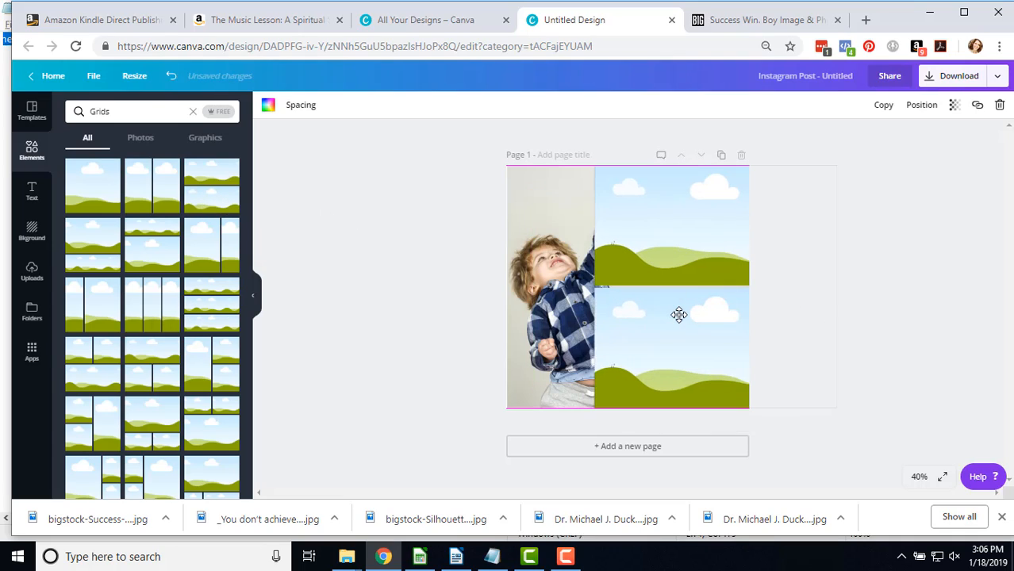
left_click(542, 262)
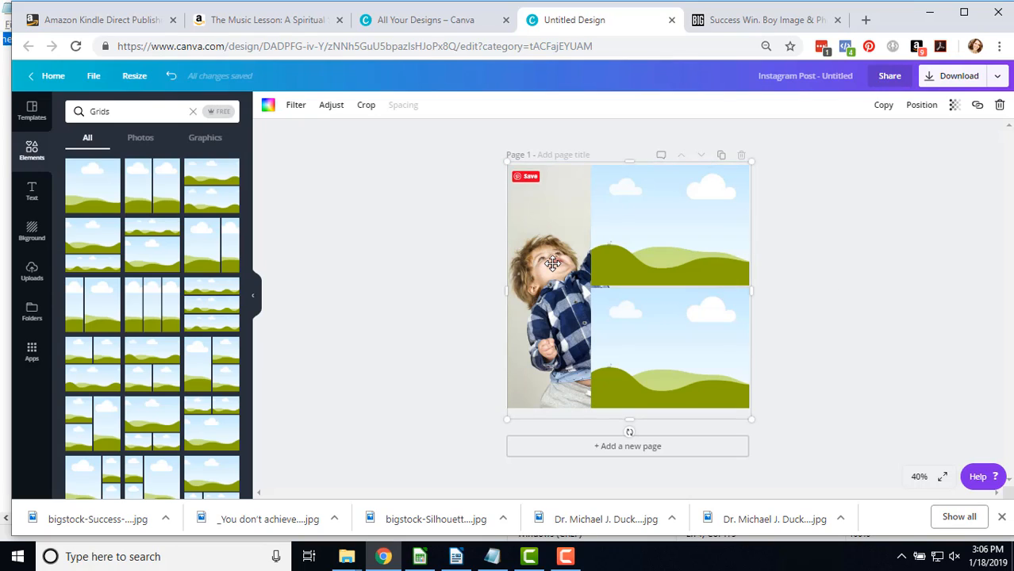
key("Delete")
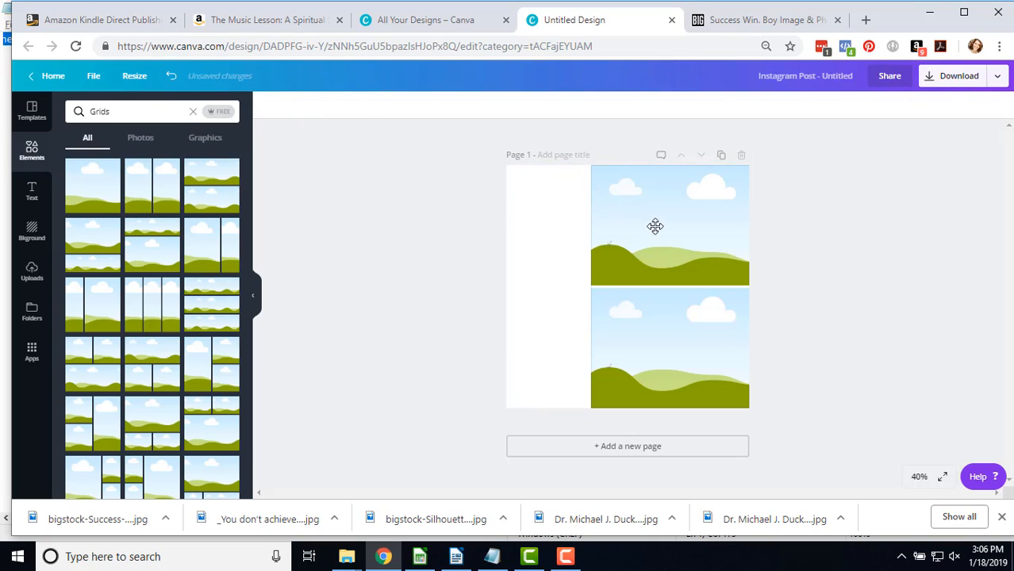
left_click_drag(654, 226, 568, 222)
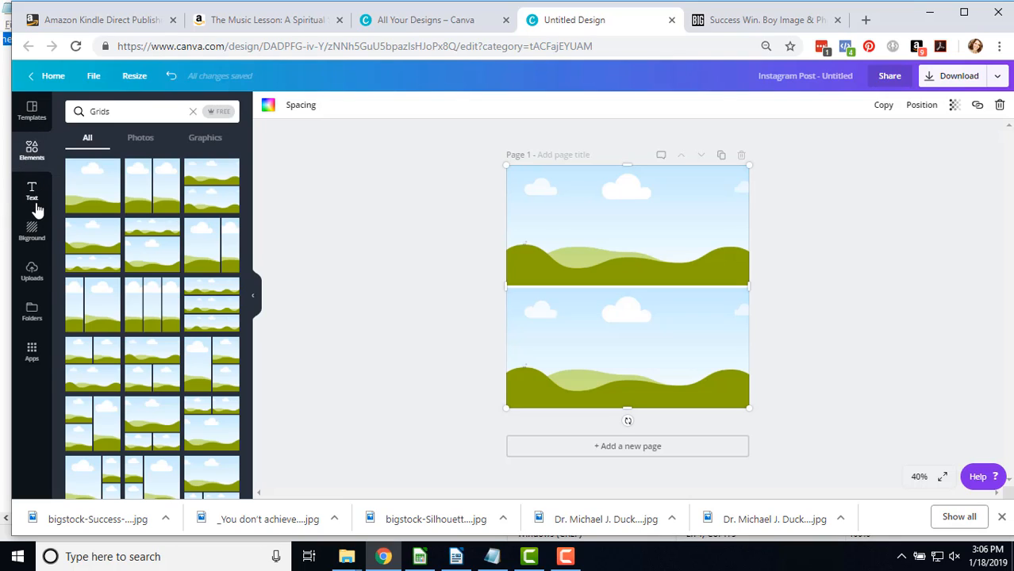
Fill the grid's upper row with the uploaded boy photo and its lower row with the photo of the man using a laptop
left_click(32, 276)
left_click_drag(142, 167, 530, 233)
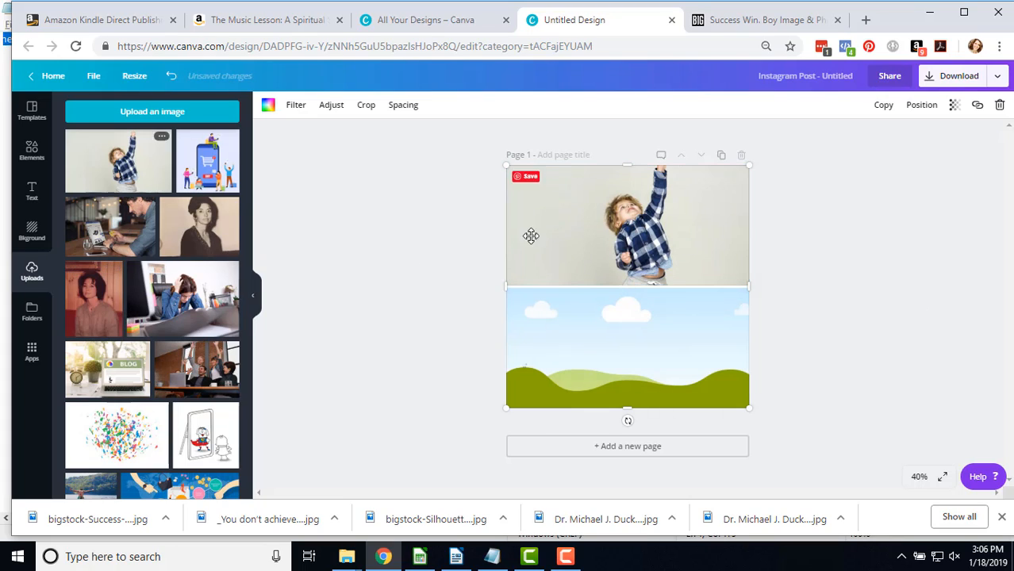
left_click_drag(105, 232, 656, 382)
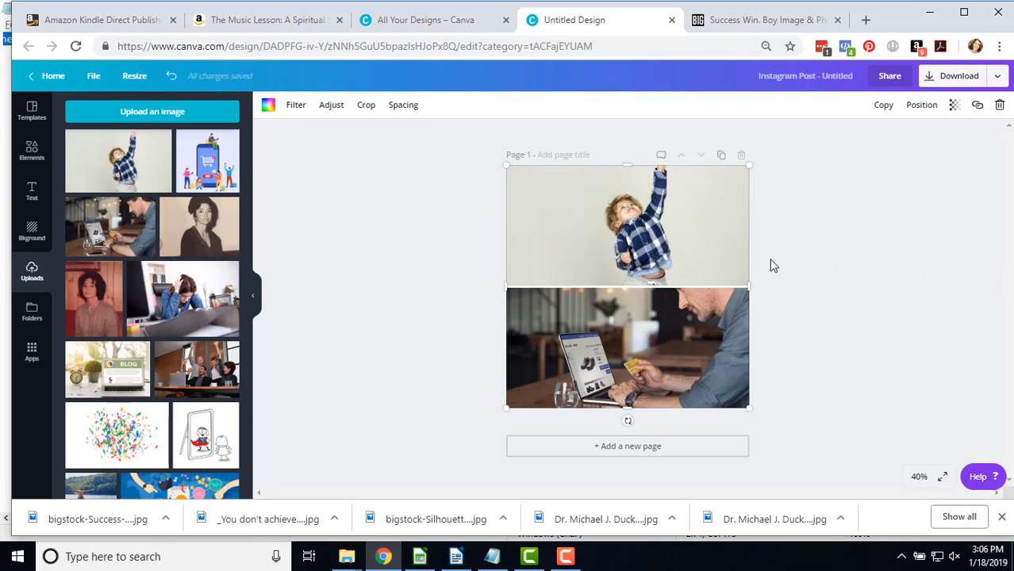
Remove both photos from the two-row grid and delete the grid, clearing the page
key("Delete")
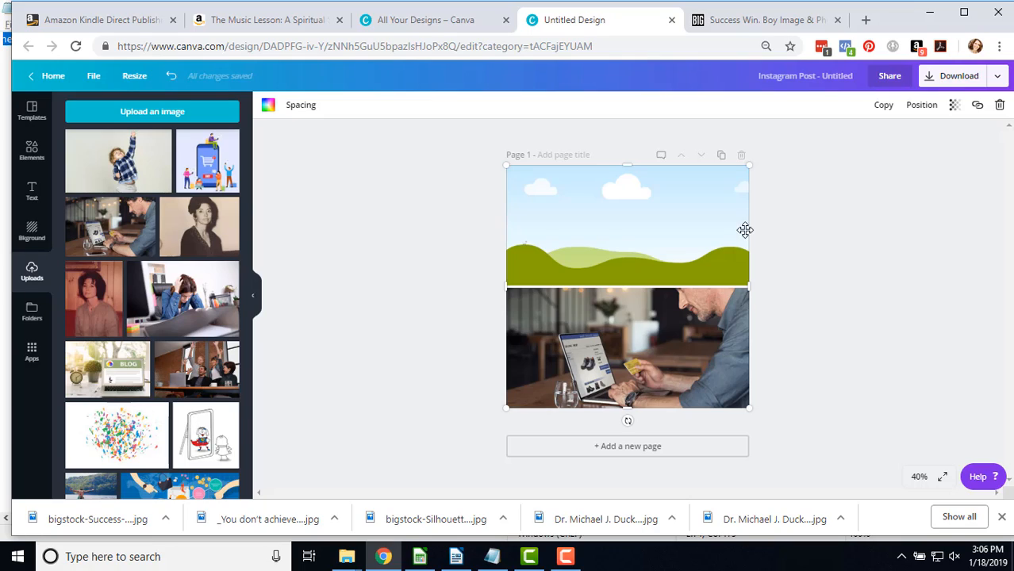
left_click(644, 320)
key("Delete")
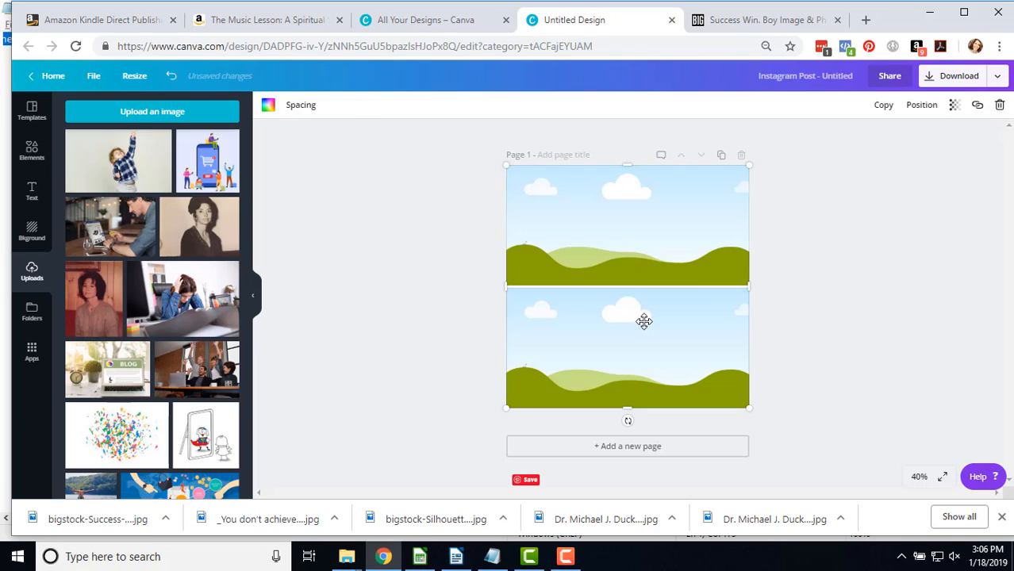
key("Delete")
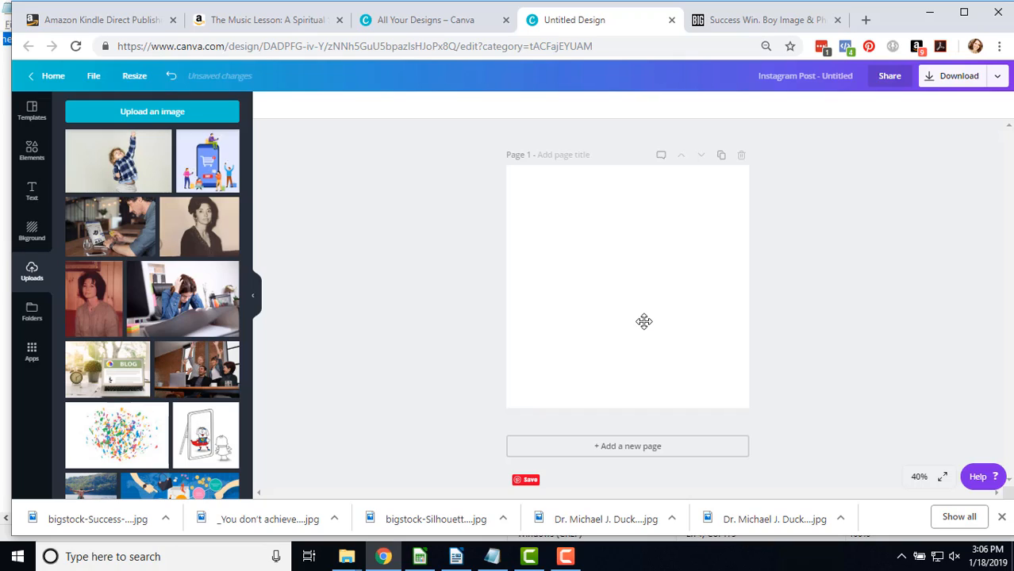
Look through the range of grid layouts offered in the elements library
left_click(33, 159)
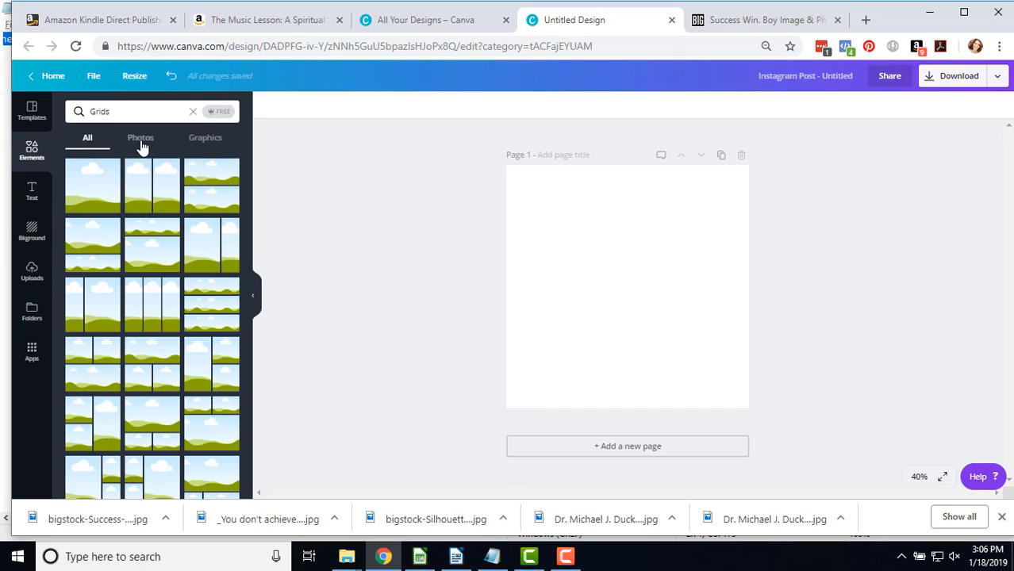
scroll(175, 302, "down", 10)
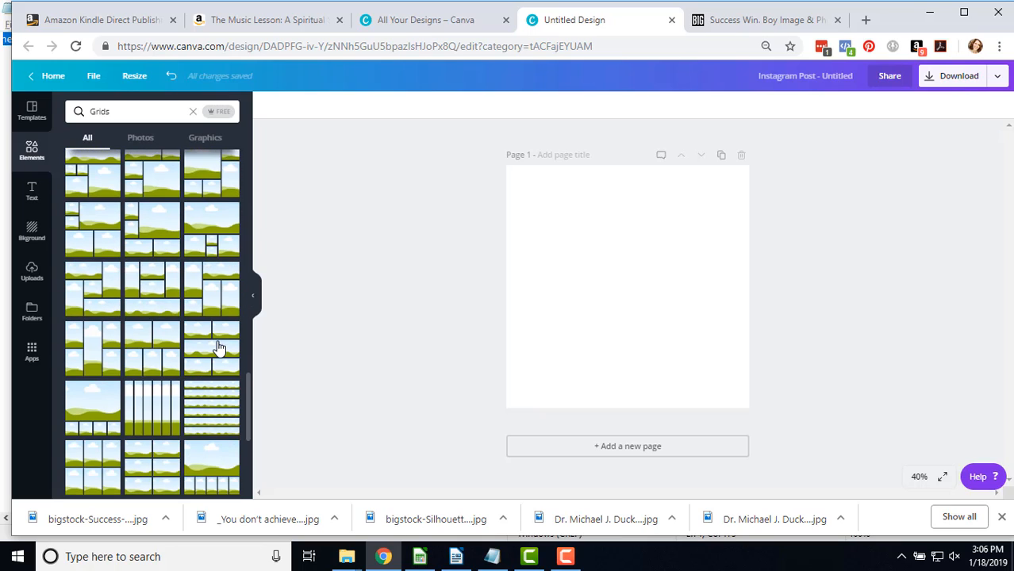
scroll(226, 364, "down", 6)
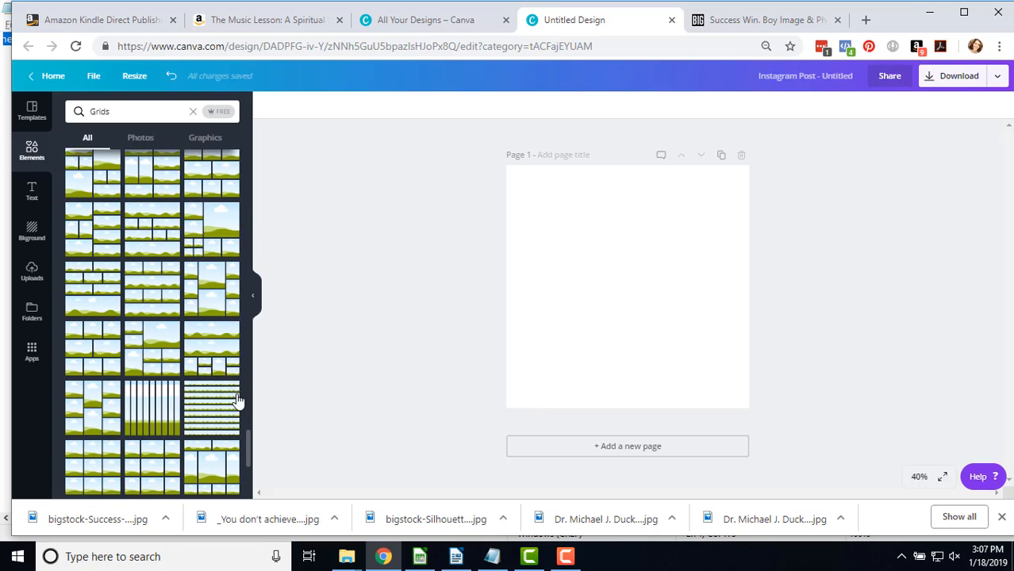
left_click_drag(242, 414, 259, 143)
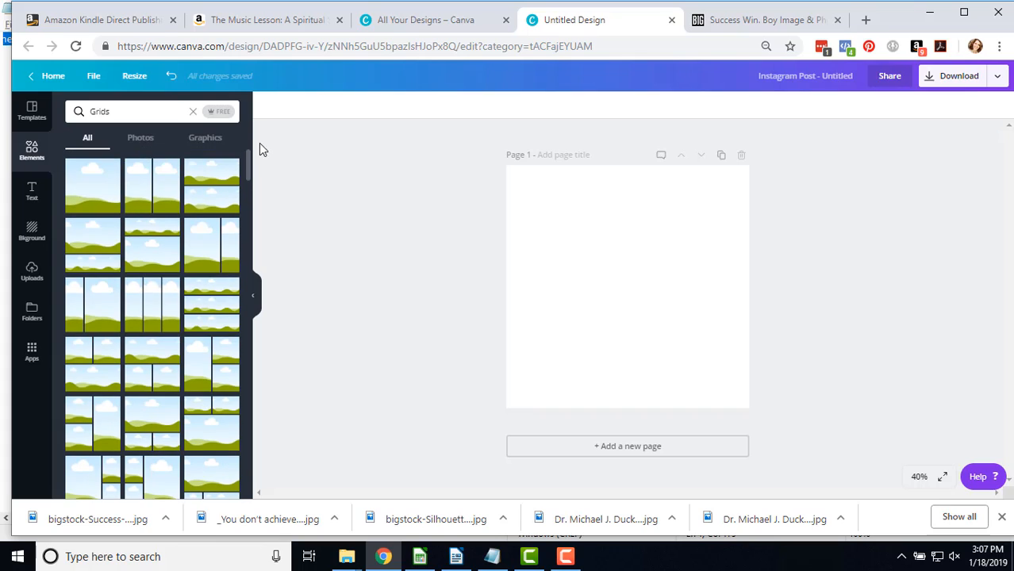
Examine the photo and graphic results for the Grids search, and return to the full list of grid layouts
left_click(147, 148)
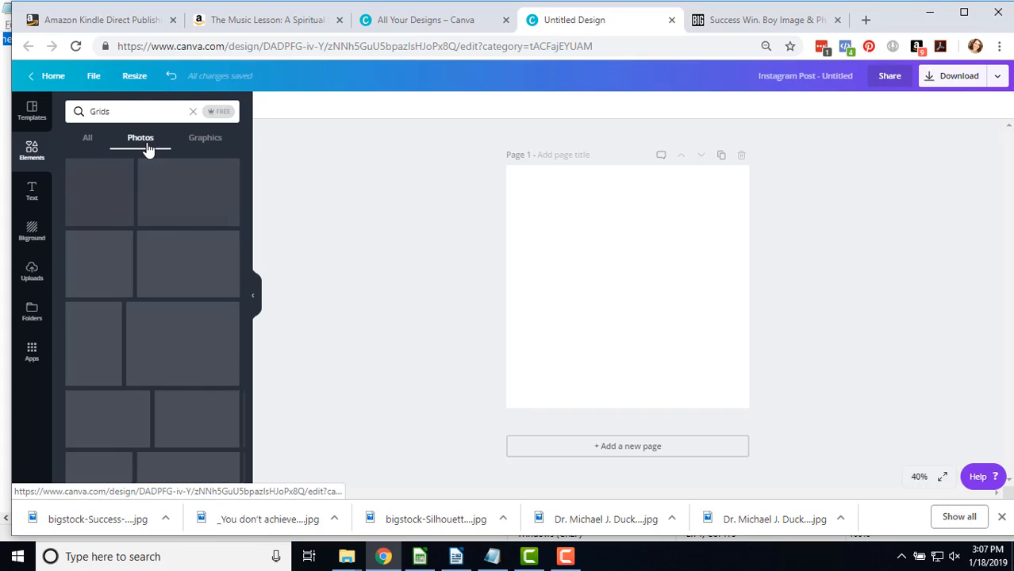
left_click(207, 148)
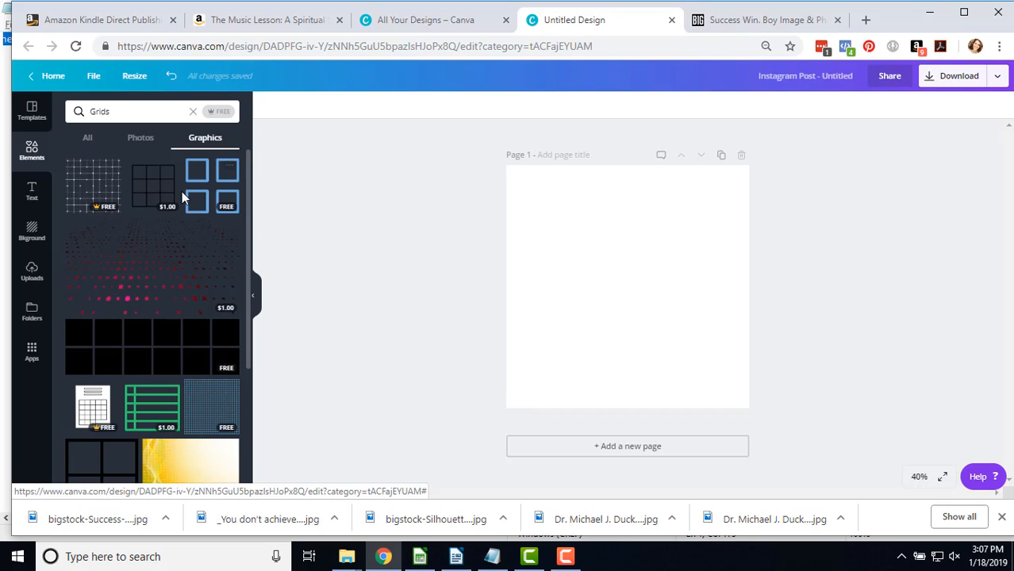
scroll(175, 385, "down", 3)
scroll(188, 287, "down", 10)
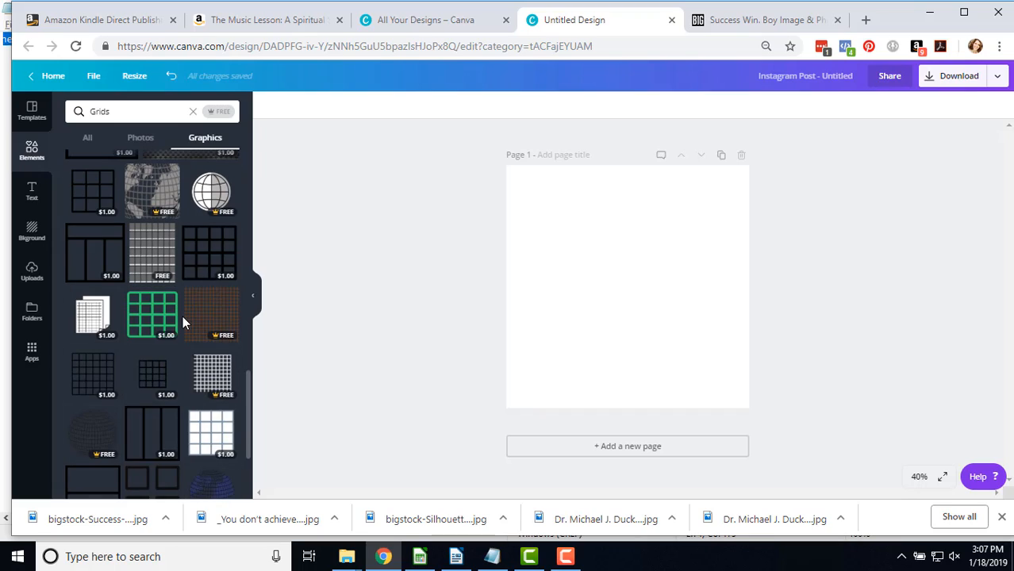
scroll(170, 408, "down", 5)
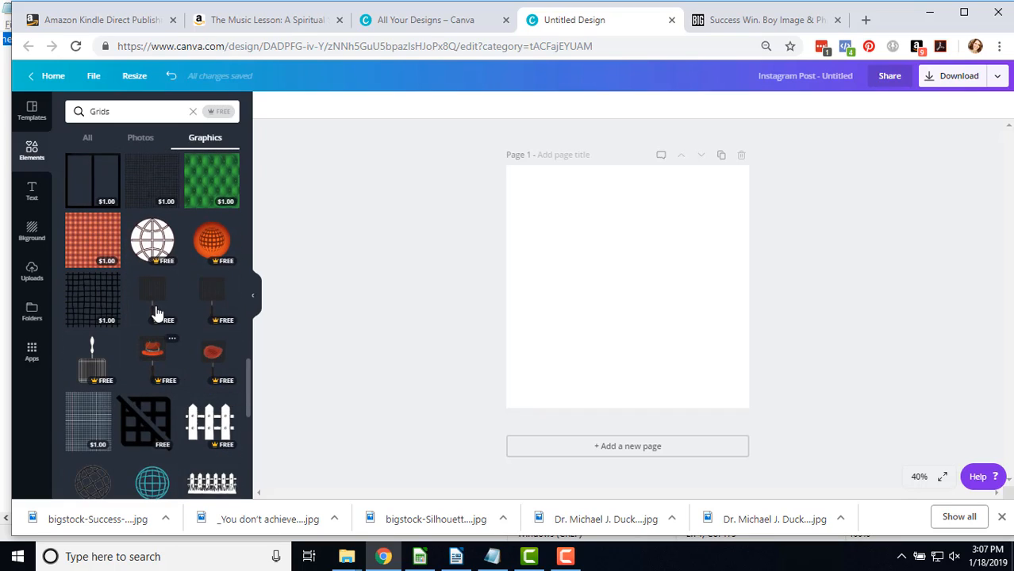
scroll(219, 380, "down", 4)
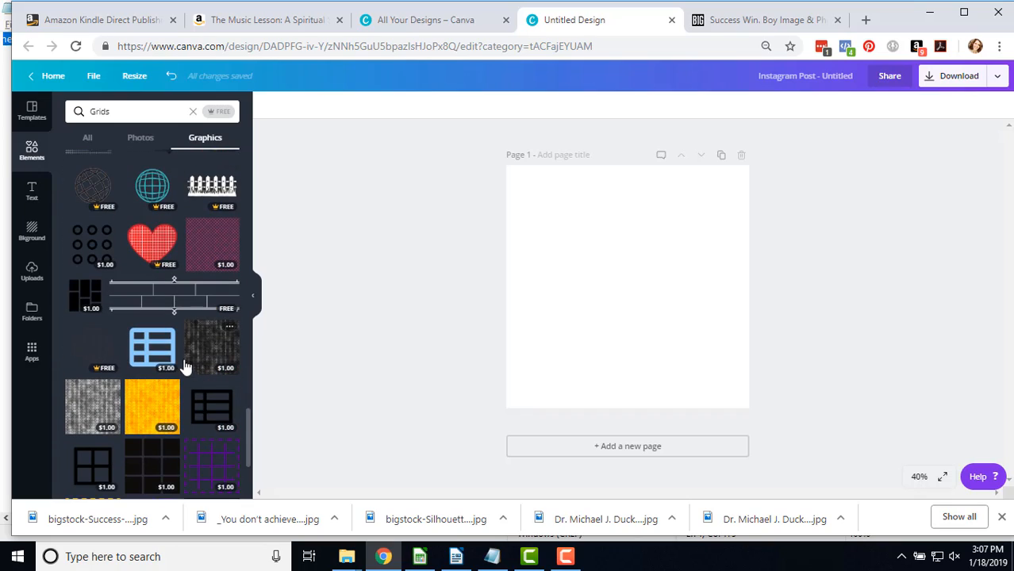
left_click(161, 256)
scroll(124, 369, "down", 3)
scroll(128, 131, "up", 5)
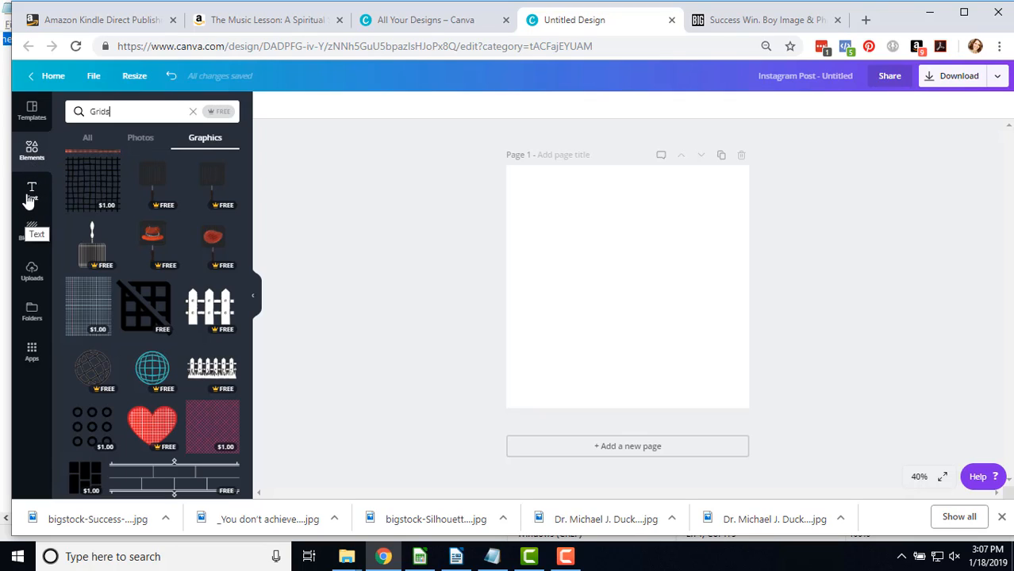
left_click(32, 120)
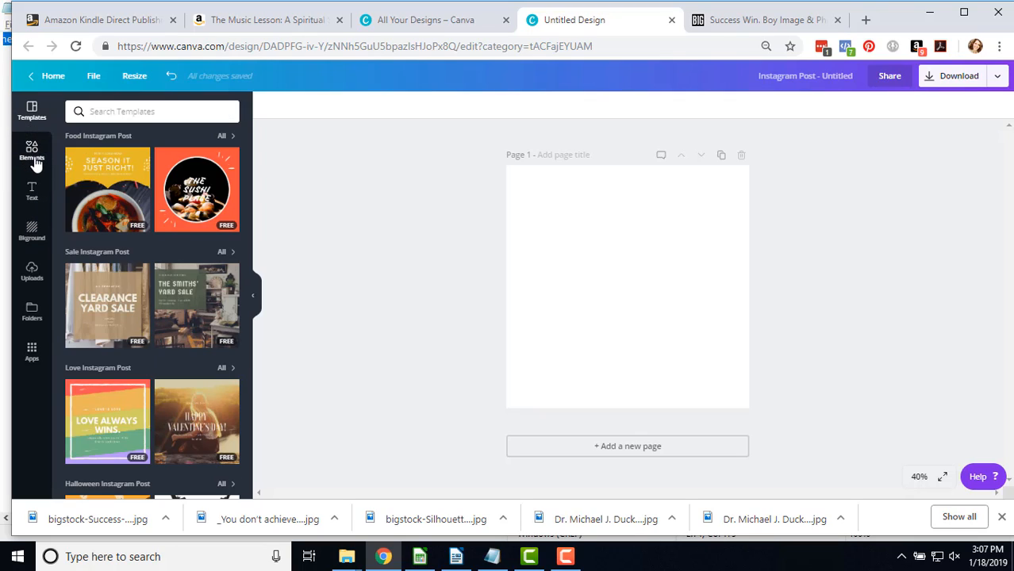
left_click(32, 154)
left_click(88, 139)
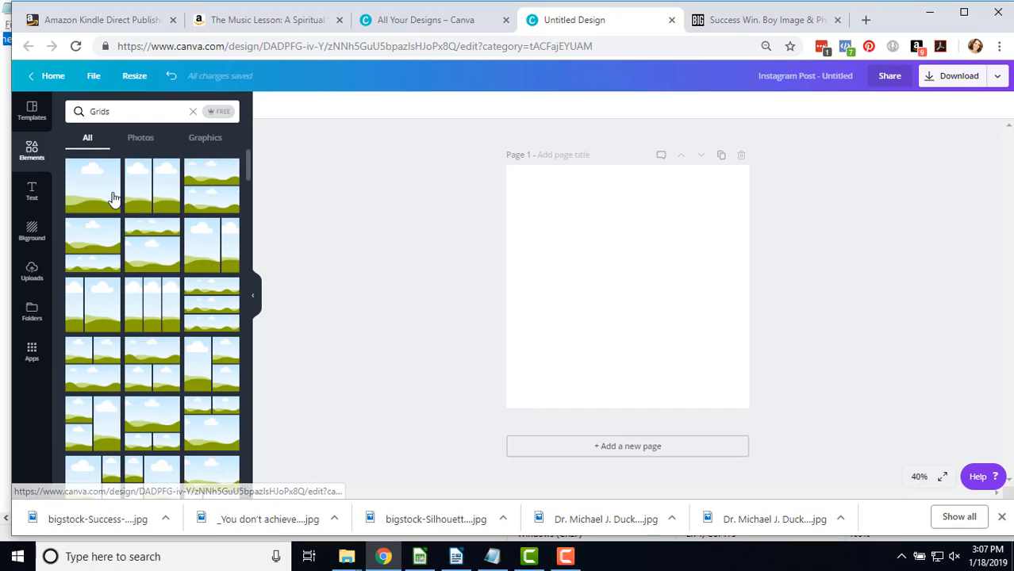
scroll(159, 207, "down", 5)
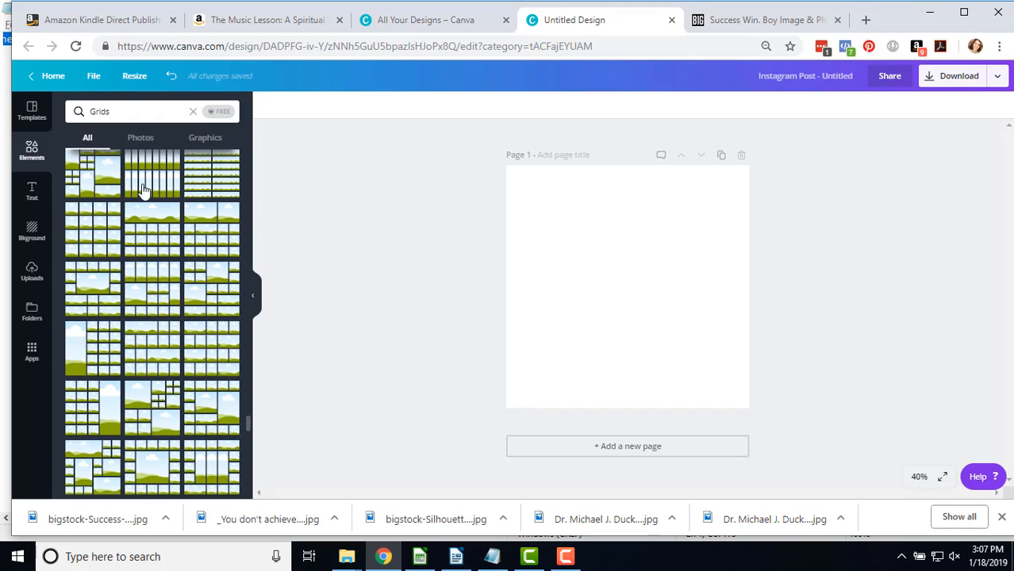
Clear the Grids search and add the right-angled triangle from the Shapes elements to the blank page
left_click(192, 113)
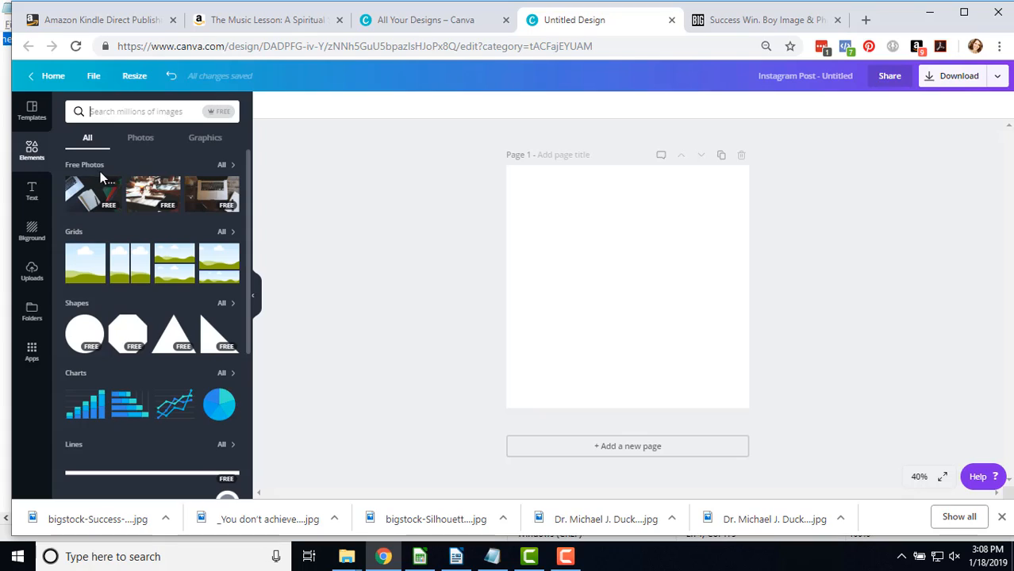
scroll(105, 381, "down", 3)
scroll(97, 425, "down", 3)
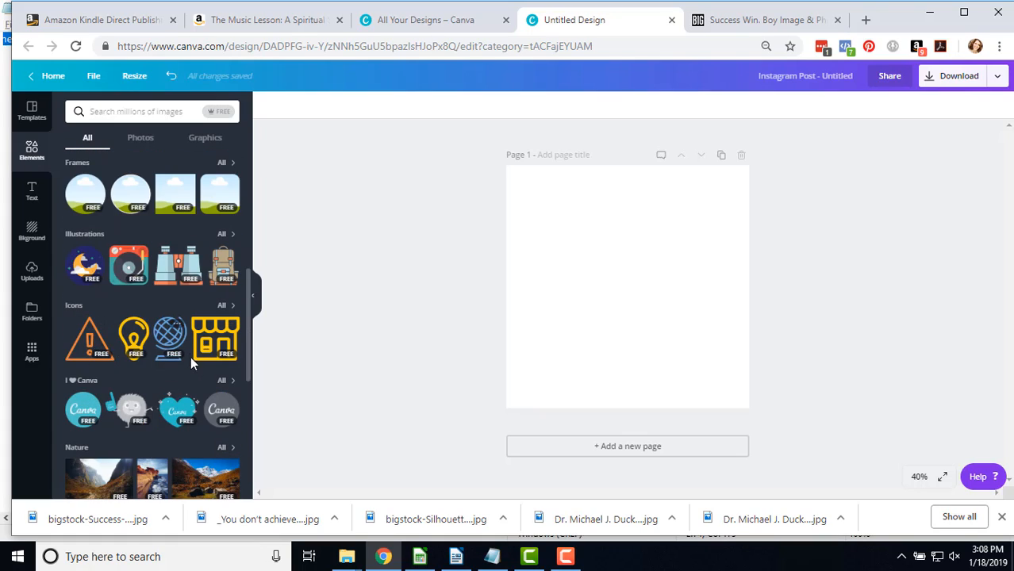
scroll(143, 365, "down", 1)
scroll(131, 357, "down", 1)
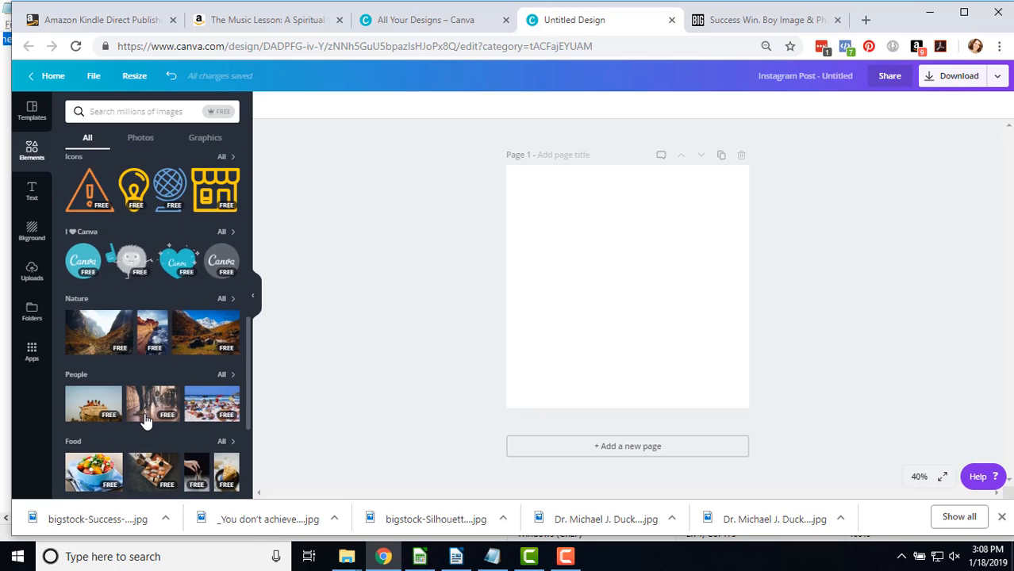
scroll(126, 355, "down", 2)
scroll(126, 349, "up", 8)
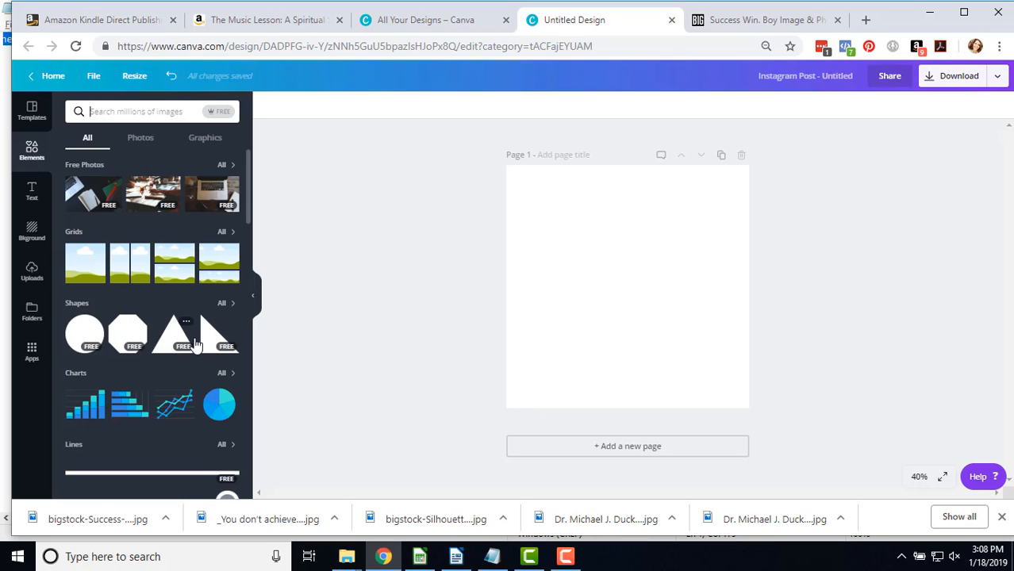
left_click(213, 344)
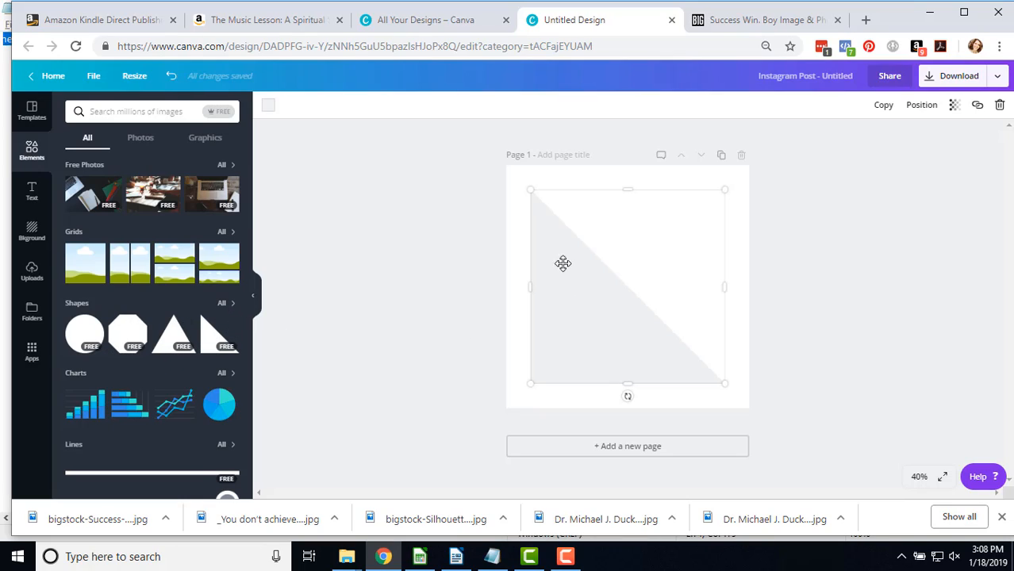
Move the triangle to the page's upper-left corner and enlarge it to span the page's full width and height
left_click_drag(561, 263, 540, 249)
left_click_drag(701, 354, 757, 411)
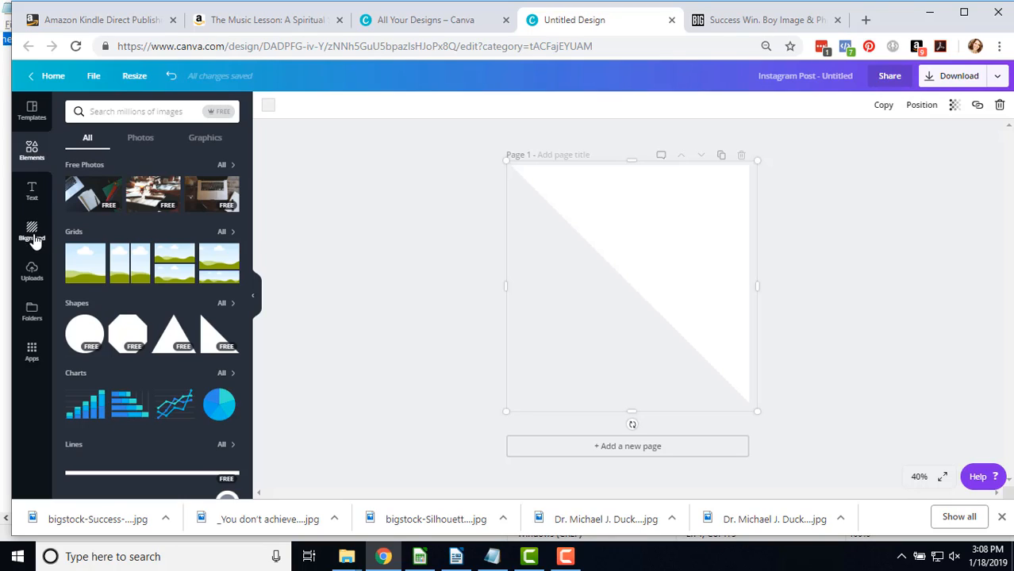
Place the uploaded photo of the boy raising his fist so it fills the whole page, layered behind the triangle
left_click(32, 272)
left_click_drag(148, 164, 632, 216)
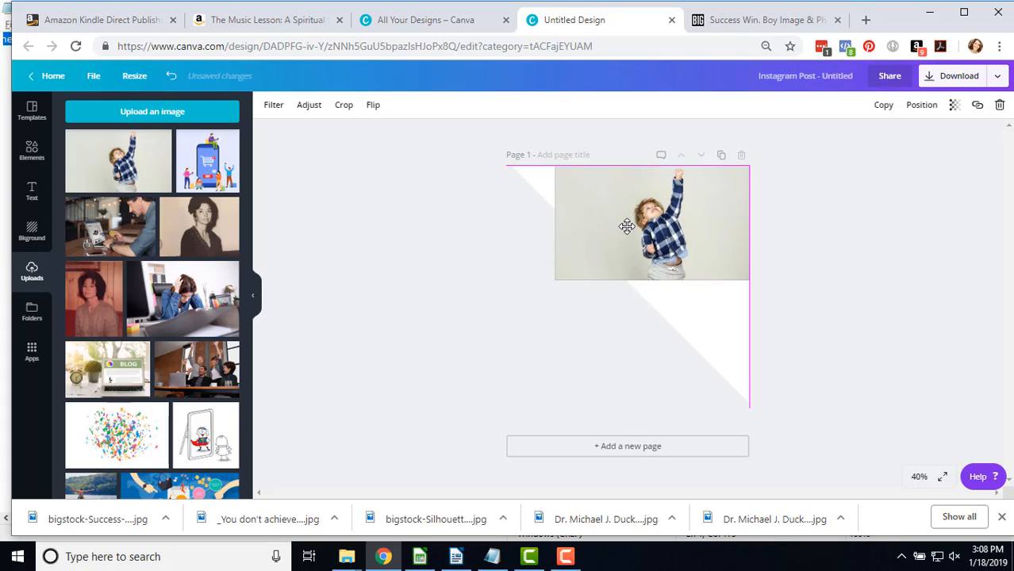
left_click_drag(555, 282, 464, 476)
left_click_drag(576, 391, 692, 386)
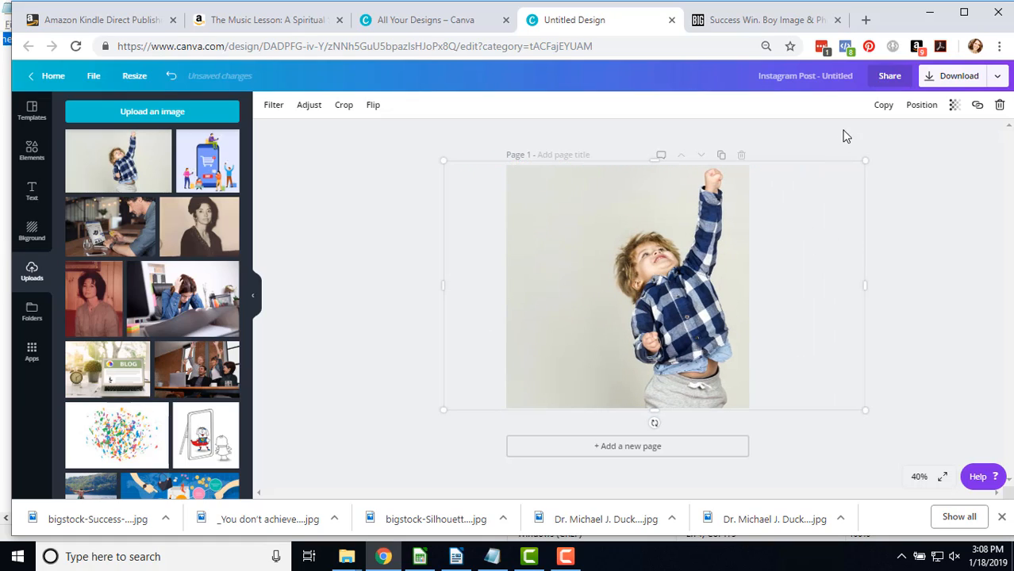
left_click(922, 109)
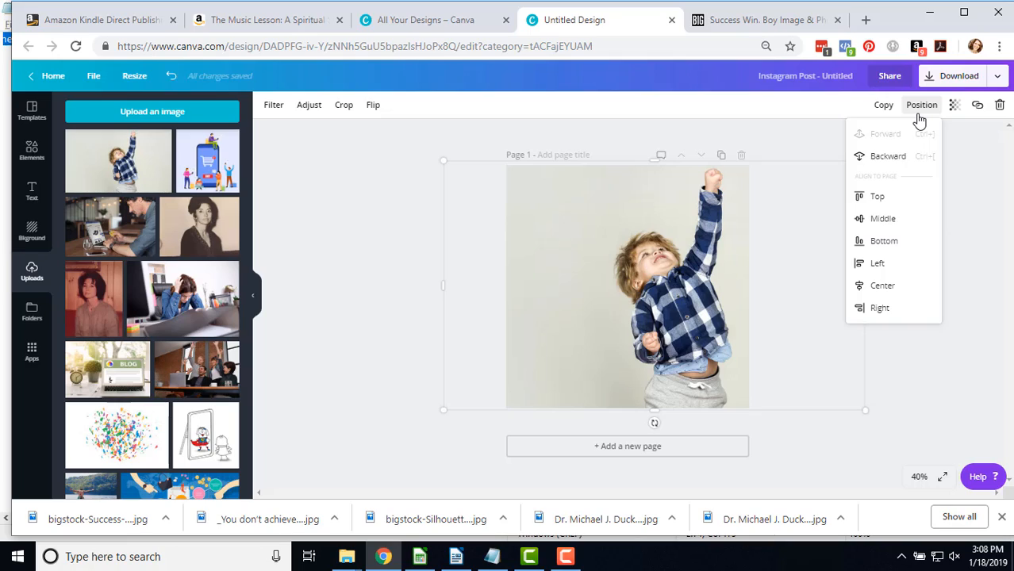
left_click(888, 157)
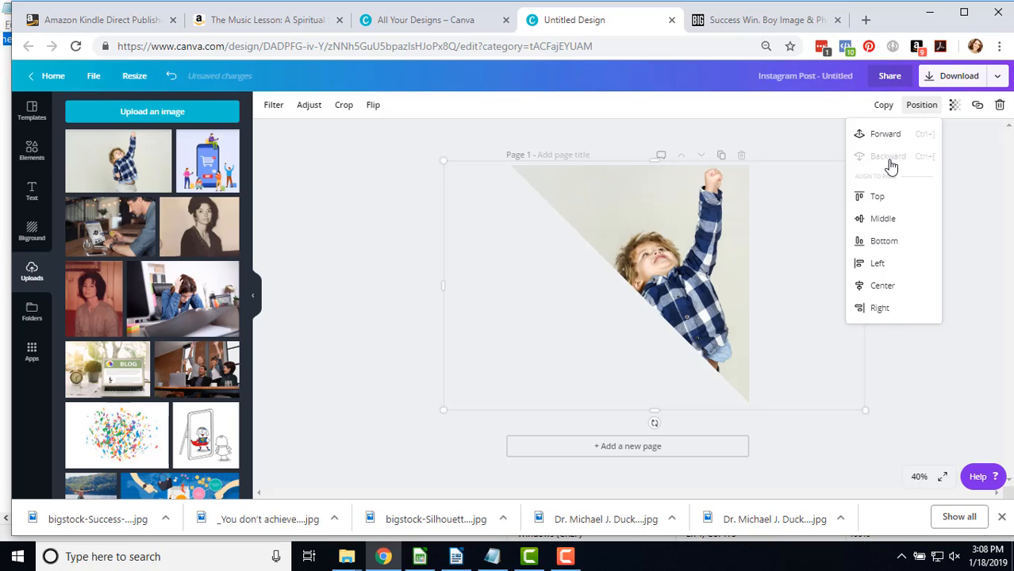
Delete the triangle from the page, leaving only the boy photo
left_click(566, 321)
left_click_drag(585, 309, 588, 332)
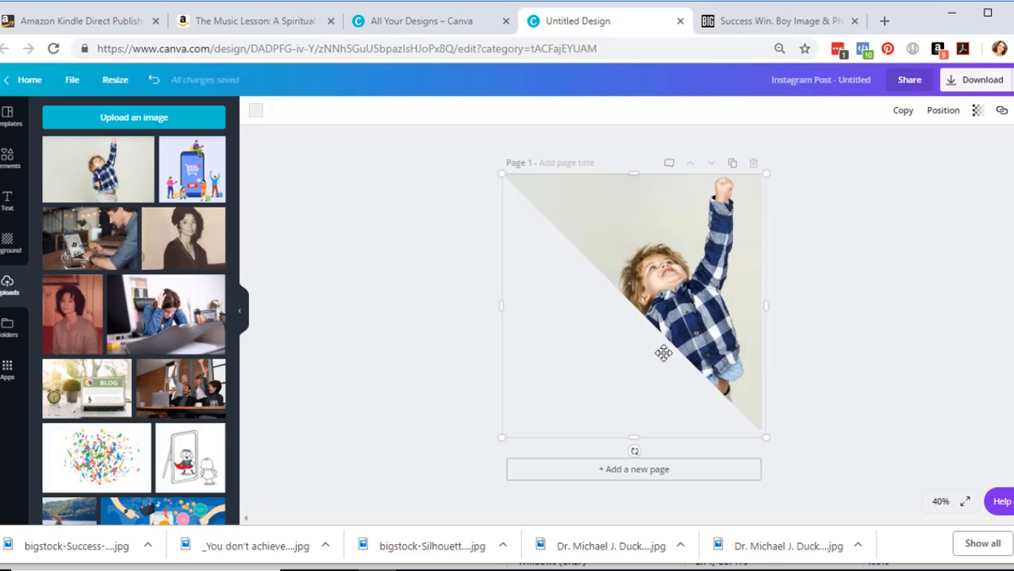
key("Delete")
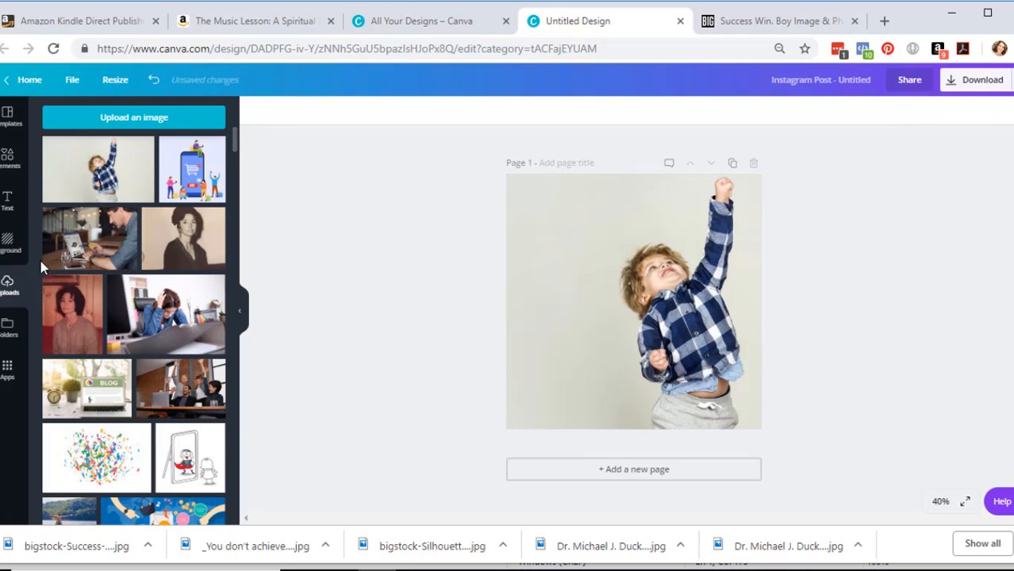
Add the circle from the Shapes elements and place it over the page's lower-right corner, partly beyond the edges
left_click(8, 156)
left_click(62, 354)
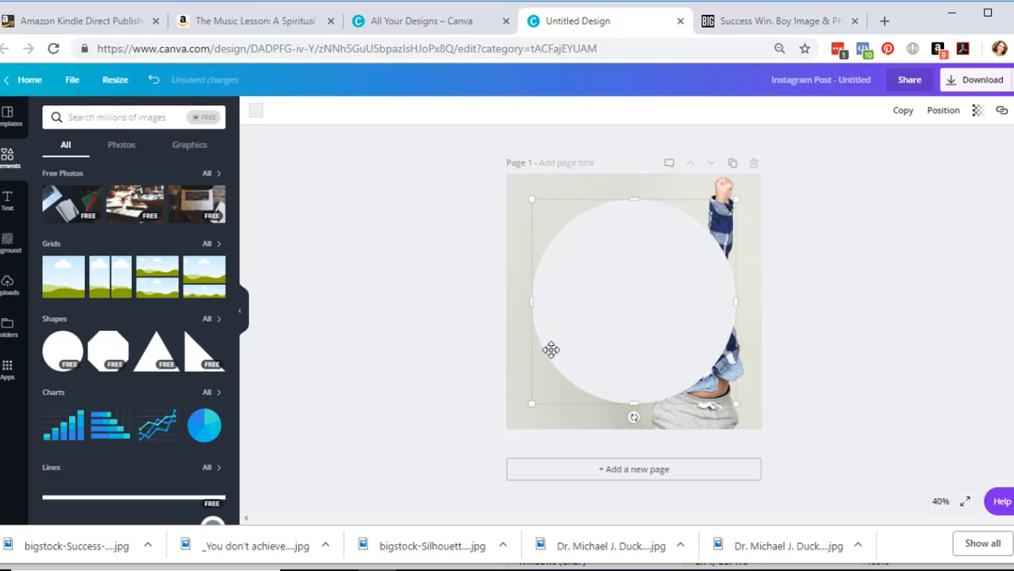
left_click_drag(656, 301, 742, 364)
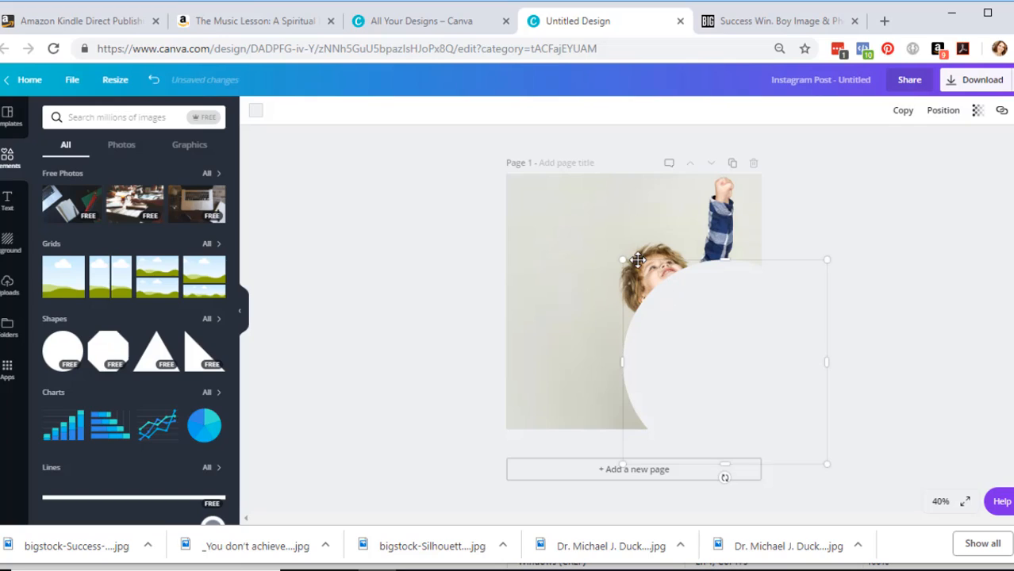
Reposition the background photo within its crop so the boy stands in the left half of the page
left_click(723, 220)
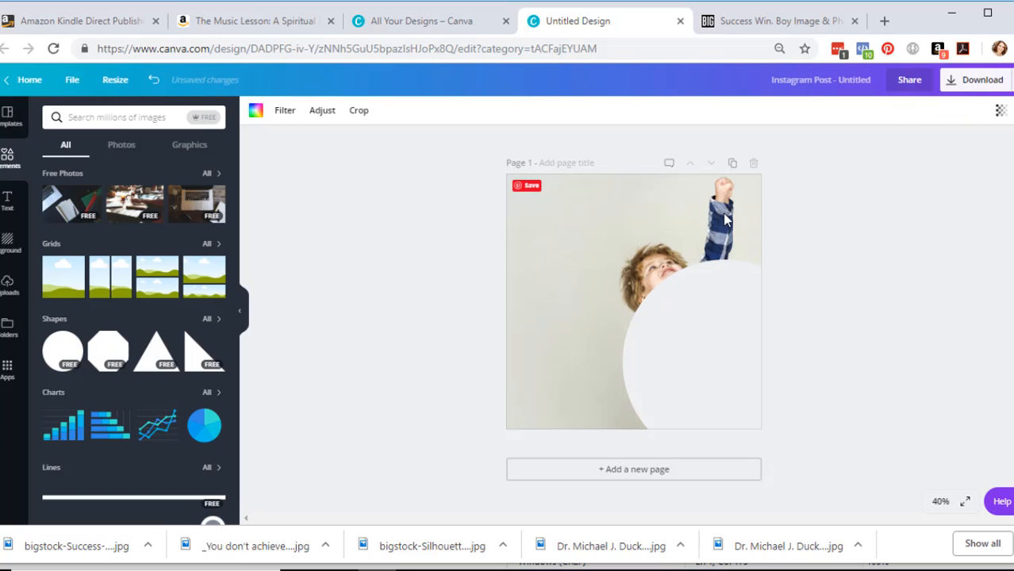
double_click(644, 243)
left_click_drag(619, 252, 497, 254)
left_click_drag(589, 276, 605, 274)
left_click(275, 112)
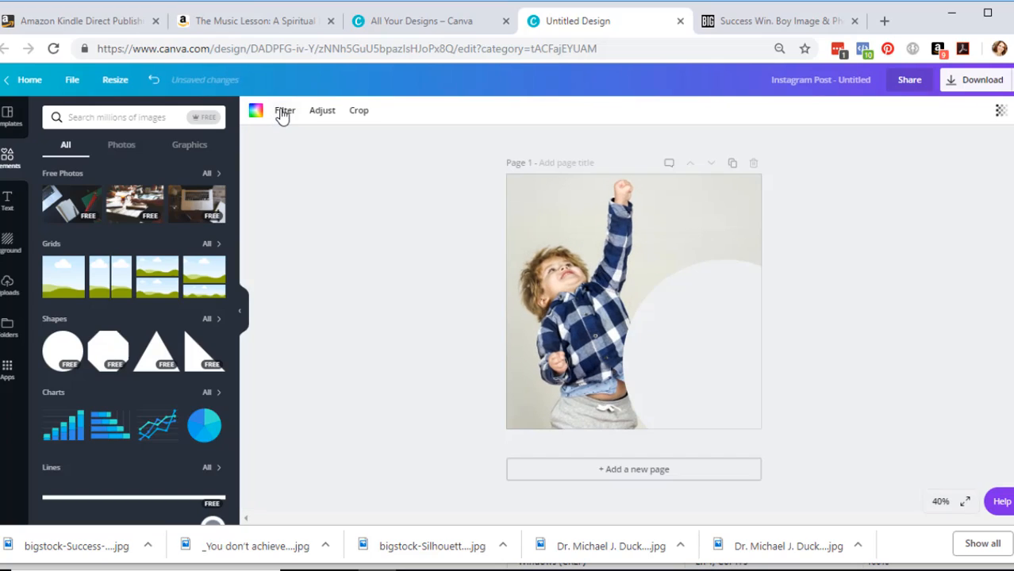
Try dark gray and purple fills on the circle, and settle on the blue default color
left_click(694, 355)
left_click(256, 111)
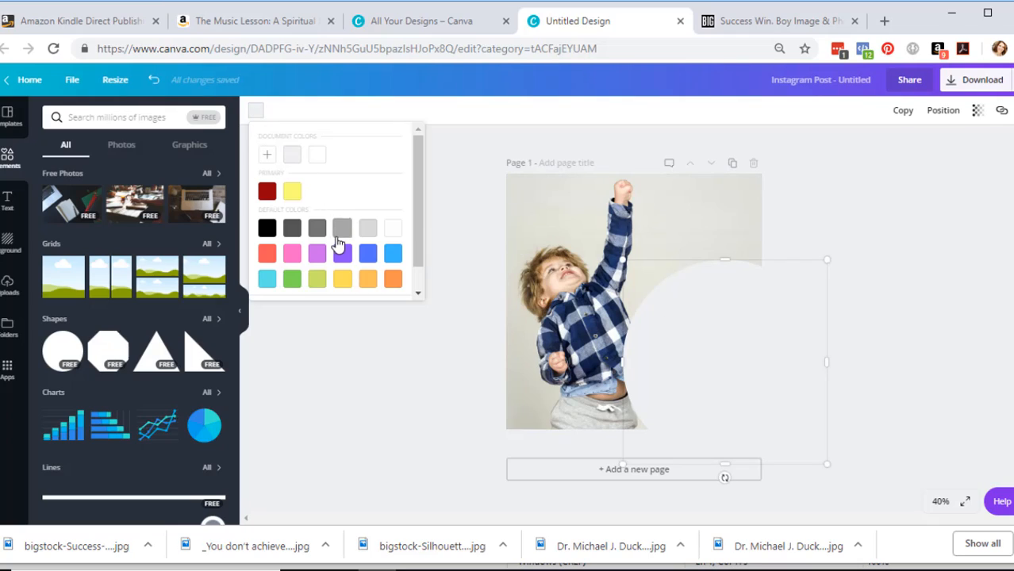
left_click(292, 230)
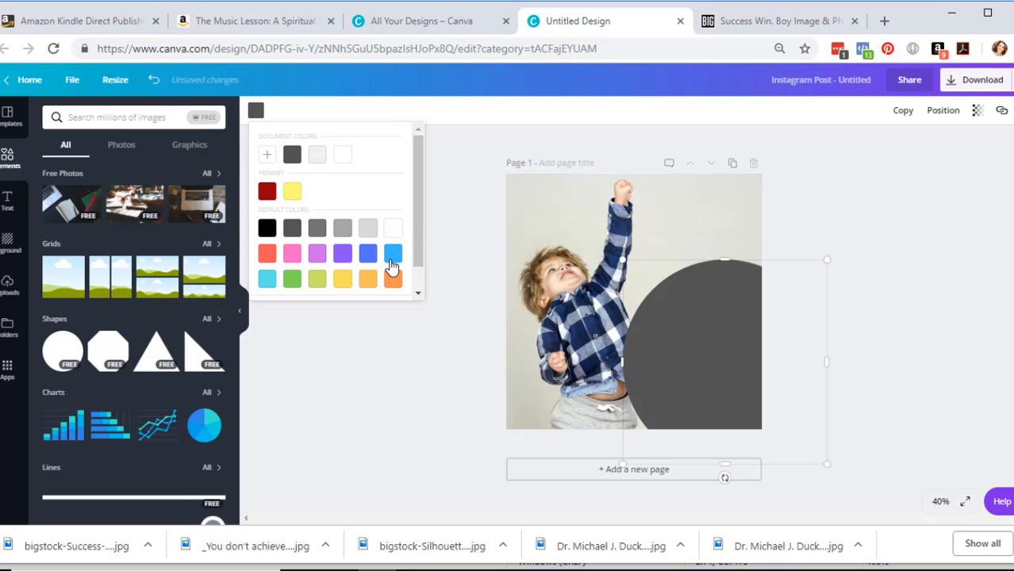
left_click(316, 255)
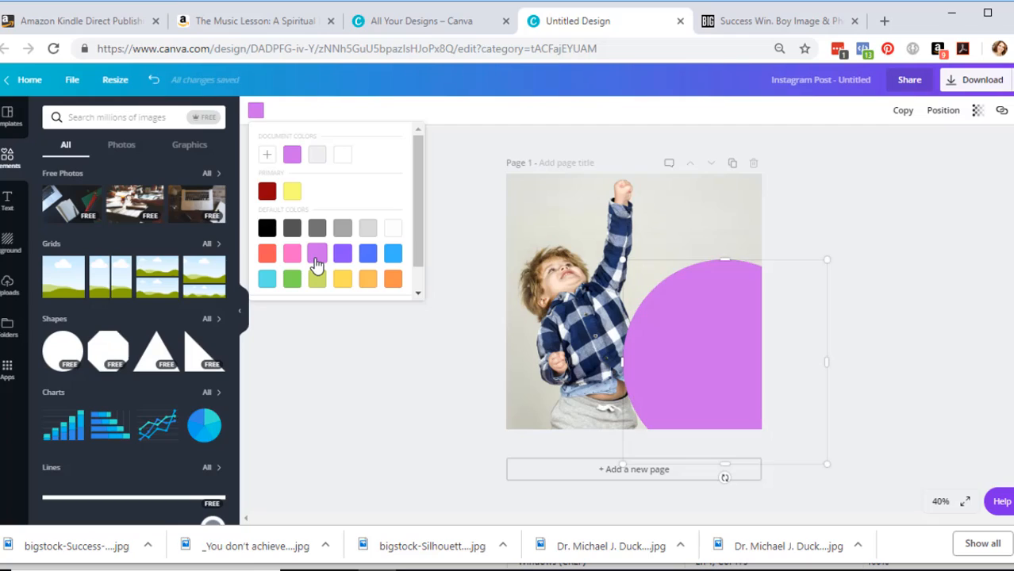
left_click(369, 254)
Nudge the circle slightly down and right, and shift the background photo so the boy sits closer to the page's left edge
left_click(579, 334)
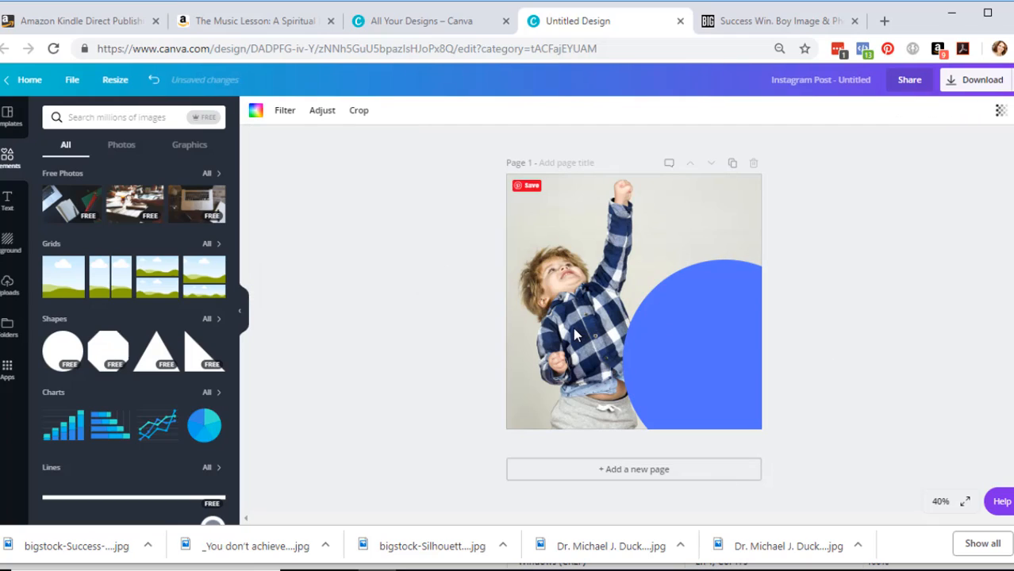
left_click_drag(681, 339, 687, 349)
left_click(554, 327)
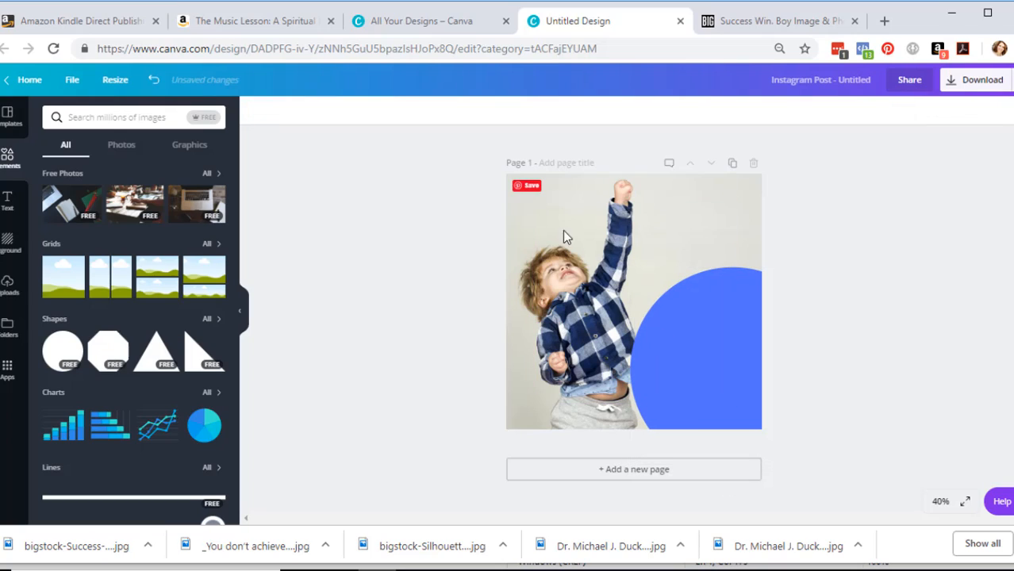
double_click(557, 274)
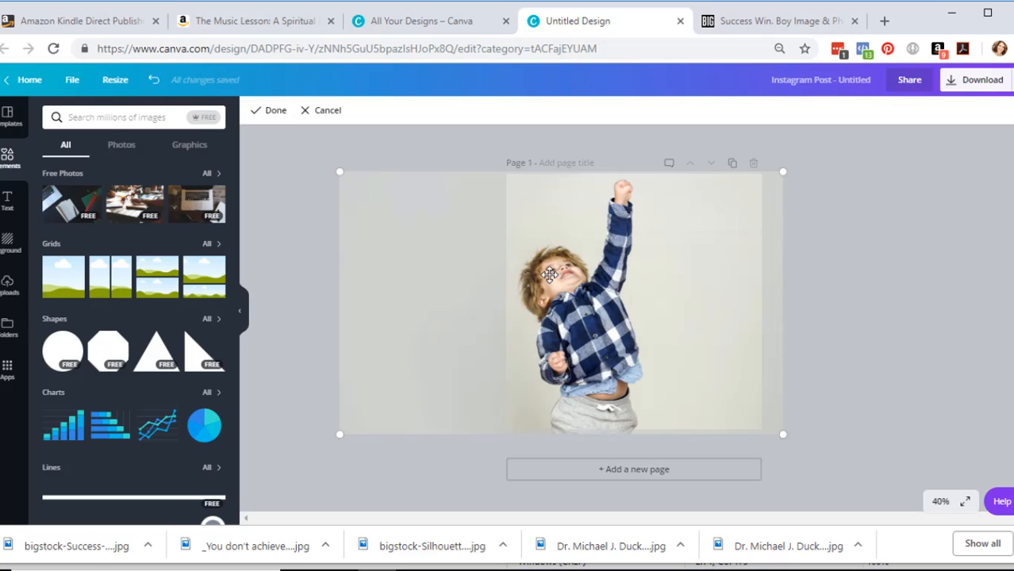
left_click_drag(554, 275, 541, 274)
left_click(270, 111)
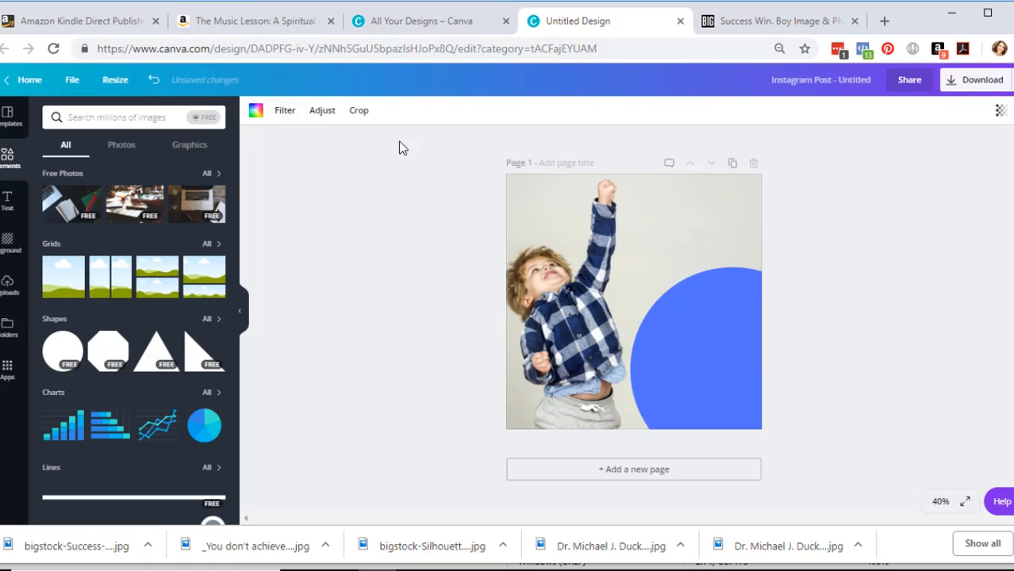
Add the "BABY BOY!" text combination to the page and place it over the blue circle
left_click(7, 200)
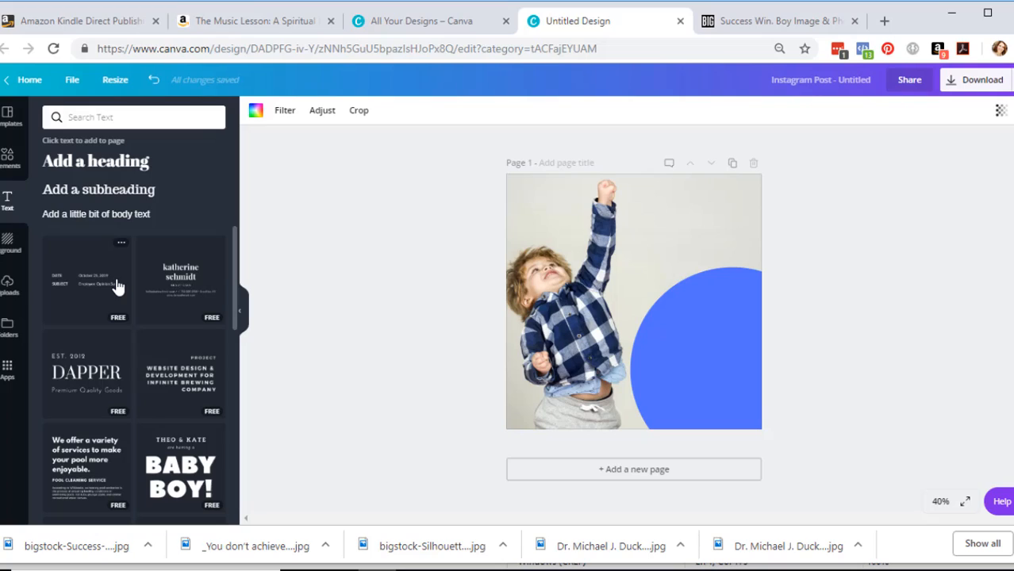
left_click(192, 482)
left_click_drag(606, 295, 715, 399)
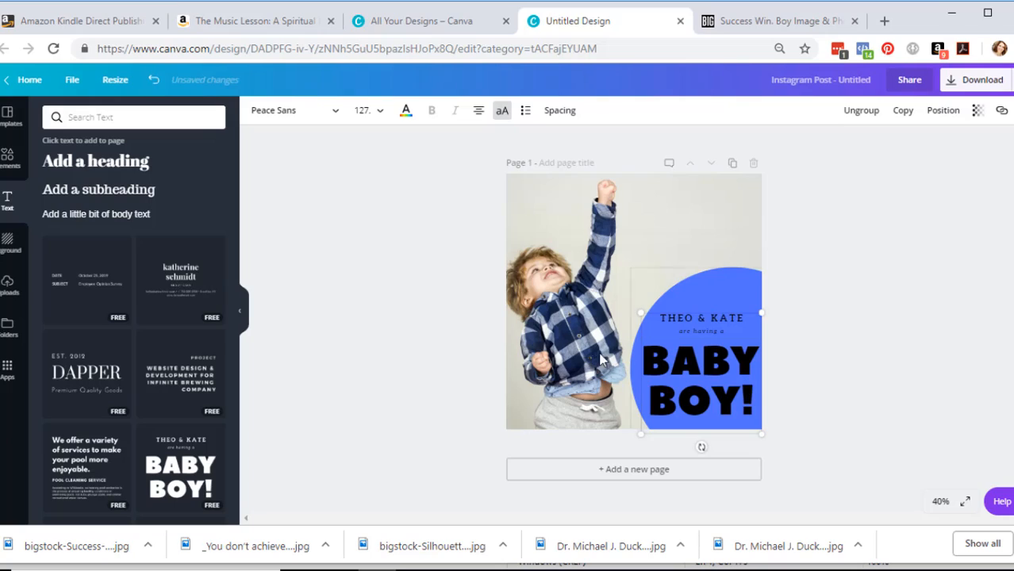
Shift the background photo slightly right within its crop, and move the circle slightly left and down behind the text
left_click(568, 329)
double_click(568, 328)
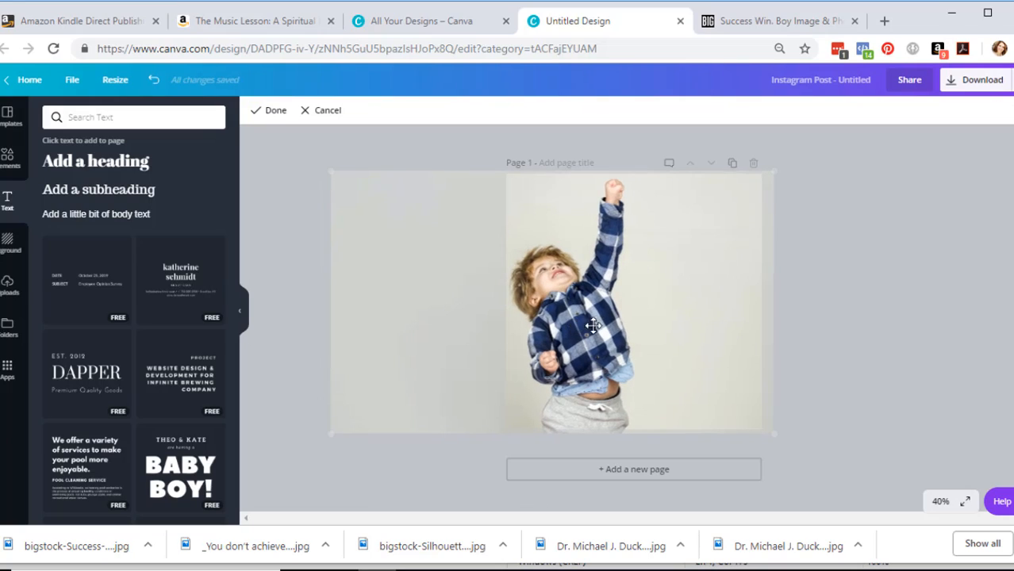
left_click(272, 111)
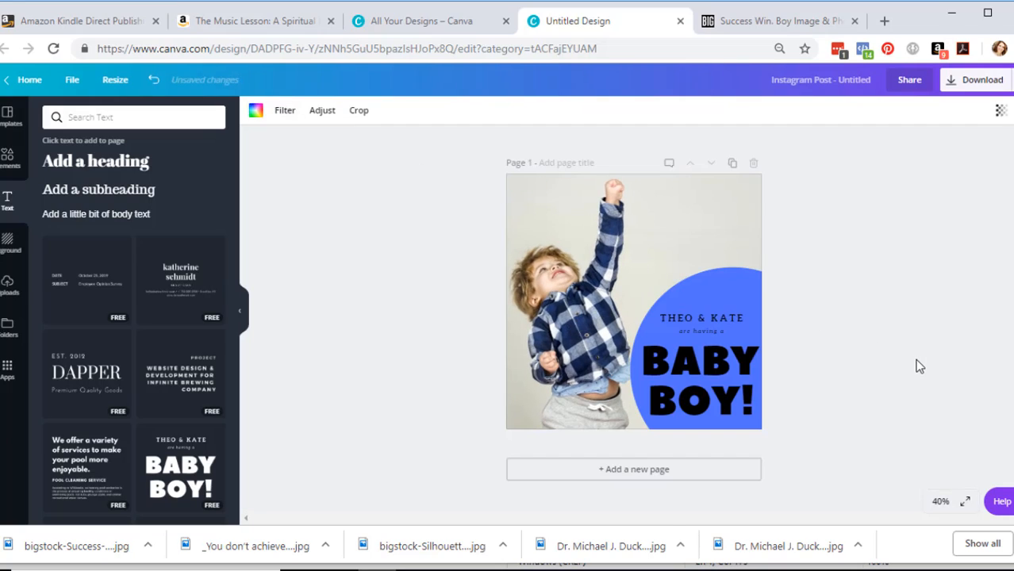
left_click_drag(725, 294, 710, 297)
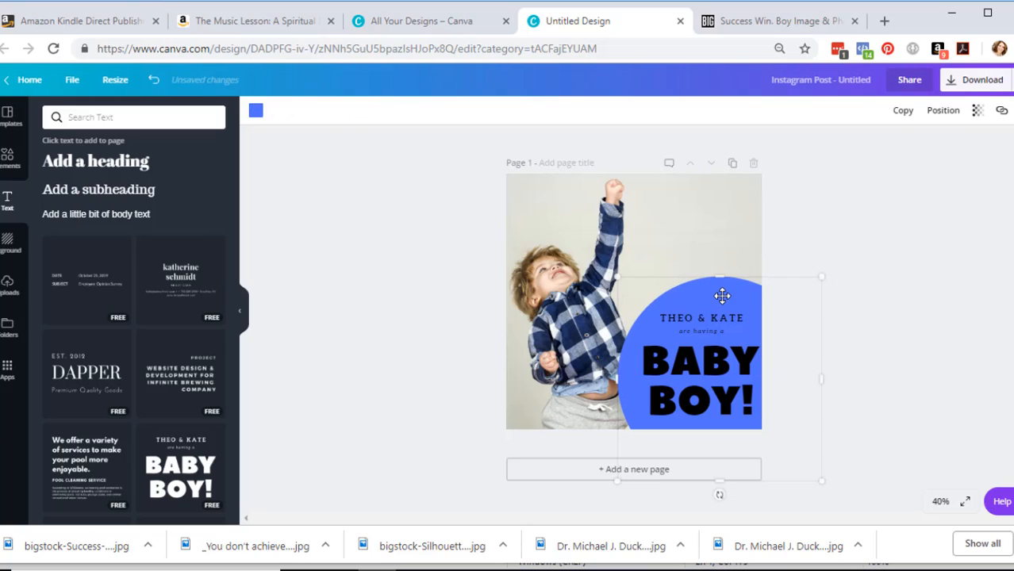
left_click(493, 479)
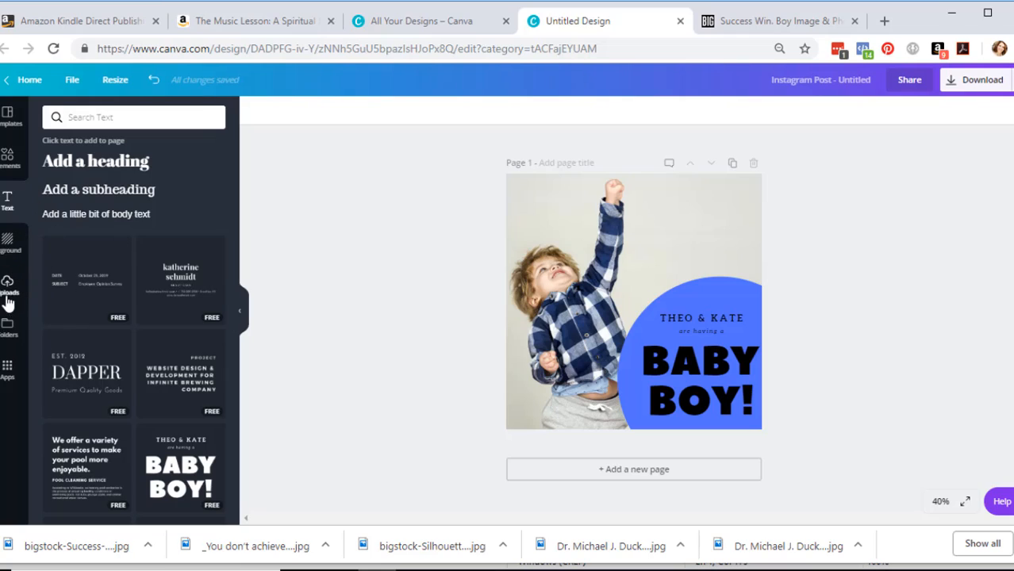
Delete the blue circle from behind the "BABY BOY!" text
left_click(8, 162)
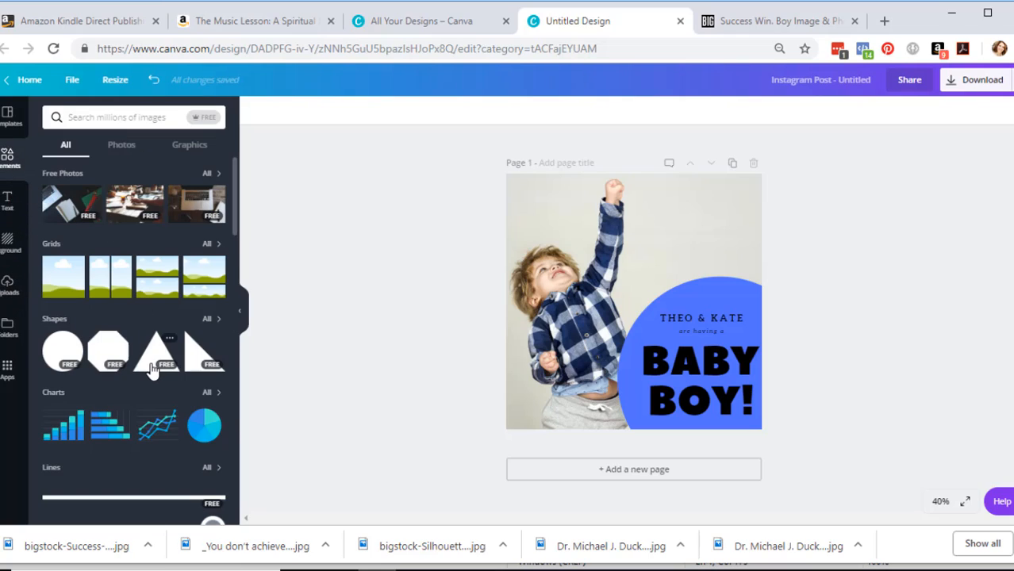
left_click(728, 295)
key("Delete")
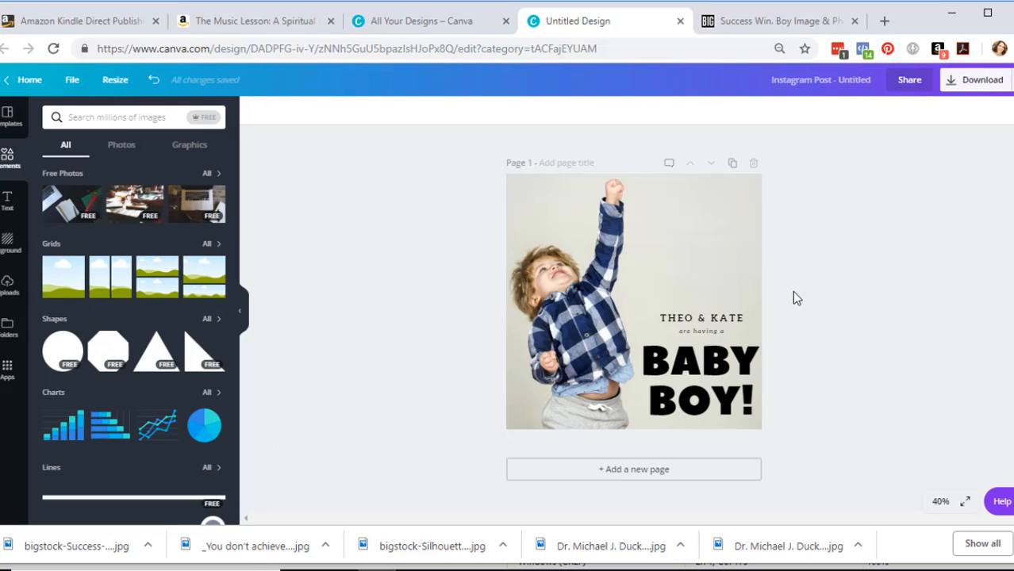
Move the "BABY BOY!" text group up into the empty area beside the boy's raised arm
left_click_drag(688, 308, 676, 254)
left_click(832, 248)
left_click(703, 235)
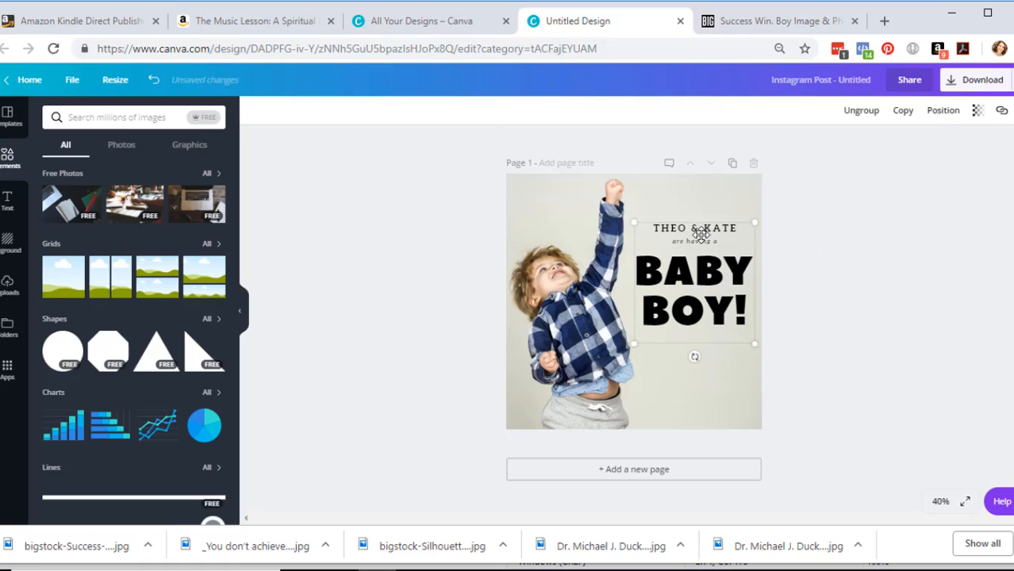
left_click(7, 200)
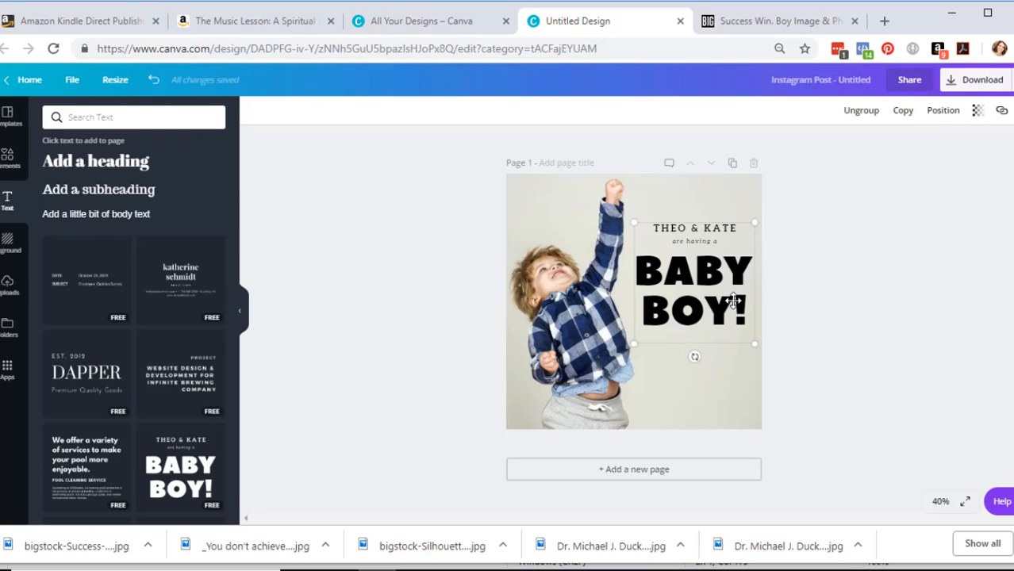
left_click(799, 234)
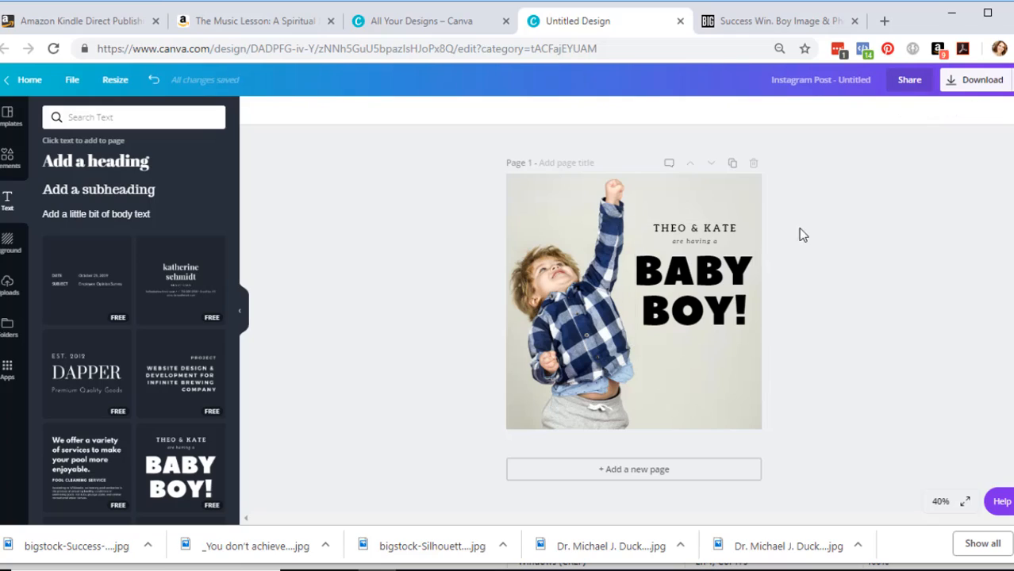
Replace the "BABY BOY!" headline text with "VICTOR OR VICTIMI"
left_click(666, 335)
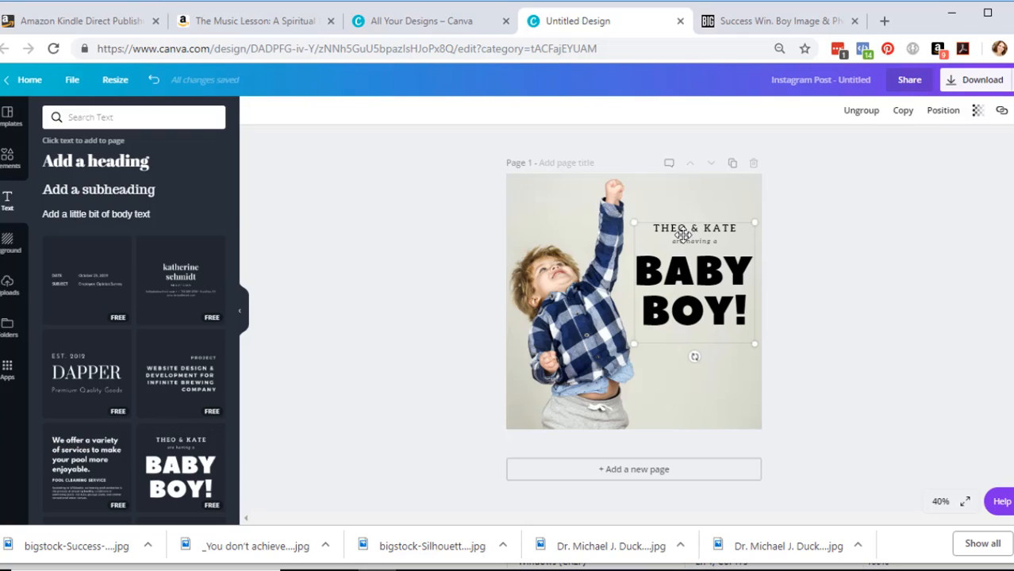
double_click(686, 284)
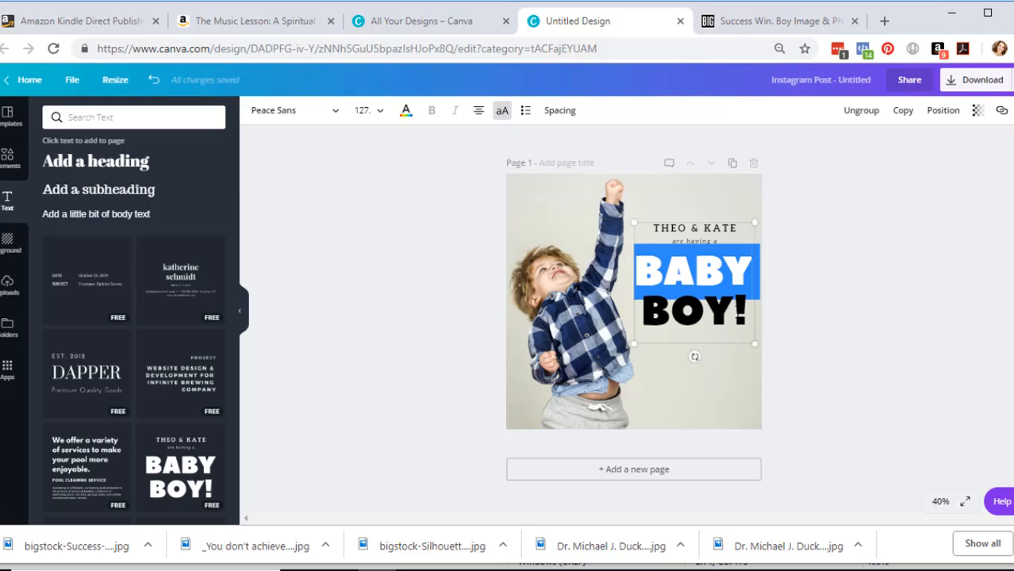
type("VICTOR OR")
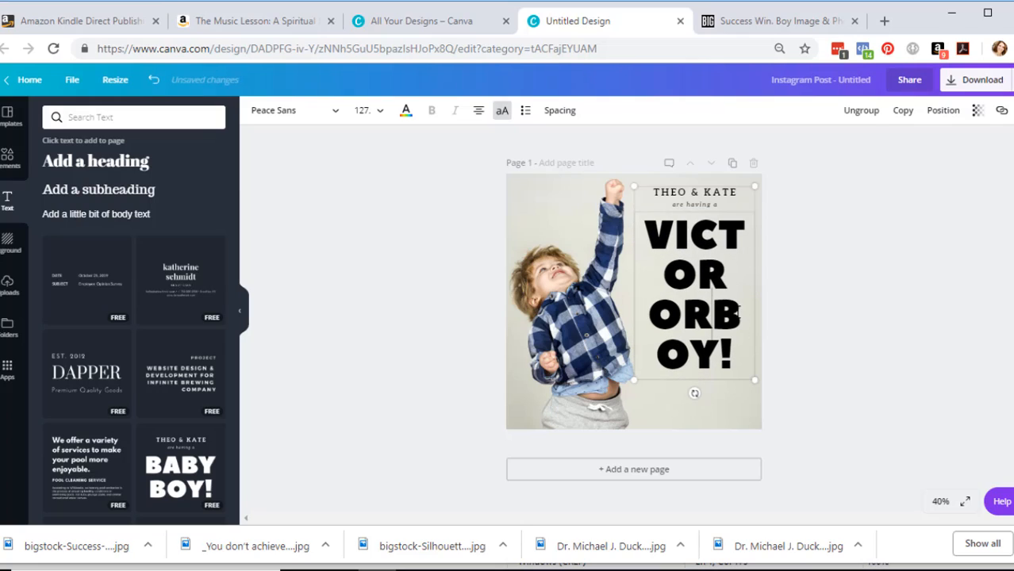
type(" VICTIMI")
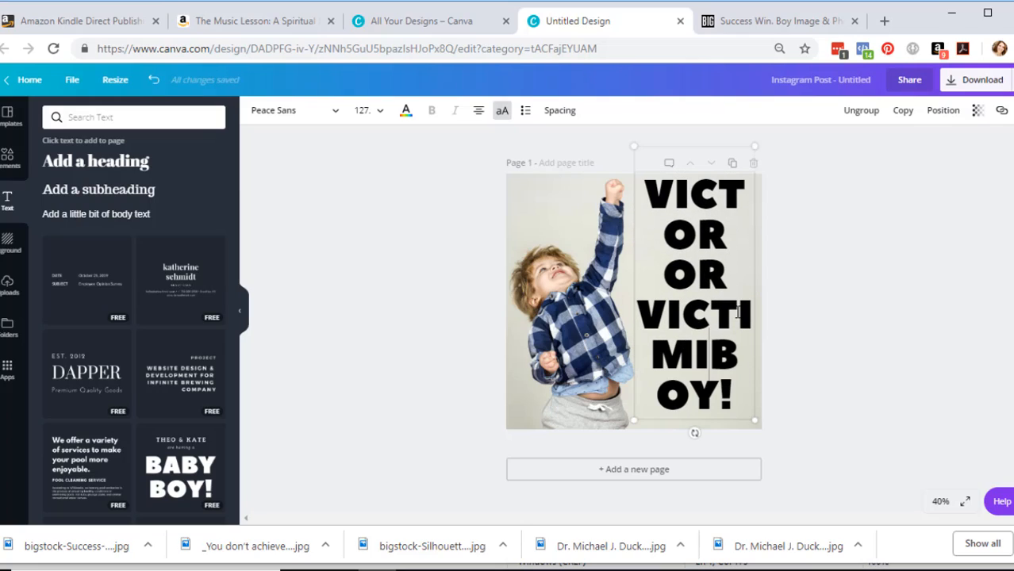
key("ctrl+shift+End")
key("BackSpace")
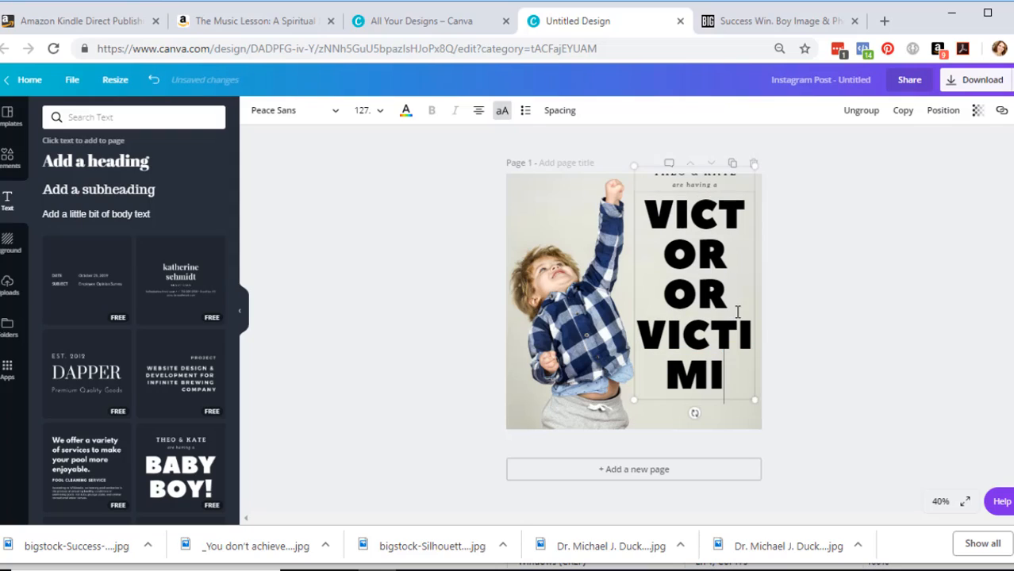
Set the headline's font size to 72 and remove its extra final letter so it reads "VICTOR OR VICTIM"
left_click_drag(724, 384, 650, 220)
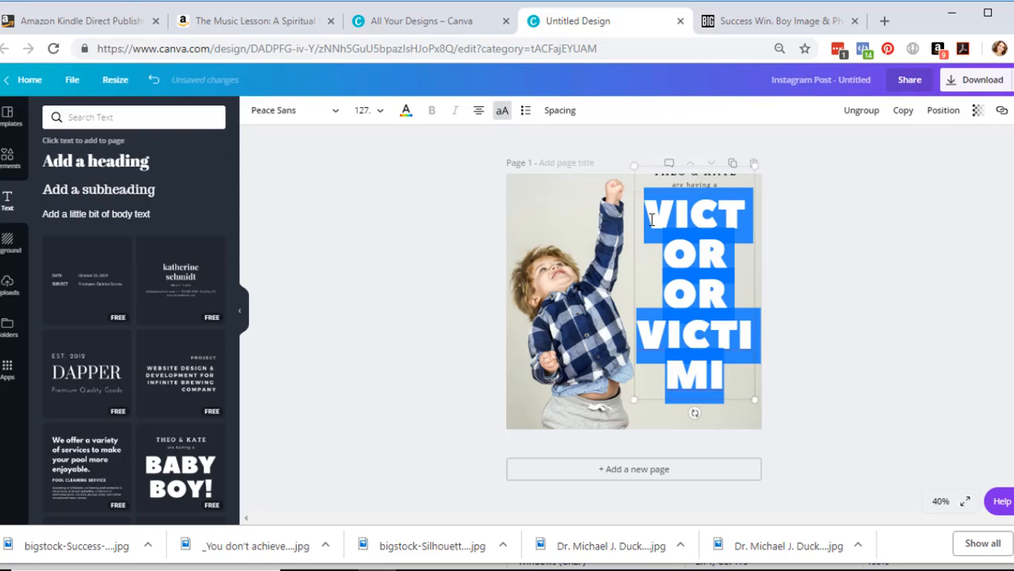
left_click(384, 115)
scroll(369, 353, "down", 2)
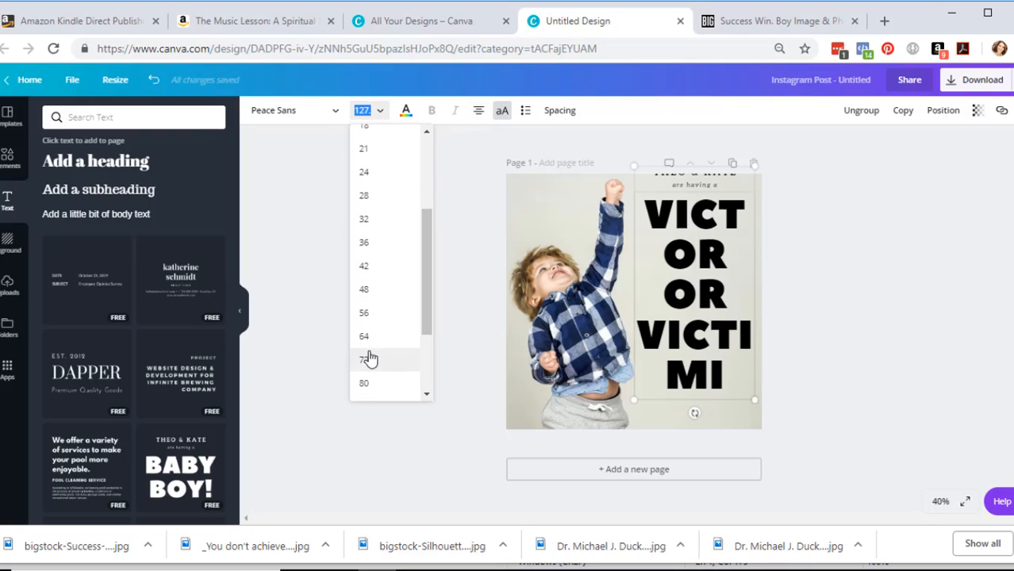
left_click(365, 289)
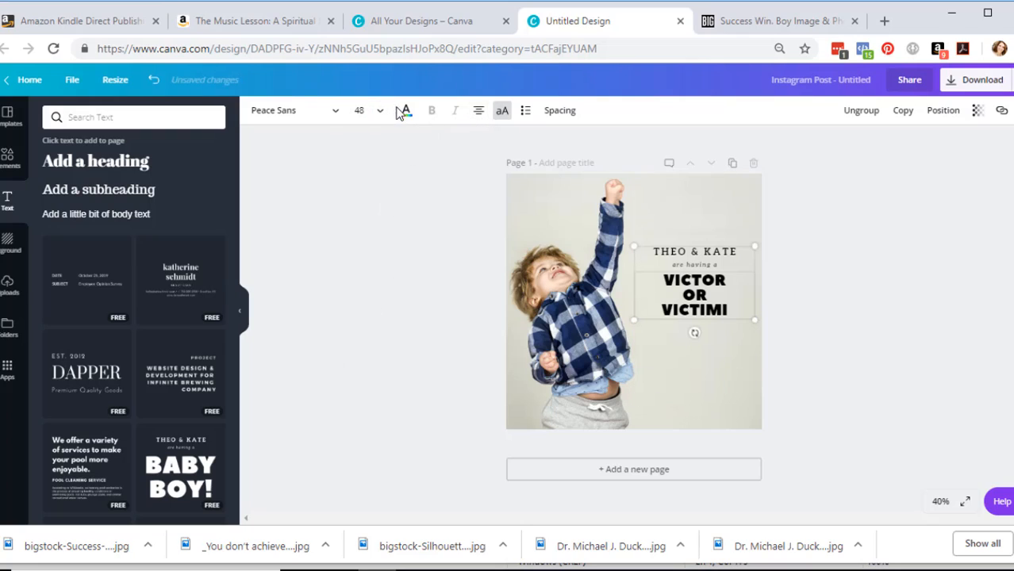
left_click(370, 115)
left_click(378, 315)
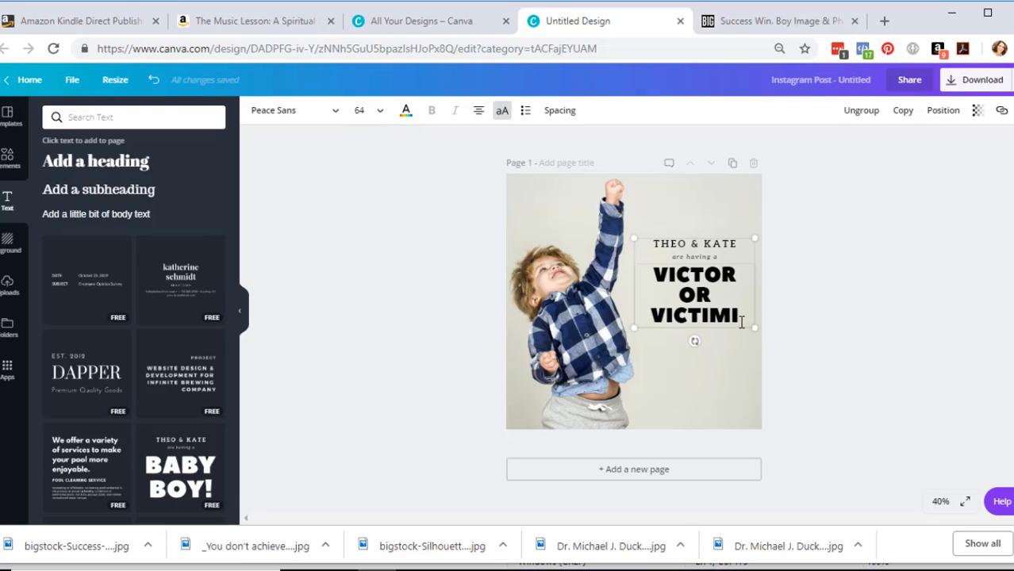
key("BackSpace")
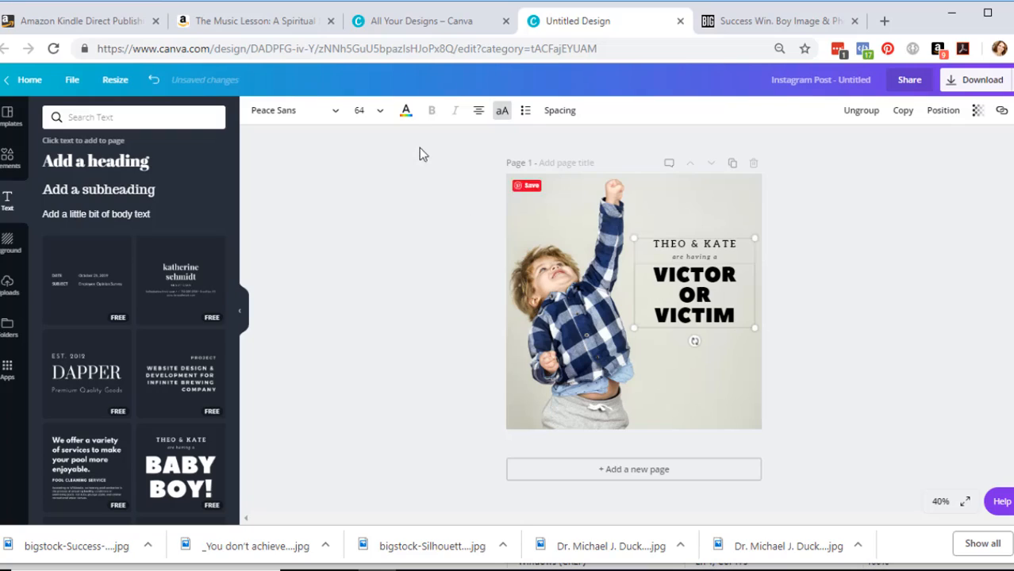
left_click(373, 115)
left_click(384, 289)
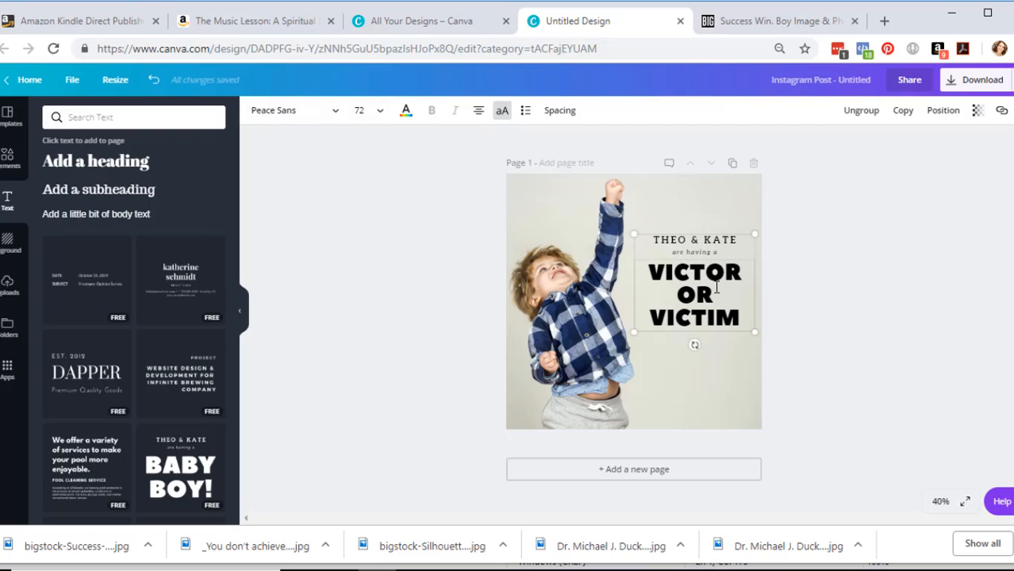
Change the line above the headline to "ARE YOU A" and clear the small italic line beneath it
left_click(697, 243)
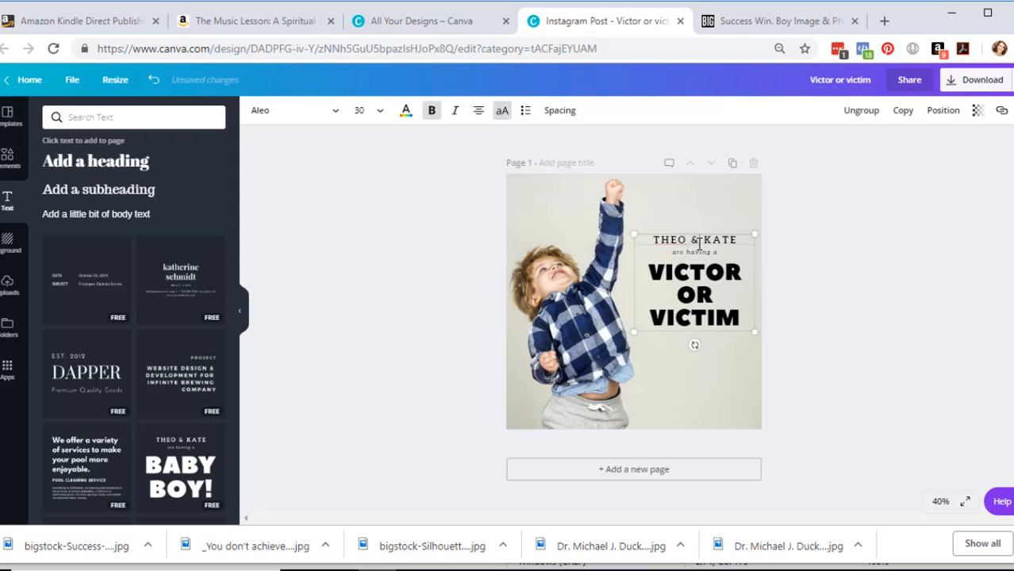
left_click_drag(651, 240, 771, 249)
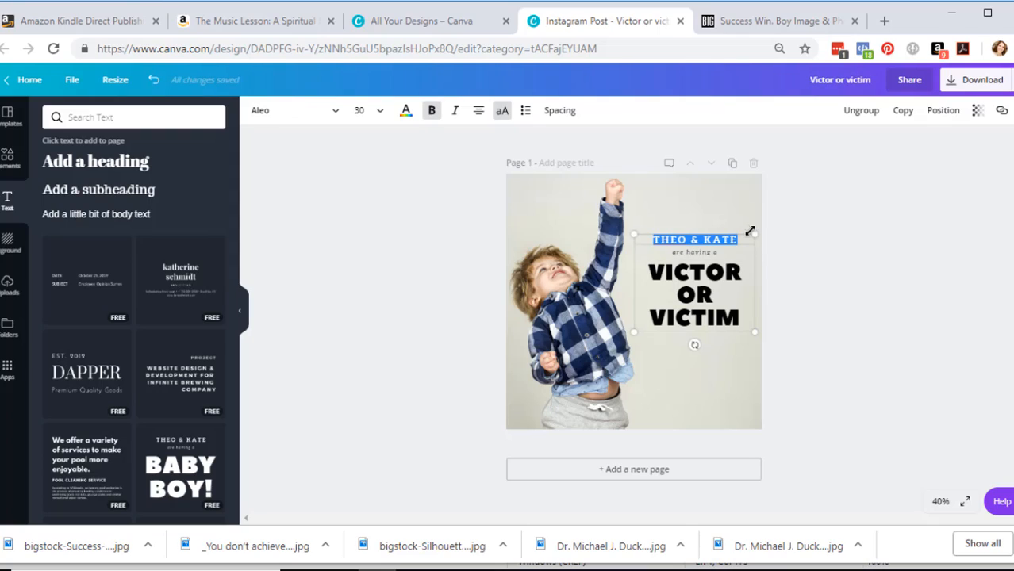
type("ARE YOU")
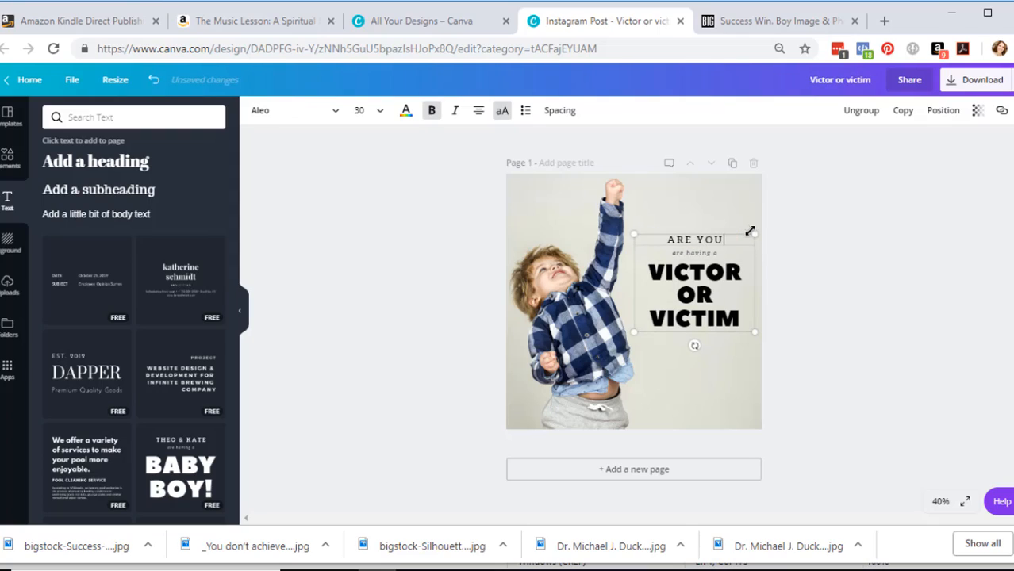
type(" A")
left_click(694, 254)
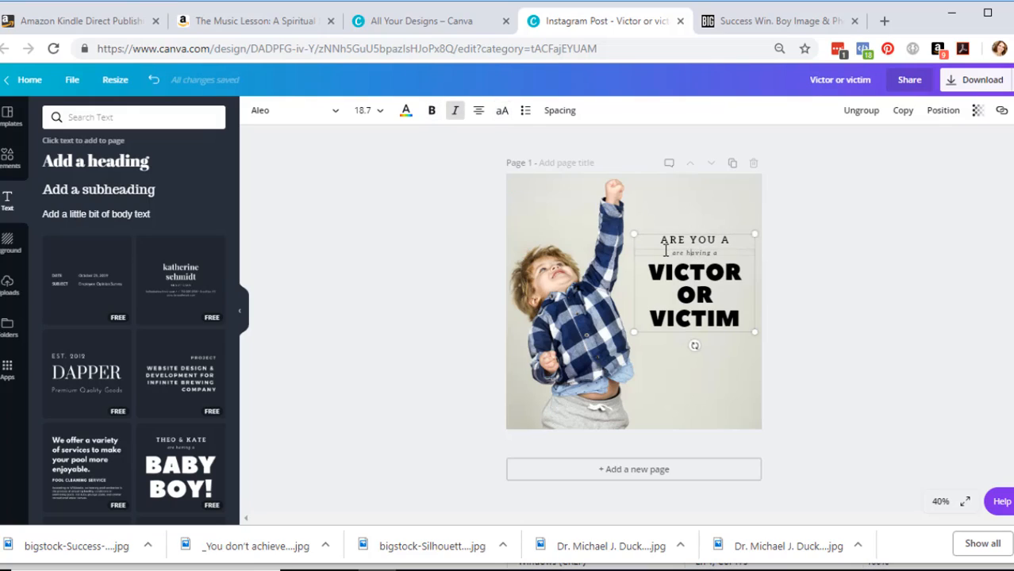
left_click_drag(666, 251, 742, 256)
key("BackSpace")
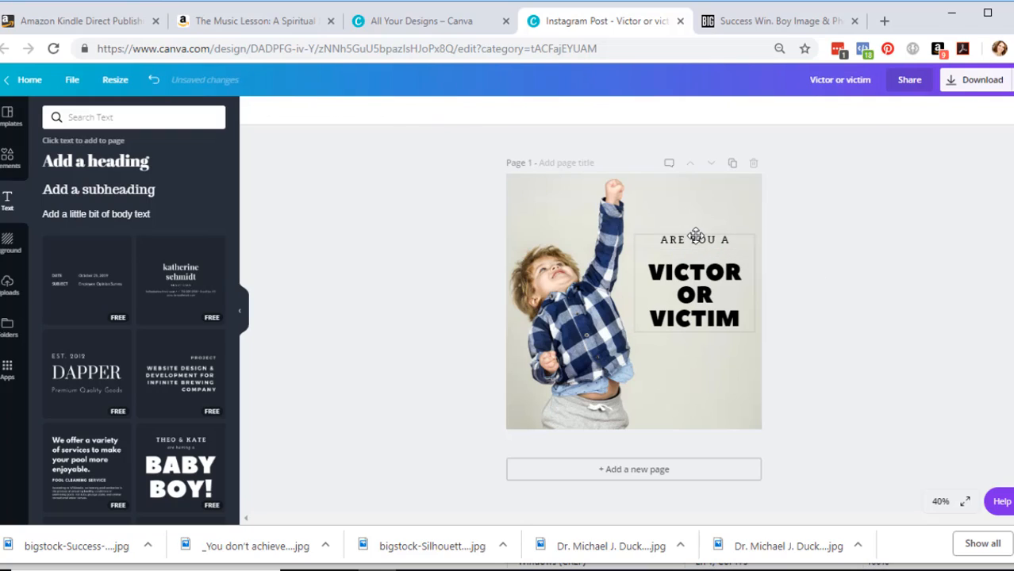
Set the font size of the "ARE YOU A" line to 56
left_click(660, 238)
left_click_drag(660, 239, 763, 249)
left_click(361, 110)
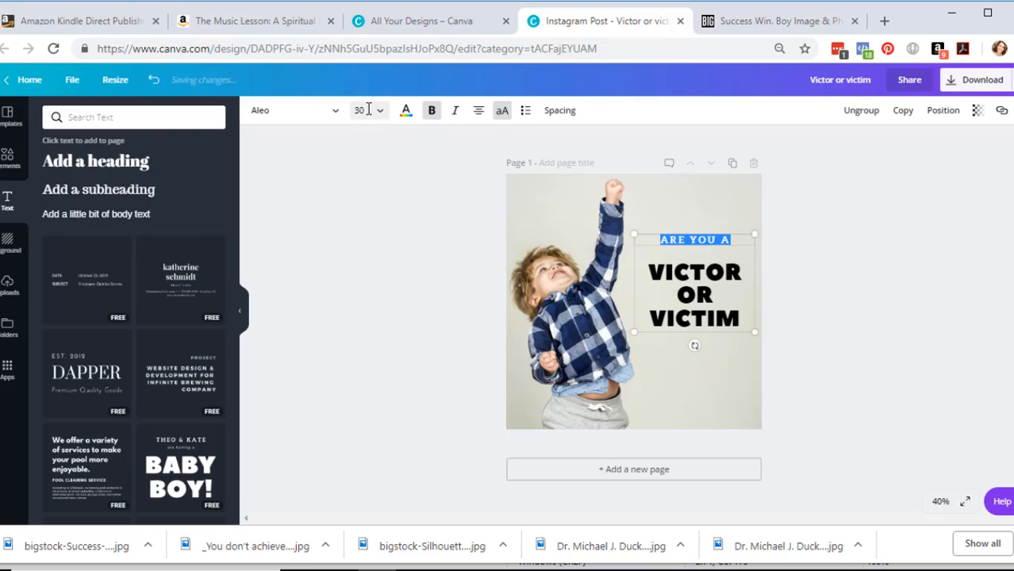
scroll(369, 333, "down", 2)
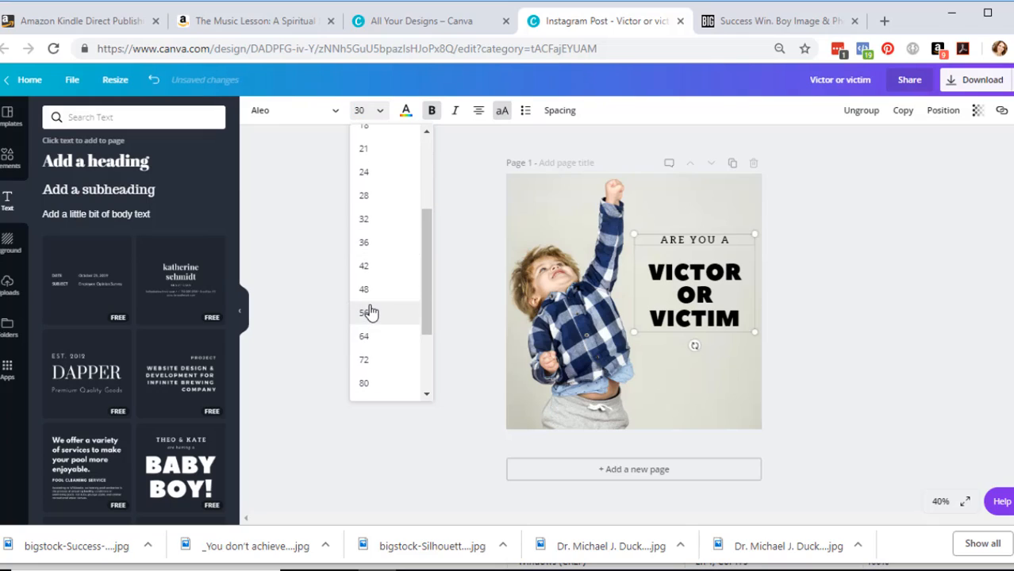
left_click(369, 313)
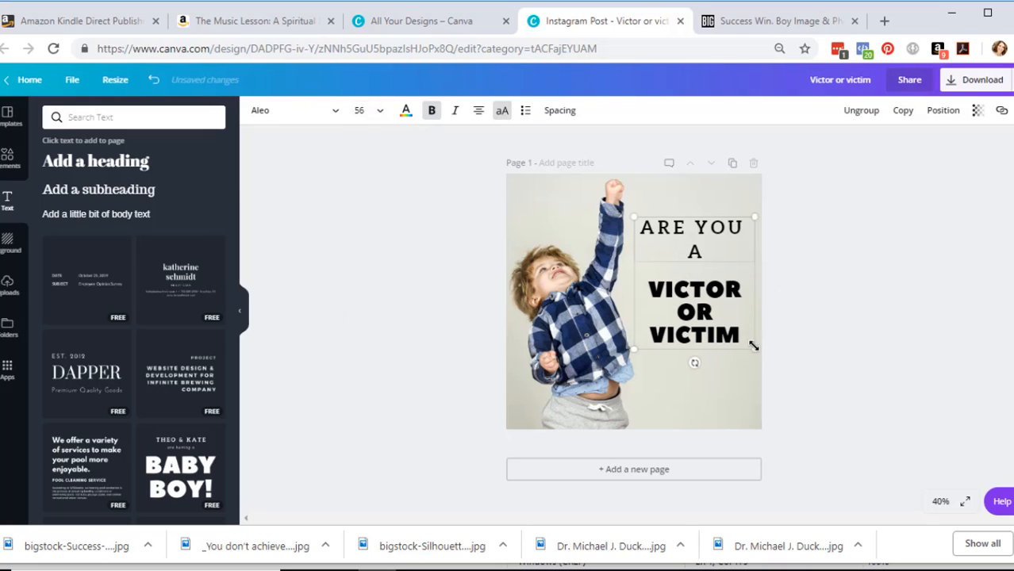
Enlarge the text group slightly so it fills the space between the boy and the page's right edge
left_click_drag(754, 346, 761, 353)
mouse_move(631, 357)
left_mouse_down()
mouse_move(591, 401)
mouse_move(543, 408)
mouse_move(623, 373)
left_mouse_up()
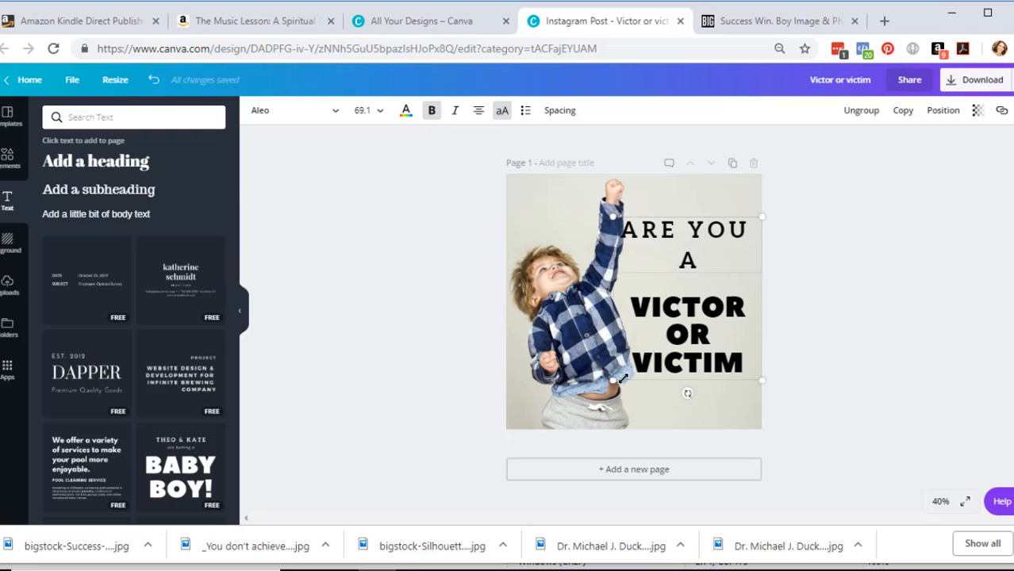
left_click_drag(621, 380, 632, 359)
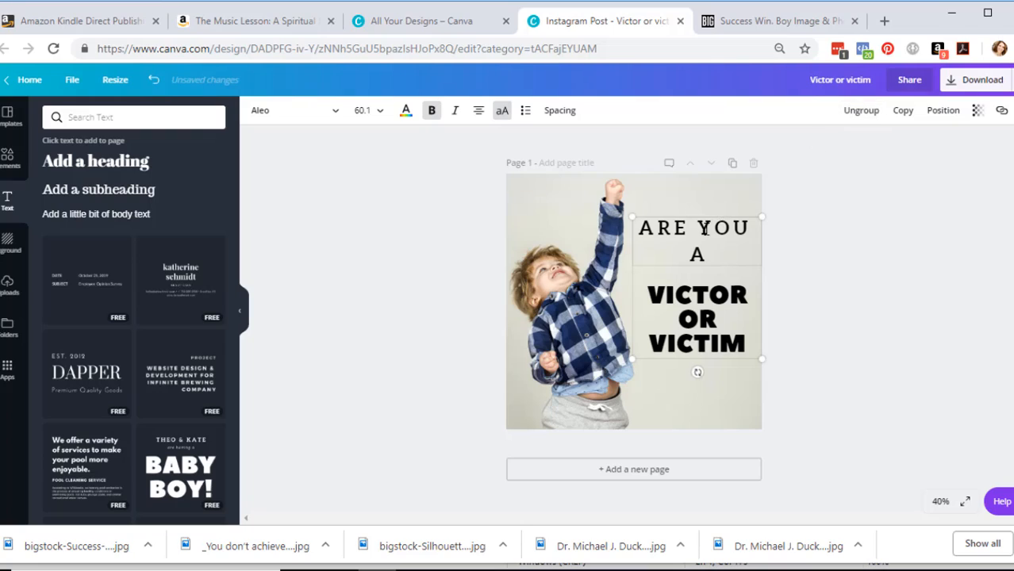
Ungroup the text and widen the "ARE YOU A" box so its text fits on one line
left_click(852, 110)
left_click(786, 226)
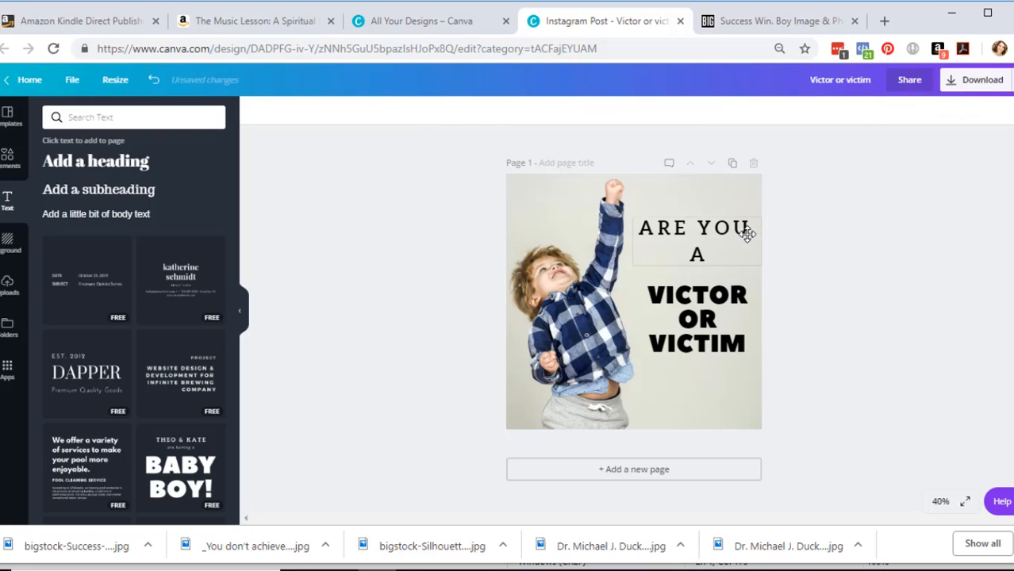
left_click(716, 238)
left_click_drag(627, 243, 608, 245)
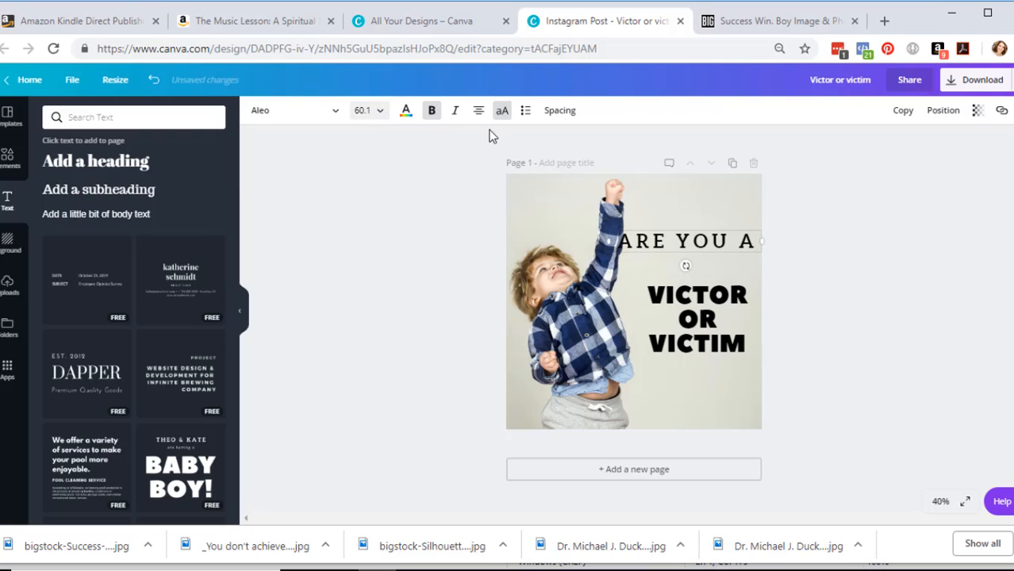
Reduce the letter spacing of the "ARE YOU A" line to 55
left_click_drag(618, 241, 755, 242)
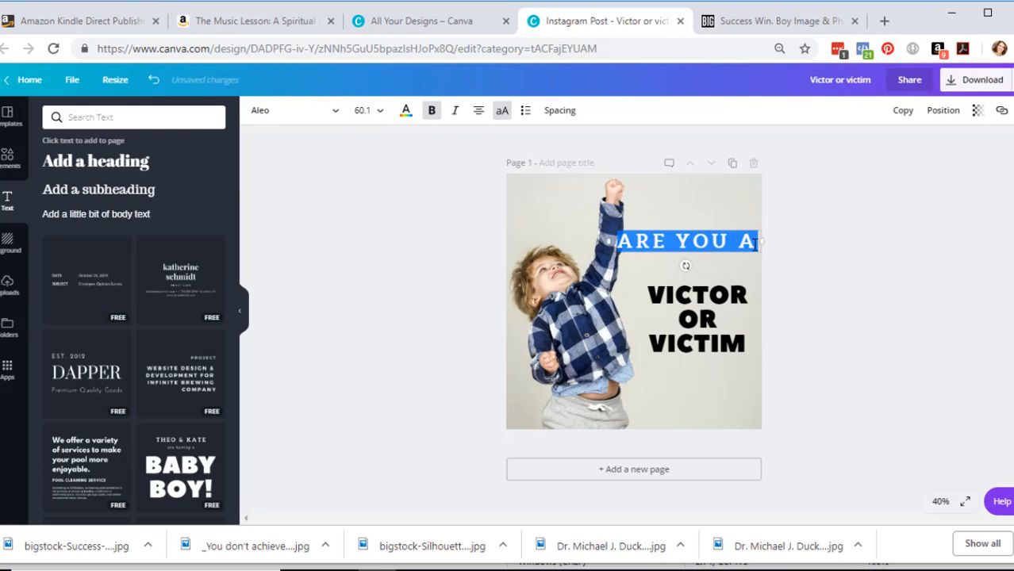
left_click(562, 112)
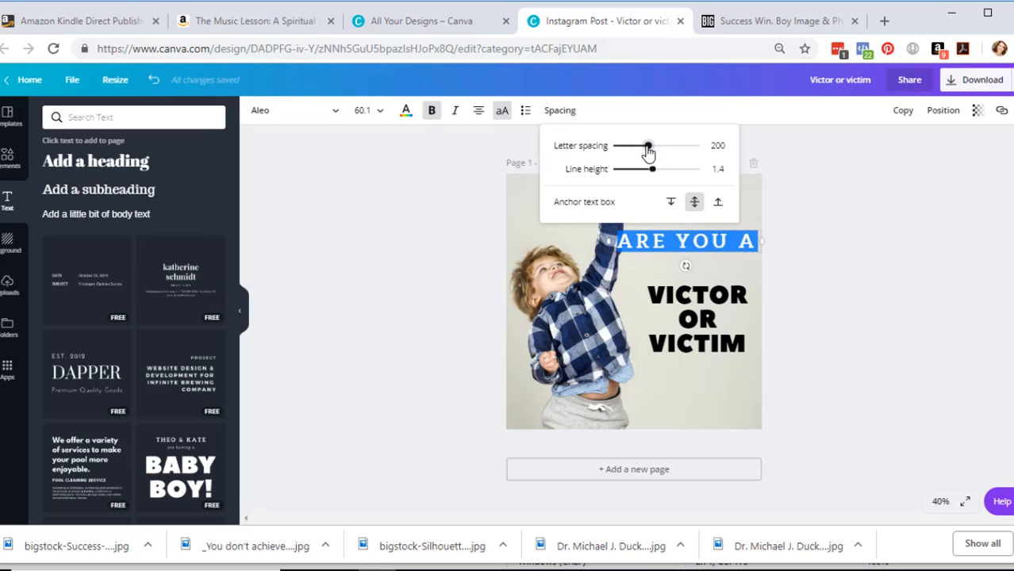
left_click_drag(648, 146, 637, 148)
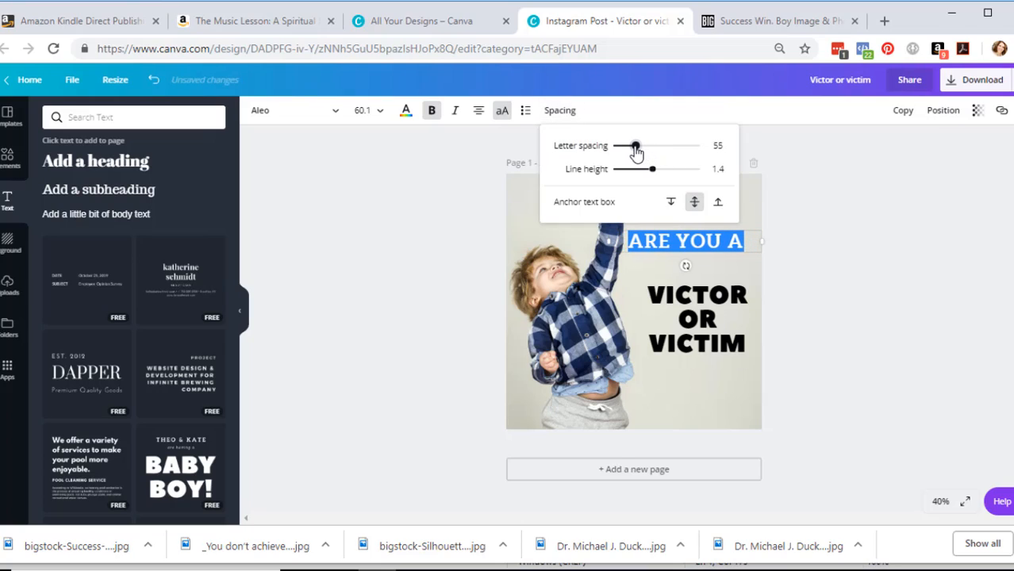
left_click(853, 246)
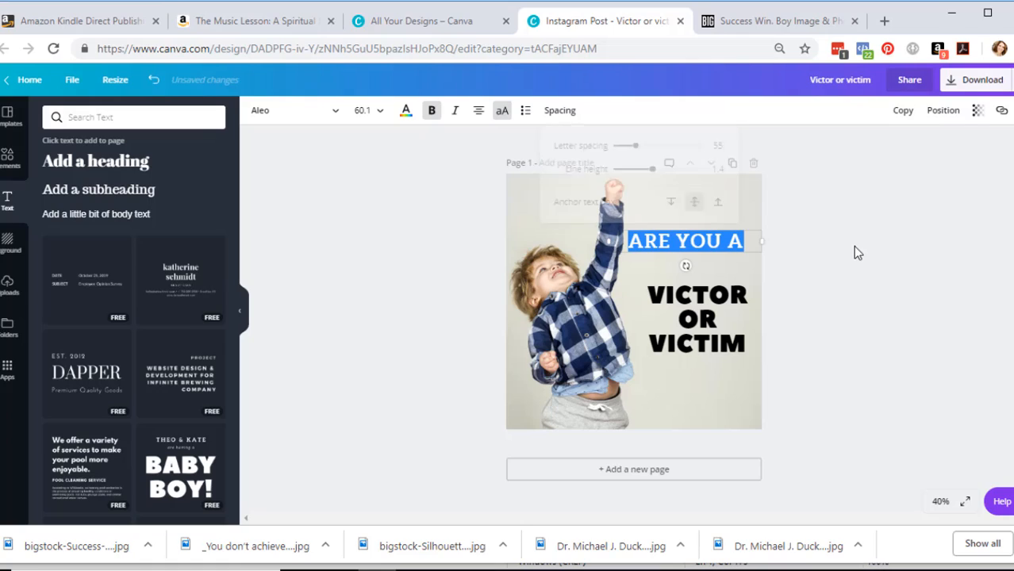
Increase the line height of the "VICTOR OR VICTIM" headline
left_click(744, 331)
left_click_drag(746, 341, 643, 303)
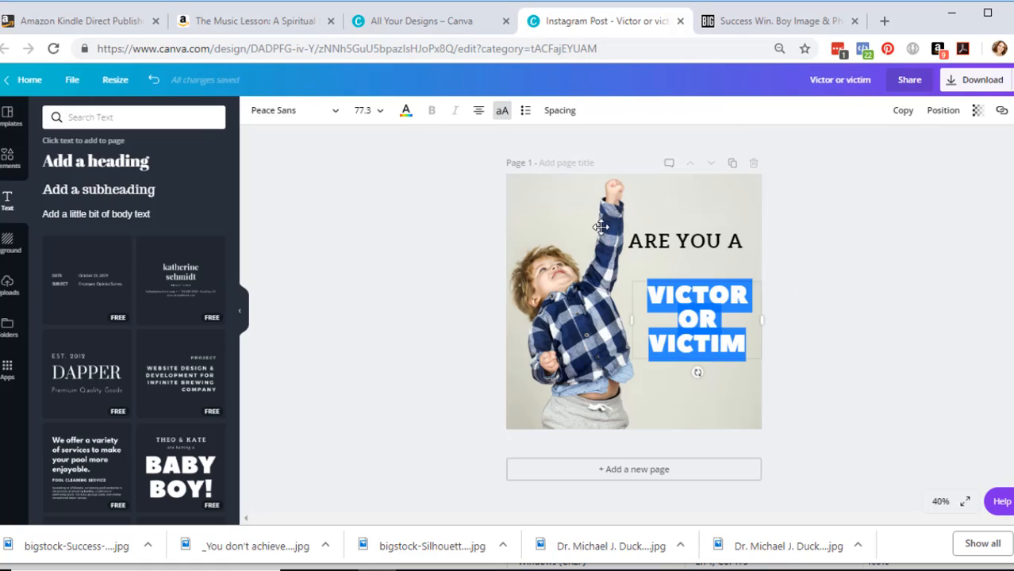
left_click(567, 115)
mouse_move(639, 170)
left_mouse_down()
mouse_move(666, 173)
mouse_move(593, 155)
mouse_move(663, 164)
mouse_move(652, 162)
left_mouse_up()
left_click(822, 270)
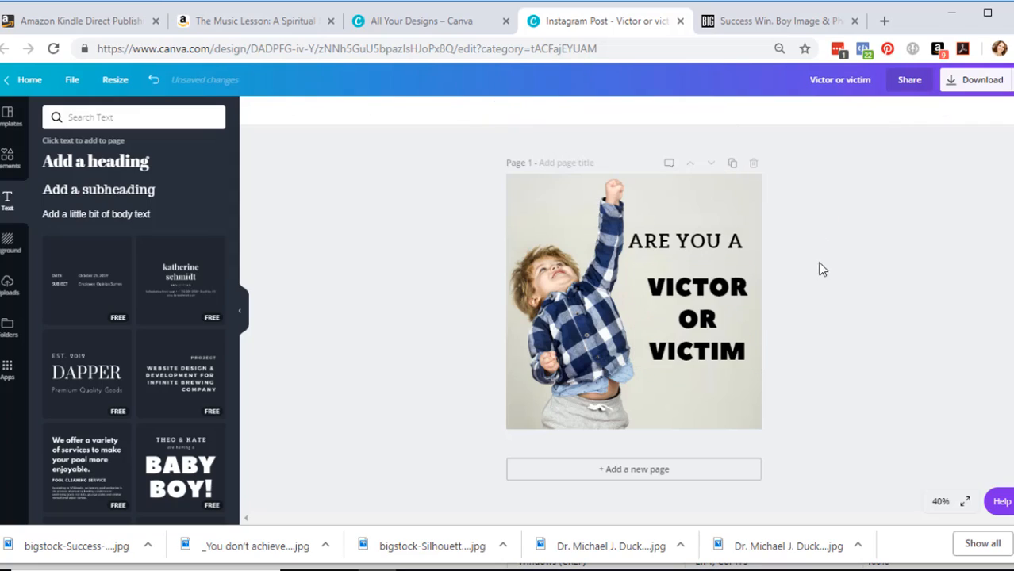
Narrow the "ARE YOU A" box from its left side and widen the headline box to about 559
left_click(697, 248)
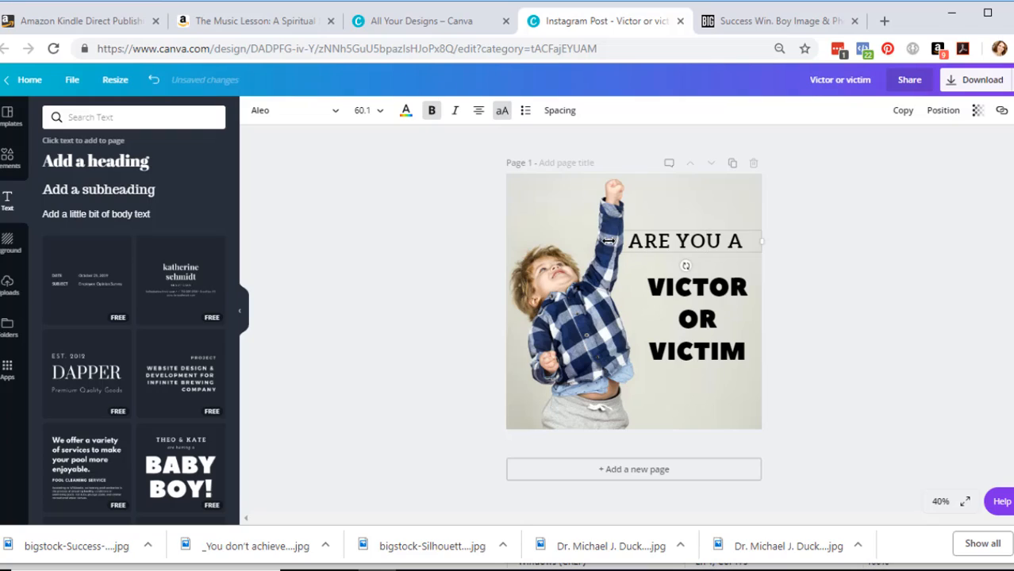
left_click_drag(608, 241, 648, 250)
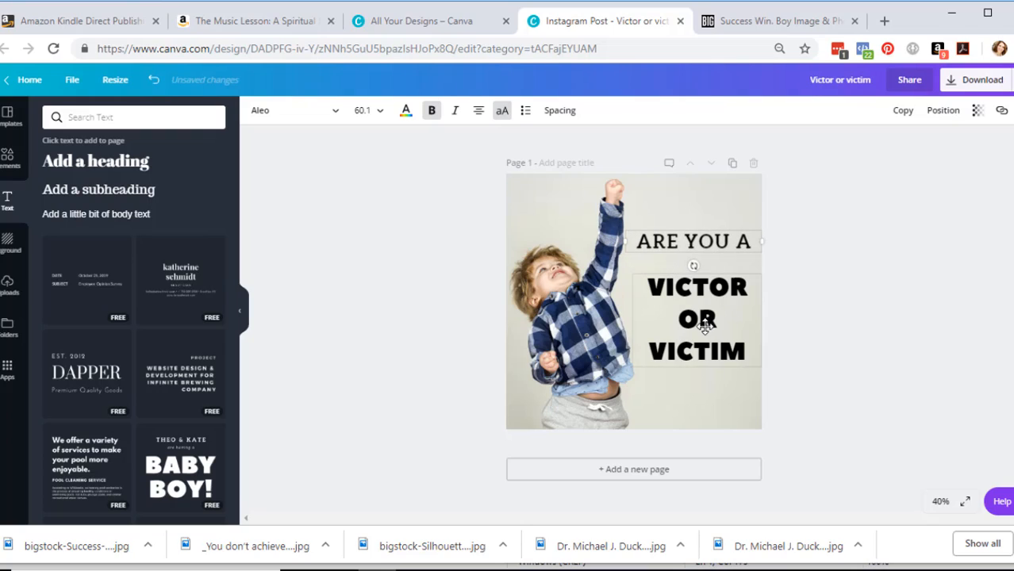
left_click(703, 330)
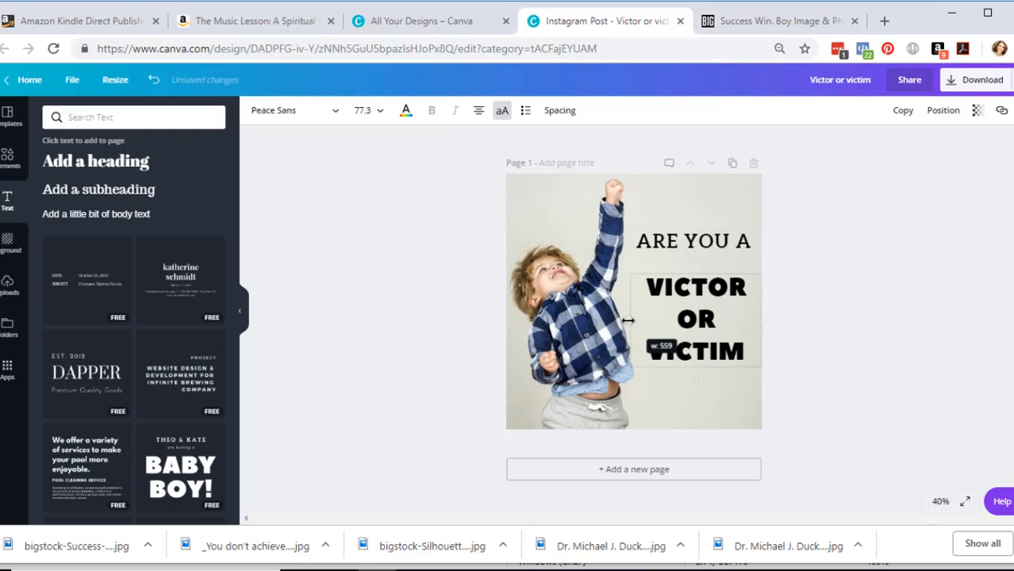
Delete the "ARE YOU A" text box from above the headline
left_click(727, 240)
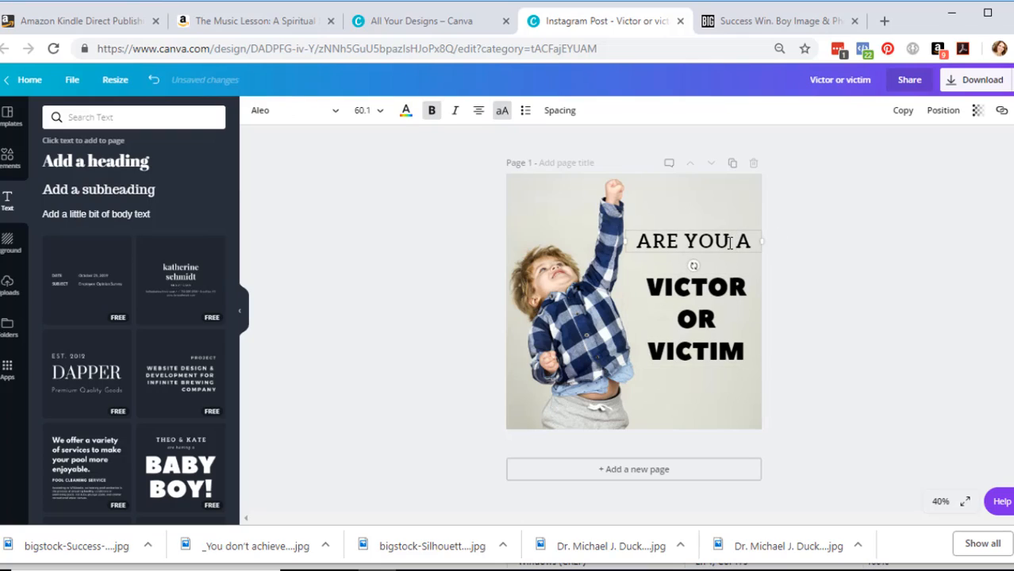
left_click(753, 246)
left_click(678, 245)
key("Delete")
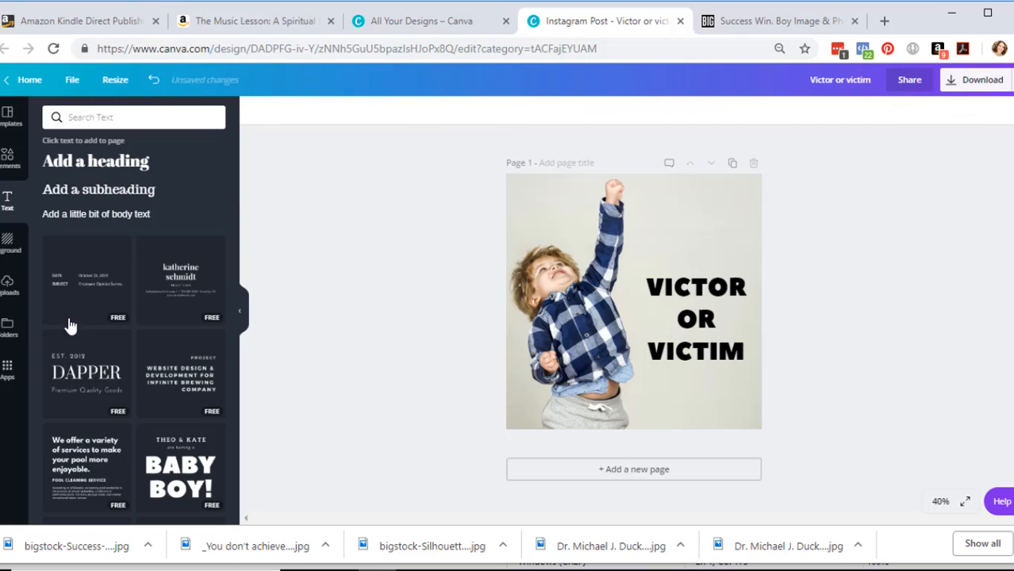
Add a new heading reading "Are You A" above the "VICTOR OR VICTIM" headline and set its font to Aleo
left_click(101, 165)
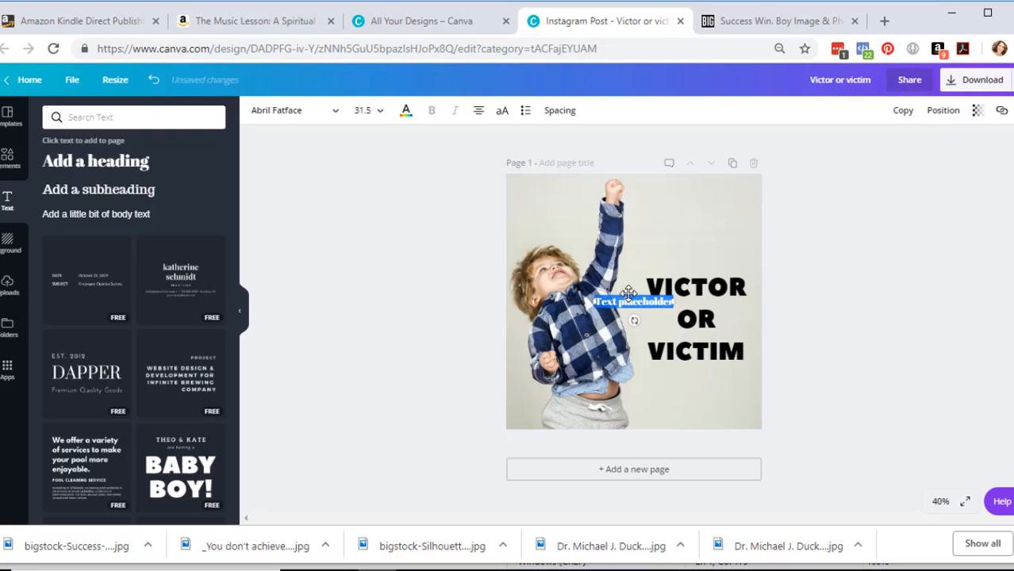
left_click_drag(628, 293, 687, 240)
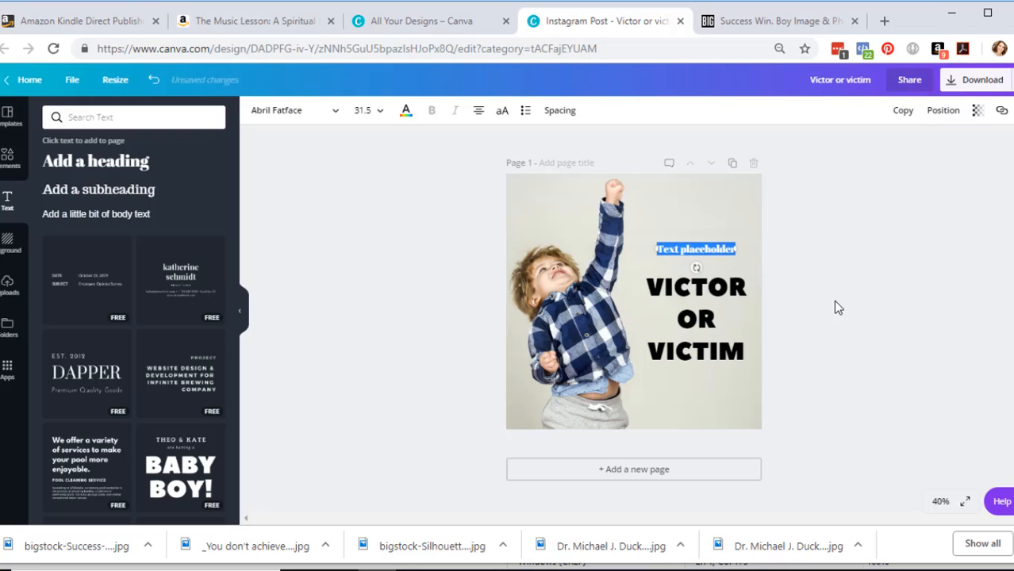
left_click(678, 249)
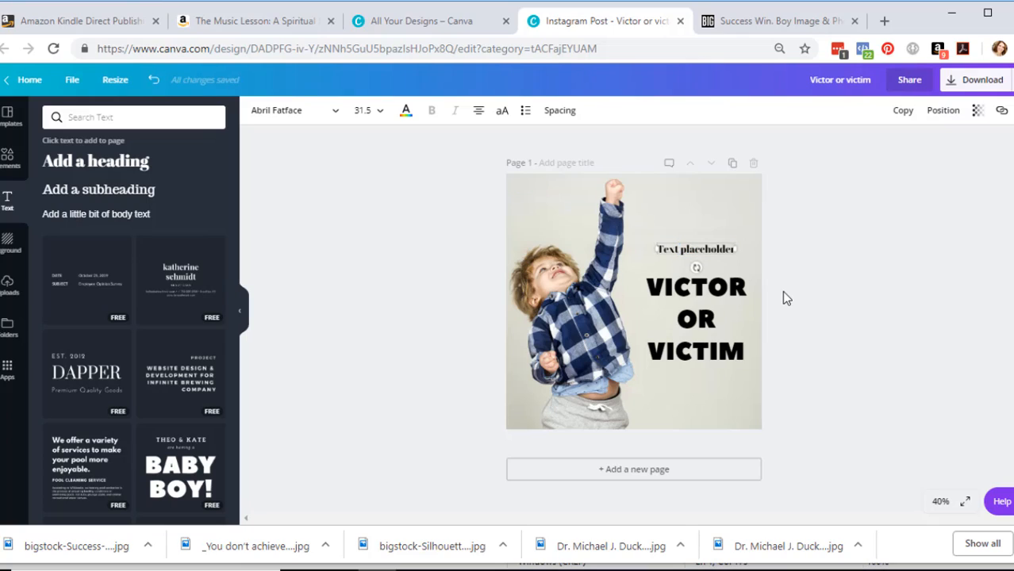
key("BackSpace")
key("BackSpace")
key("BackSpace")
key("BackSpace")
key("BackSpace")
key("BackSpace")
key("BackSpace")
key("BackSpace")
key("BackSpace")
key("BackSpace")
key("BackSpace")
key("BackSpace")
key("BackSpace")
key("BackSpace")
key("BackSpace")
key("BackSpace")
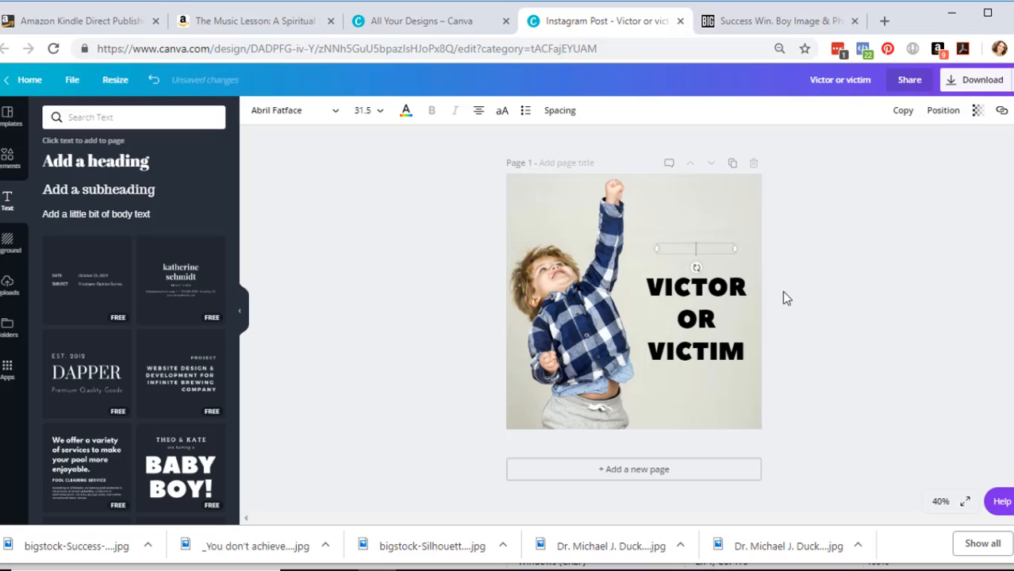
type("Are You A")
left_click(335, 113)
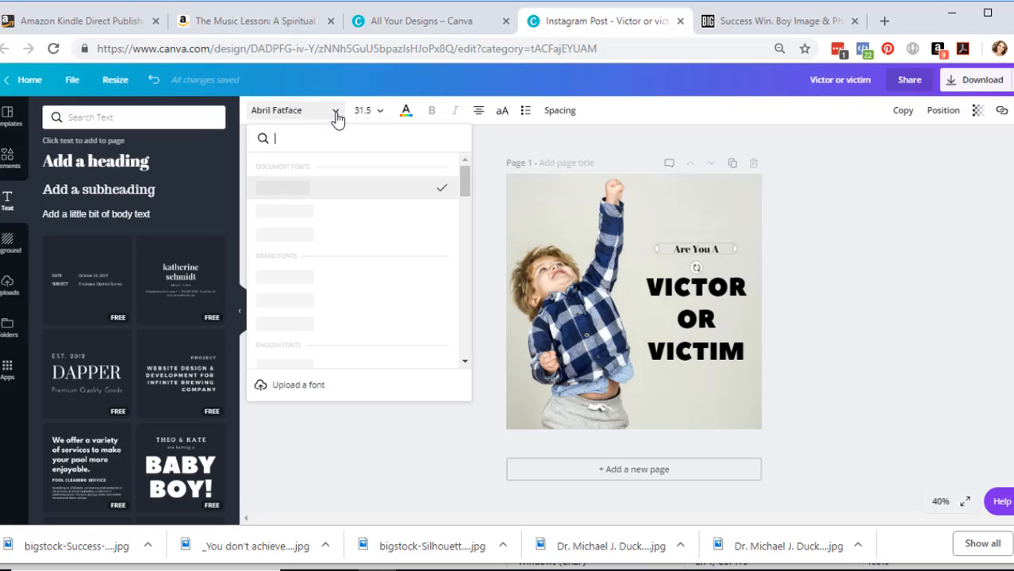
left_click(276, 213)
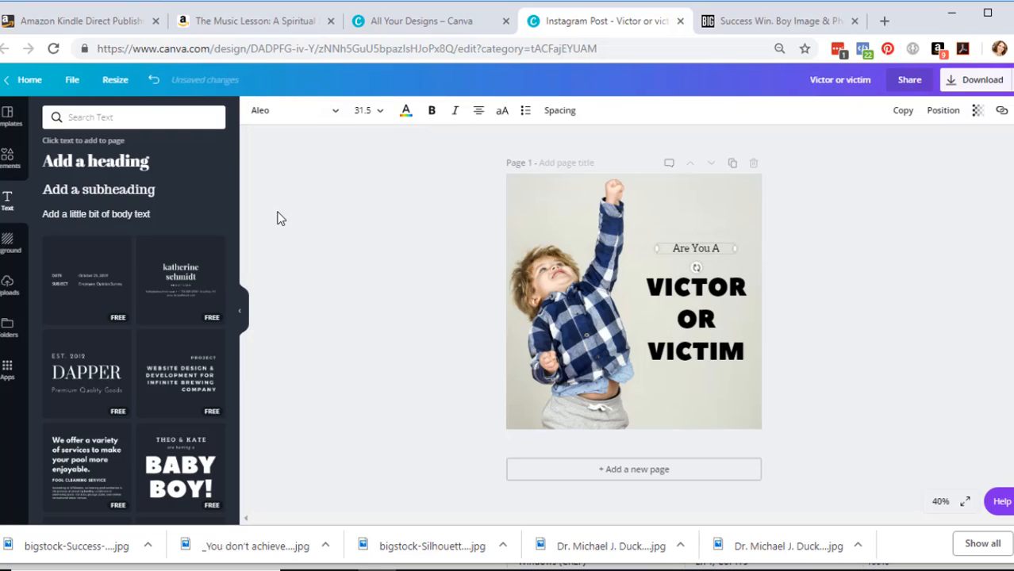
Set the "Are You A" text size to 56 and widen its box on both sides so it fits on one line
left_click(369, 111)
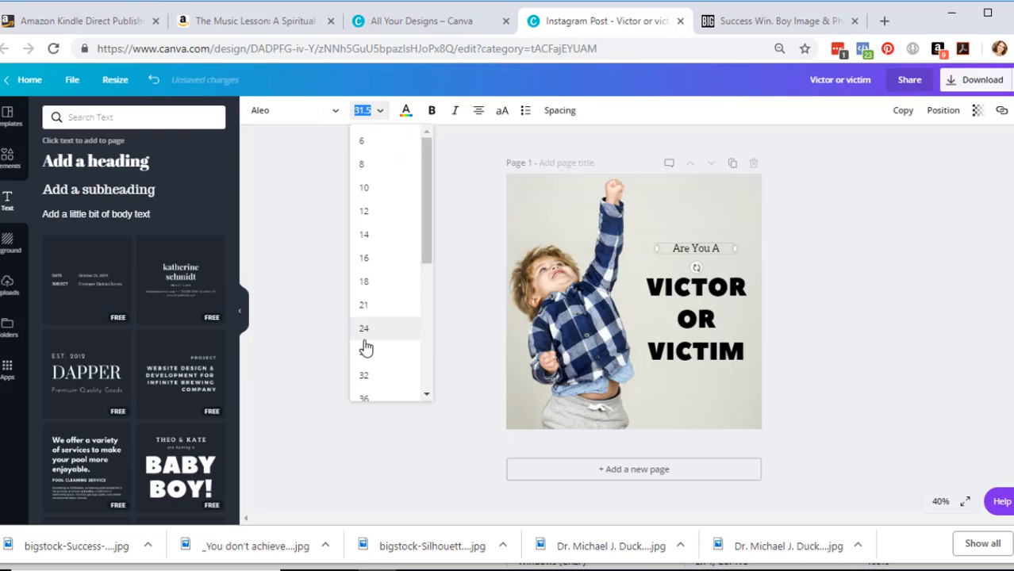
left_click(366, 359)
left_click(377, 112)
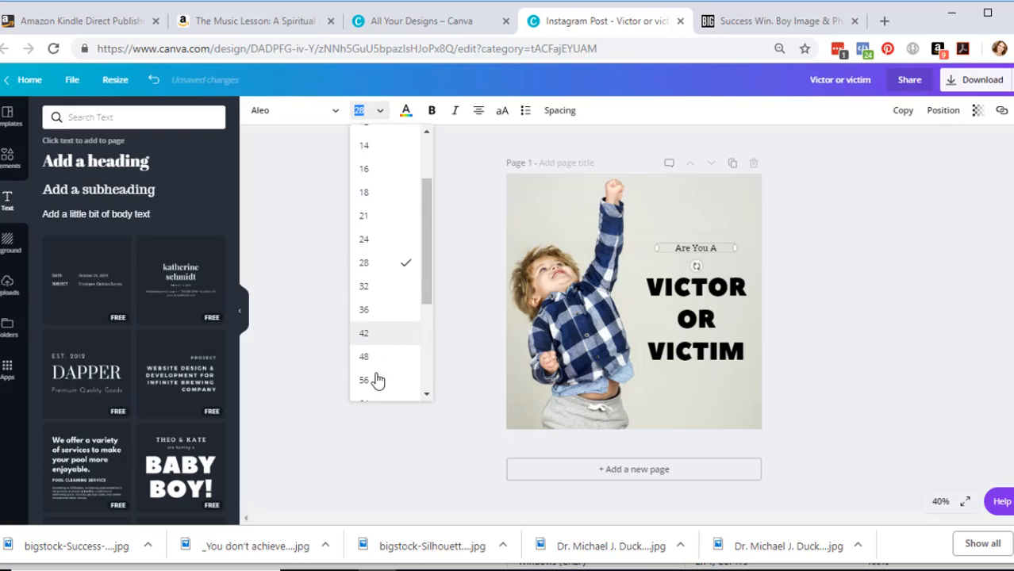
left_click(366, 381)
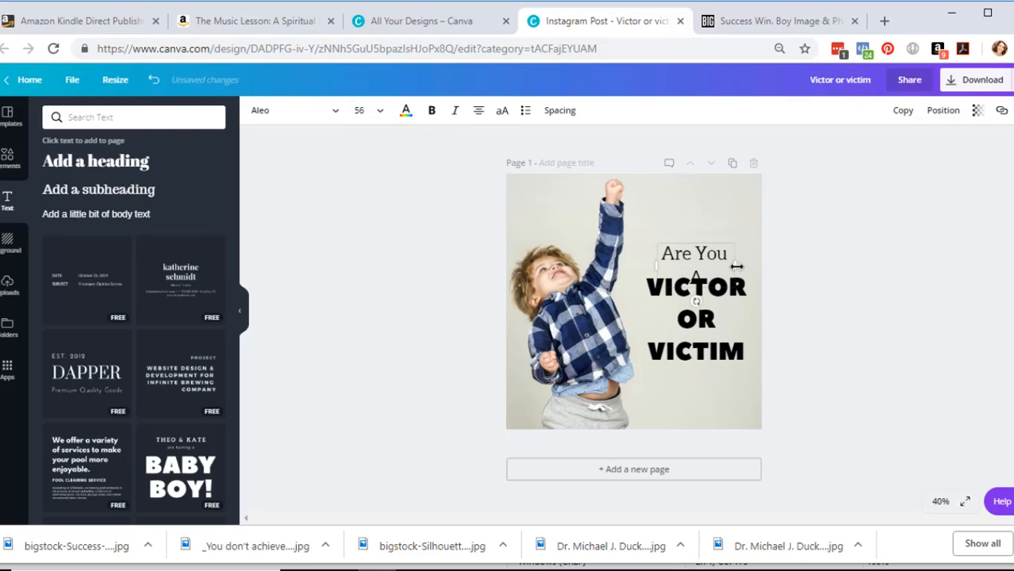
left_click_drag(736, 266, 760, 256)
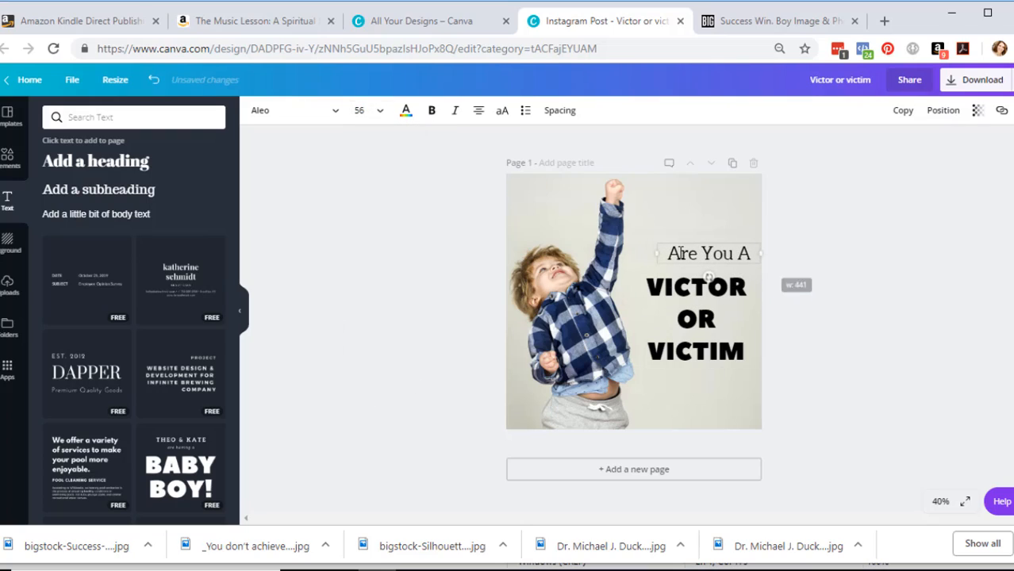
left_click_drag(657, 253, 628, 254)
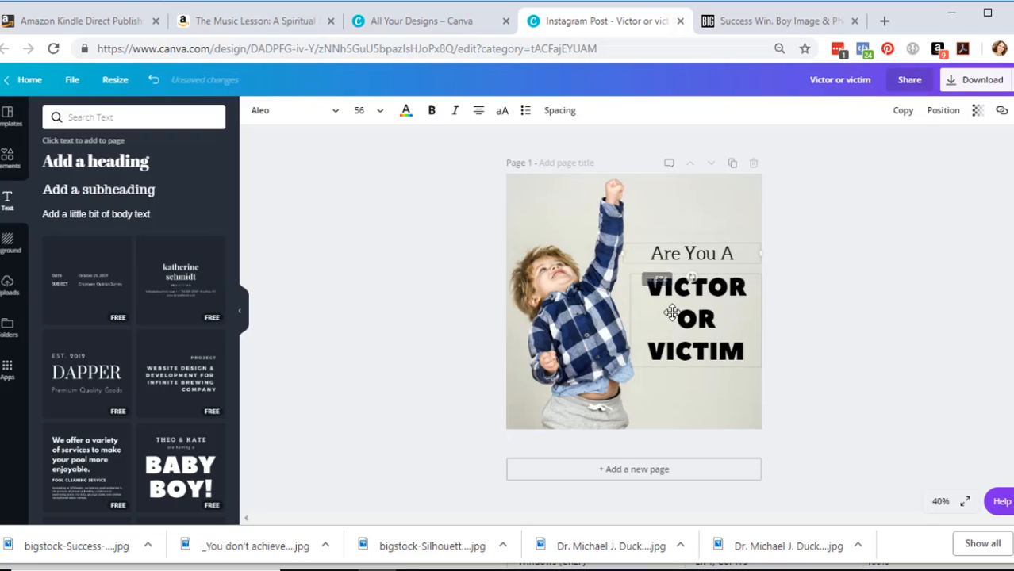
Widen the "VICTOR OR VICTIM" headline box slightly on the side facing the boy
left_click(663, 340)
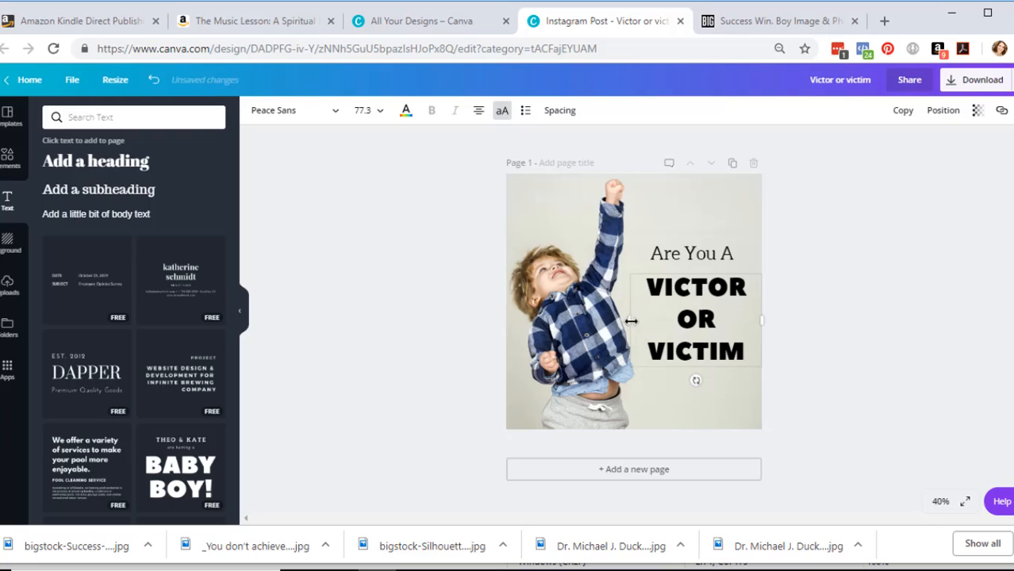
left_click_drag(631, 322, 627, 322)
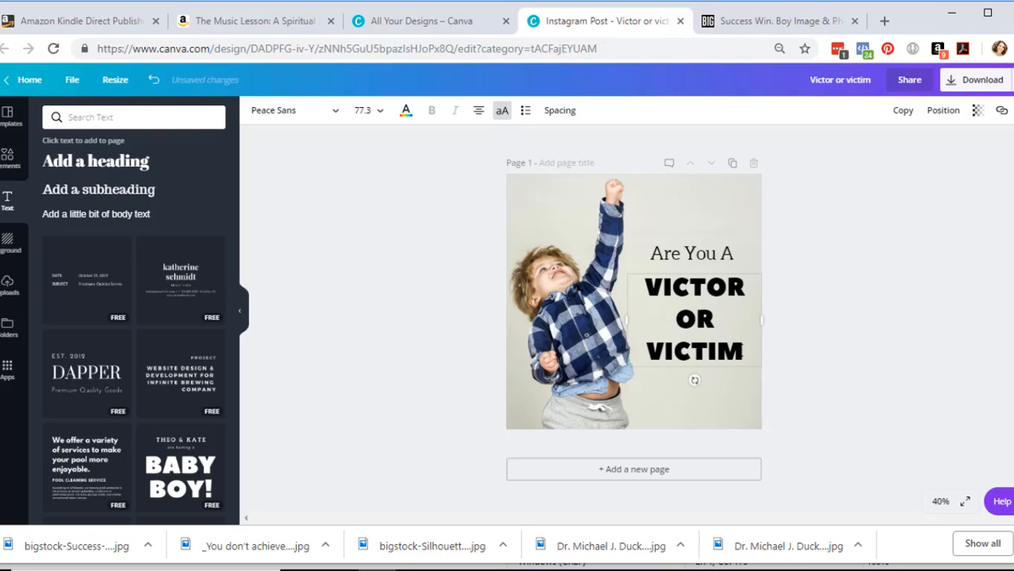
left_click_drag(743, 352, 645, 286)
left_click(342, 115)
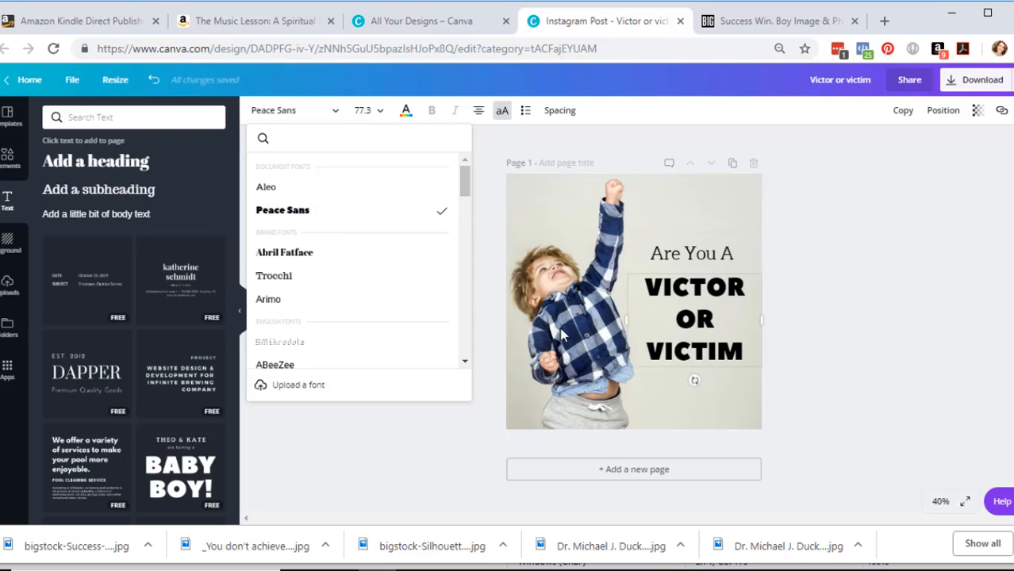
left_click(658, 313)
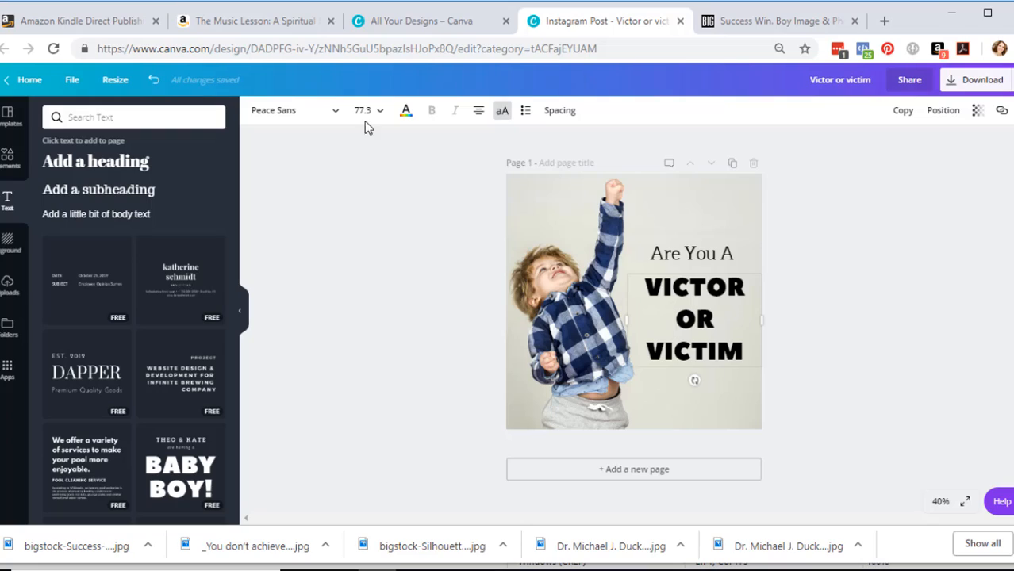
left_click(337, 113)
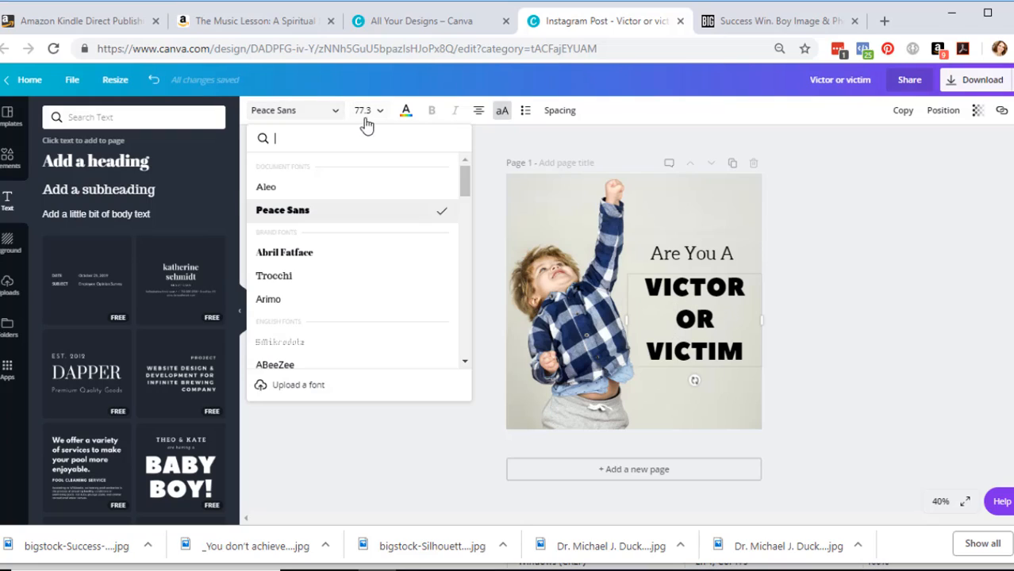
left_click(501, 127)
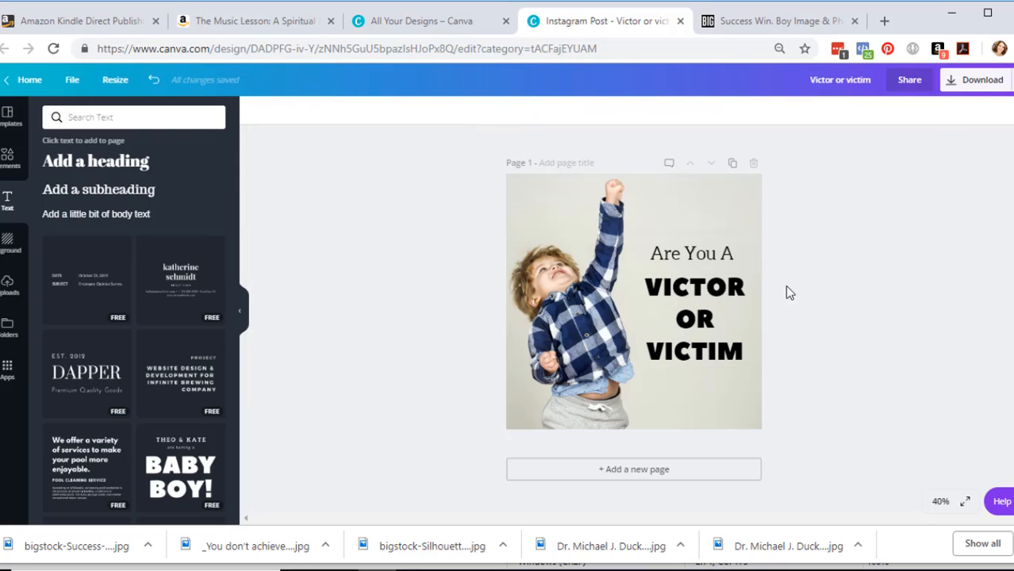
Delete the "VICTOR OR VICTIM" headline below "Are You A"
left_click(672, 288)
left_click(681, 271)
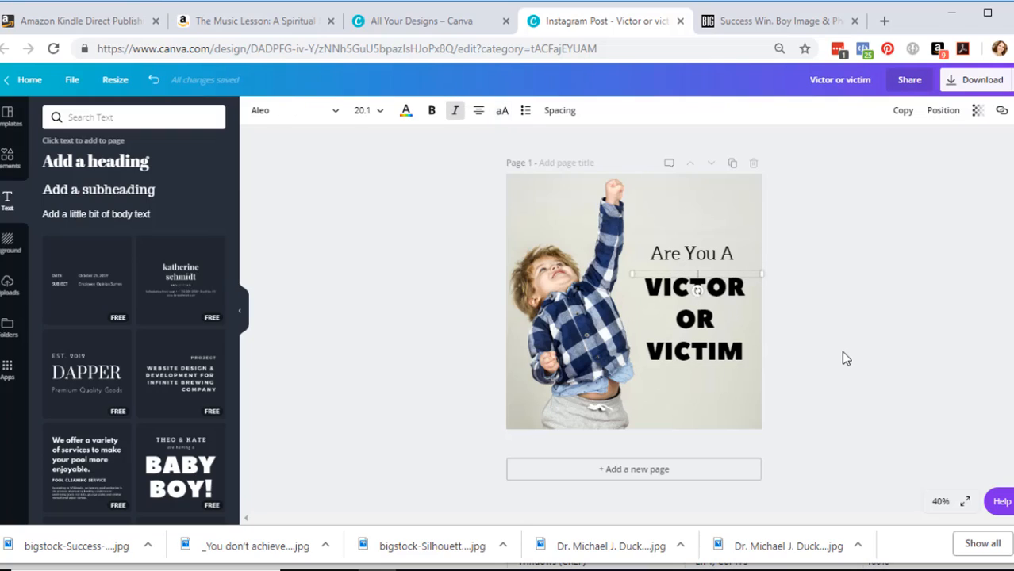
left_click_drag(842, 279, 665, 417)
key("Delete")
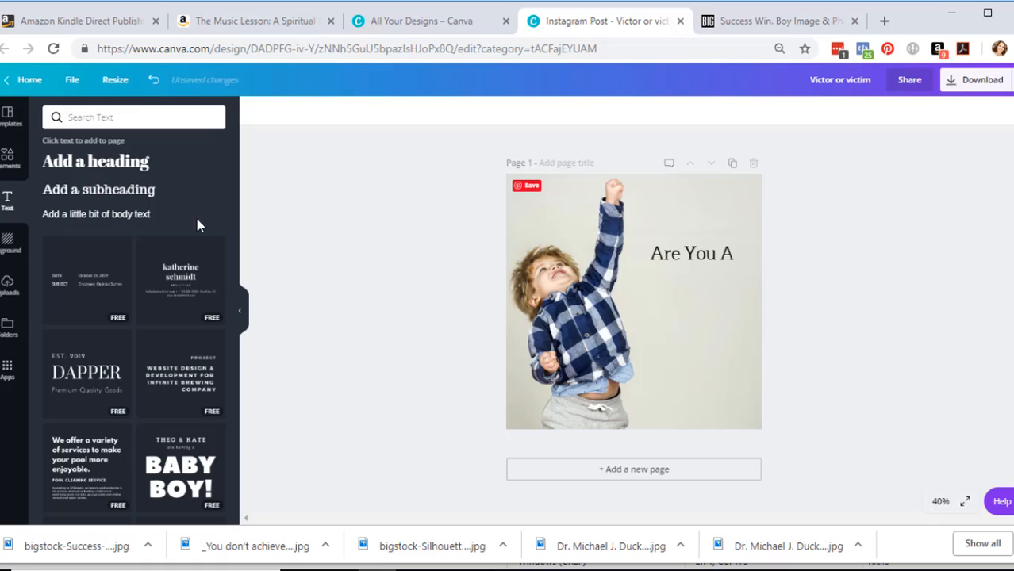
Add a new heading, place it centred below "Are You A" and select its placeholder text
left_click(127, 166)
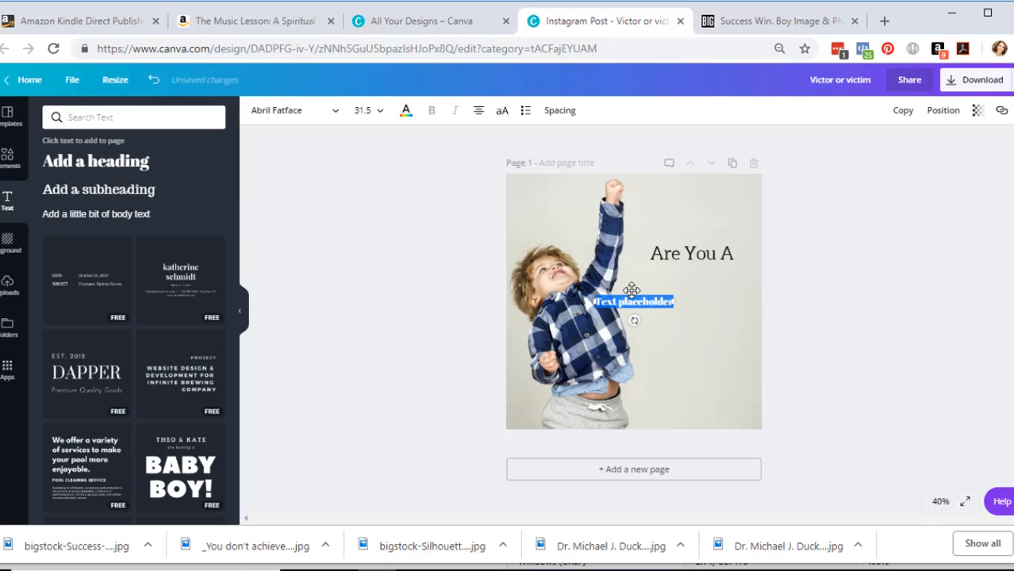
left_click_drag(632, 289, 687, 278)
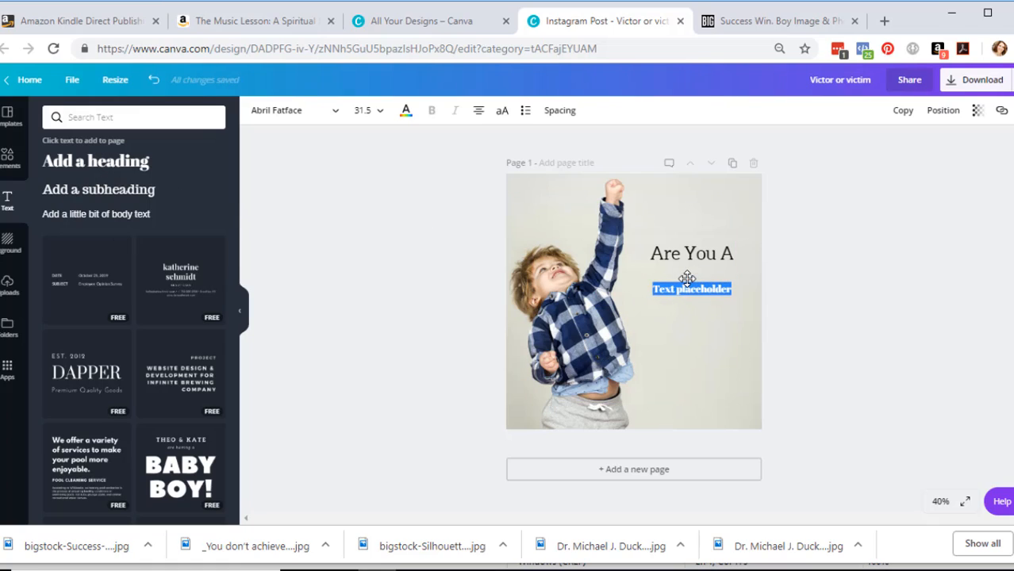
left_click(690, 290)
key("ctrl+a")
Try the wording "Victor or a Victim" in the new heading and erase it again
type("Victor or a Vi")
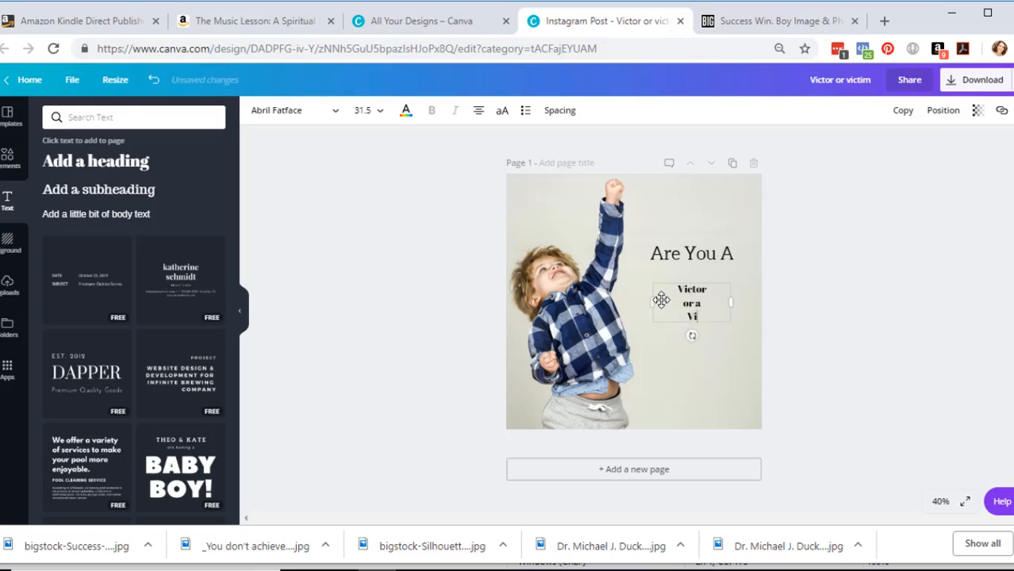
type("ctim")
key("BackSpace")
key("BackSpace")
key("BackSpace")
key("BackSpace")
key("BackSpace")
key("BackSpace")
key("BackSpace")
key("BackSpace")
key("BackSpace")
key("BackSpace")
key("BackSpace")
key("BackSpace")
key("BackSpace")
key("BackSpace")
key("BackSpace")
key("BackSpace")
key("BackSpace")
Enter "Victim or a Victor?" in the new heading, with "Victor?" on its own line
type("Victim or")
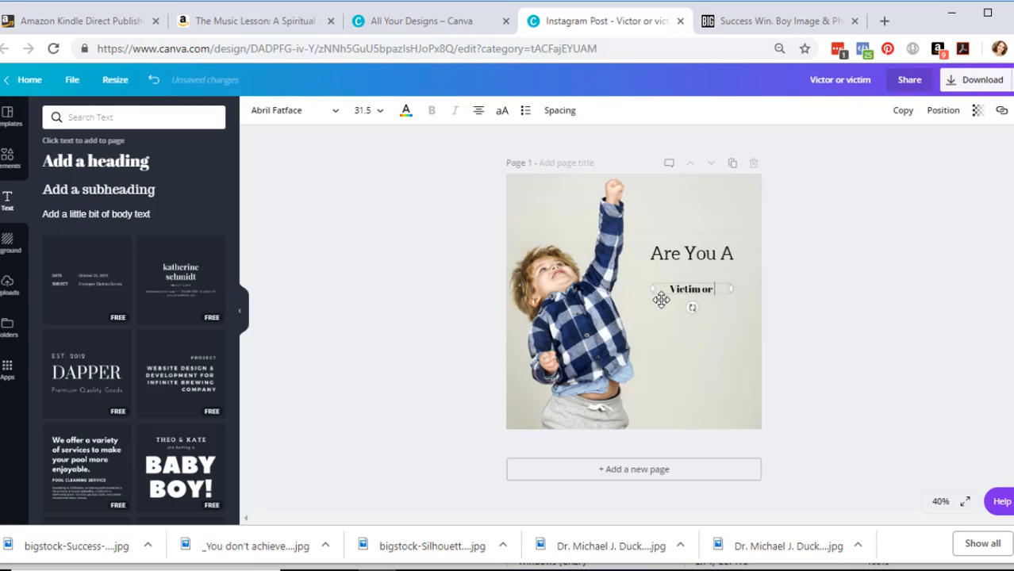
key("BackSpace")
key("BackSpace")
key("BackSpace")
type("or a")
key("Return")
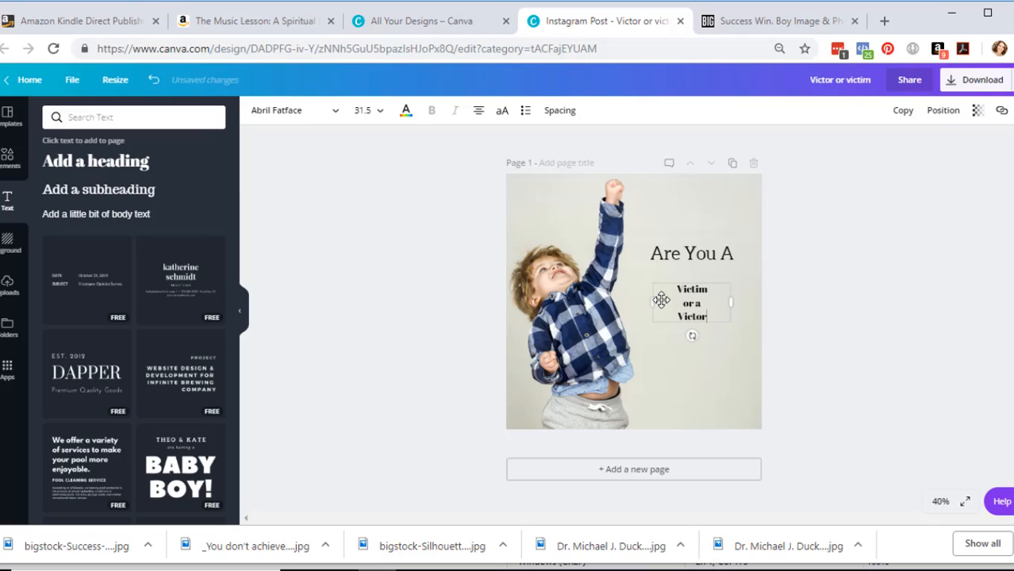
type("Victor?")
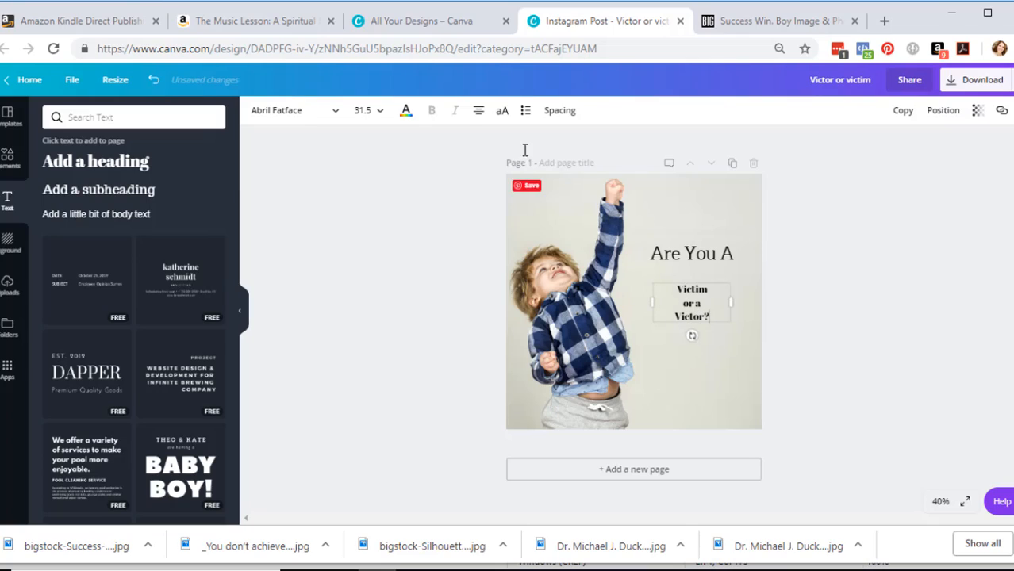
Set the "Victim or a Victor?" heading's font to Anton and its size to 80
left_click(317, 110)
left_click(300, 284)
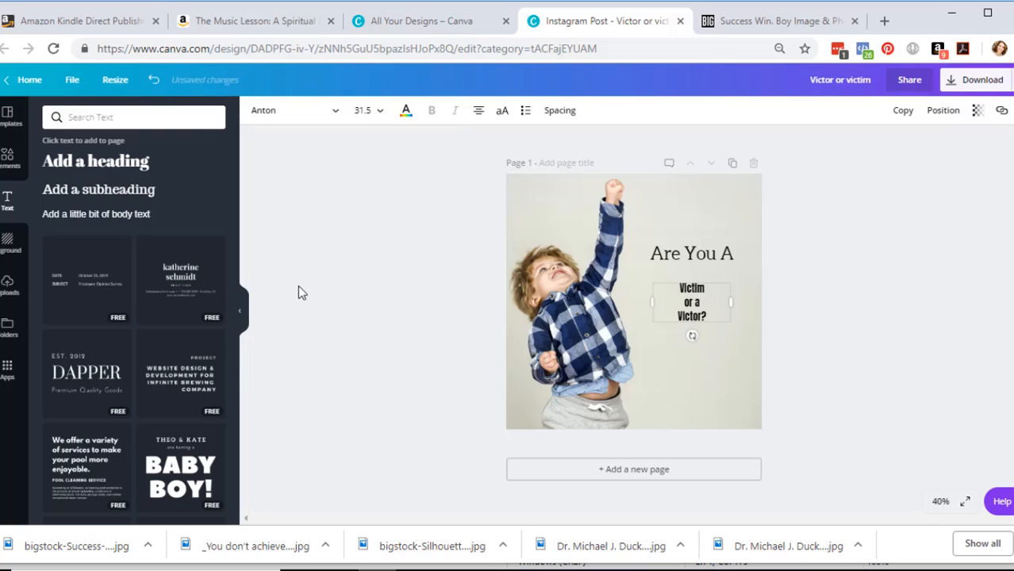
left_click(383, 116)
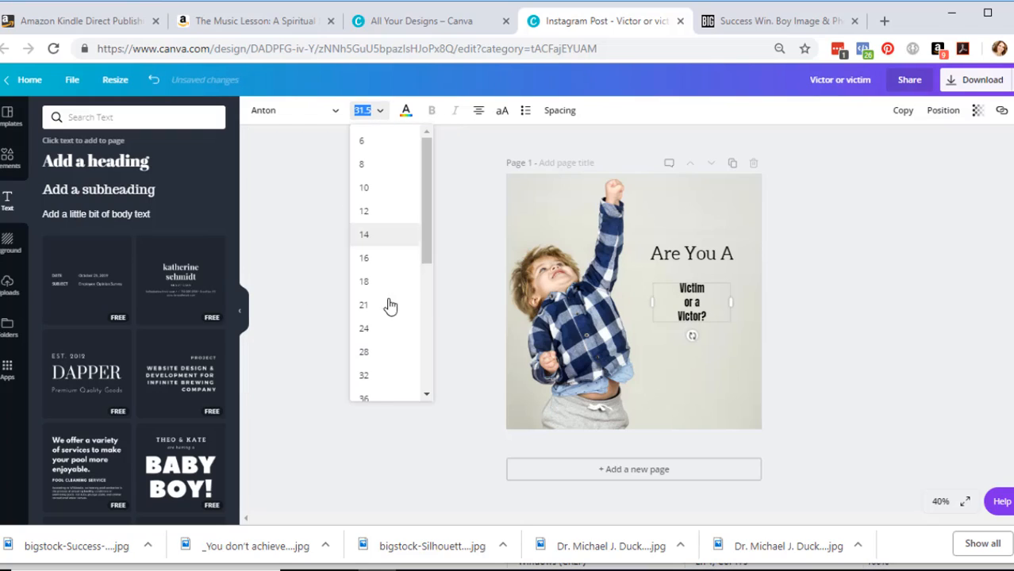
left_click(374, 399)
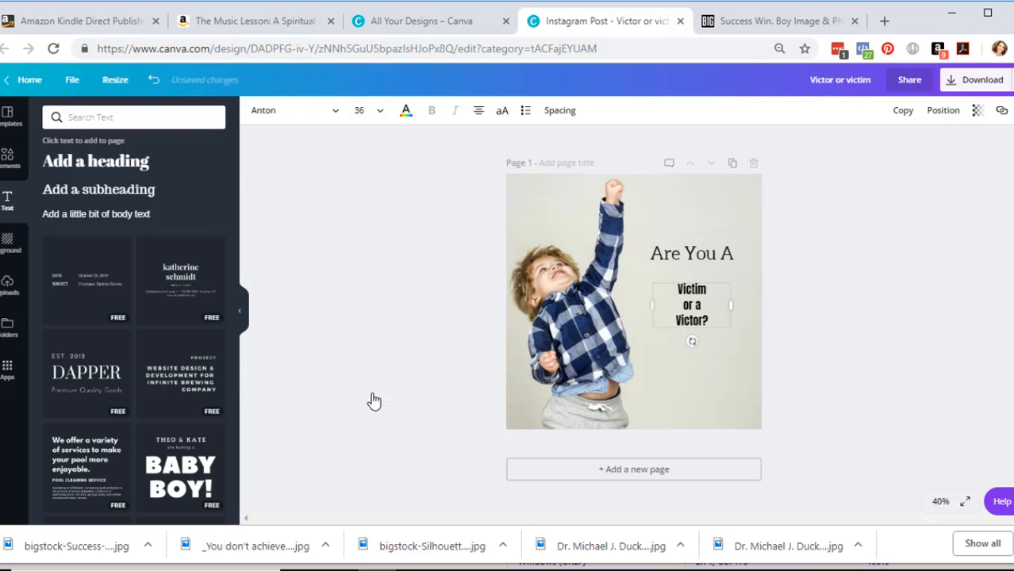
left_click(381, 113)
scroll(375, 316, "down", 3)
left_click(367, 245)
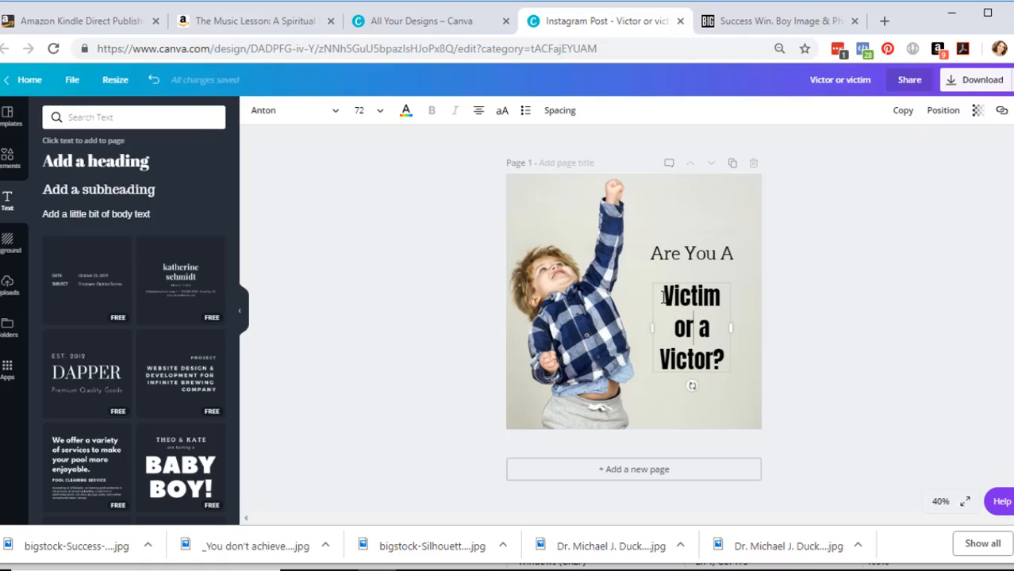
left_click_drag(664, 296, 728, 355)
left_click(380, 111)
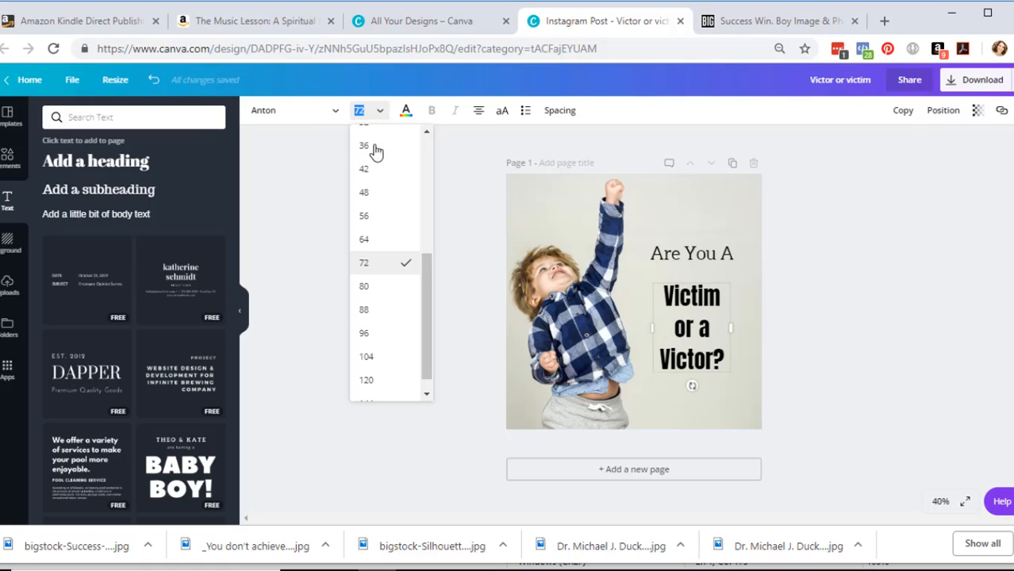
left_click(369, 289)
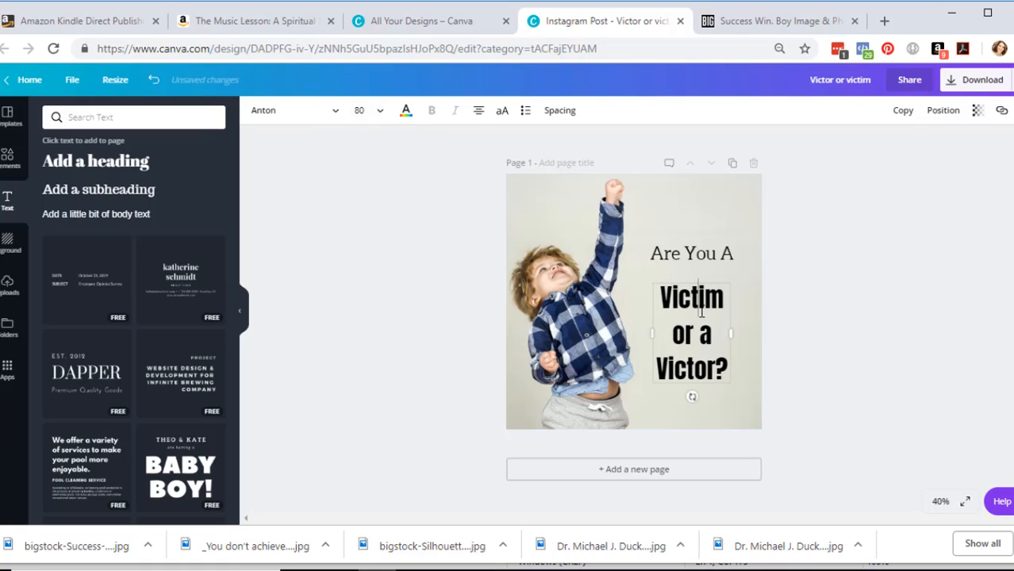
Increase the heading's letter spacing to 149 and widen its box on both sides so no word breaks across lines
left_click(562, 111)
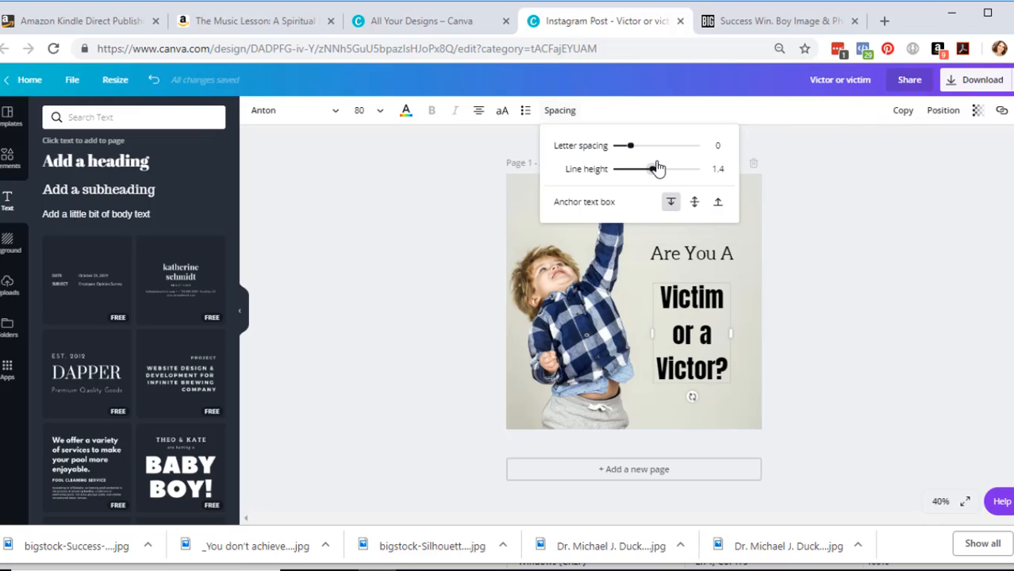
left_click_drag(634, 147, 644, 151)
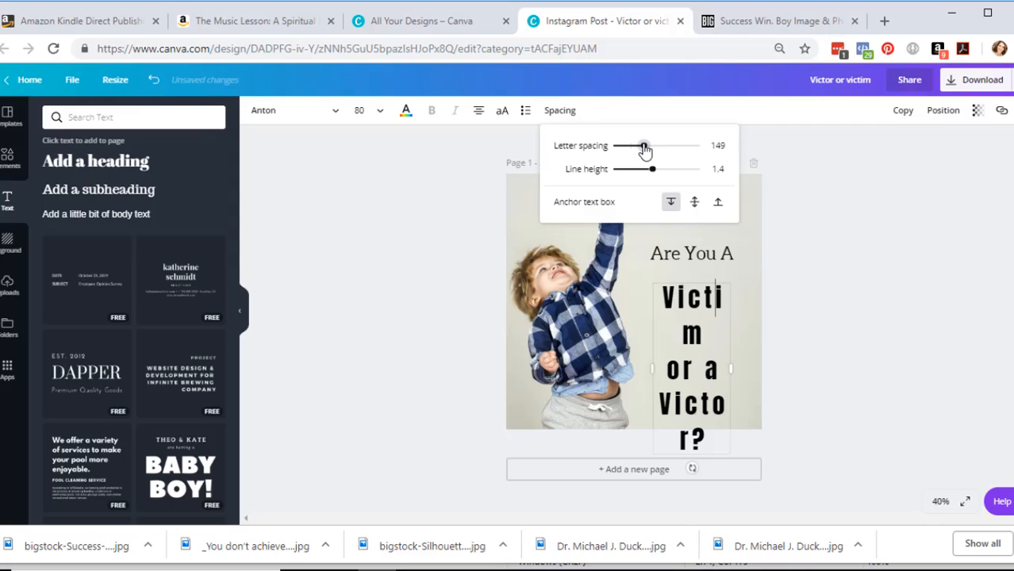
left_click(861, 312)
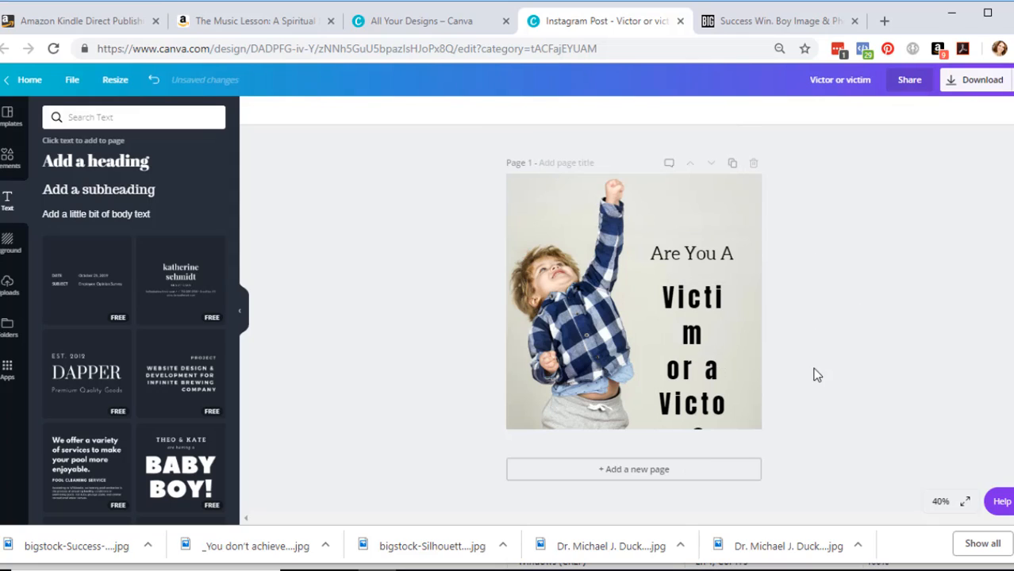
left_click(715, 381)
left_click_drag(729, 369, 754, 363)
left_click_drag(653, 351, 635, 349)
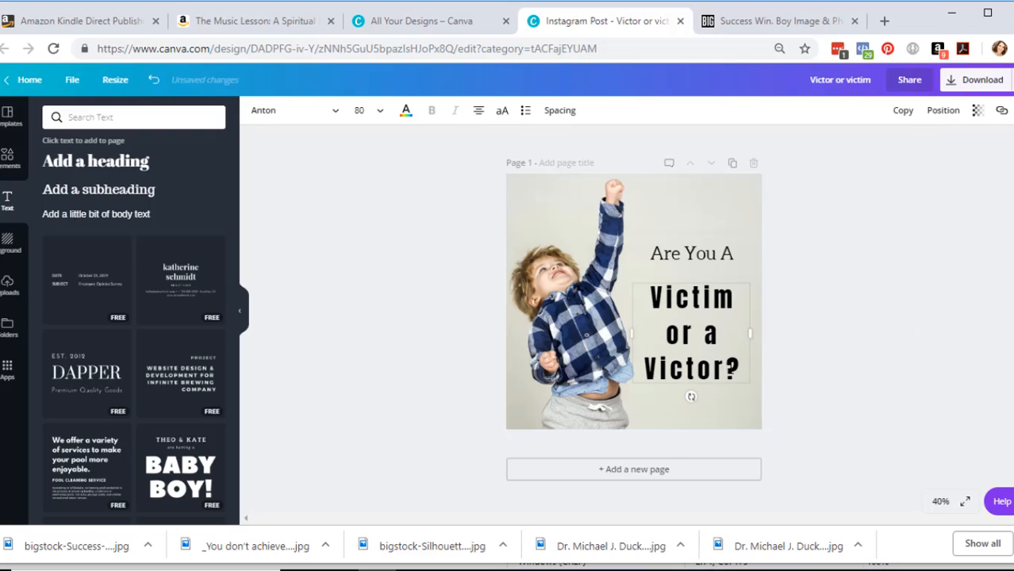
Reduce the letter spacing of the whole "Victim or a Victor?" heading slightly
left_click_drag(648, 298, 742, 366)
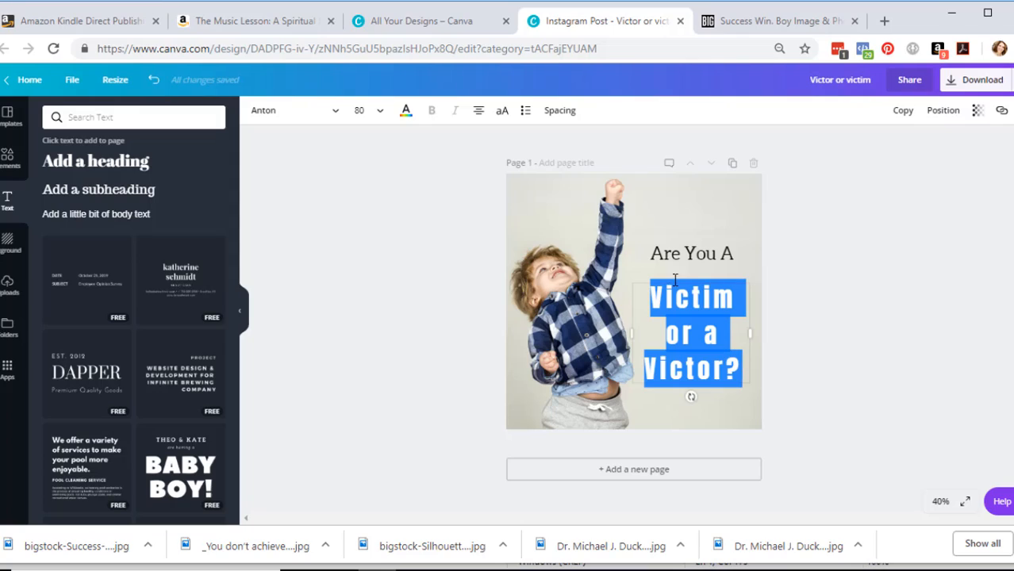
left_click(561, 116)
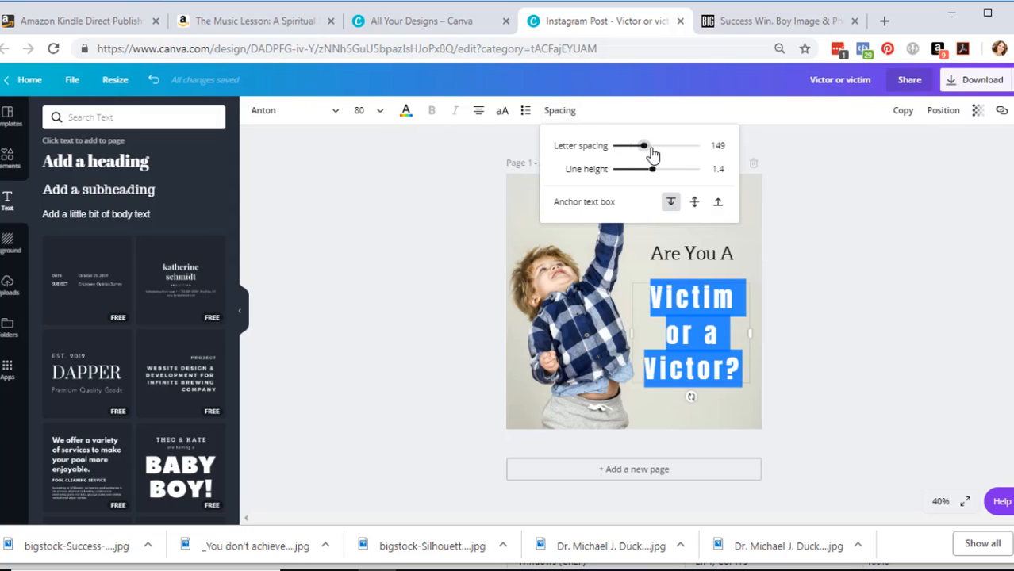
left_click_drag(644, 145, 639, 148)
left_click(833, 339)
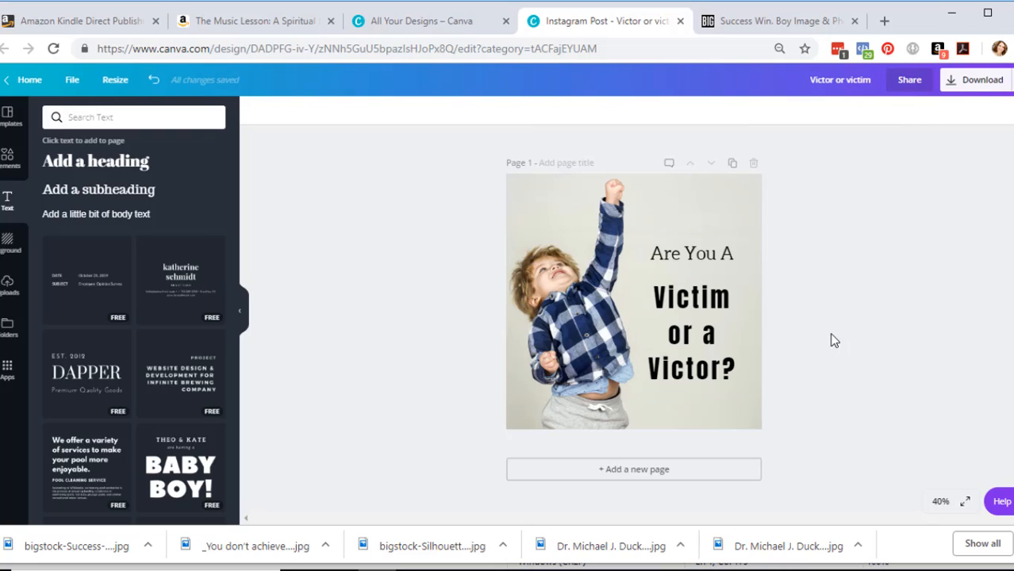
Set the font of the whole "Victim or a Victor?" heading to Montserrat Semi-Bold
left_click(671, 322)
left_click_drag(653, 295, 739, 371)
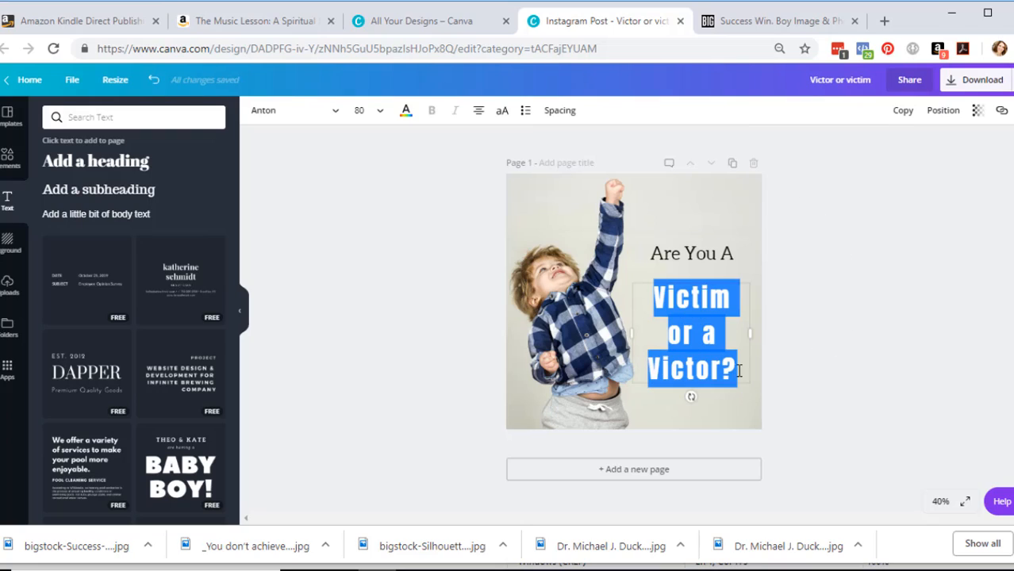
left_click(334, 112)
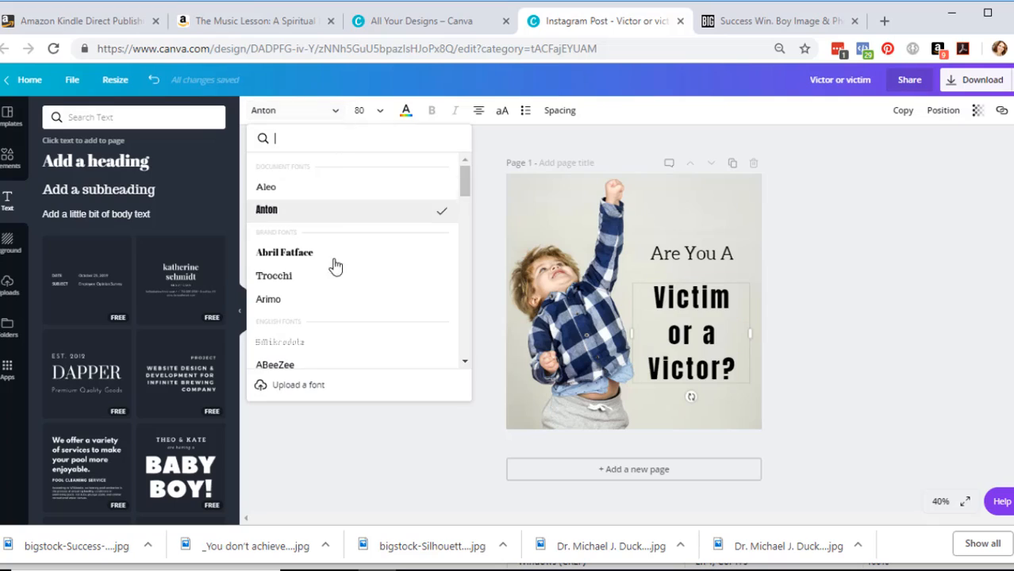
scroll(339, 295, "down", 3)
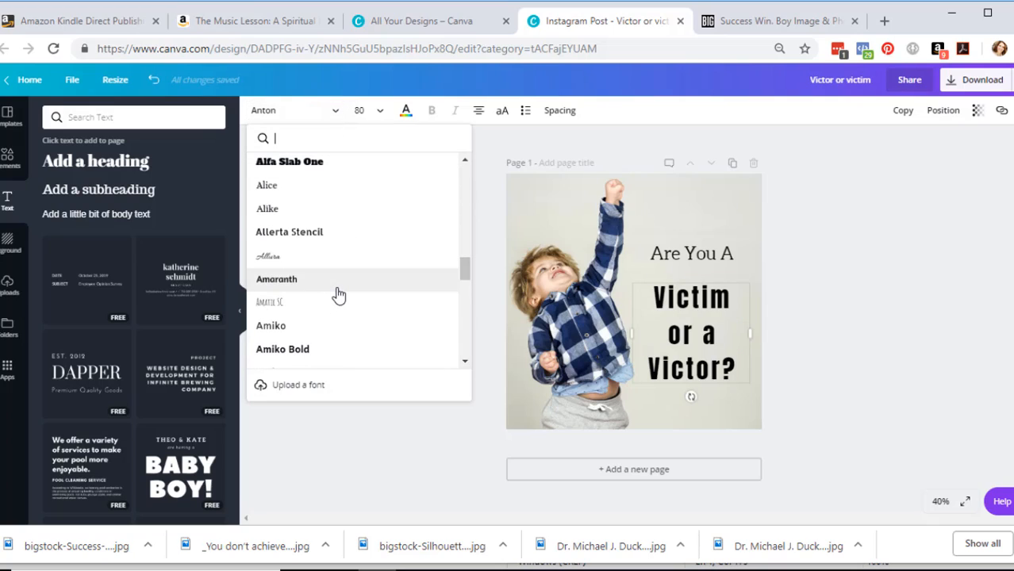
scroll(338, 295, "down", 8)
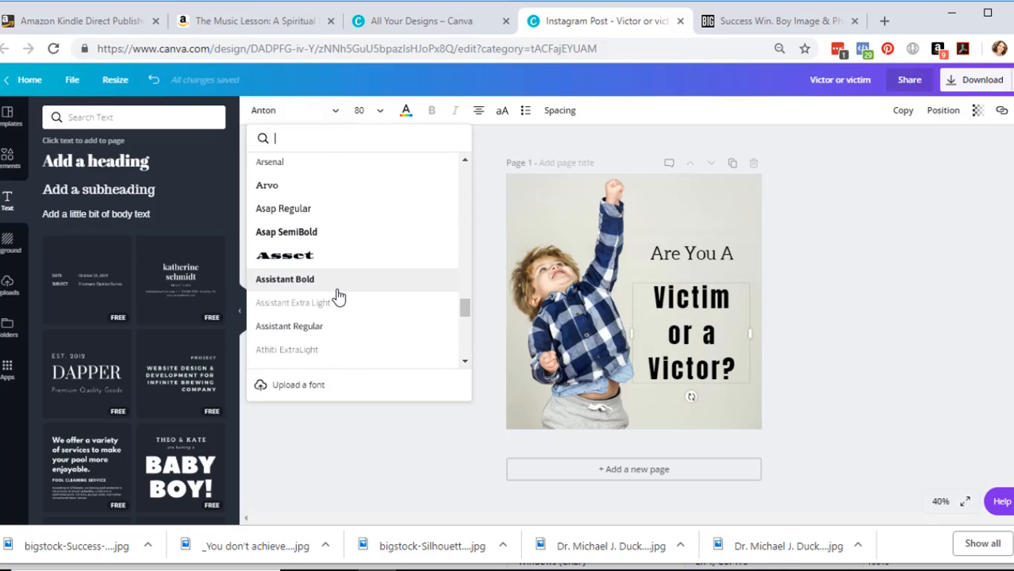
scroll(336, 293, "down", 4)
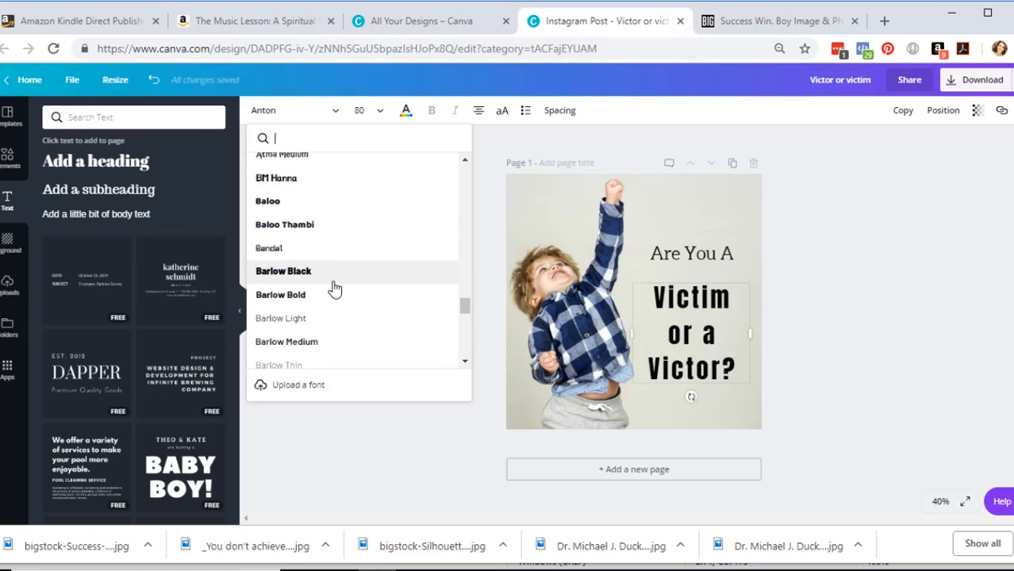
type("mon")
left_click(331, 301)
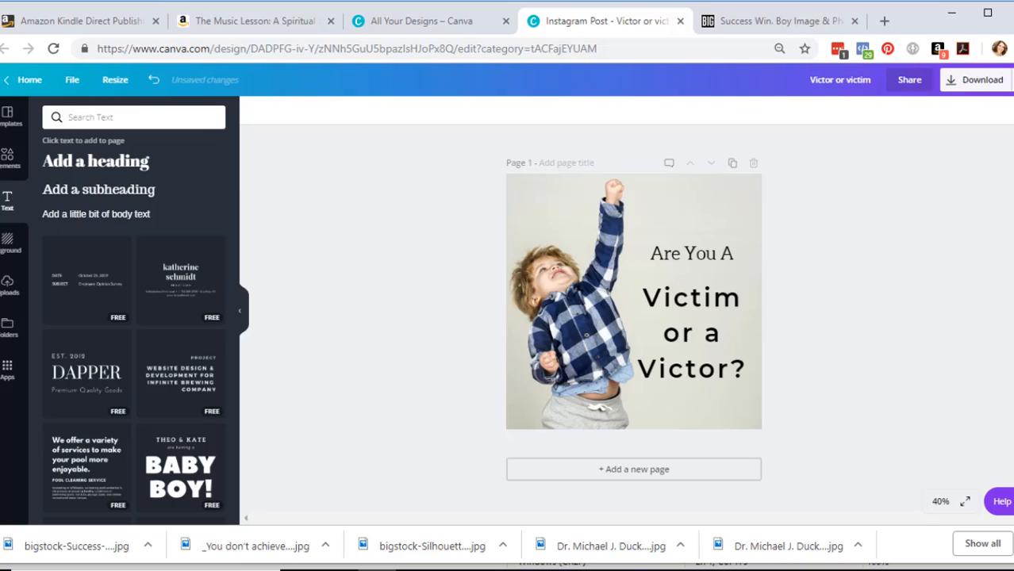
Set the line height of the "Victim or a Victor?" heading to 0.96
double_click(672, 311)
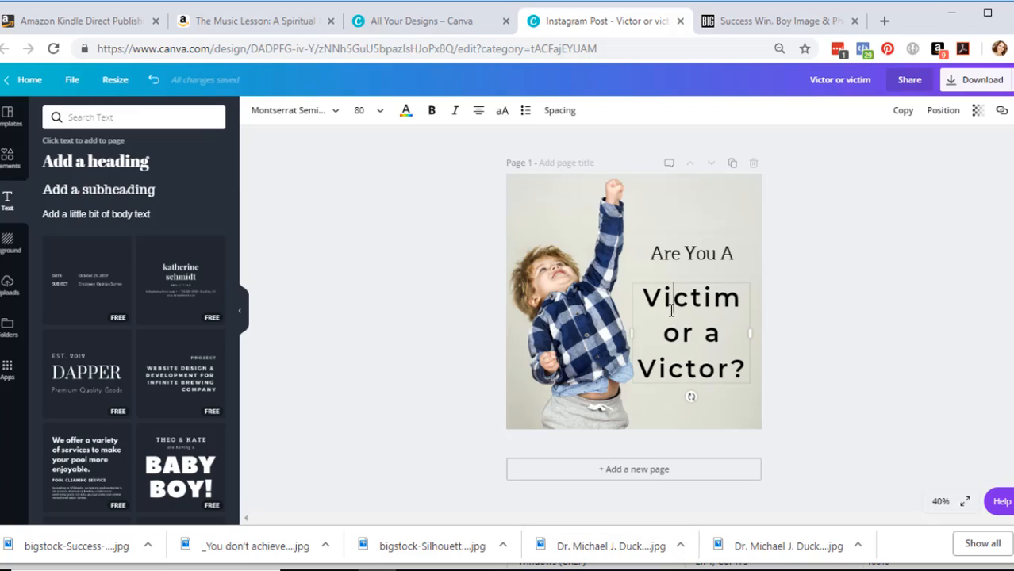
left_click(559, 110)
left_click_drag(656, 170, 634, 173)
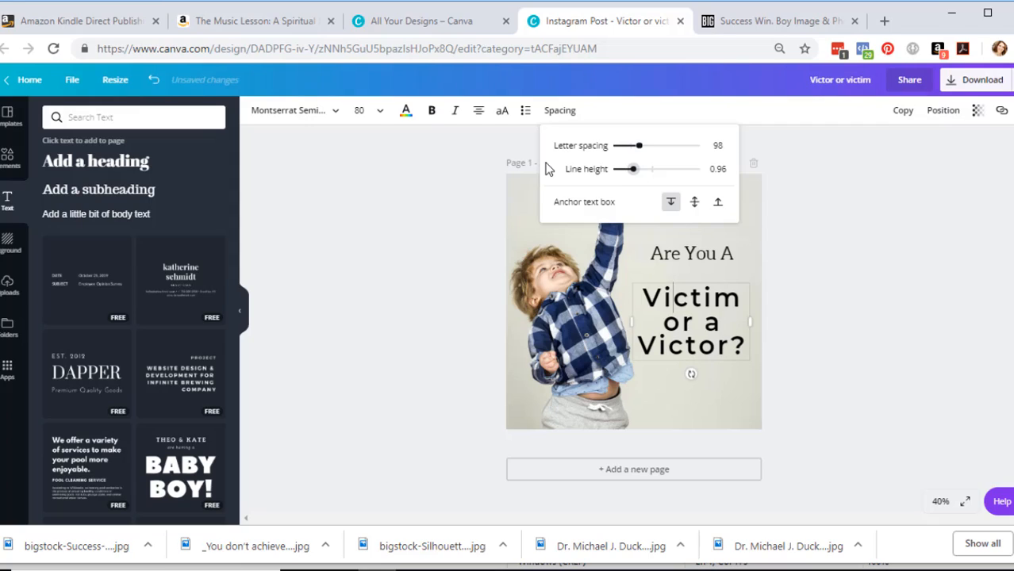
Set the "Victim or a Victor?" heading to Alegreya Sans Black at size 88 and move it up slightly toward "Are You A"
left_click(334, 115)
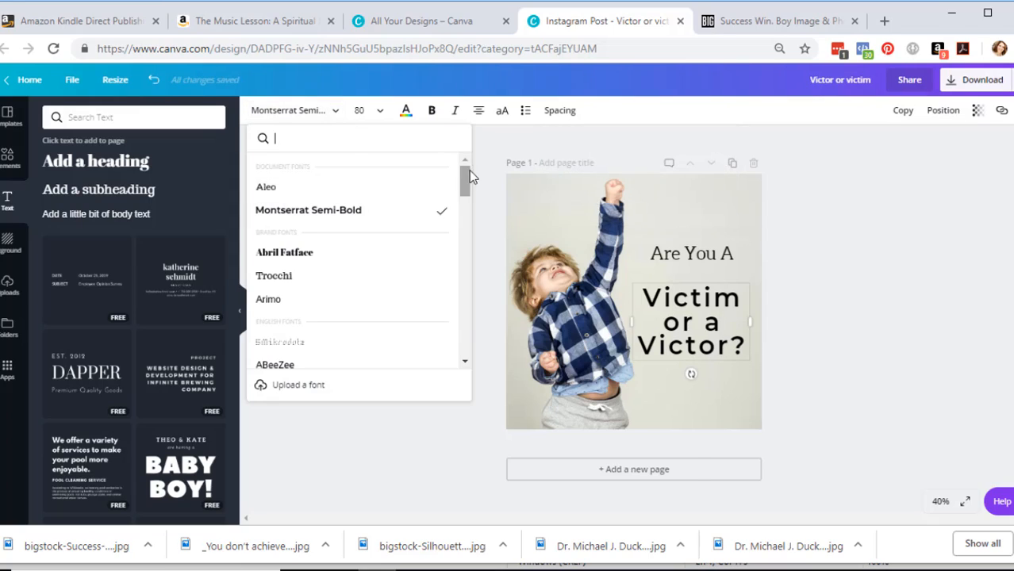
left_click(358, 317)
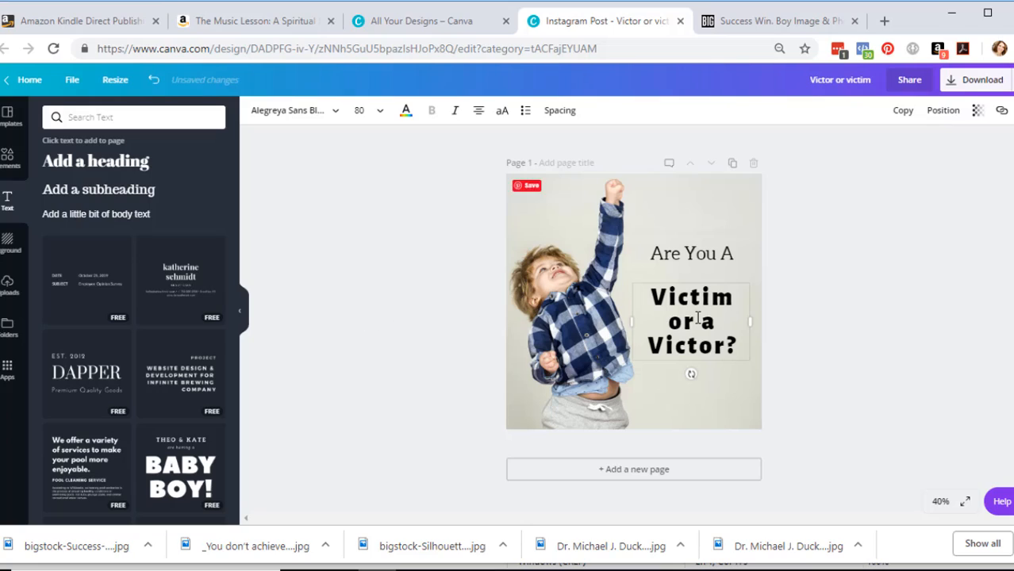
left_click(383, 125)
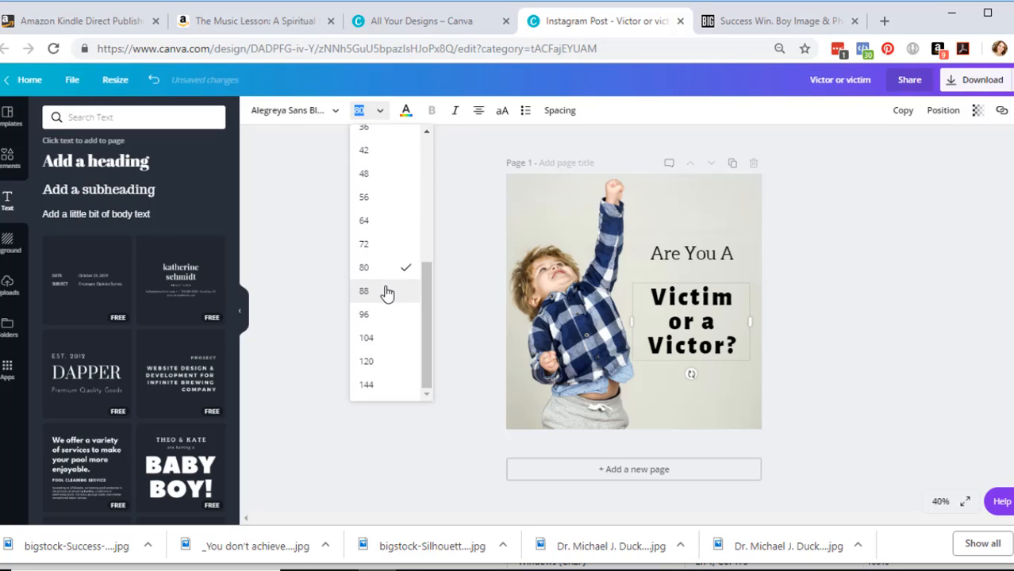
left_click(385, 293)
double_click(706, 255)
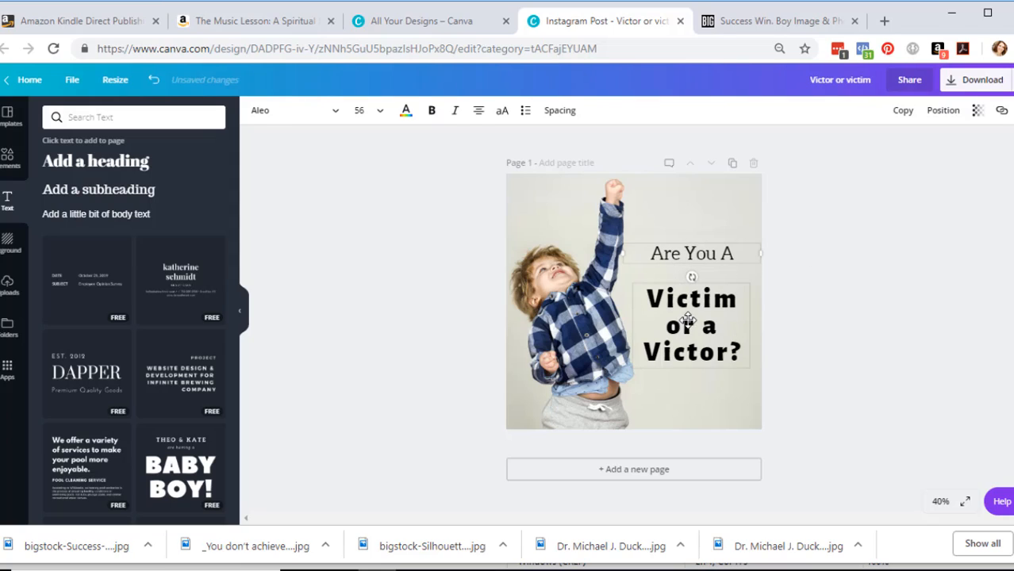
left_click_drag(680, 311, 680, 302)
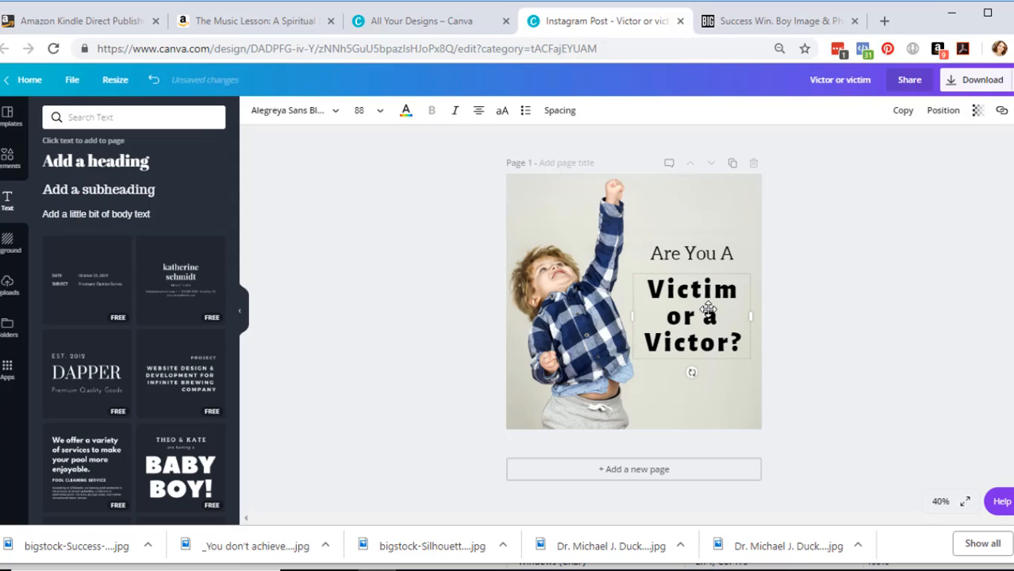
Try the default coral red and orange colors on the "Victim or a Victor?" heading
left_click(406, 111)
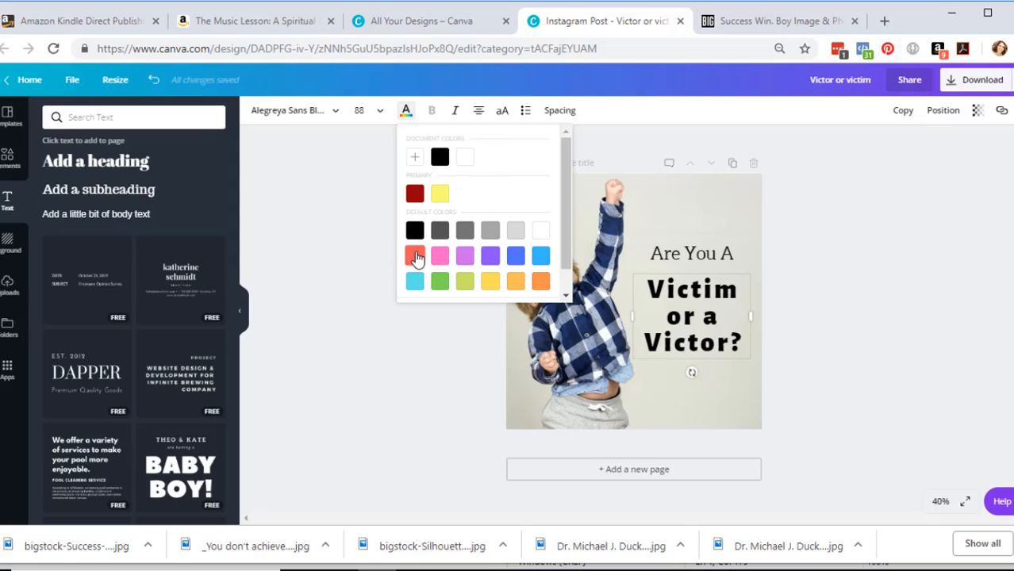
left_click(415, 255)
scroll(450, 226, "down", 1)
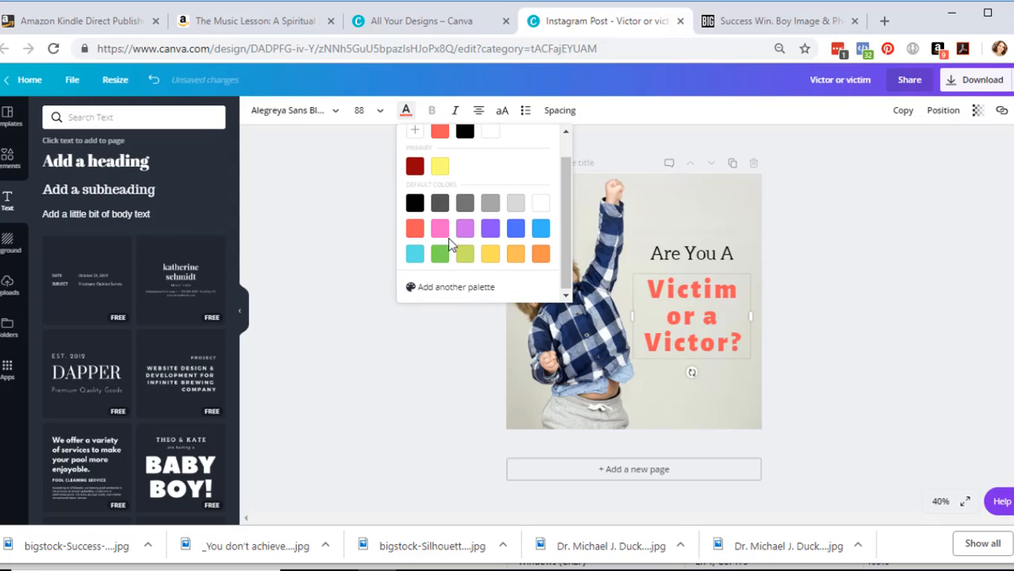
left_click(540, 256)
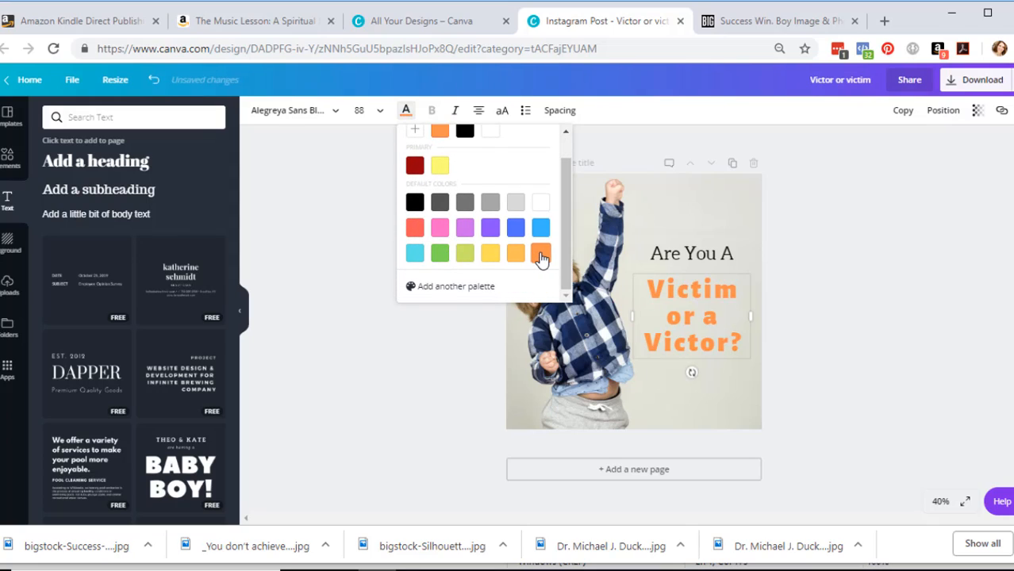
Give the "Victim or a Victor?" heading the custom dark blue-purple color #322b66, trying out other hues first
scroll(476, 171, "up", 1)
left_click(415, 155)
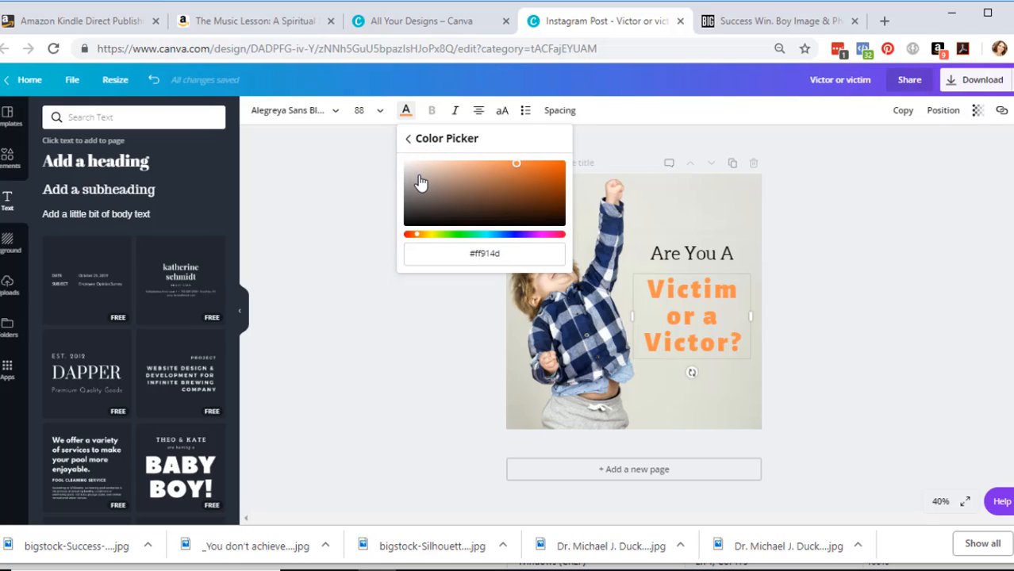
left_click(517, 235)
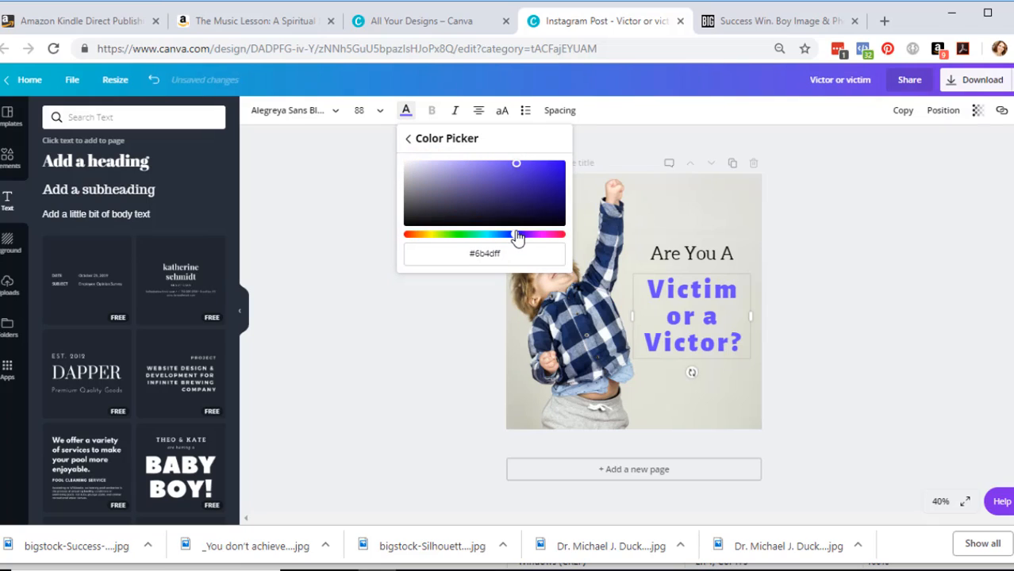
left_click_drag(516, 236, 545, 241)
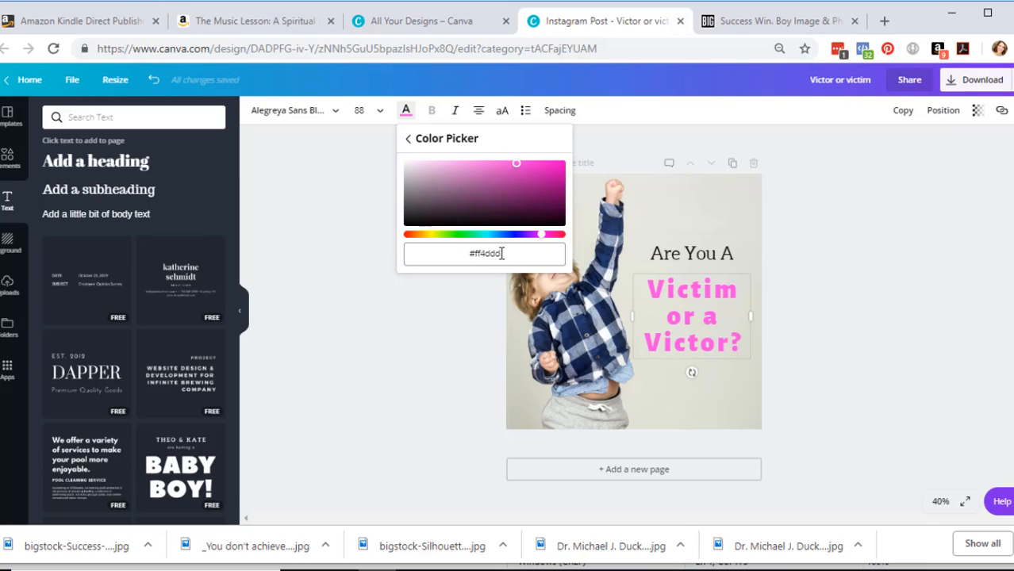
left_click_drag(510, 236, 475, 238)
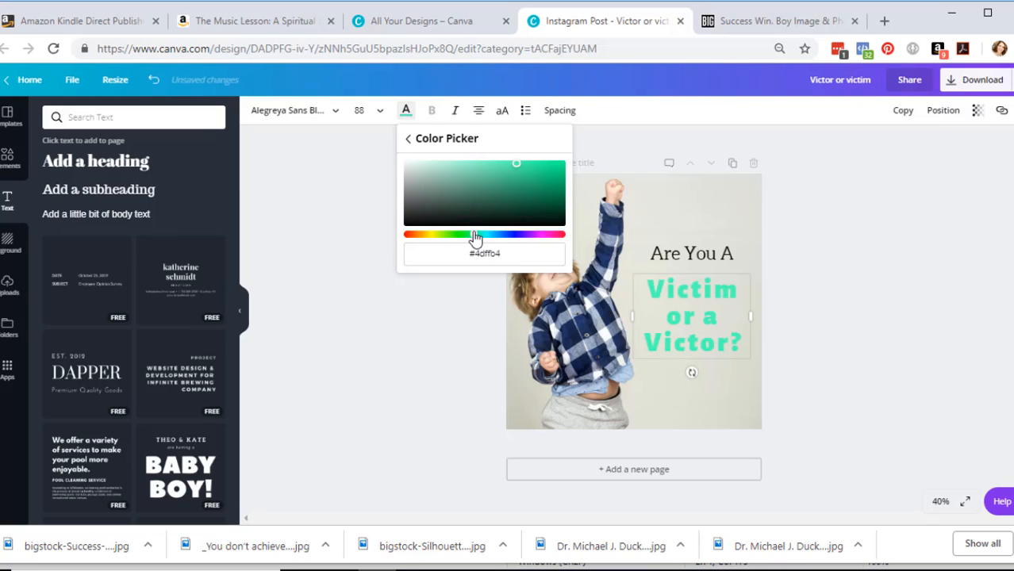
left_click(514, 236)
left_click(497, 199)
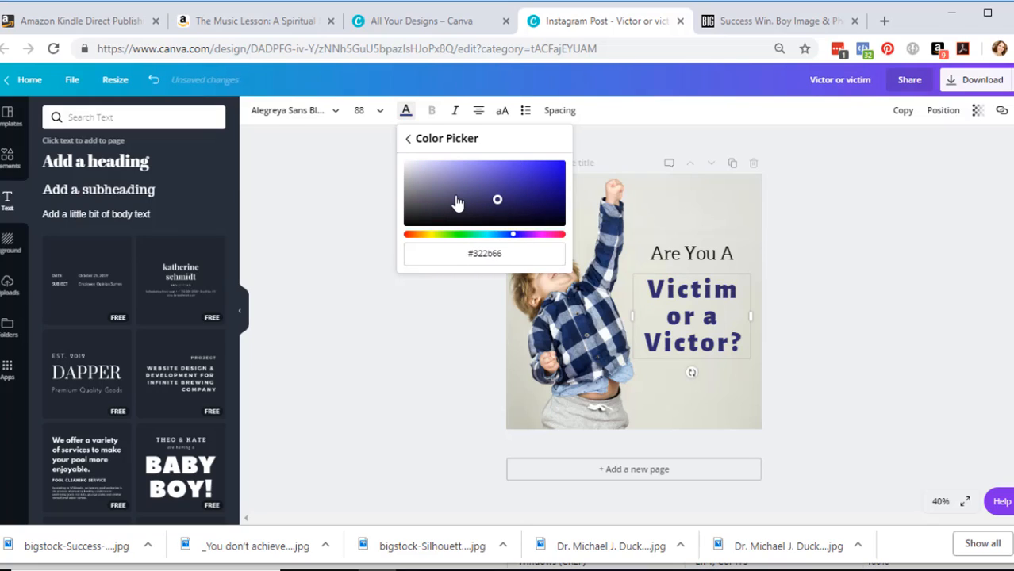
Color the "Are You A" text a custom red
left_click(722, 255)
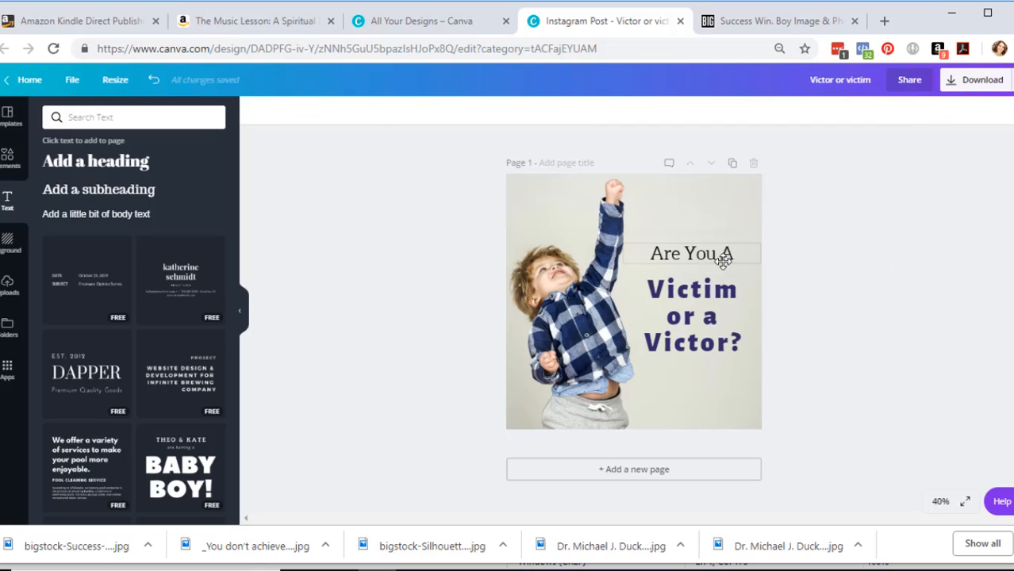
left_click_drag(656, 255, 752, 254)
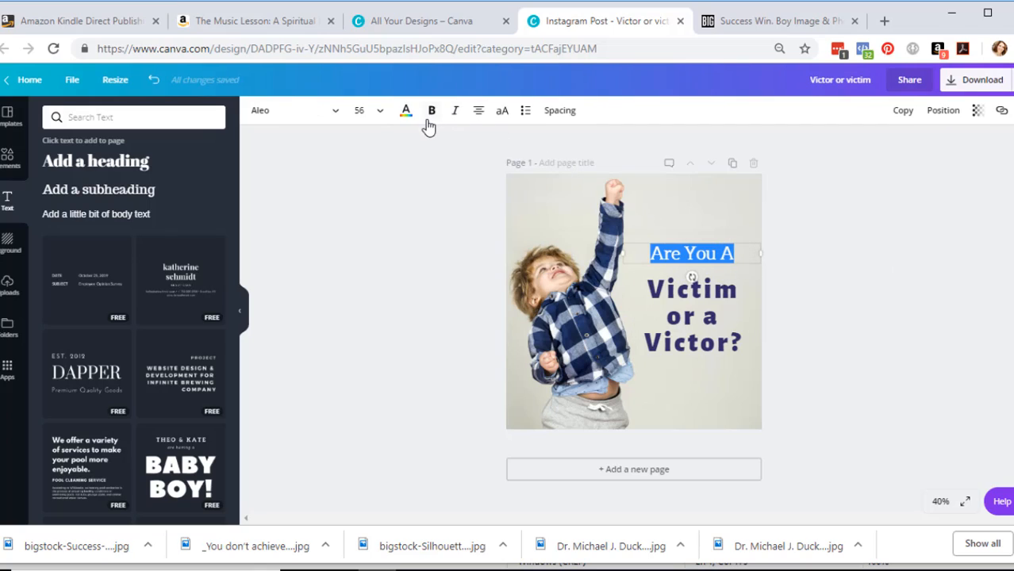
left_click(405, 111)
left_click(414, 158)
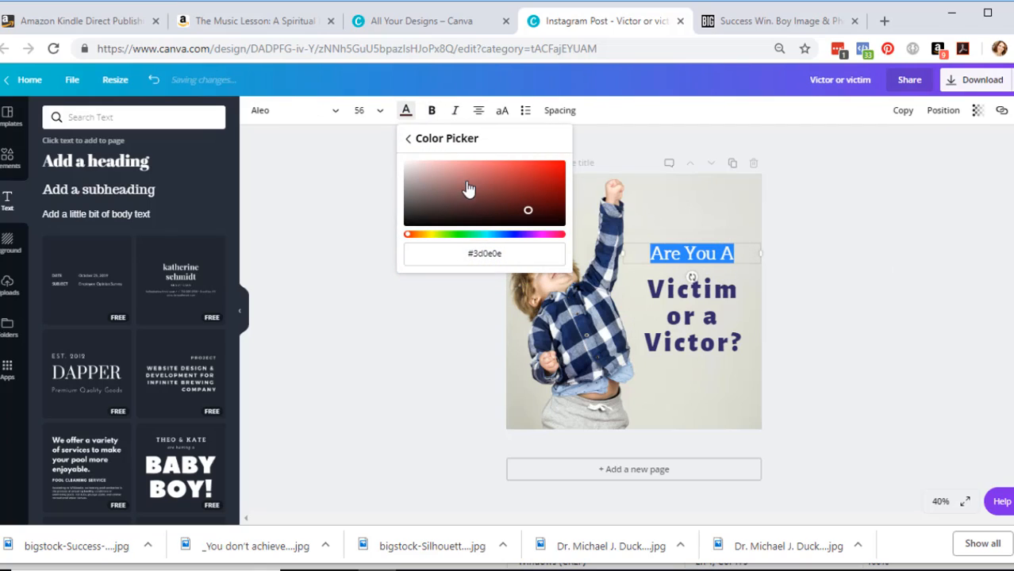
left_click(543, 193)
left_click_drag(545, 195, 545, 179)
left_click(828, 236)
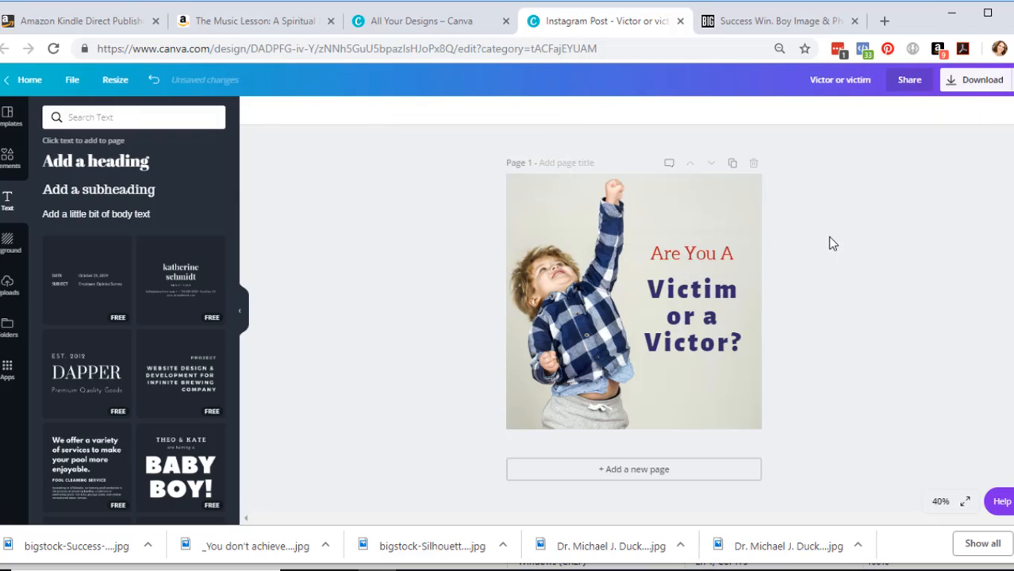
Nudge the "Victim or a Victor?" heading up so it sits just below "Are You A"
left_click_drag(694, 347, 696, 342)
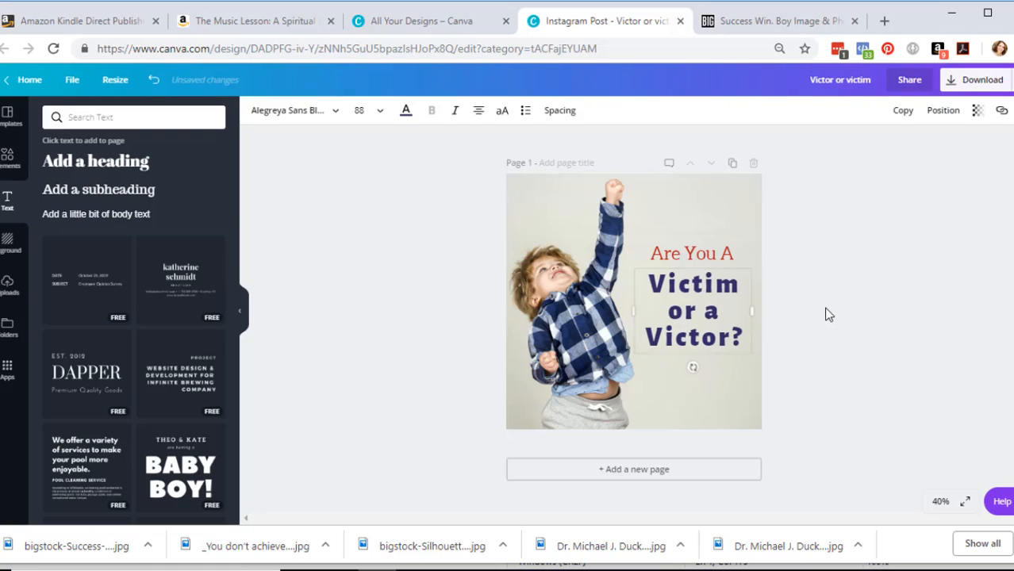
left_click(824, 308)
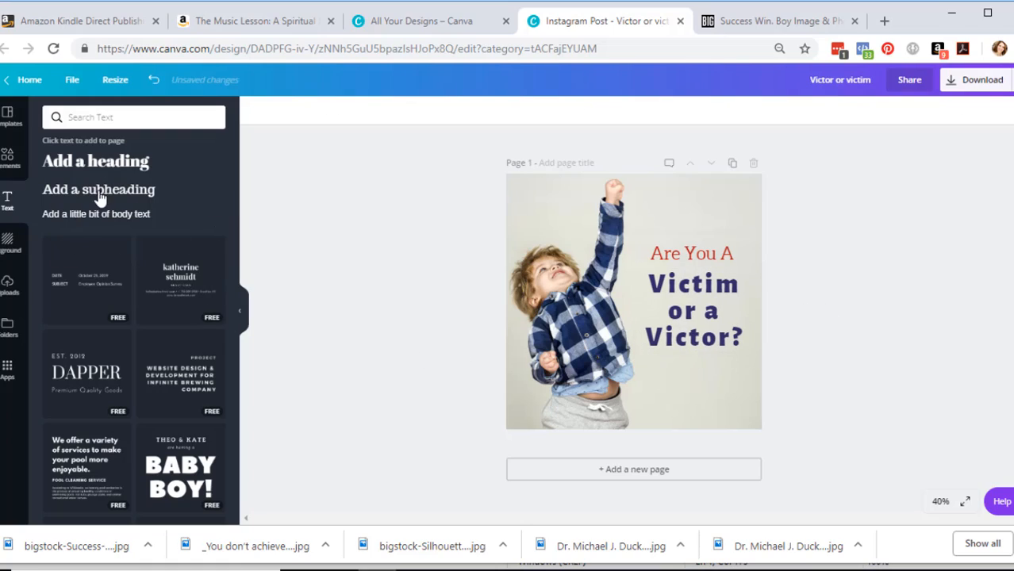
Add a subheading reading "UpgradingLife.com" at the image's bottom edge below the heading and widen its box on both sides
left_click(90, 199)
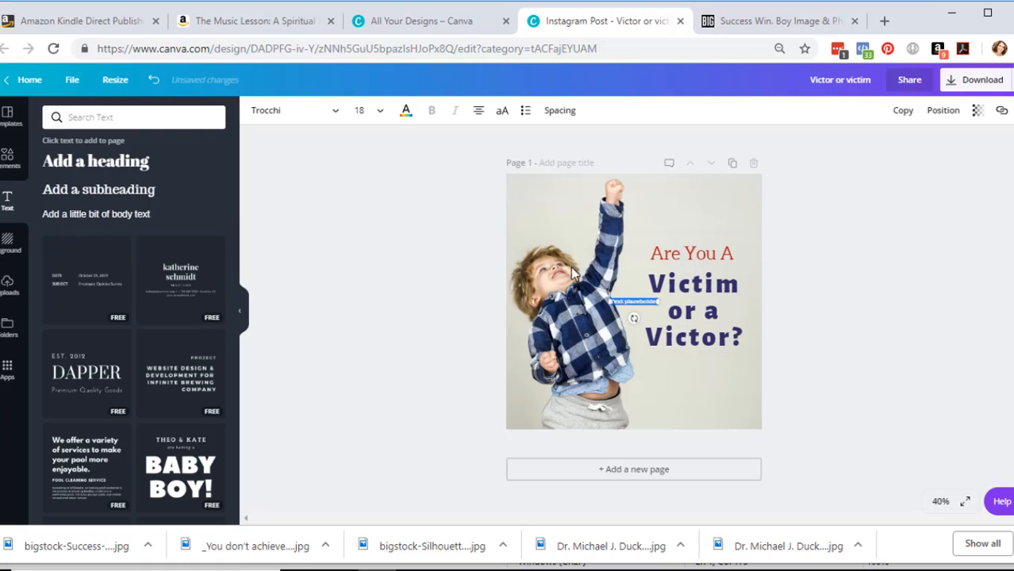
left_click_drag(620, 295, 681, 415)
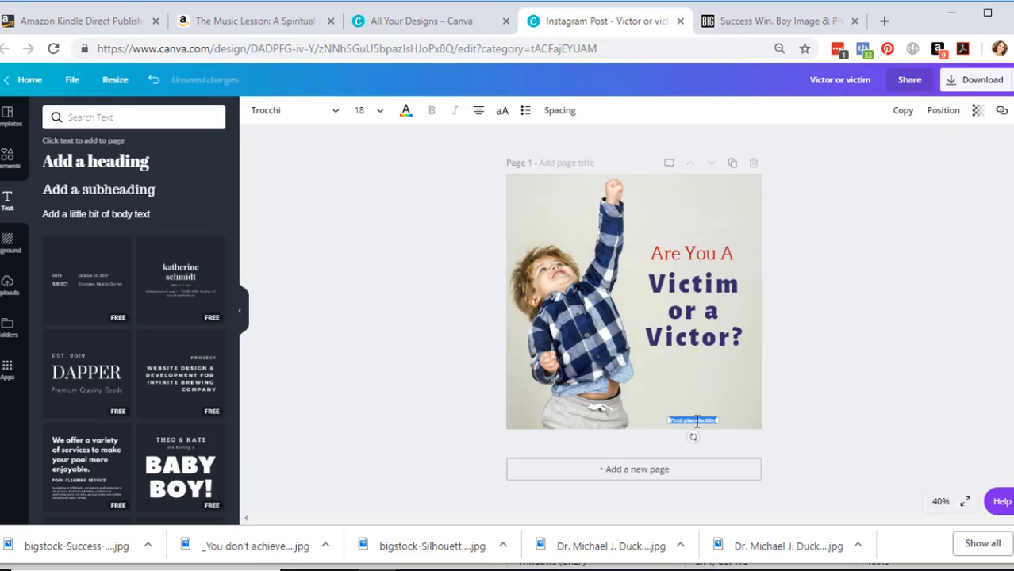
left_click(697, 422)
key("ctrl+a")
key("BackSpace")
type("UpgradingLife.com")
left_click_drag(717, 421, 760, 422)
left_click_drag(669, 421, 631, 420)
Set the "UpgradingLife.com" text to Aleo at size 32 and nudge it up from the image's bottom edge
left_click(359, 110)
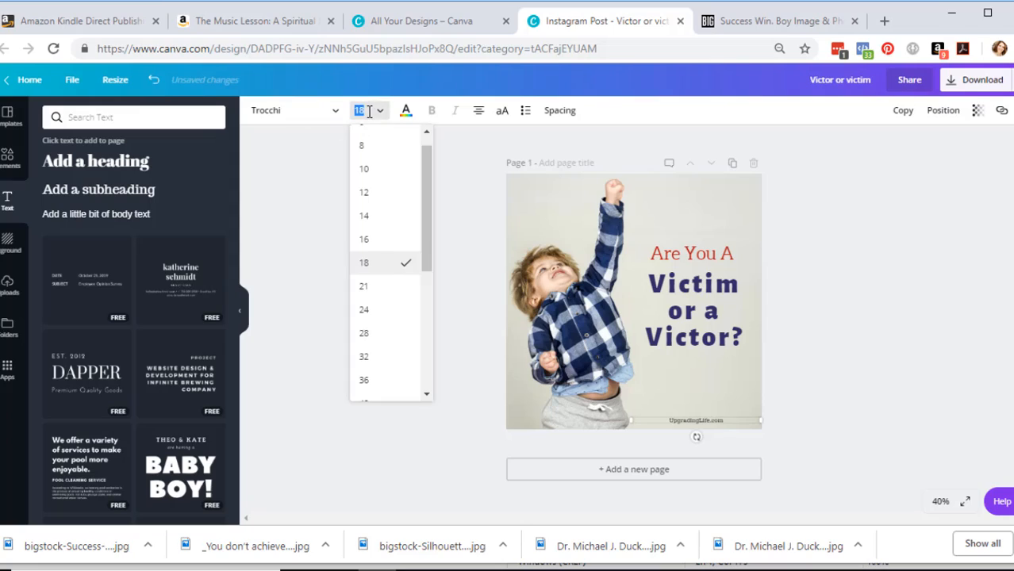
left_click(381, 359)
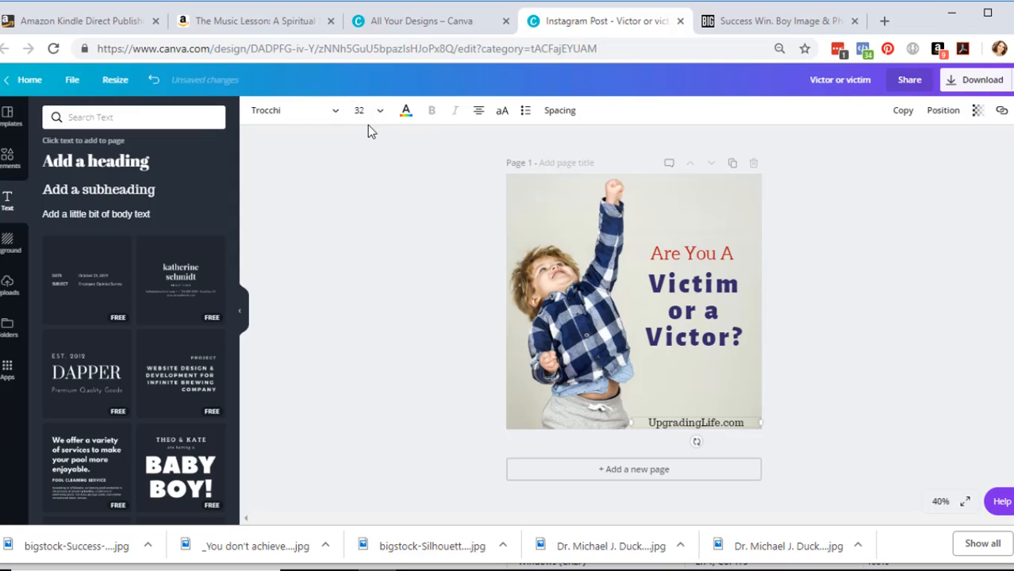
left_click(336, 116)
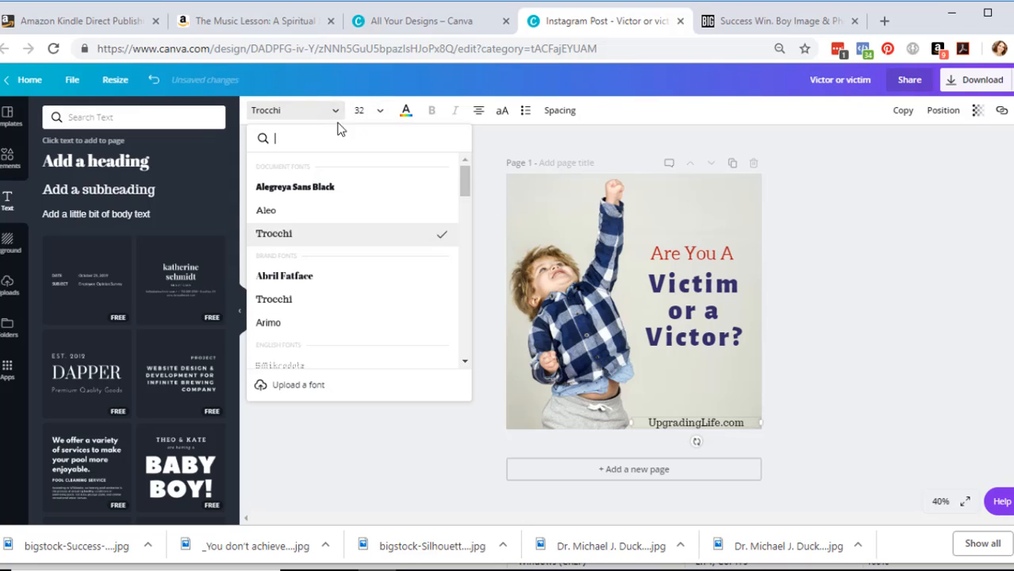
left_click(298, 211)
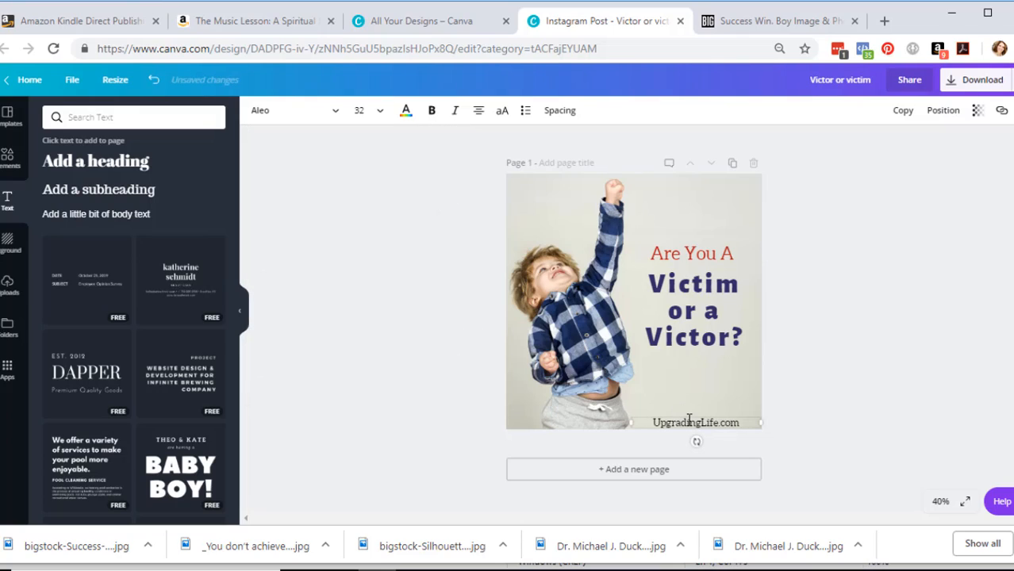
left_click_drag(688, 413, 685, 412)
Make the "Are You A" text bold
triple_click(754, 257)
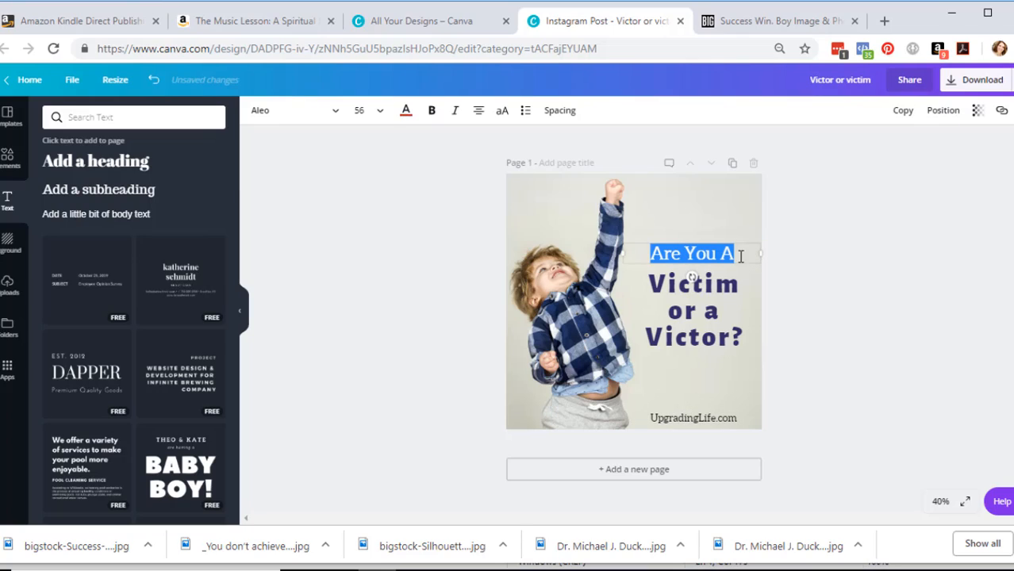
left_click(435, 111)
left_click(807, 255)
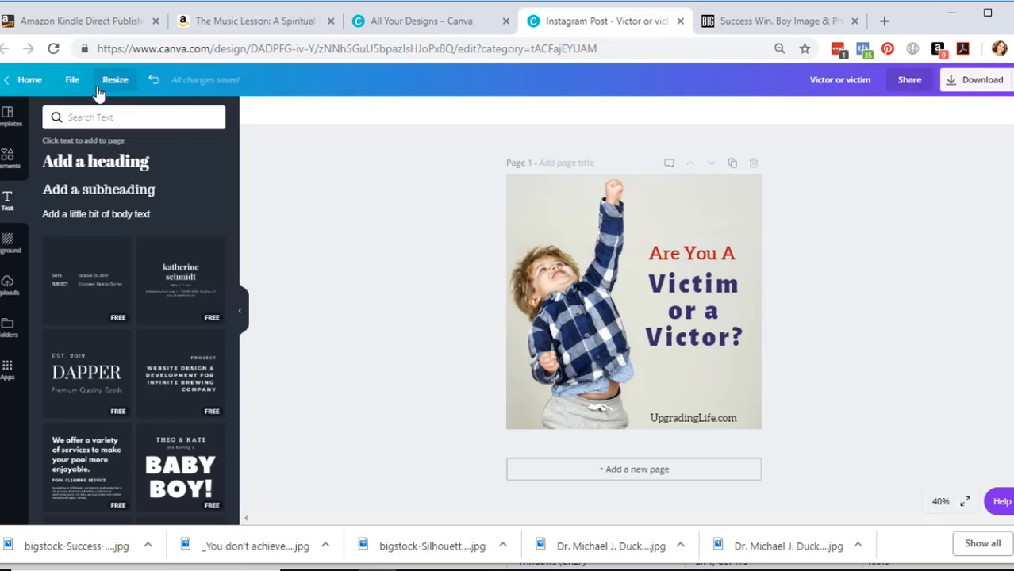
Create a resized copy of the finished Instagram design in the Pinterest Graphic format
left_click(71, 80)
left_click(77, 250)
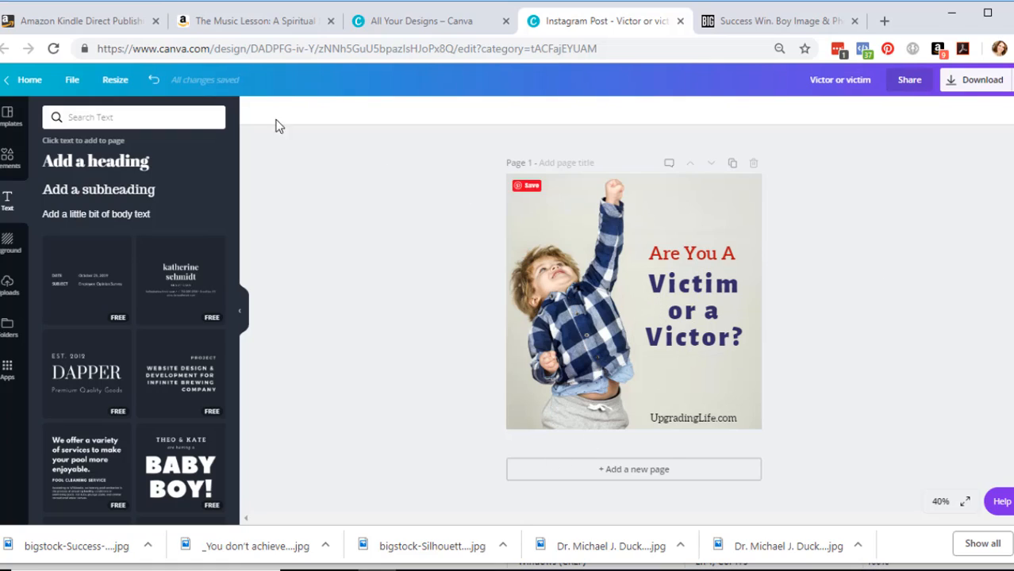
left_click(114, 83)
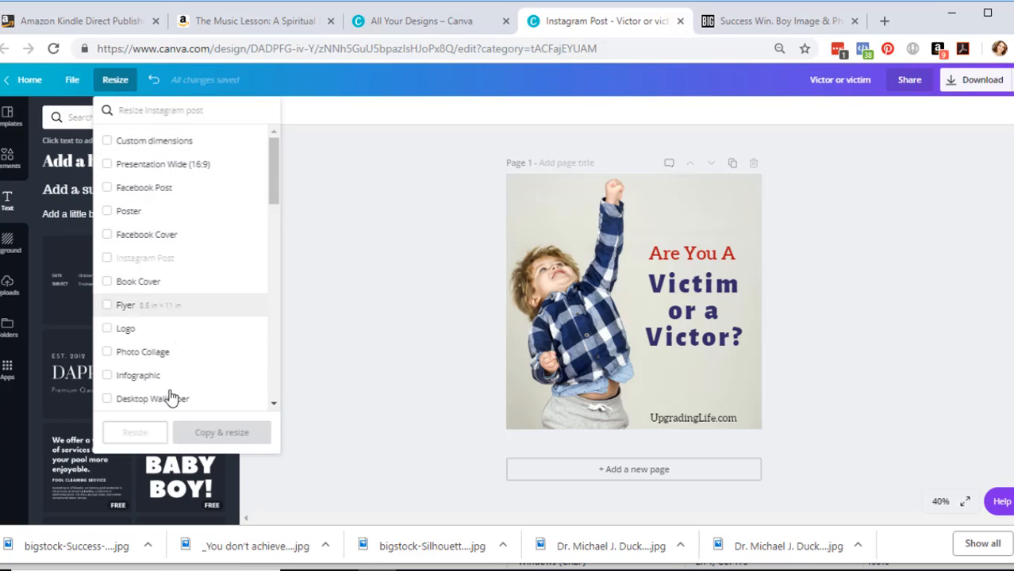
left_click(144, 109)
type("pinter")
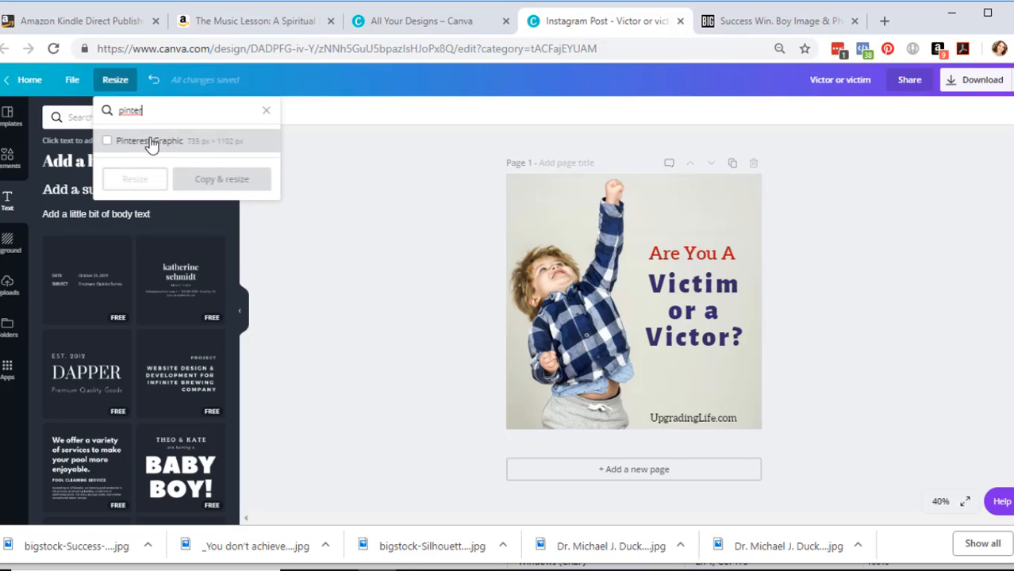
left_click(150, 141)
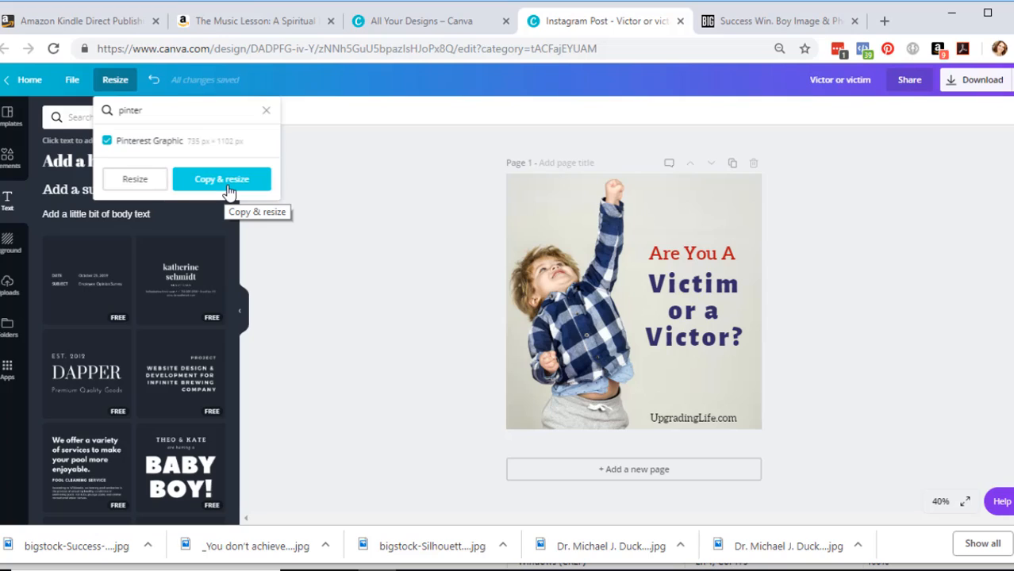
left_click(222, 180)
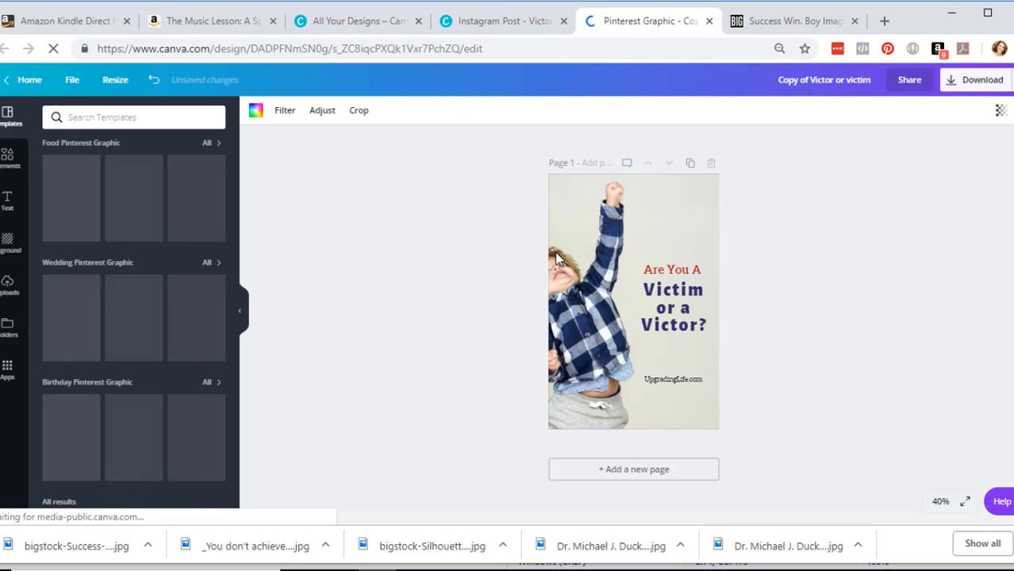
Set the "Are You A" text to size 48 in the Pinterest copy
left_click(678, 265)
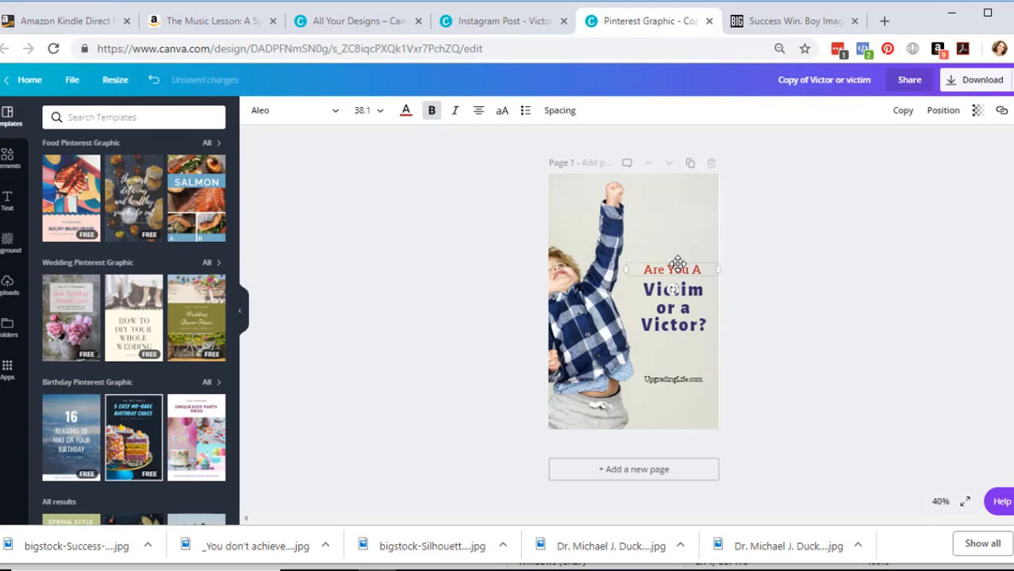
left_click(376, 113)
scroll(380, 334, "down", 3)
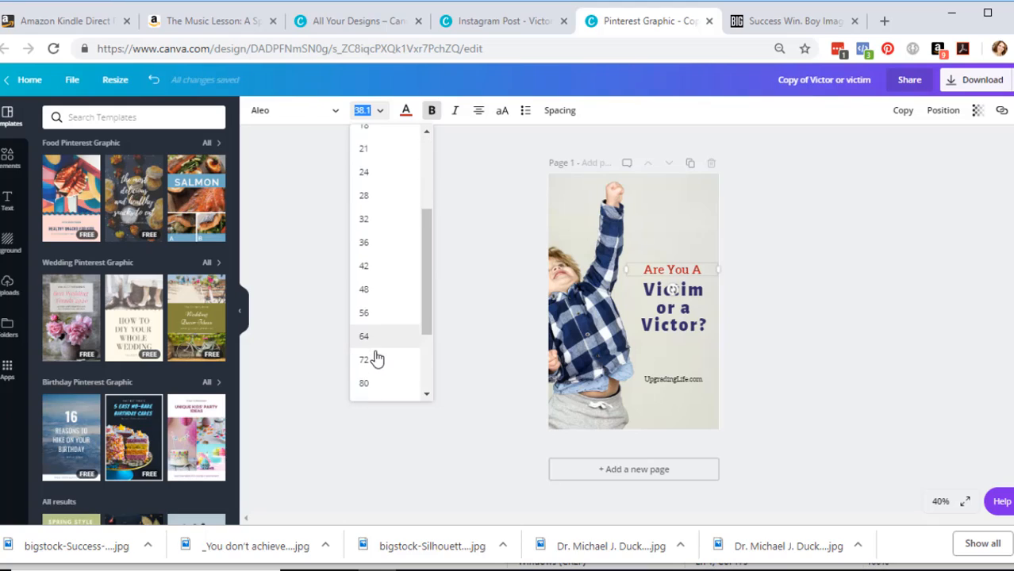
left_click(370, 291)
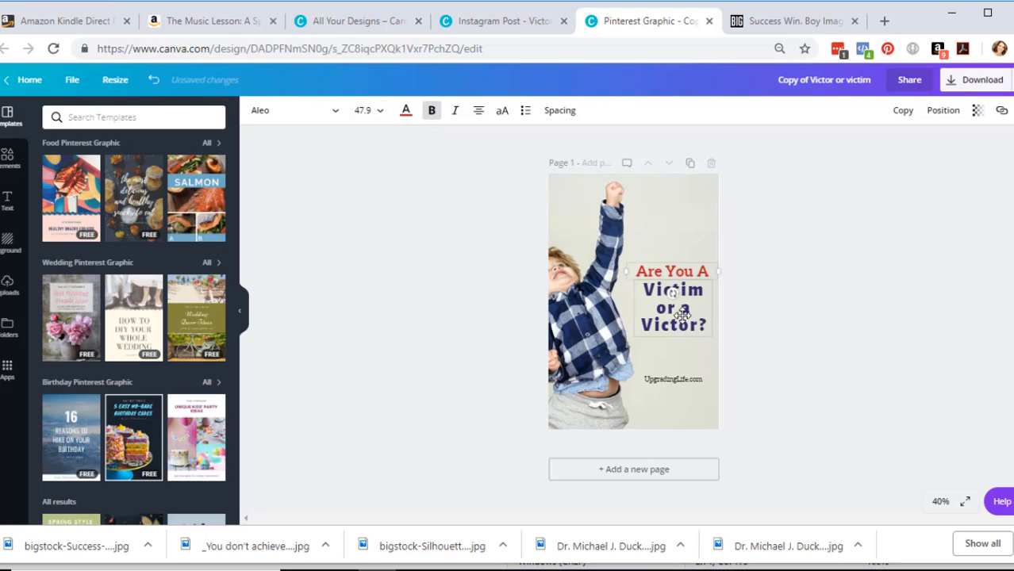
Move the "Victim or a Victor?" heading down slightly and set its font size to 72
left_click_drag(682, 315, 683, 327)
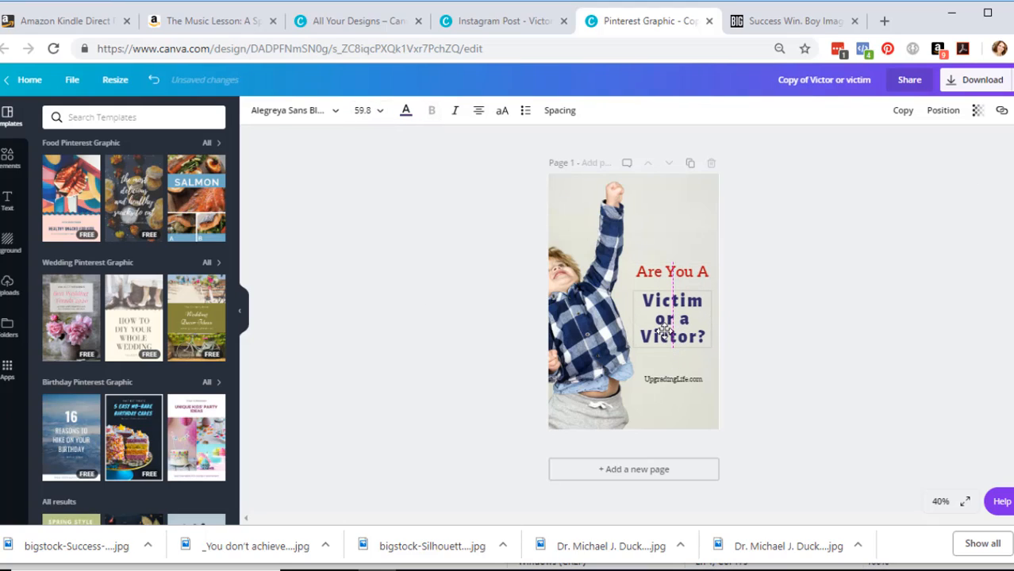
left_click(370, 114)
scroll(364, 333, "down", 3)
left_click(366, 361)
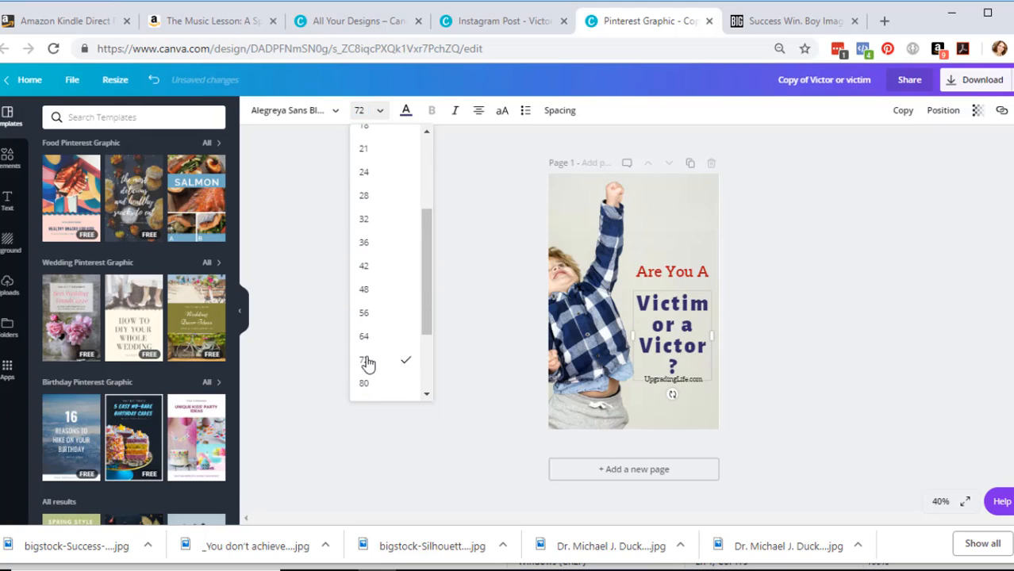
Move the "UpgradingLife.com" text straight down to the image's bottom edge
left_click(784, 329)
left_click_drag(674, 378, 671, 422)
left_click(688, 190)
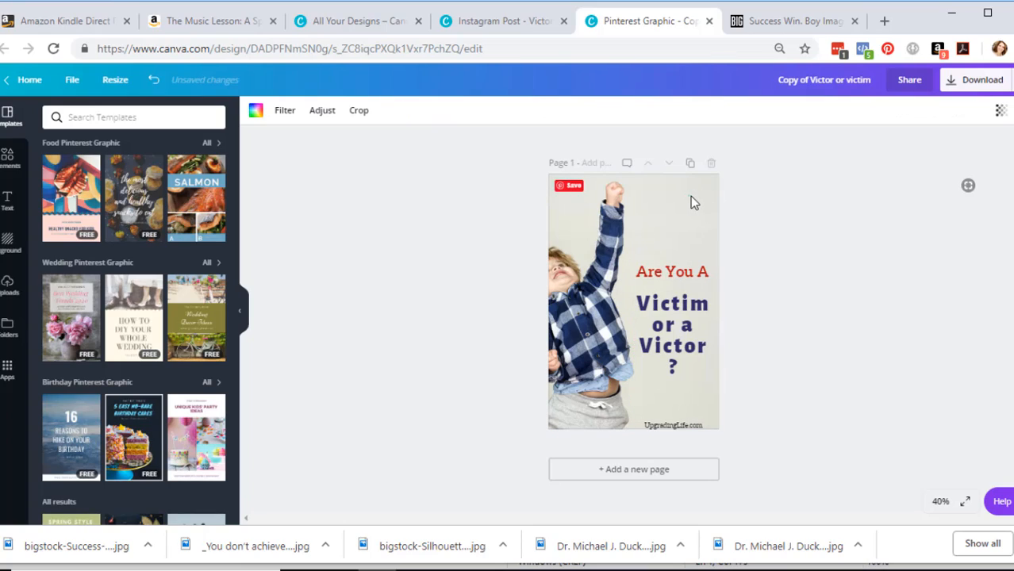
Reposition the background photo to the right within its crop so the boy's head fits inside the frame
left_click(693, 193)
left_click(659, 233)
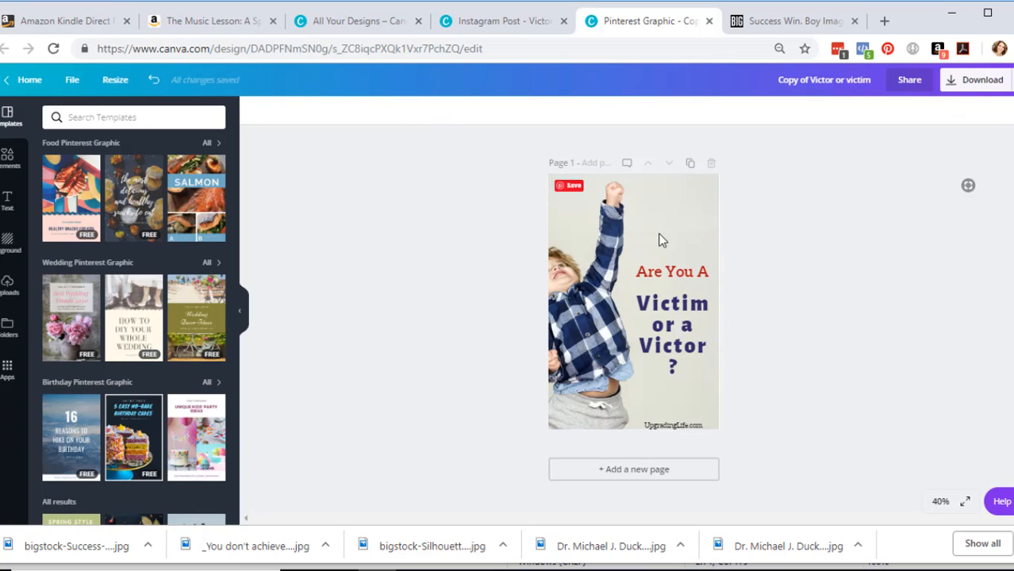
left_click(651, 248)
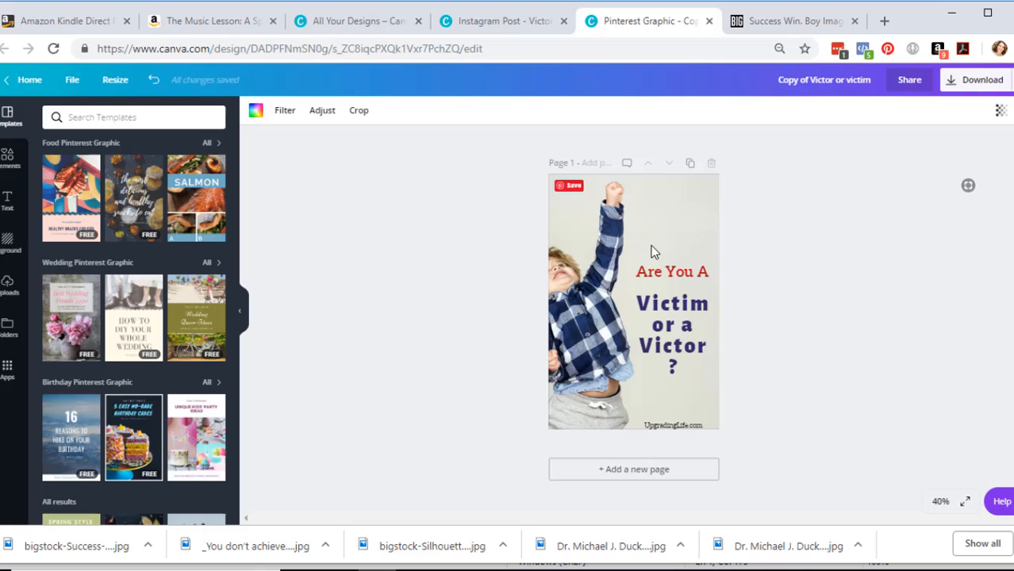
double_click(569, 262)
left_click_drag(569, 262, 595, 267)
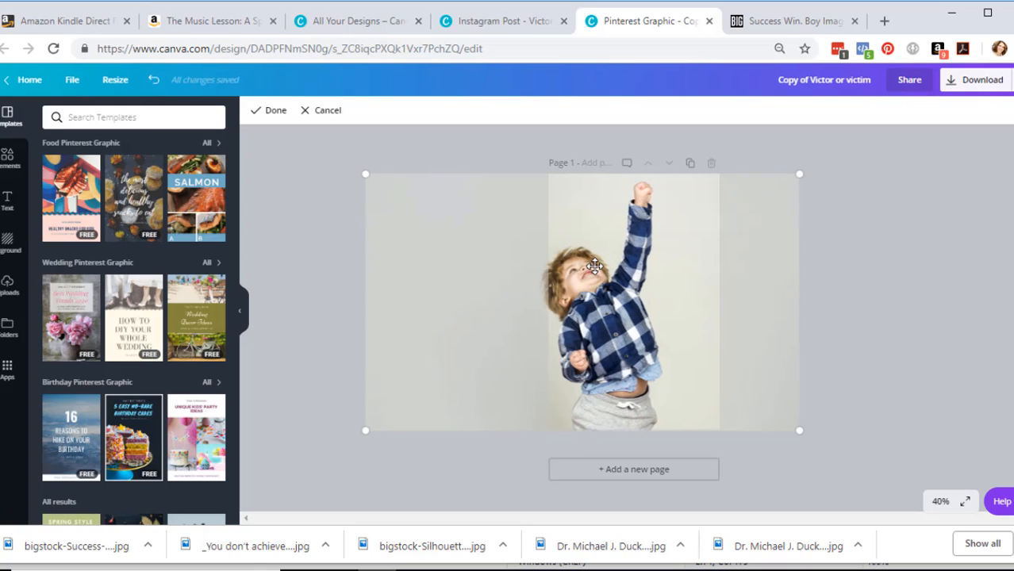
left_click(274, 110)
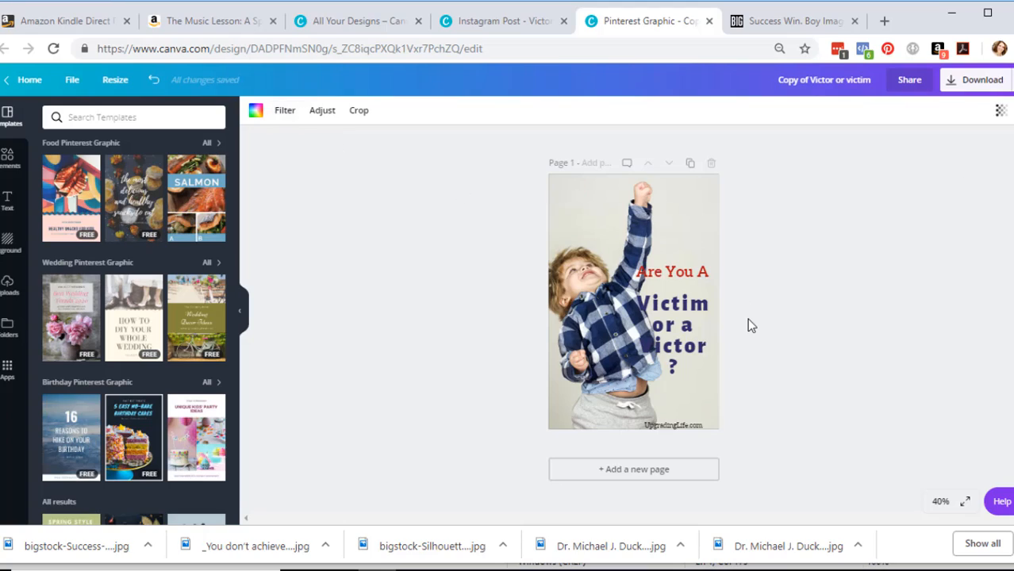
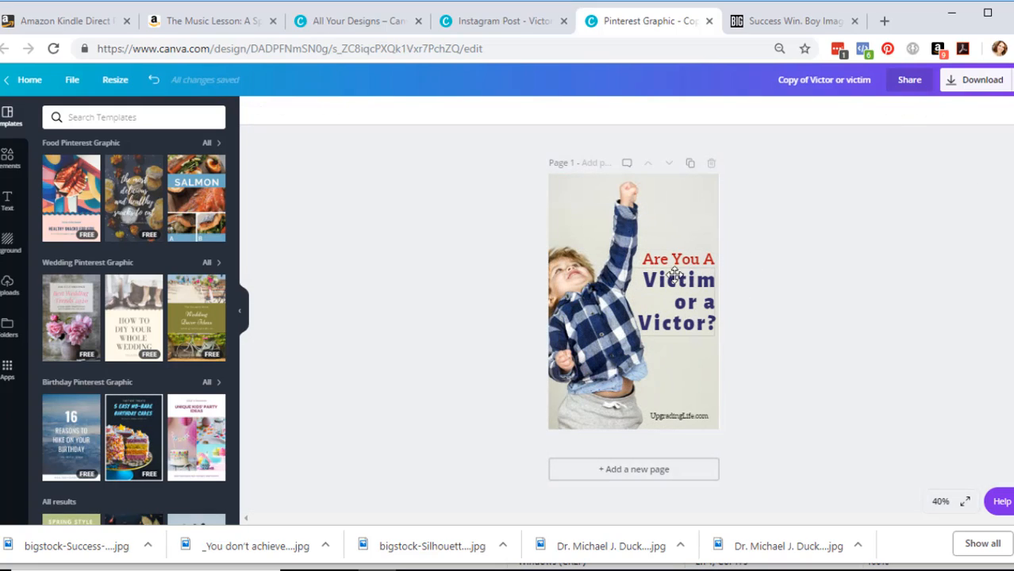
Group the "Are You A" and "Victim or a Victor?" texts
left_click_drag(766, 251, 680, 336)
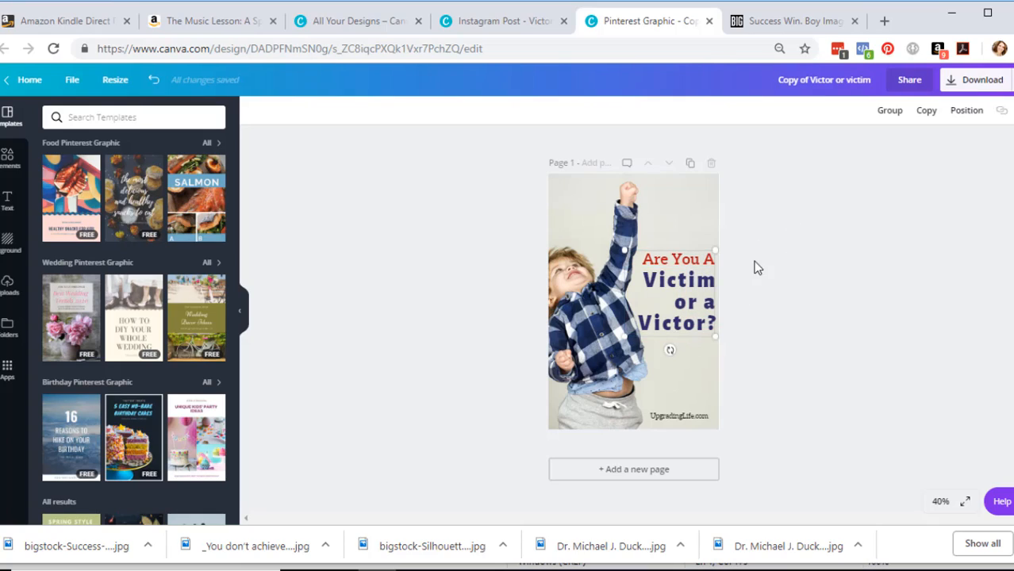
left_click_drag(758, 252, 639, 343)
left_click(890, 111)
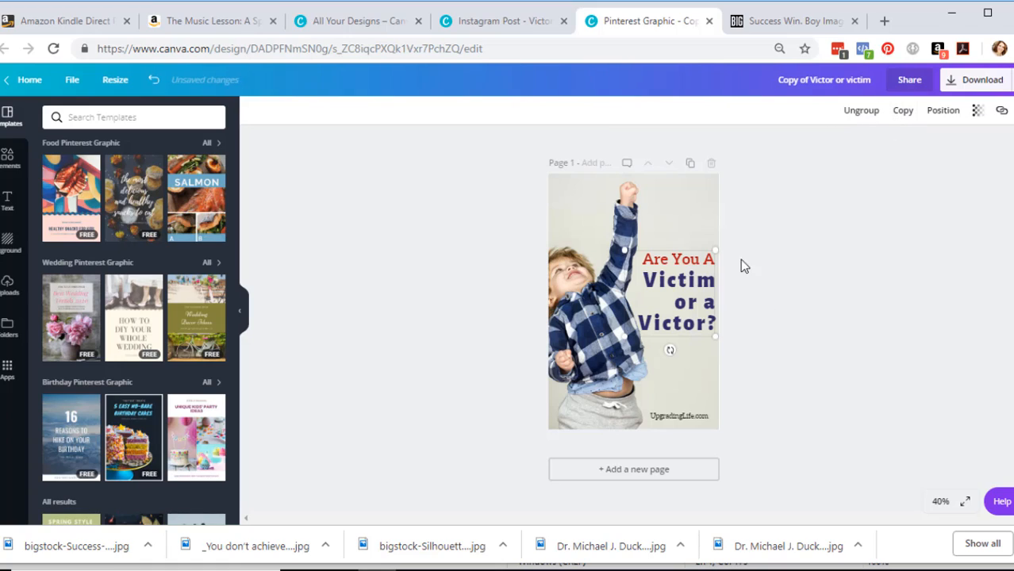
Enlarge the grouped heading text to about 638 × 609 and move it down to just above the website text
left_click_drag(623, 252, 593, 210)
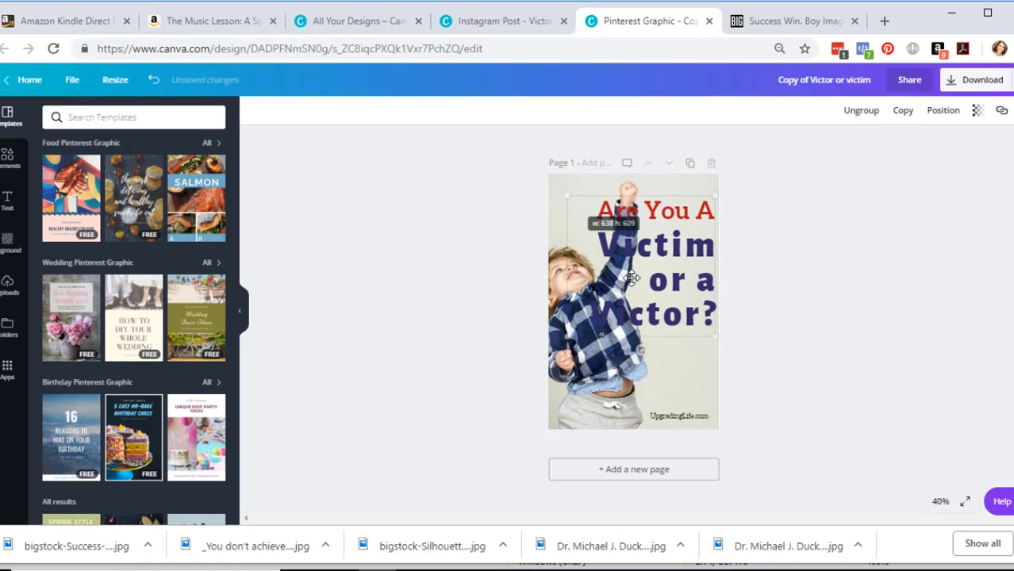
left_click_drag(642, 305, 645, 337)
Shift the background photo slightly to the right within its crop
left_click(565, 335)
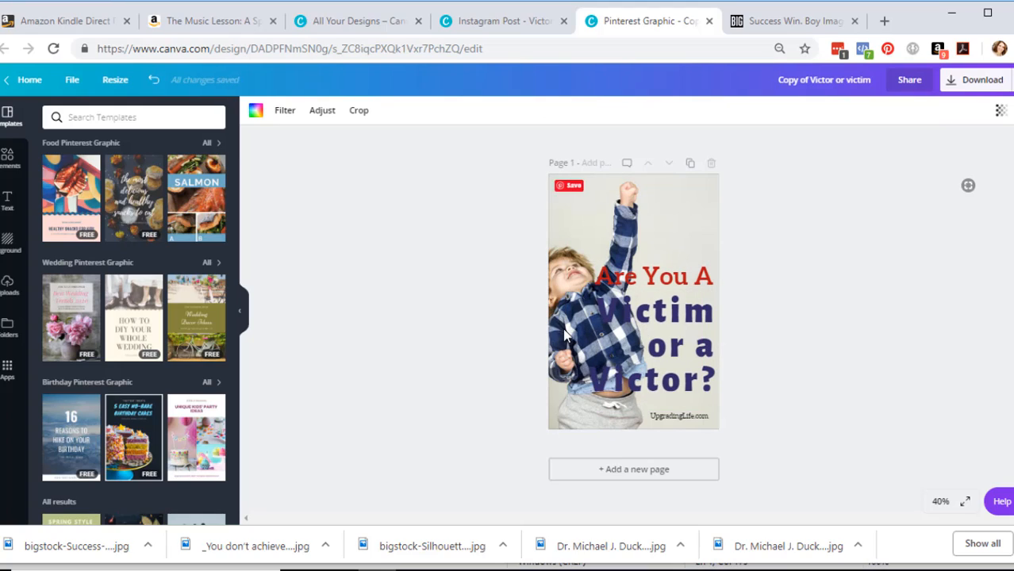
double_click(567, 338)
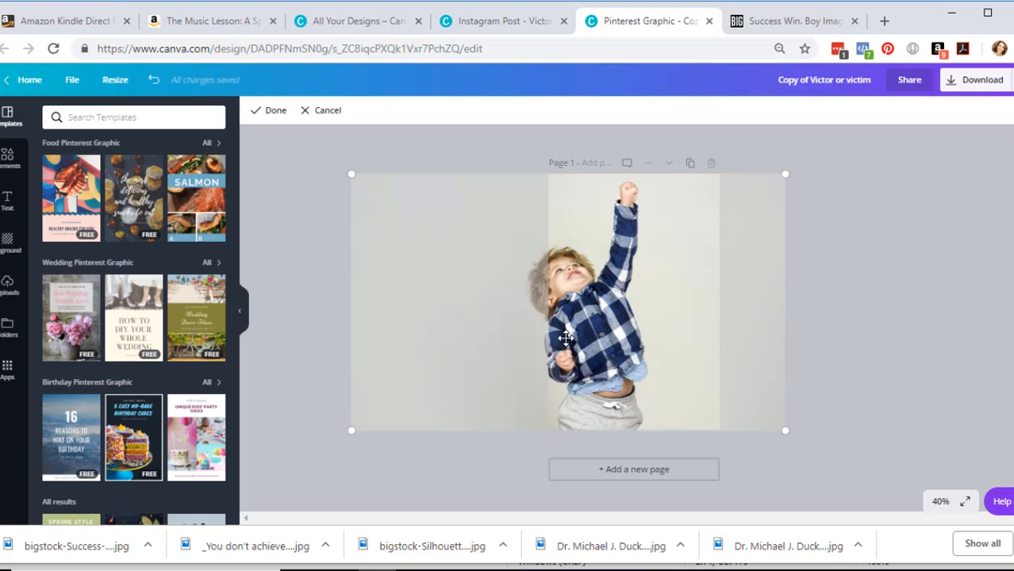
left_click_drag(568, 341, 577, 342)
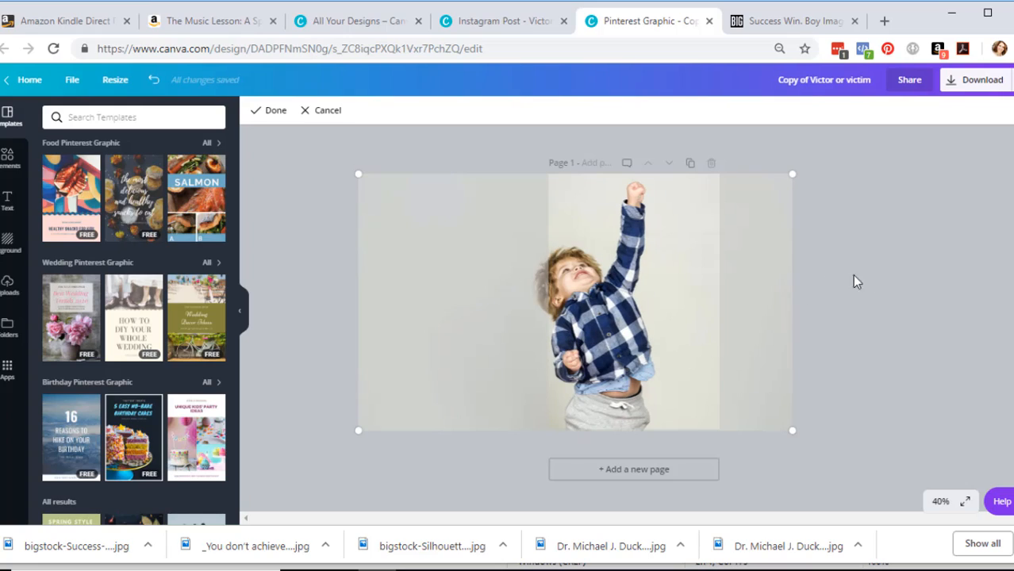
left_click(276, 113)
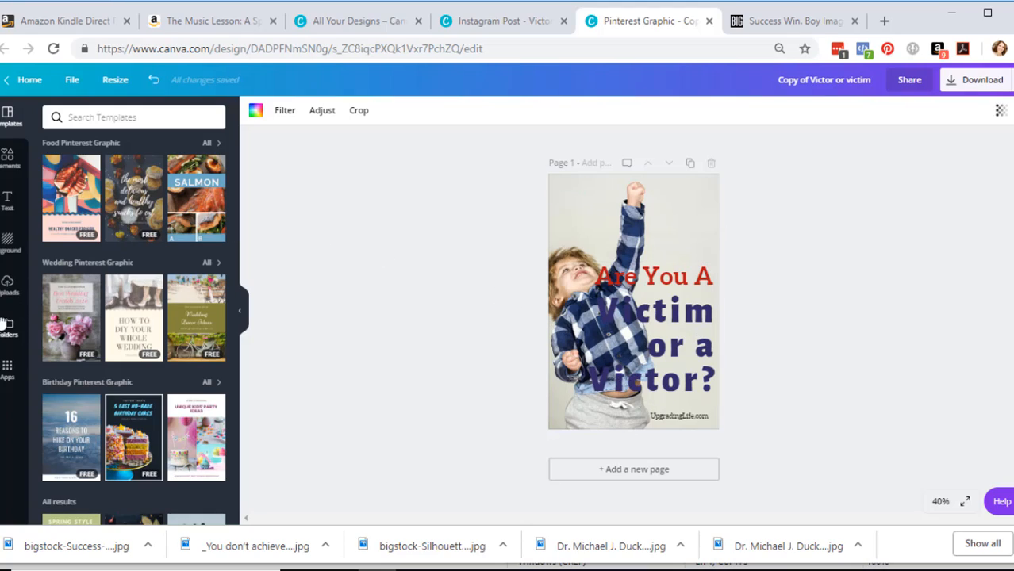
Add the grey-filled square with a white border from the Shapes elements to the page
left_click(7, 240)
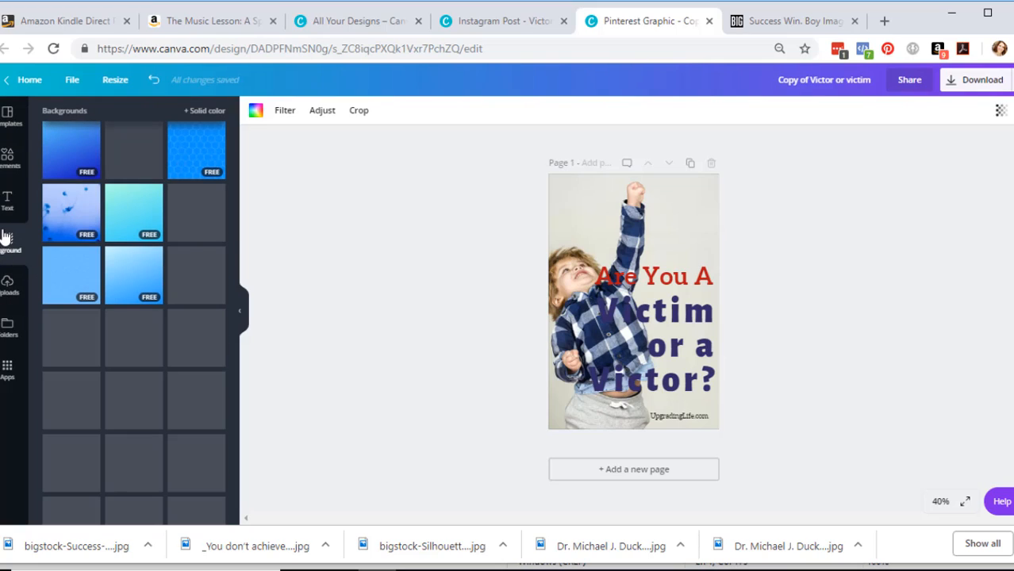
left_click(8, 162)
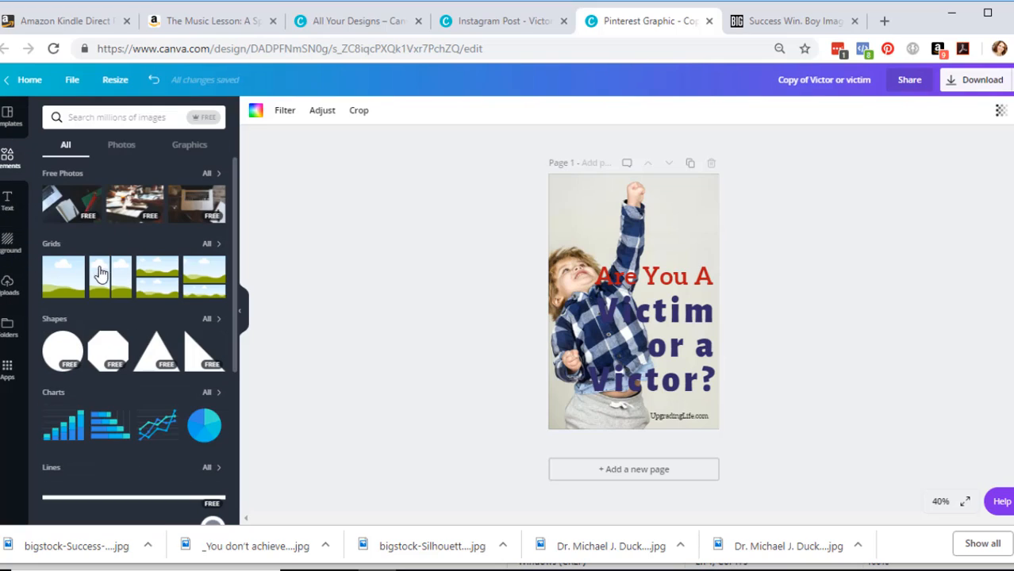
scroll(126, 381, "down", 2)
scroll(113, 344, "up", 2)
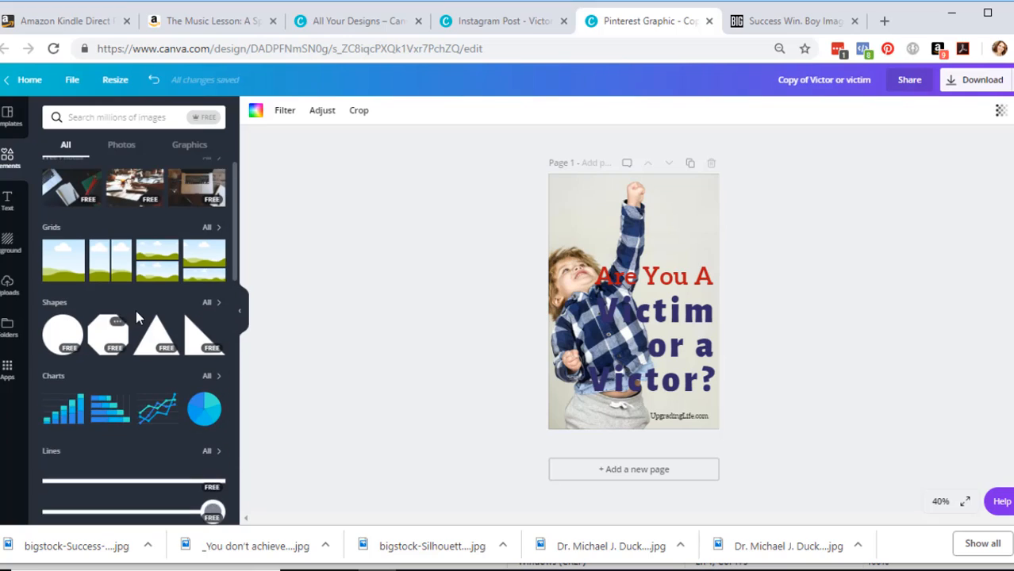
left_click(209, 320)
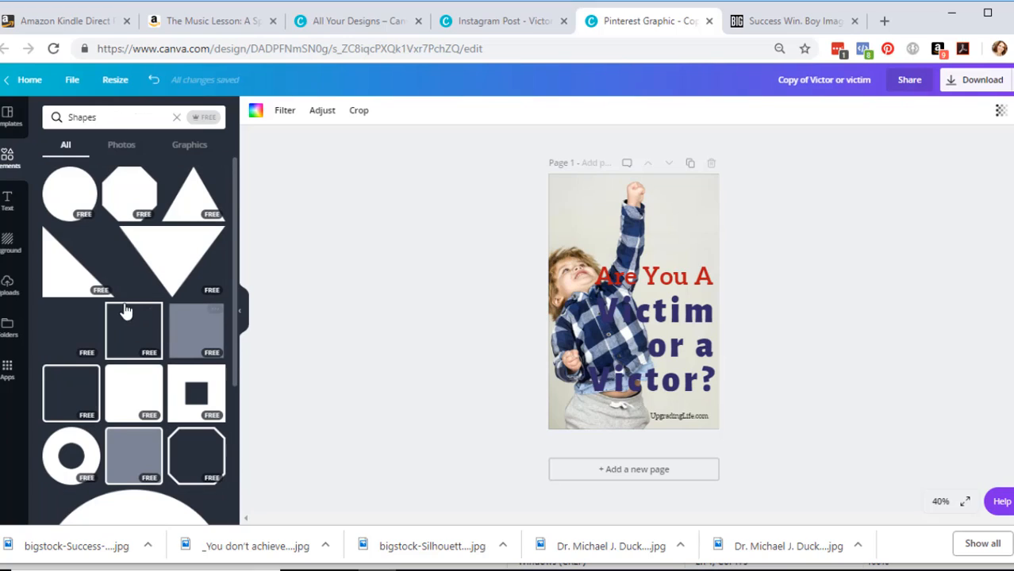
scroll(115, 409, "down", 2)
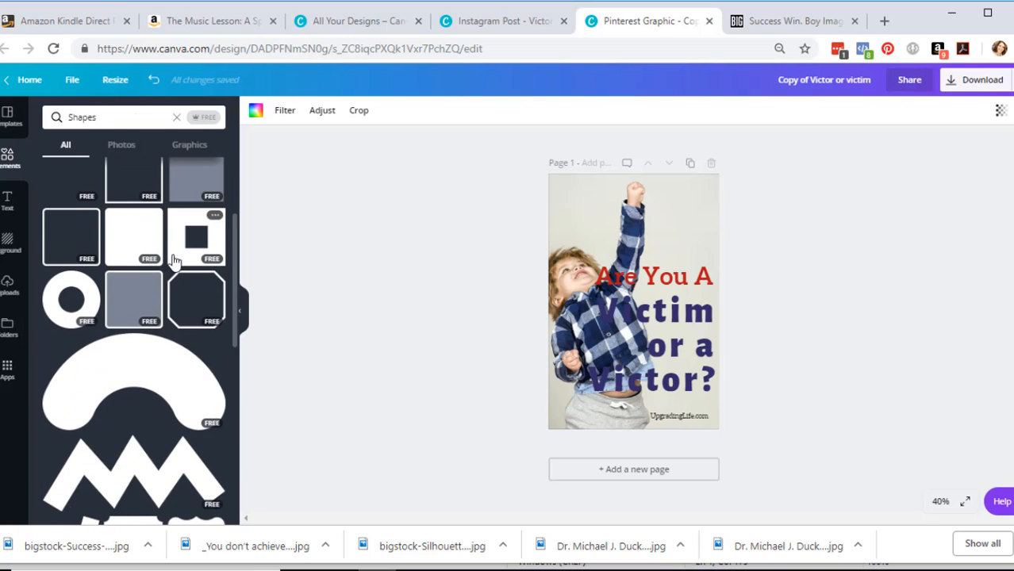
scroll(199, 333, "up", 2)
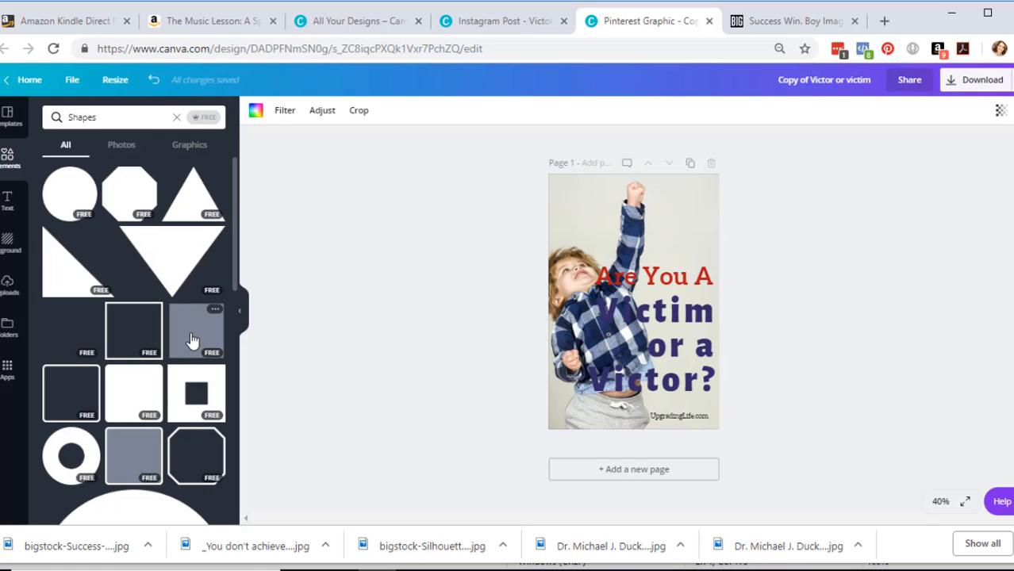
left_click(192, 345)
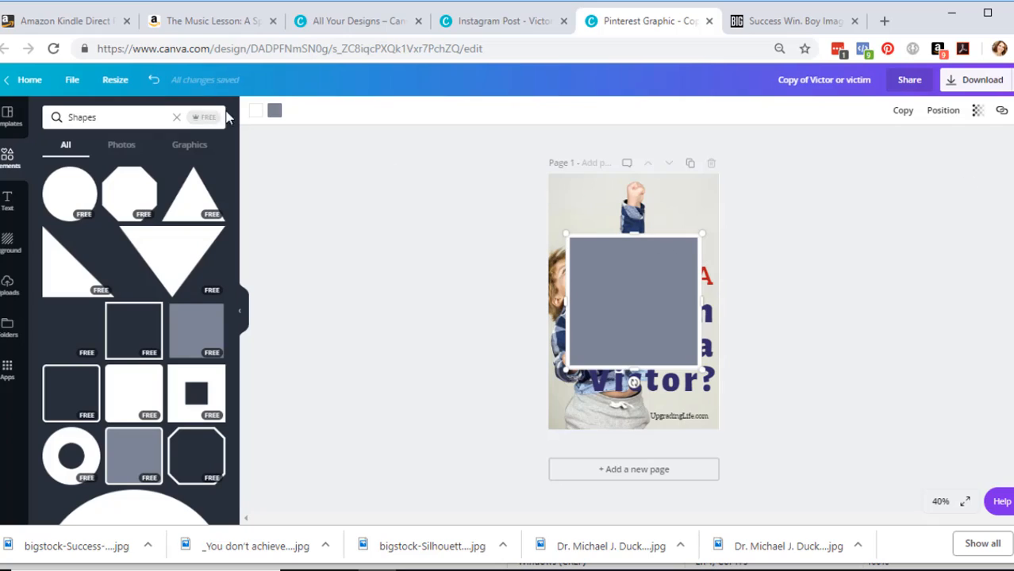
left_click(257, 114)
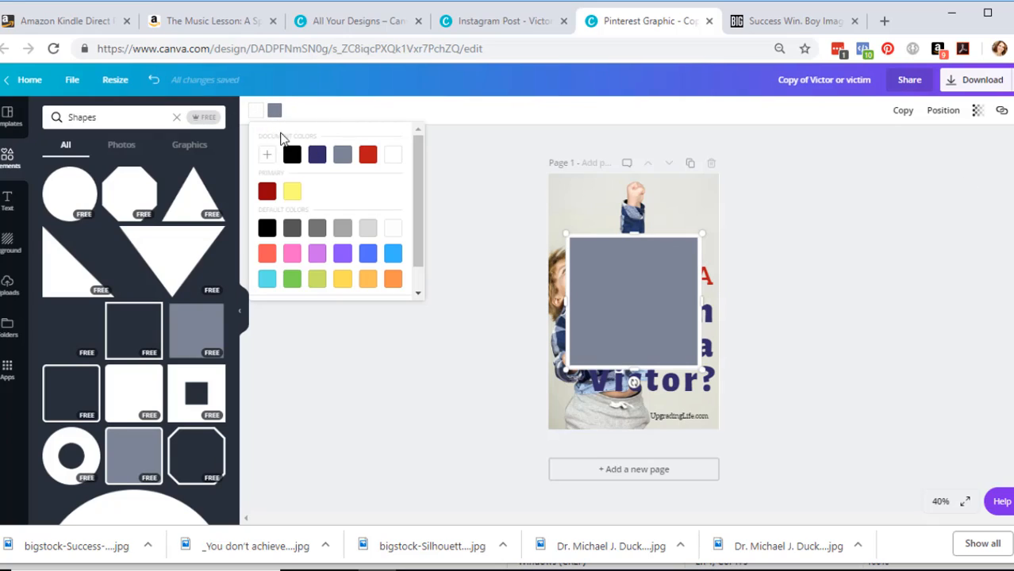
left_click(341, 157)
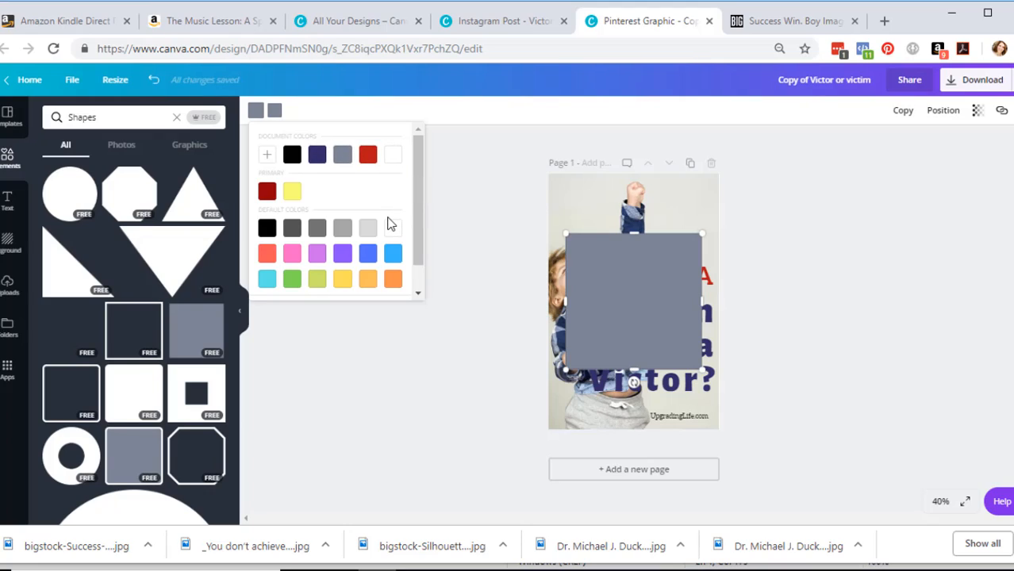
left_click(393, 155)
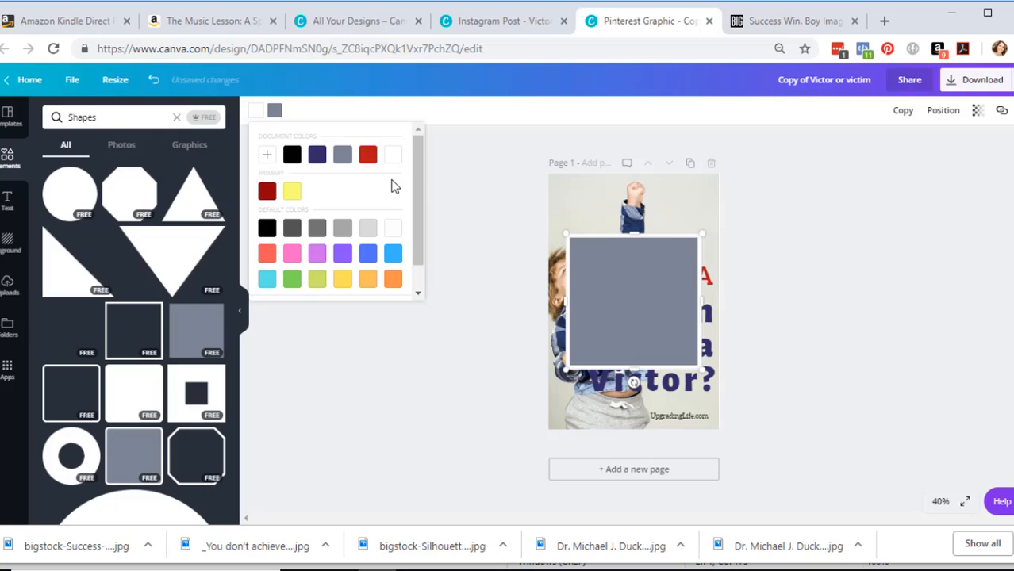
Change the square's fill colour to white
left_click(276, 114)
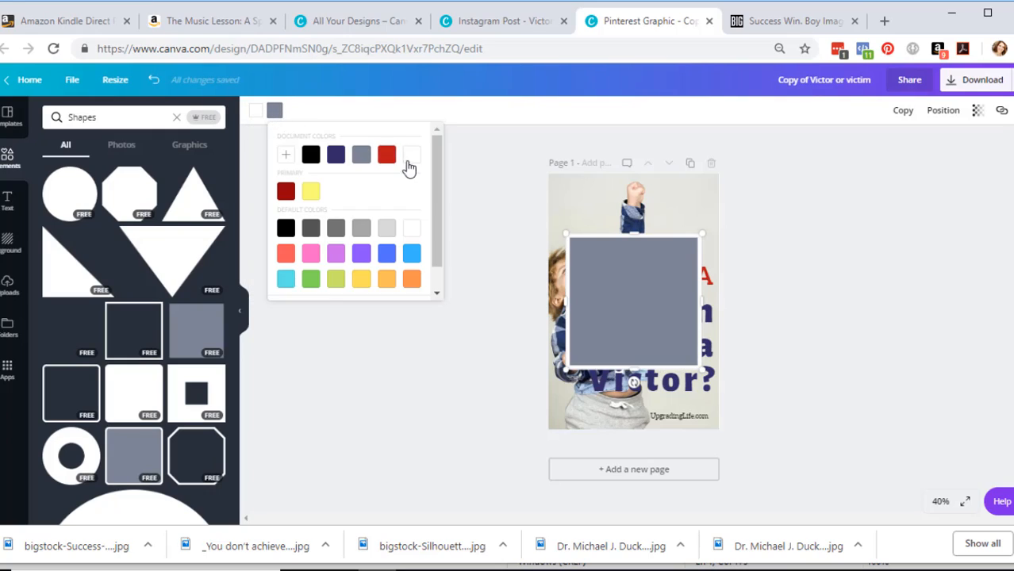
left_click(409, 158)
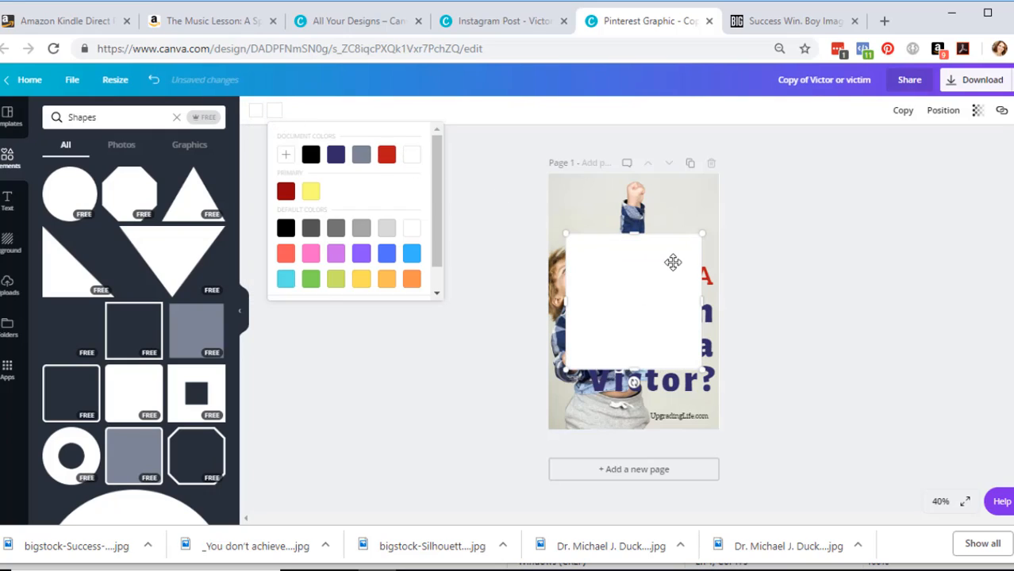
Stretch the white square over the heading area, lowering its top and bottom edges and widening it to about 684
left_click(703, 236)
left_click_drag(633, 232, 633, 259)
left_click_drag(622, 376, 633, 409)
left_click(631, 270)
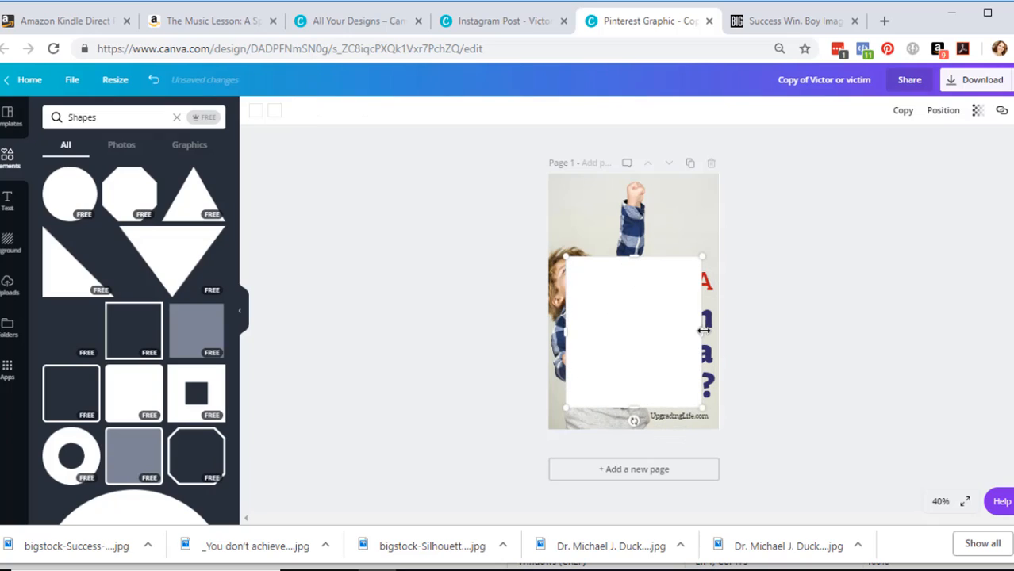
left_click_drag(703, 331, 726, 330)
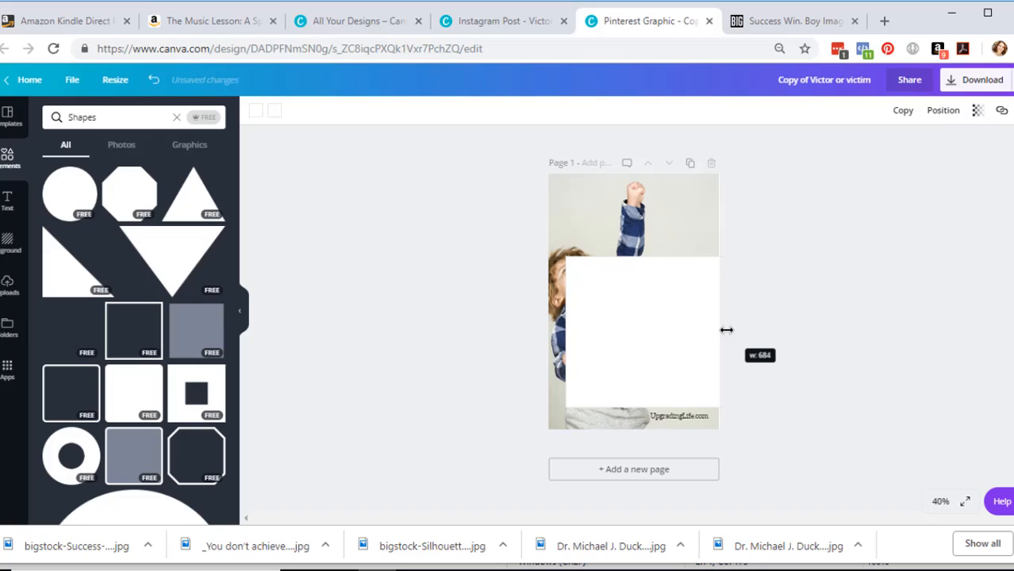
Send the white square behind the heading text and trim its top, bottom and left edges closer around the text
left_click(941, 112)
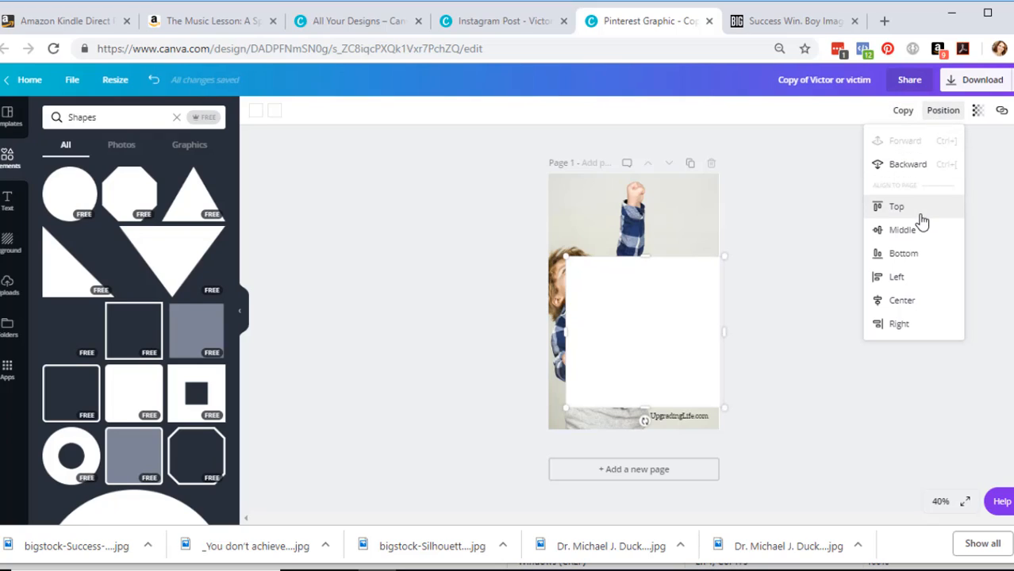
left_click(922, 168)
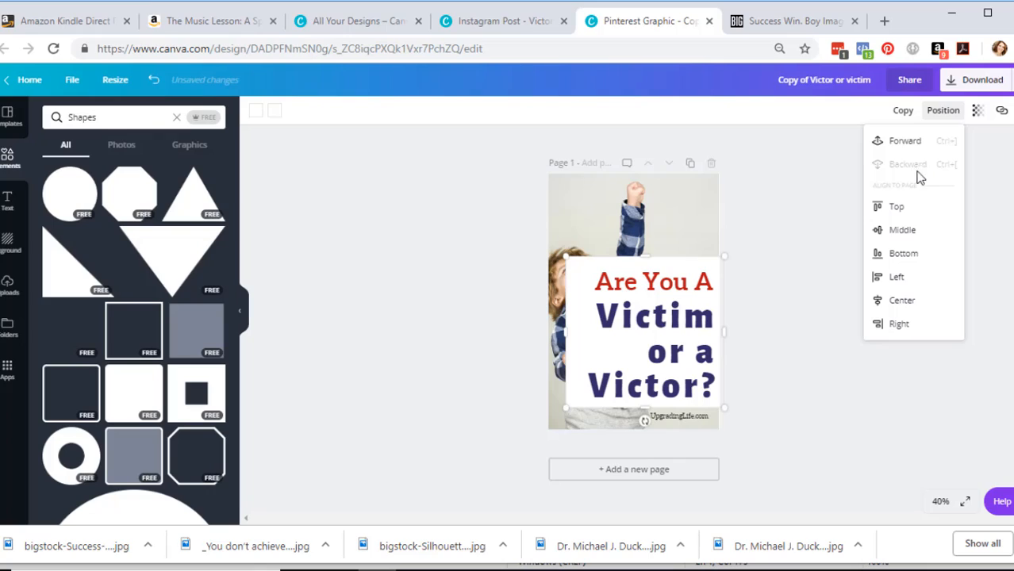
left_click_drag(649, 258, 650, 268)
left_click_drag(645, 407, 645, 403)
left_click_drag(565, 337, 585, 335)
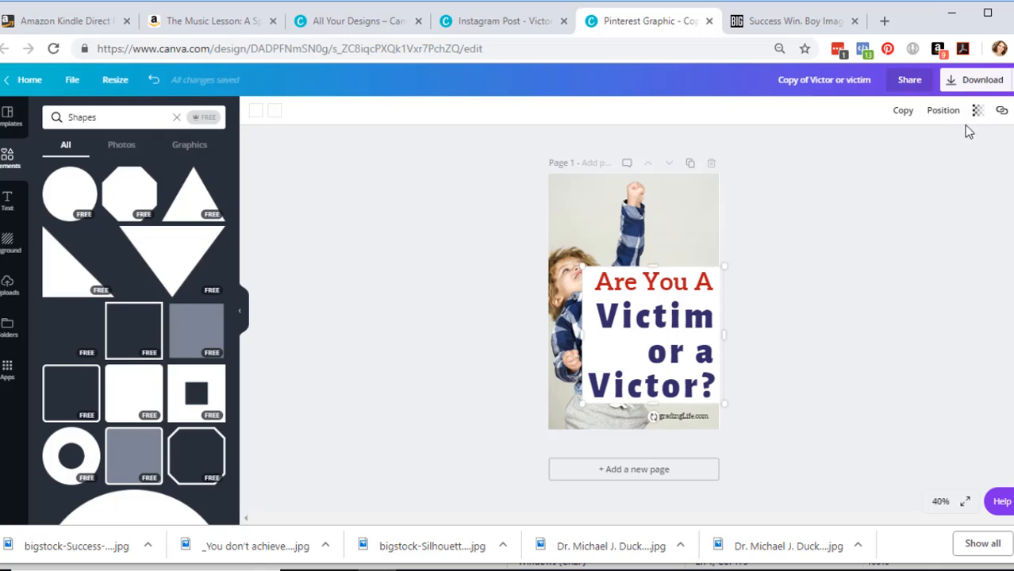
Set the white square's transparency to 80
left_click(977, 111)
mouse_move(946, 144)
left_mouse_down()
mouse_move(905, 145)
mouse_move(938, 152)
left_mouse_up()
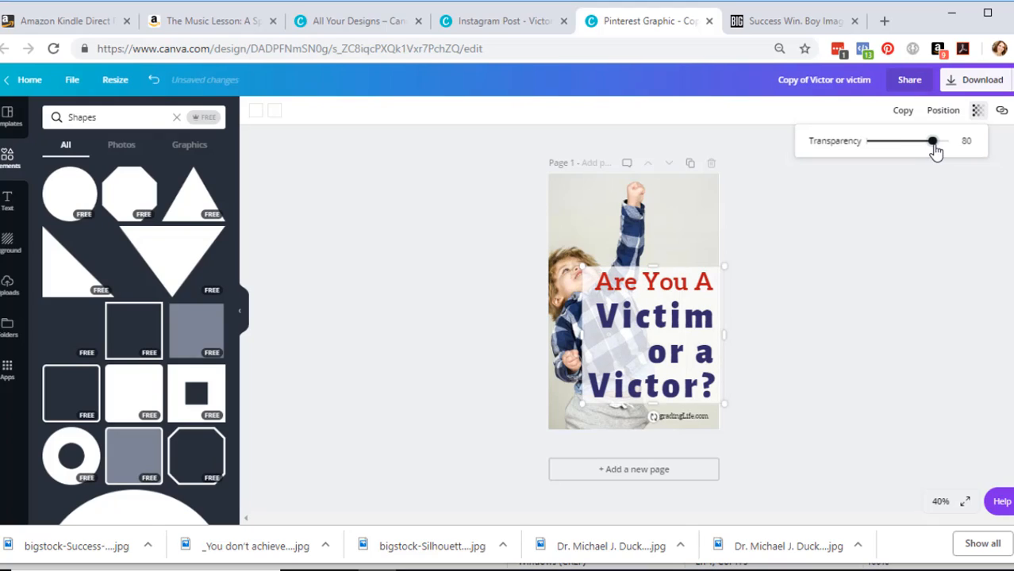
left_click(801, 346)
Delete the background photo of the boy from the page
double_click(659, 235)
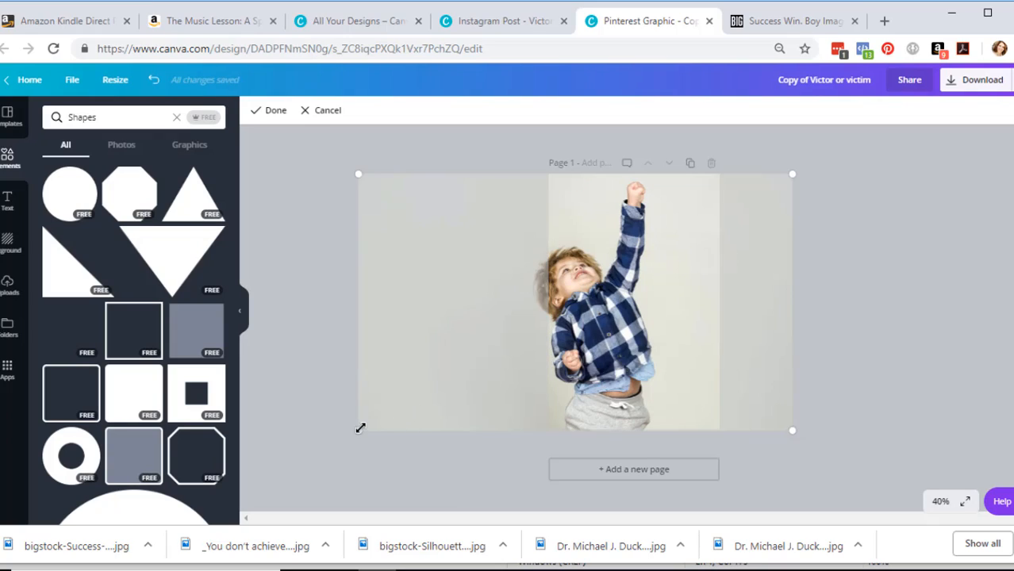
left_click_drag(361, 429, 363, 428)
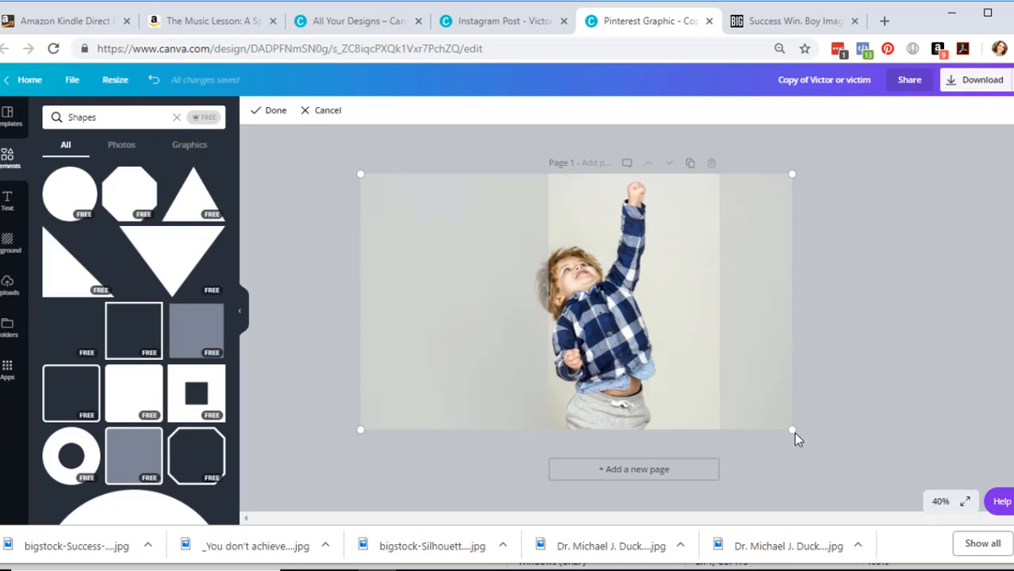
left_click_drag(612, 300, 747, 339)
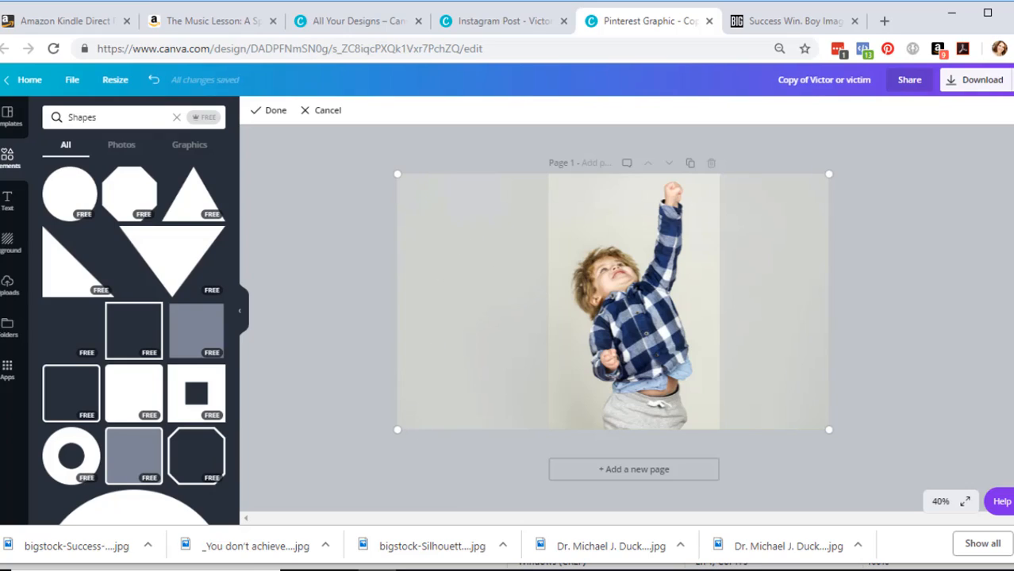
key("Delete")
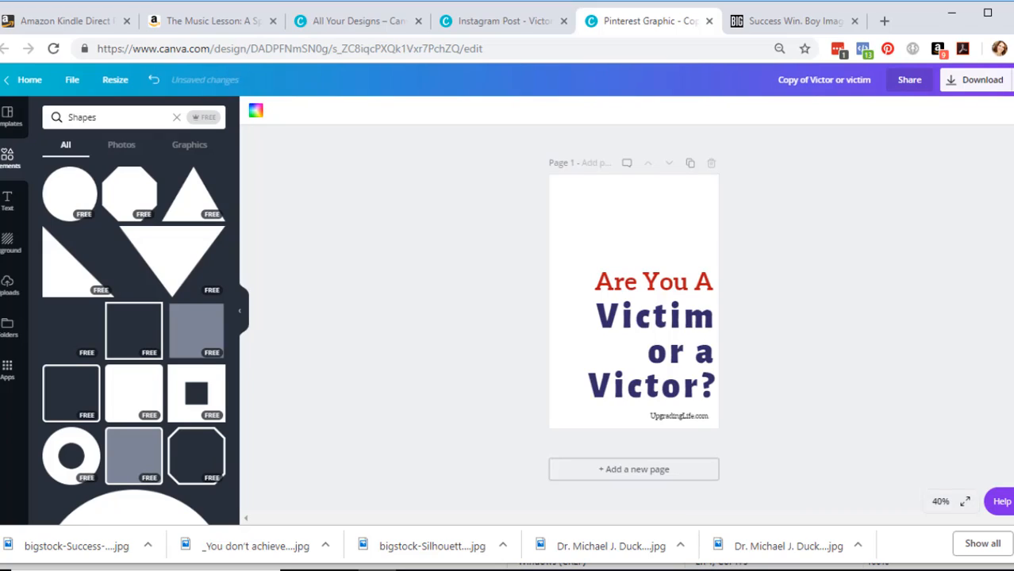
Reduce the line height of the "Victim or a Victor?" text to 0.77
double_click(637, 315)
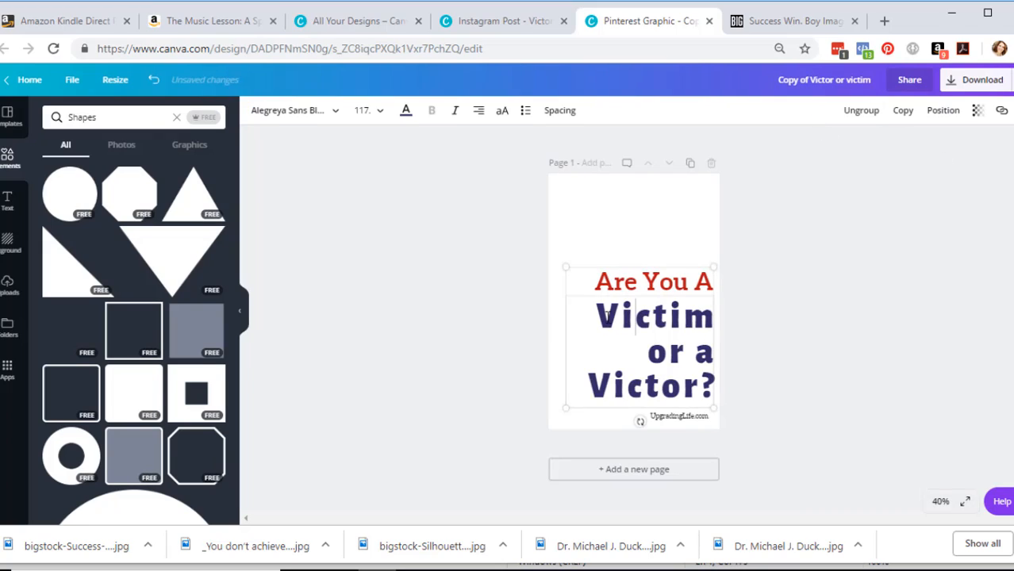
left_click_drag(665, 346, 713, 382)
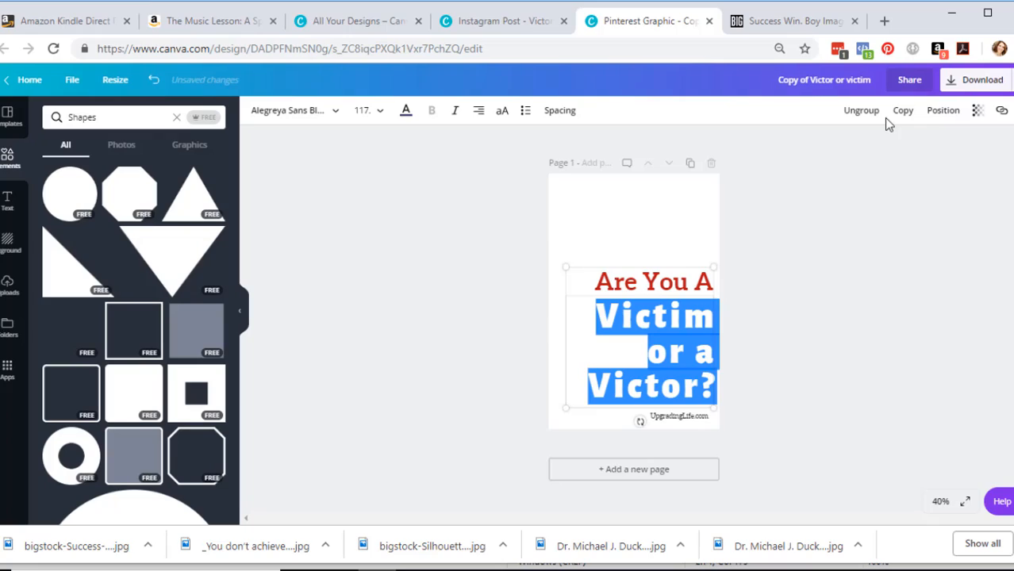
left_click(558, 112)
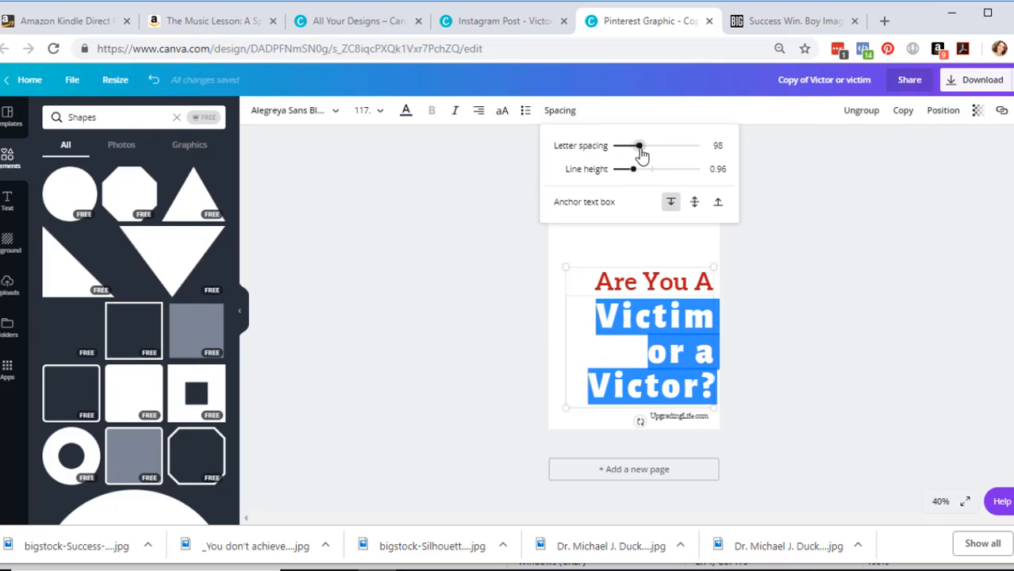
left_click_drag(632, 174, 626, 176)
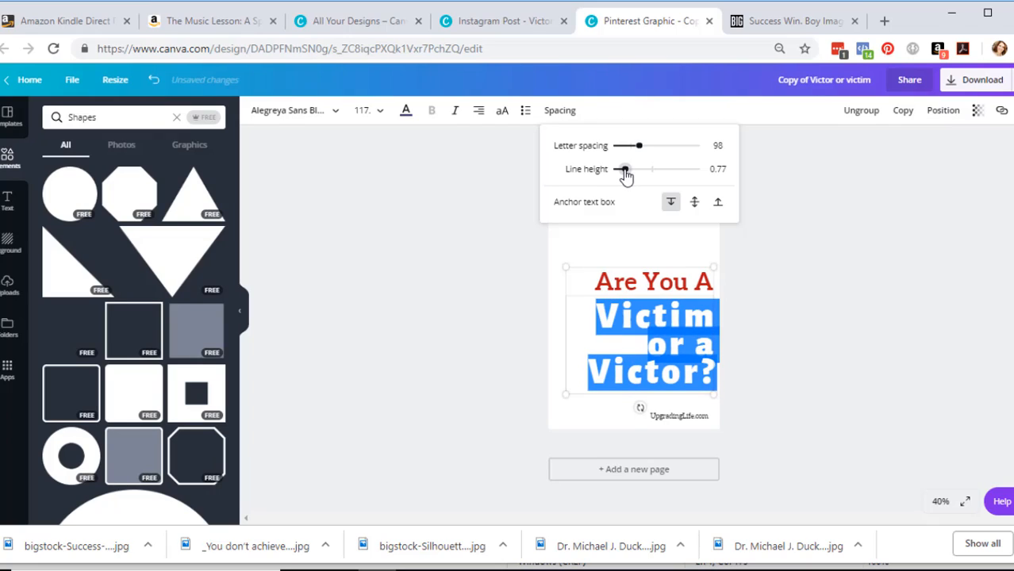
left_click(823, 333)
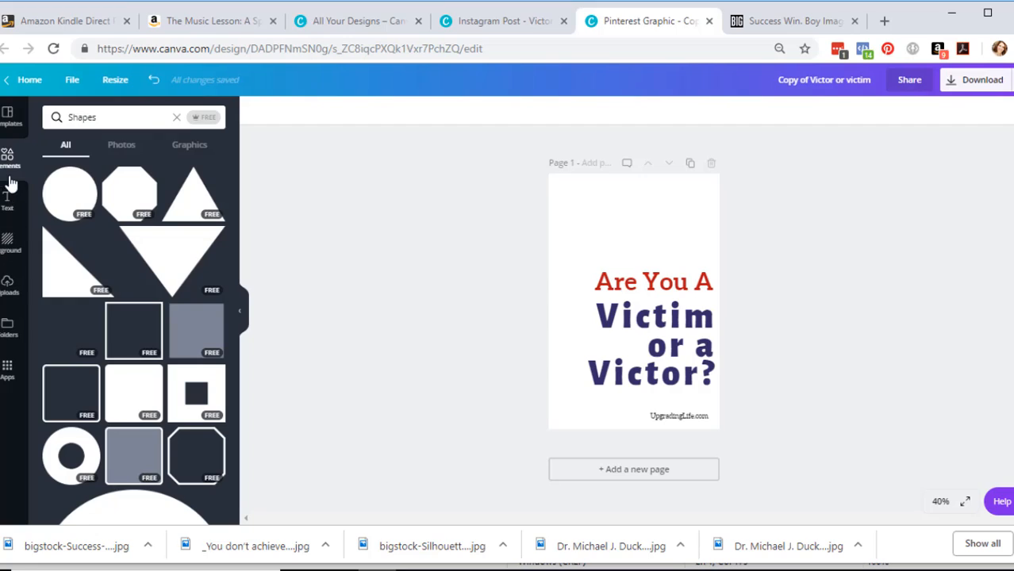
Upload the downloaded image bigstock-Success-Win-Boy-Is-Growing-C-232741117.jpg and add it to the page
left_click(8, 284)
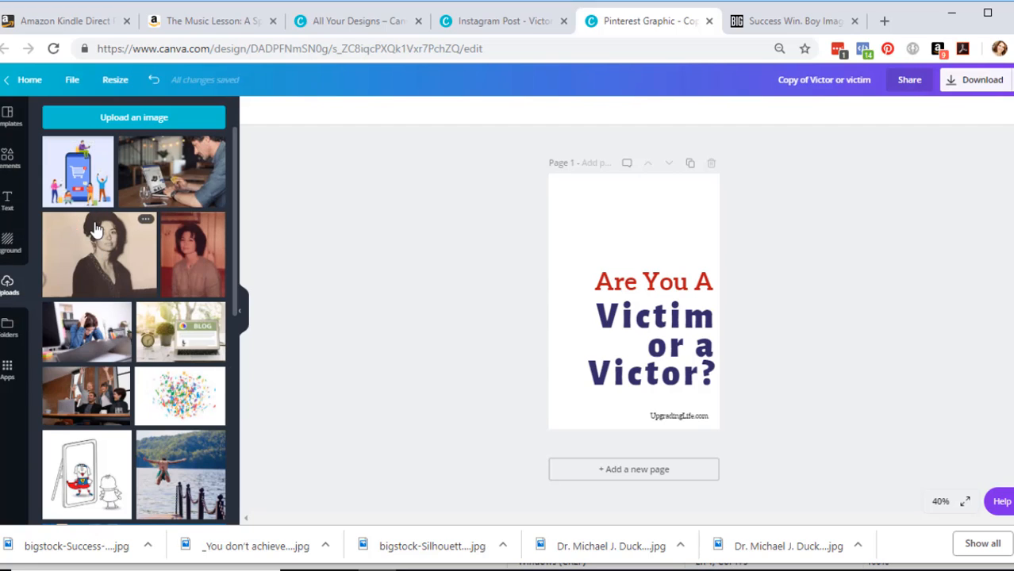
scroll(140, 271, "down", 5)
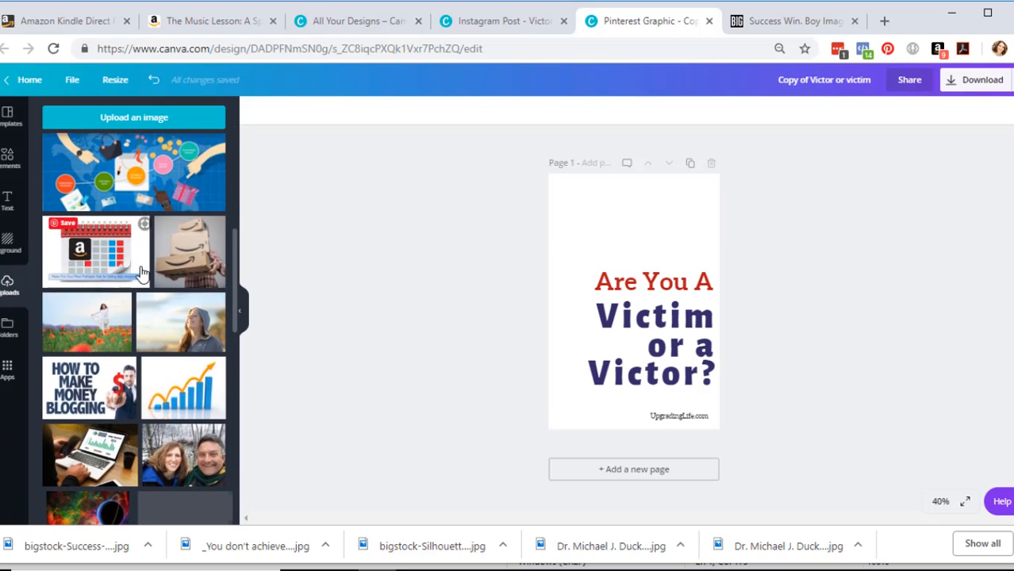
scroll(144, 258, "up", 5)
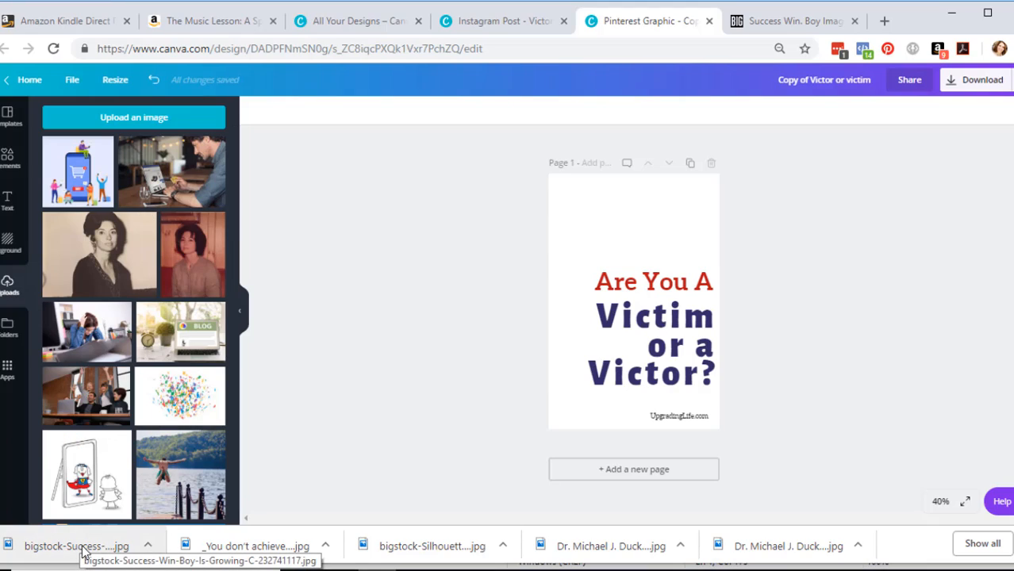
left_click_drag(82, 547, 134, 202)
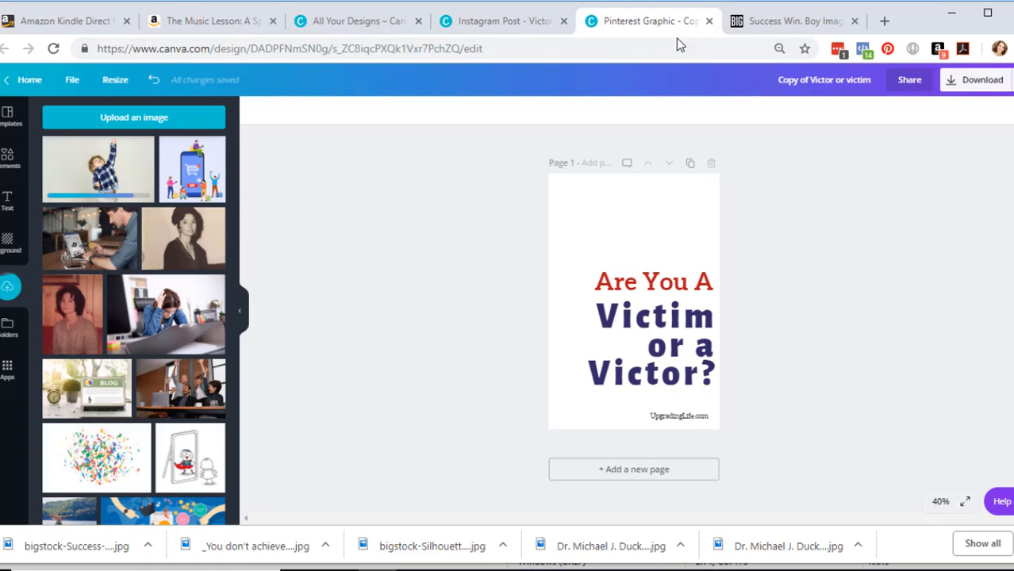
left_click(105, 178)
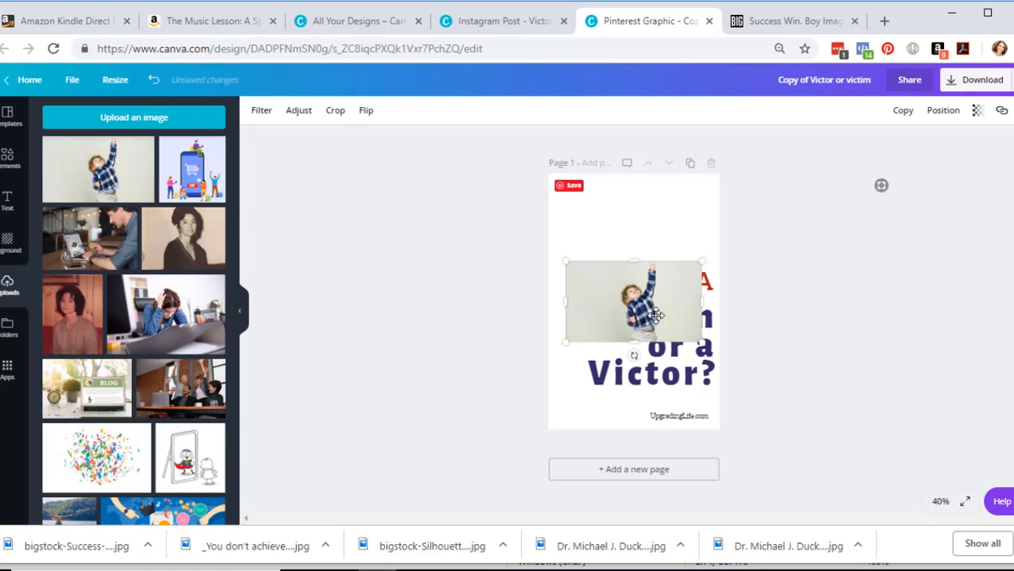
Move the boy photo to the top of the page, enlarge it to about 1,017 × 605 and shift it slightly left
left_click_drag(633, 326, 585, 239)
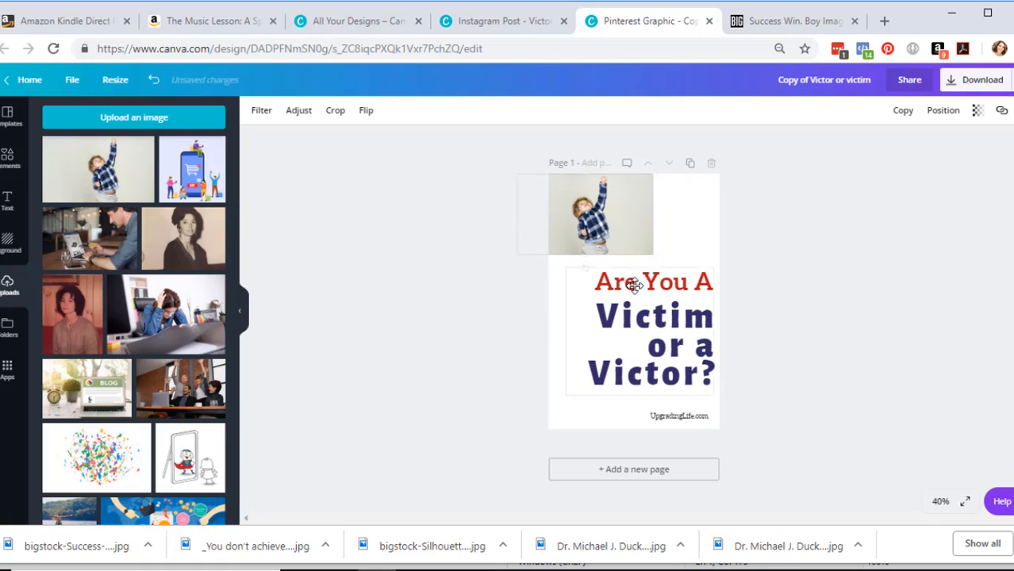
left_click_drag(653, 256, 722, 375)
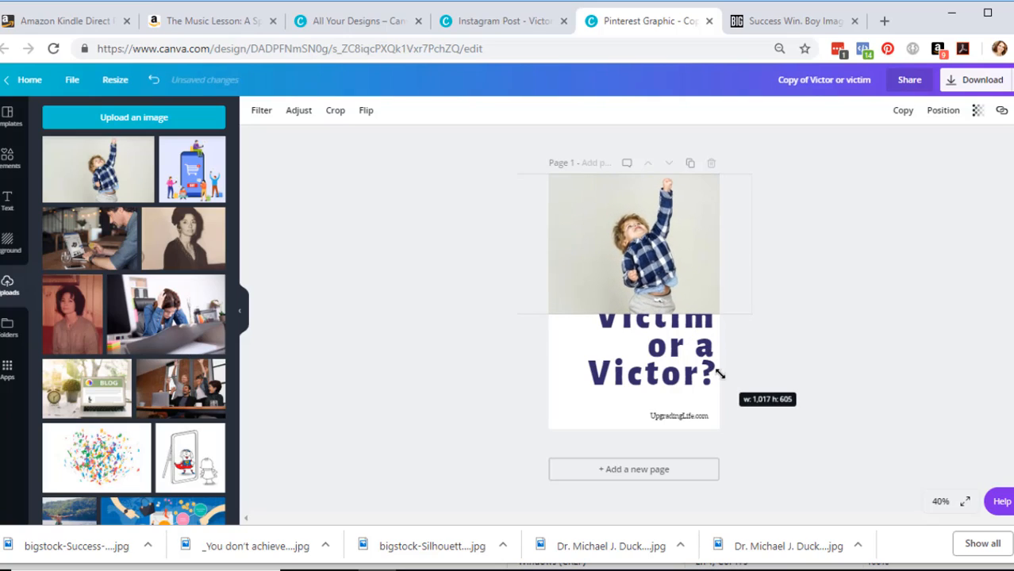
mouse_move(630, 264)
left_mouse_down()
mouse_move(625, 286)
mouse_move(618, 263)
left_mouse_up()
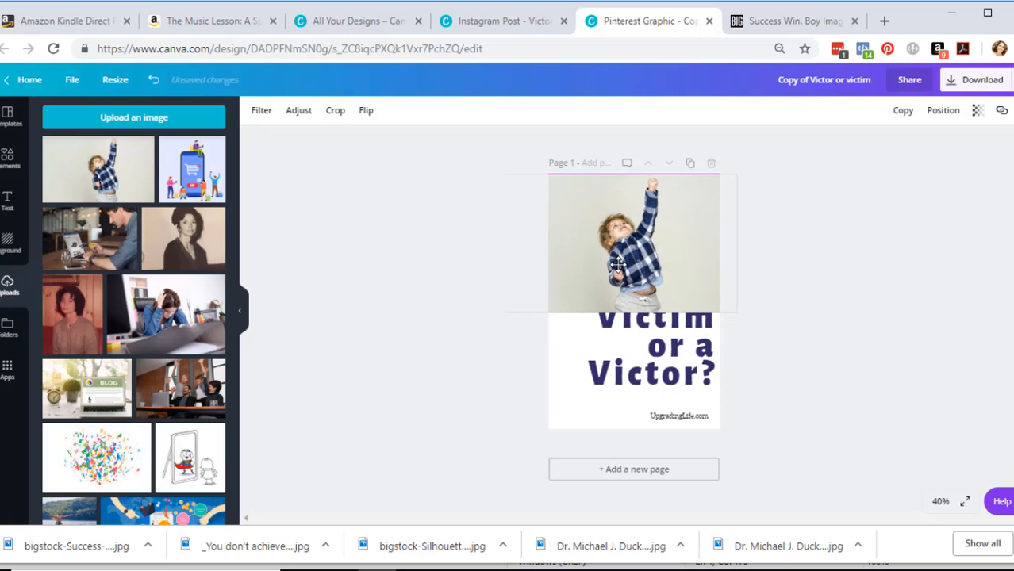
Crop both sides of the boy photo to roughly the page width
left_click(332, 113)
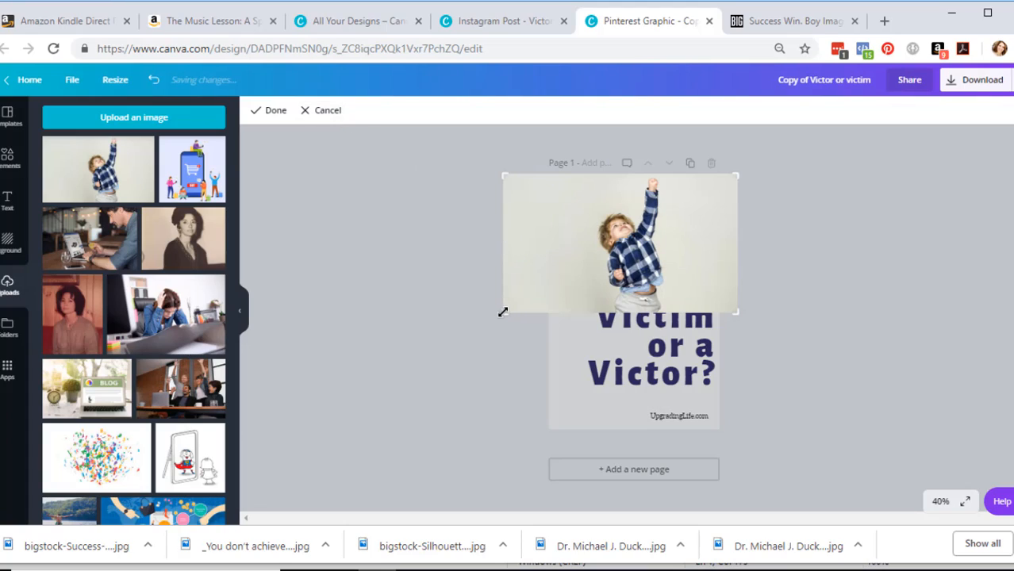
left_click_drag(507, 313, 554, 332)
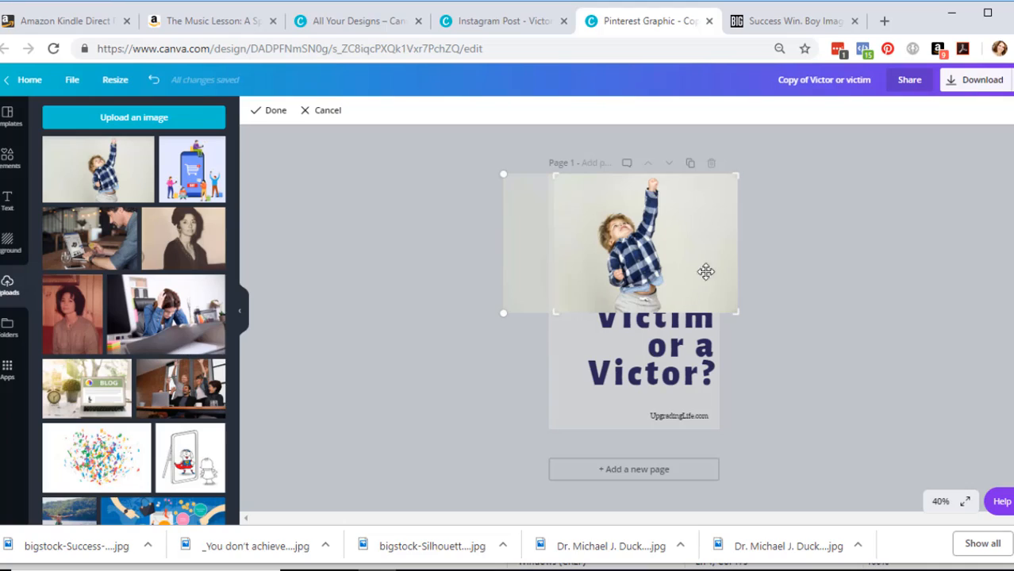
left_click_drag(731, 311, 718, 316)
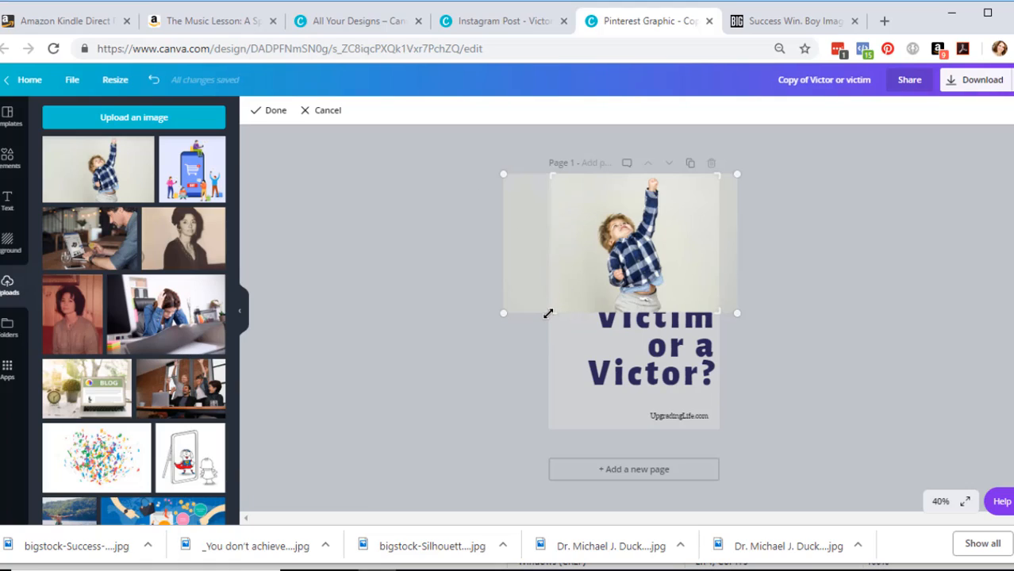
left_click(274, 110)
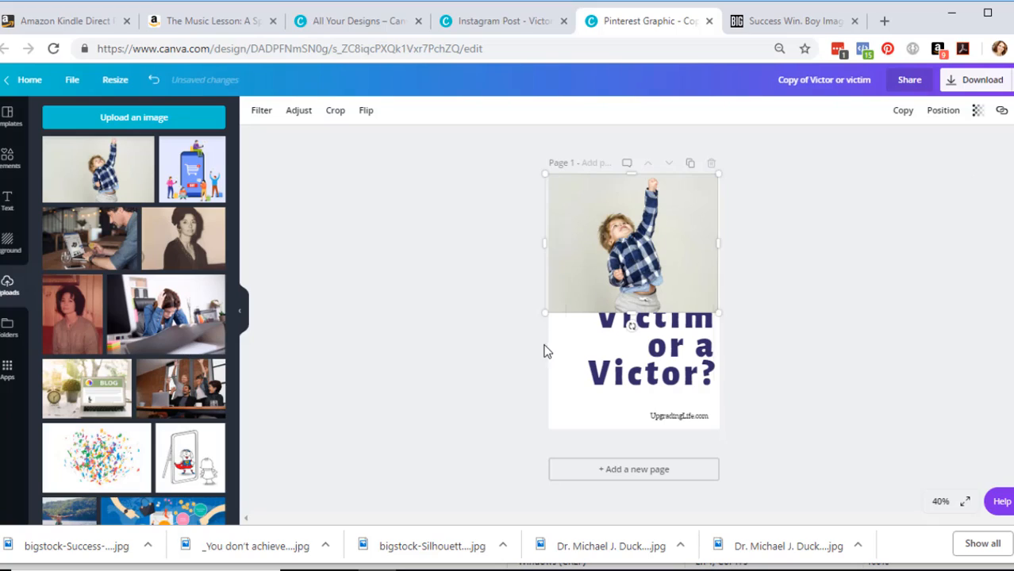
Enlarge the cropped boy photo to cover about the upper three quarters of the page and shift it right to centre it
left_click_drag(543, 311, 500, 379)
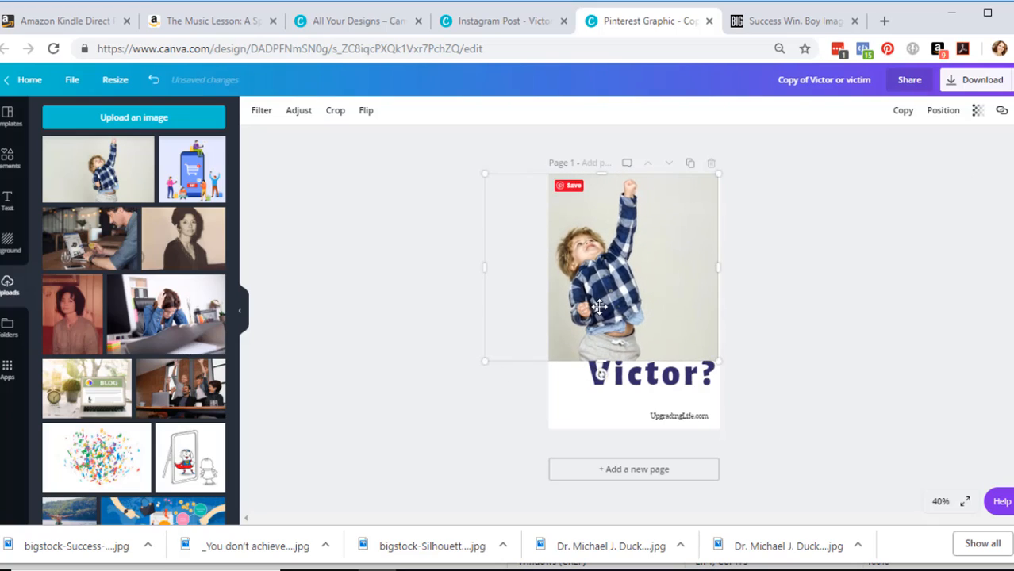
mouse_move(599, 298)
left_mouse_down()
mouse_move(613, 315)
mouse_move(618, 304)
left_mouse_up()
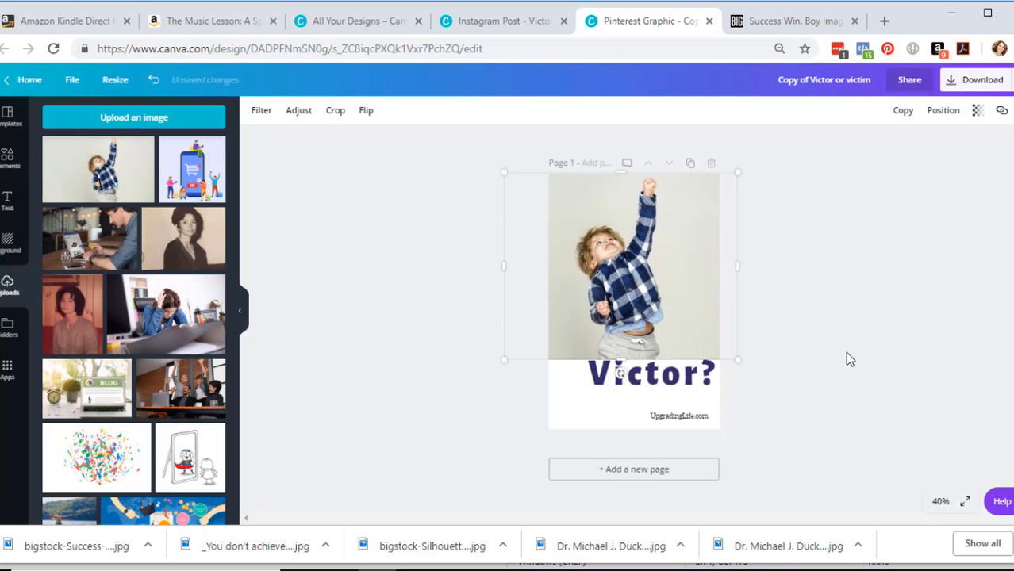
Move the grouped heading down to just above the website text and send the boy photo behind the heading and white square
mouse_move(613, 388)
left_mouse_down()
mouse_move(578, 433)
mouse_move(617, 426)
mouse_move(635, 403)
mouse_move(627, 400)
mouse_move(635, 404)
mouse_move(619, 398)
left_mouse_up()
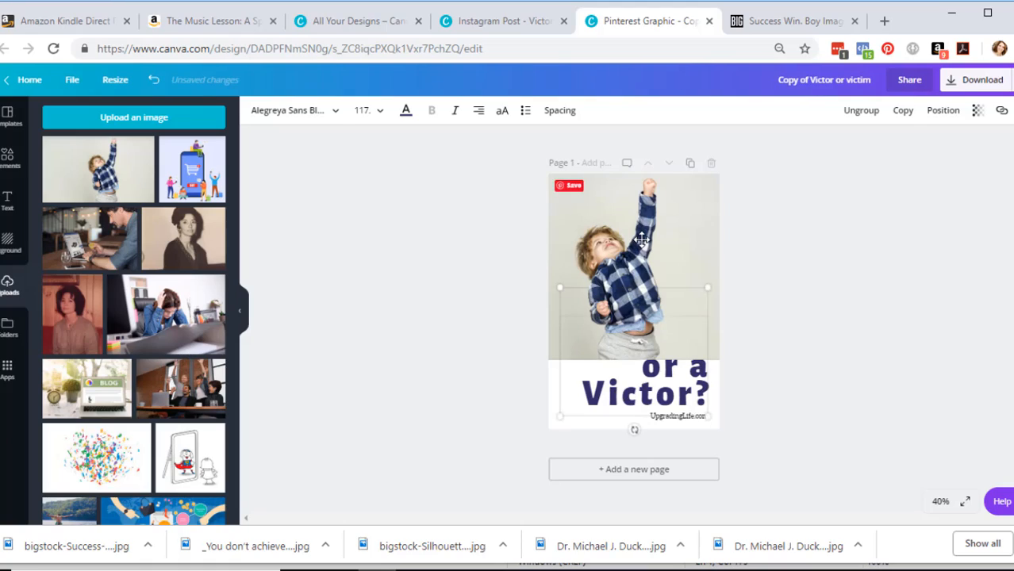
left_click(641, 242)
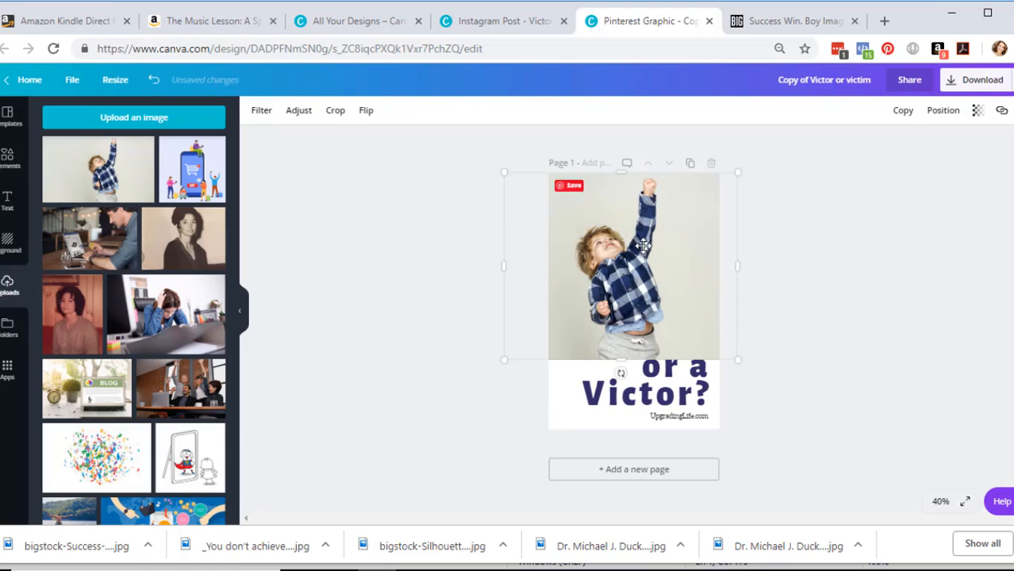
left_click(936, 112)
left_click(899, 176)
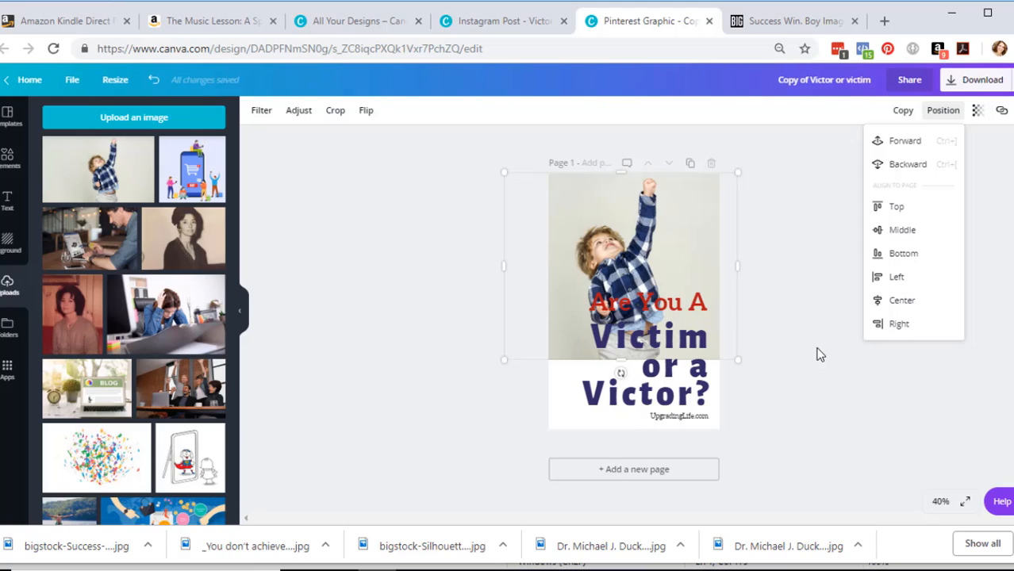
left_click(899, 168)
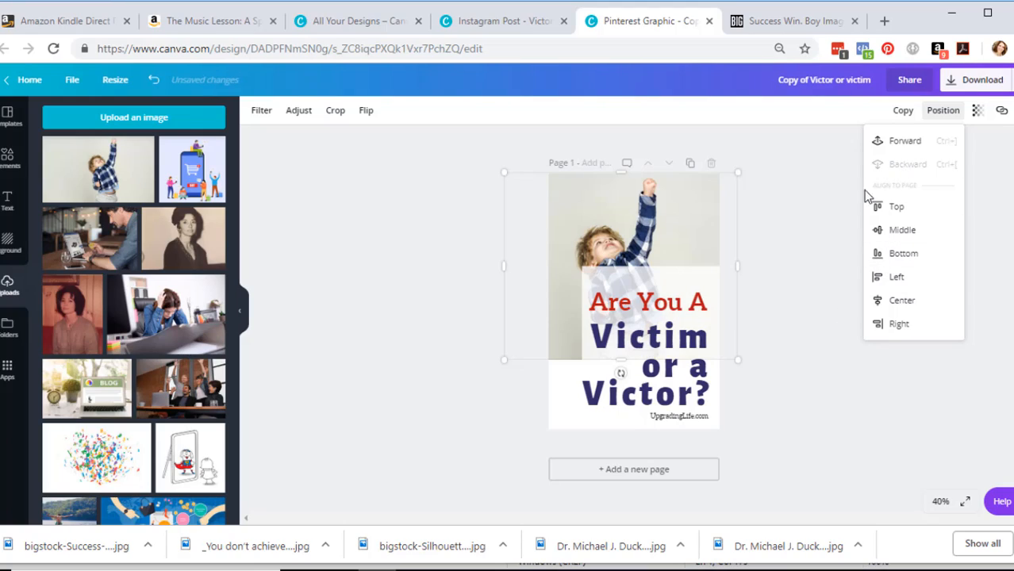
Lower the top edge of the translucent white square to just above "Are You A", making its height about 497
left_click(668, 299)
left_click(659, 272)
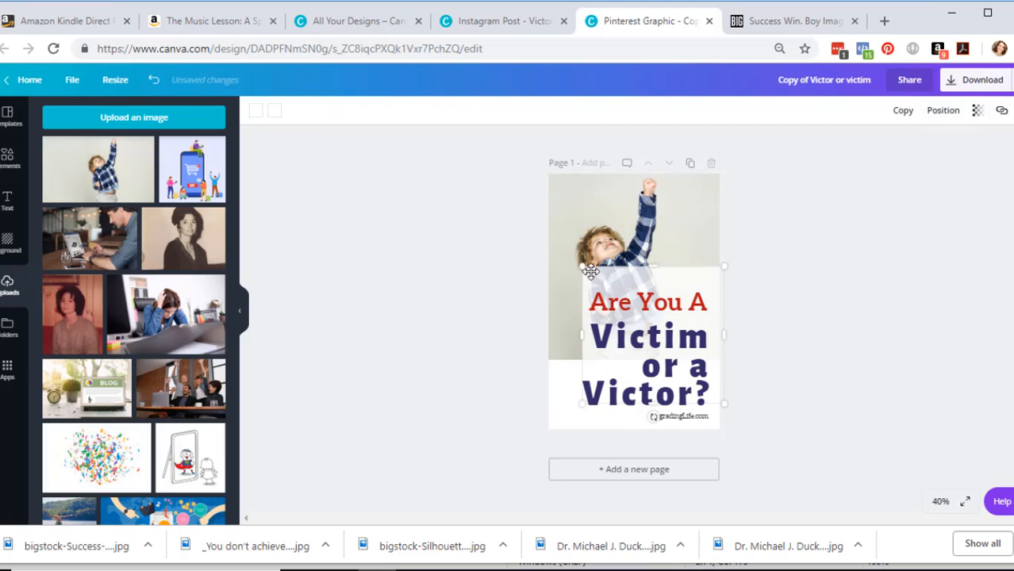
left_click_drag(650, 266, 650, 289)
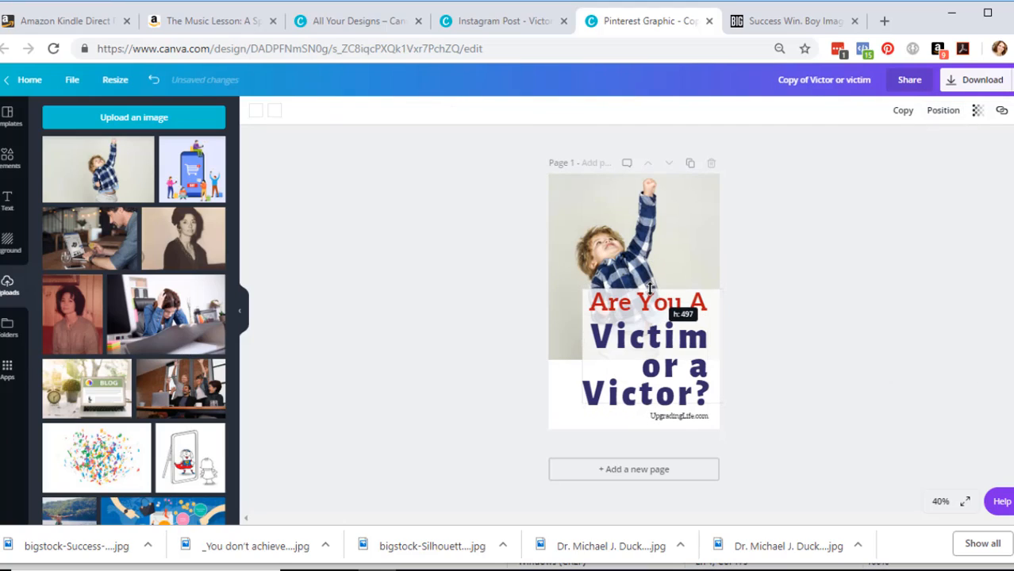
Extend the translucent white square slightly to the left and downward, making its height about 522
mouse_move(584, 350)
left_mouse_down()
mouse_move(541, 351)
mouse_move(576, 357)
left_mouse_up()
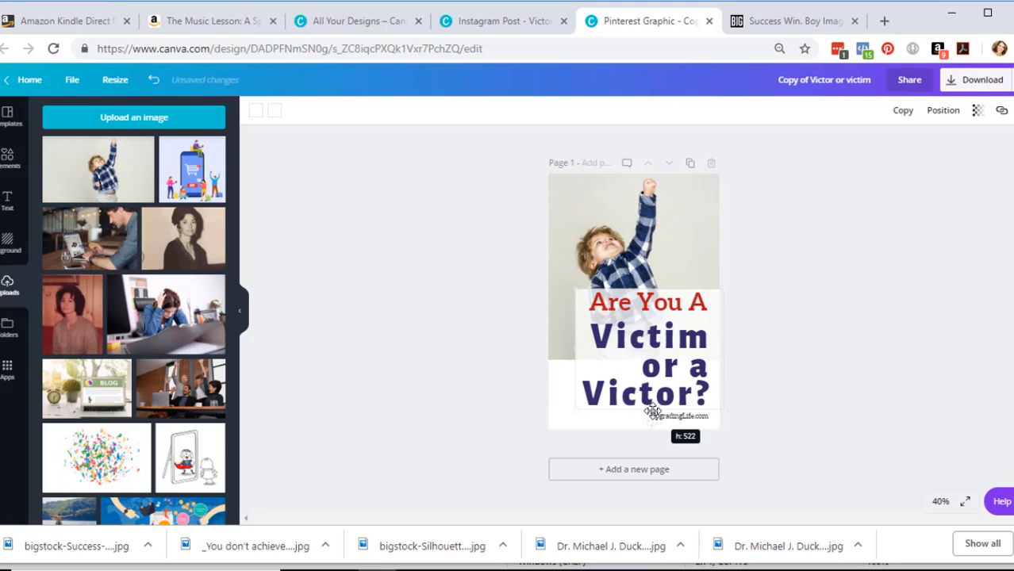
left_click(812, 403)
Enlarge the boy photo to cover the full page height and shift it right so the boy's face shows
left_click(657, 244)
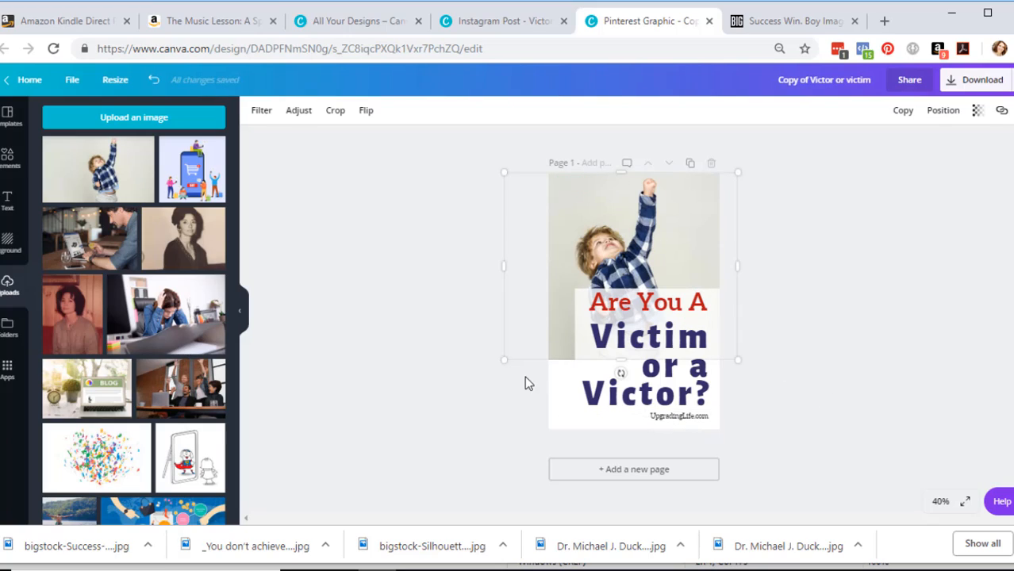
left_click_drag(505, 363, 446, 472)
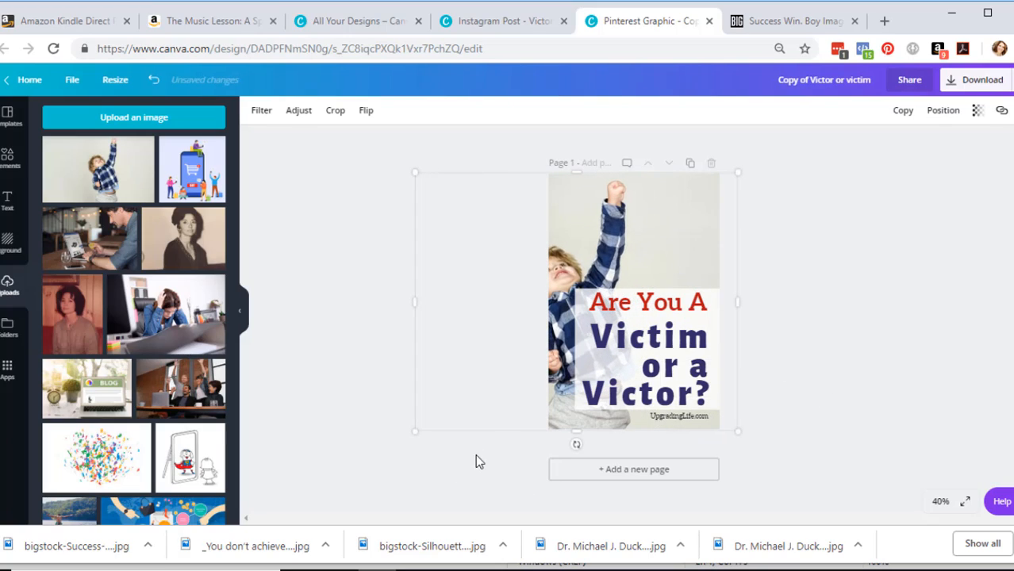
left_click_drag(591, 243, 652, 238)
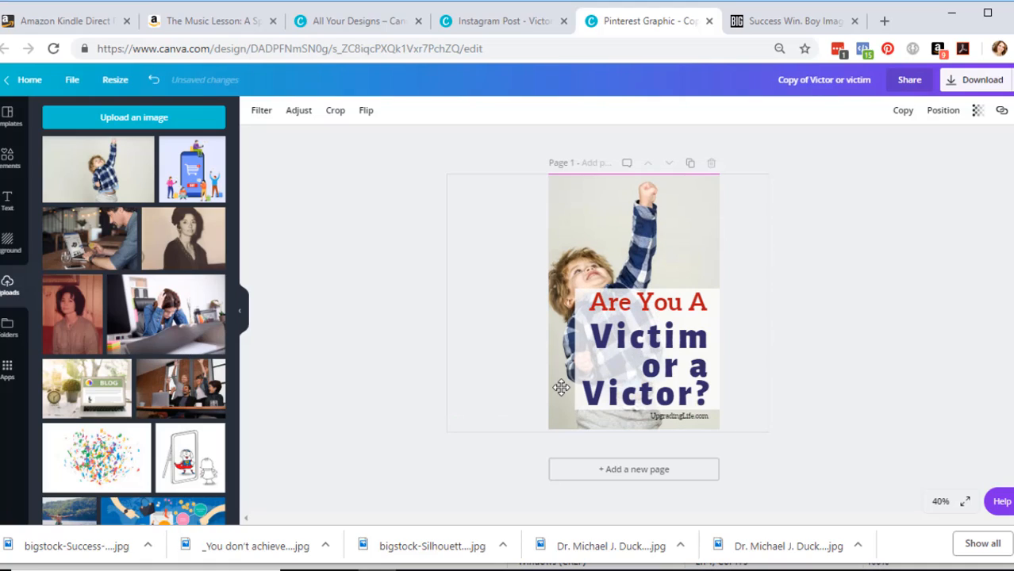
Move the grouped heading up to the top of the page and delete the translucent white square
left_click_drag(561, 388, 568, 387)
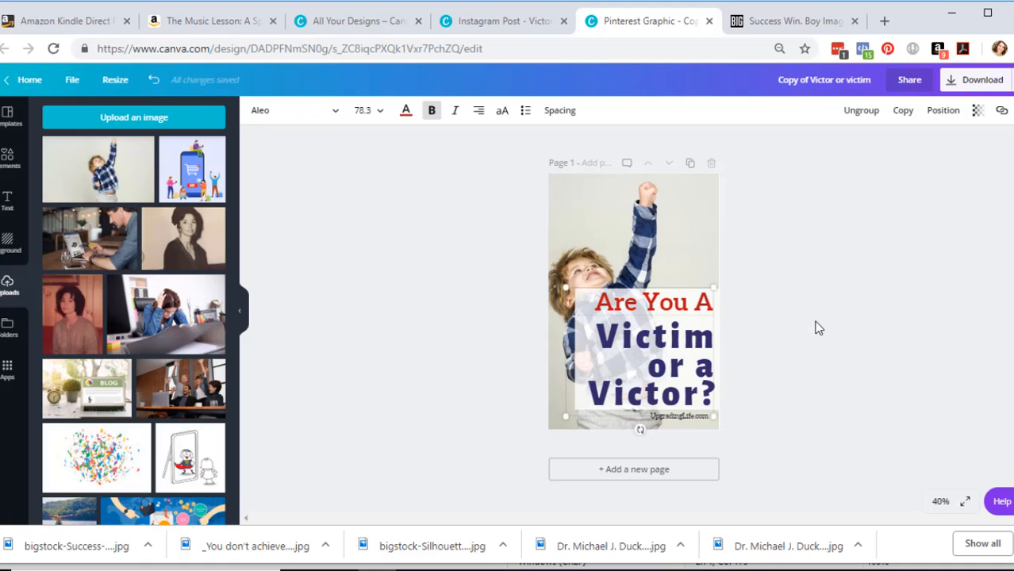
left_click_drag(676, 370, 665, 258)
left_click(656, 363)
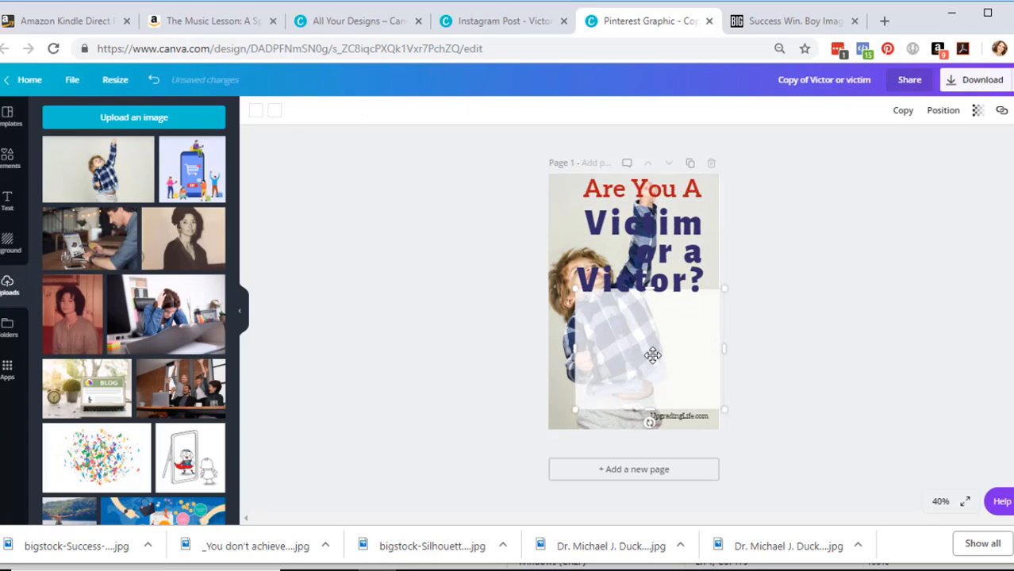
key("Delete")
Shrink the grouped heading from its upper-left corner, bringing the navy lines to font size 68.0
left_click(667, 270)
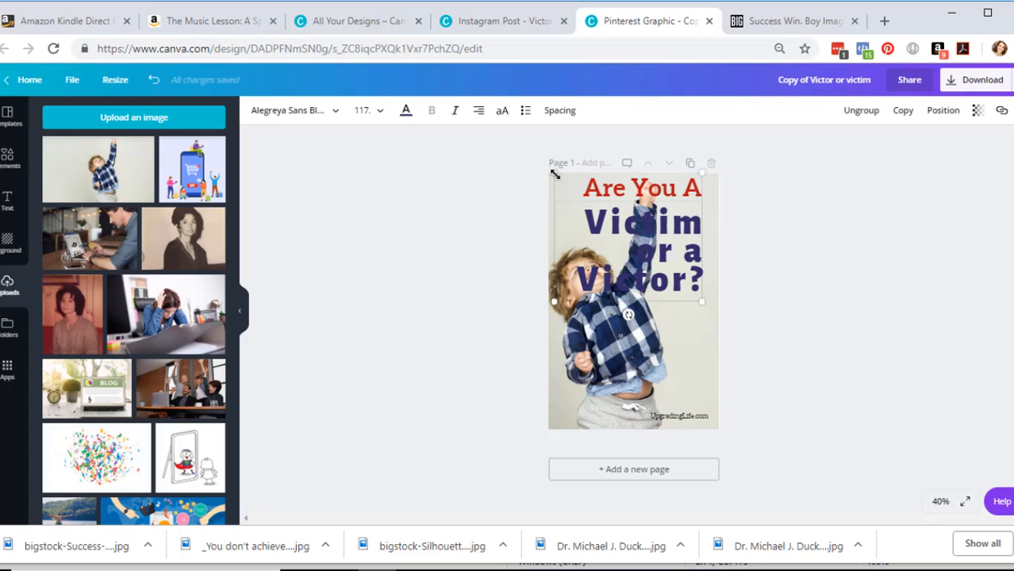
left_click_drag(554, 174, 617, 227)
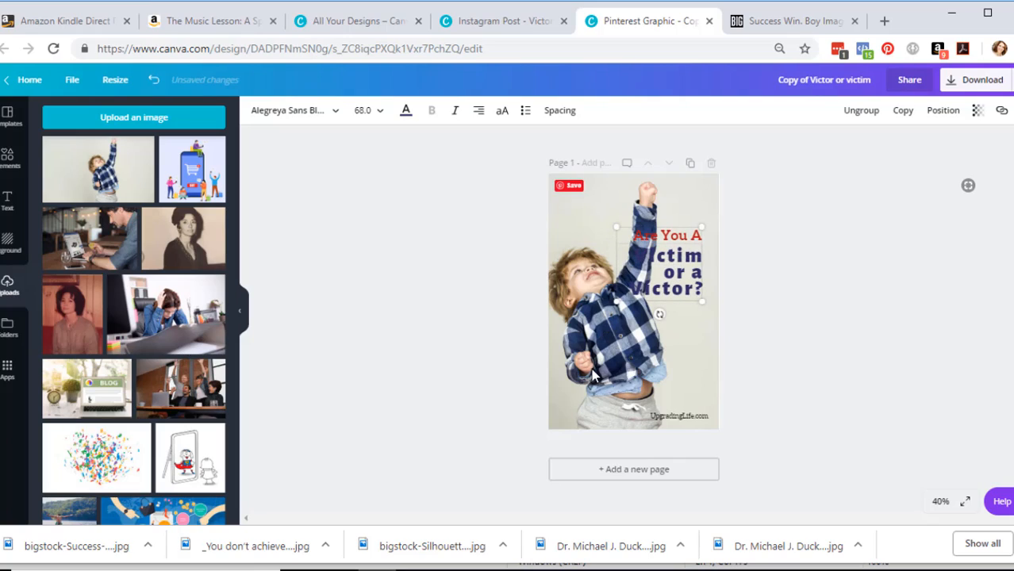
Shift the boy photo slightly left within its crop frame and apply the crop
left_click(579, 368)
double_click(610, 373)
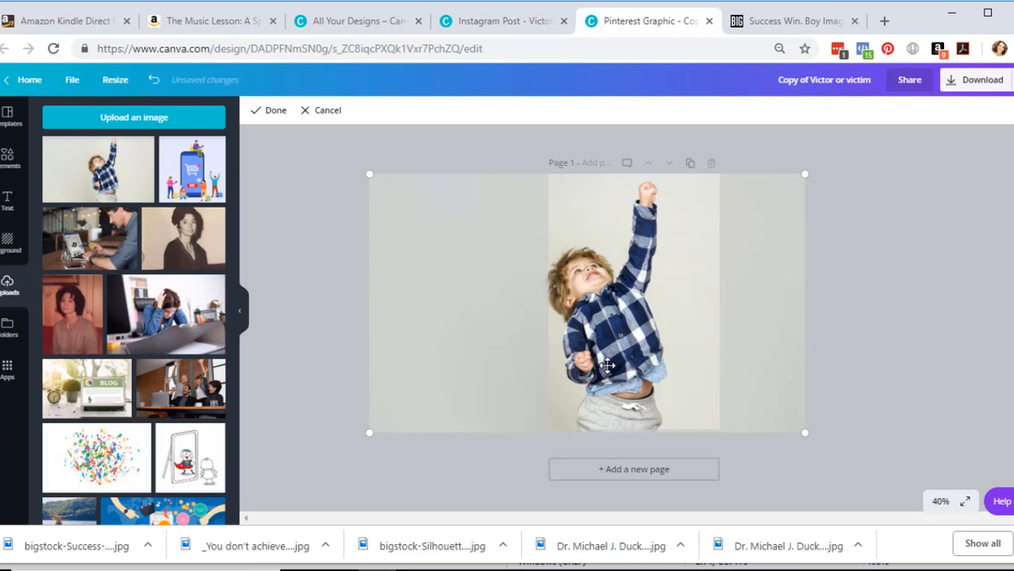
left_click_drag(619, 349, 574, 331)
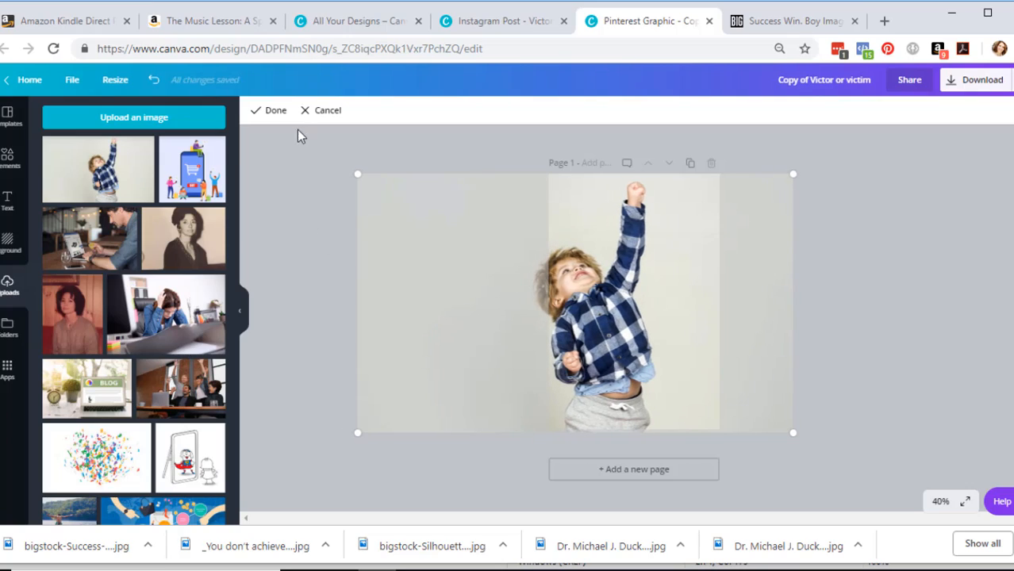
left_click(255, 108)
Move the grouped heading down beside the boy's arm and against the page's right edge
left_click_drag(769, 226, 646, 298)
left_click_drag(676, 263, 690, 297)
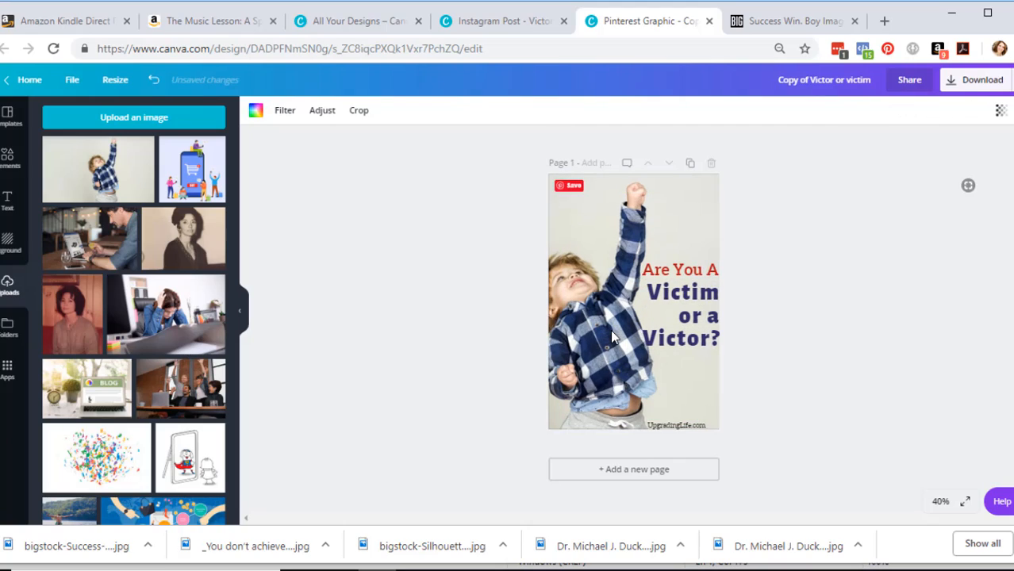
Delete the full-page boy photo and move the heading slightly inward from the page's right edge
double_click(611, 335)
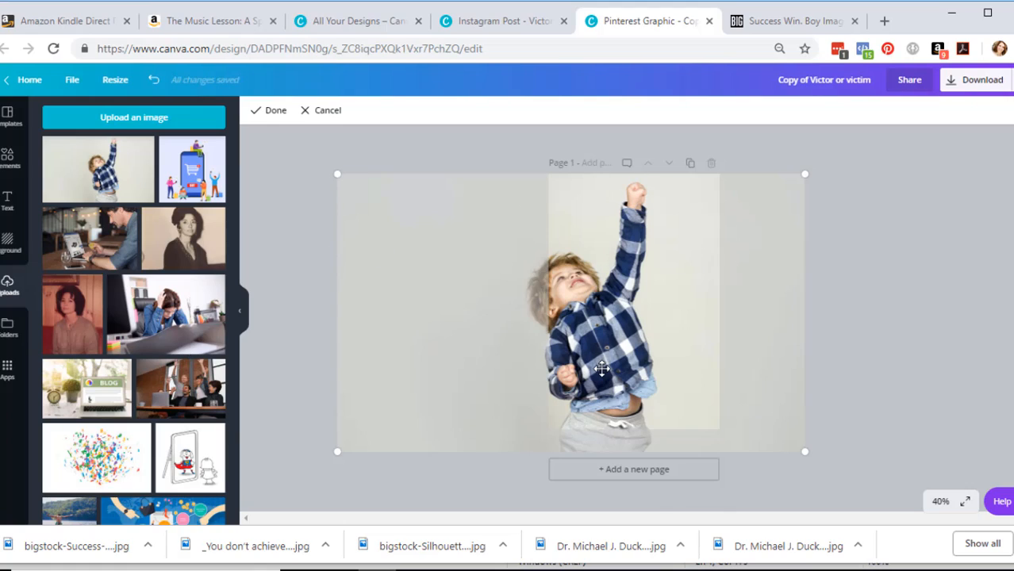
key("Delete")
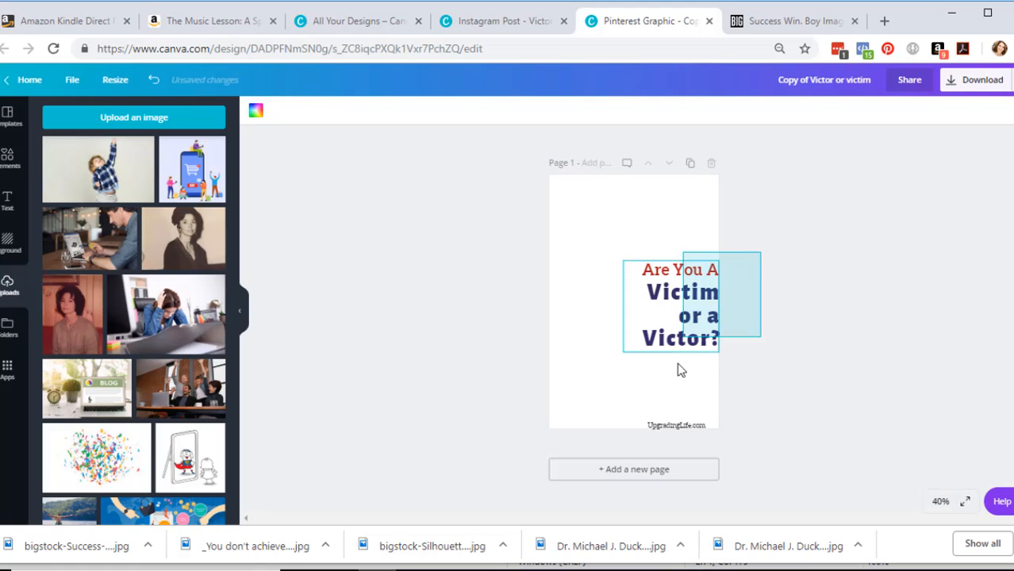
left_click(673, 366)
left_click_drag(670, 364, 661, 334)
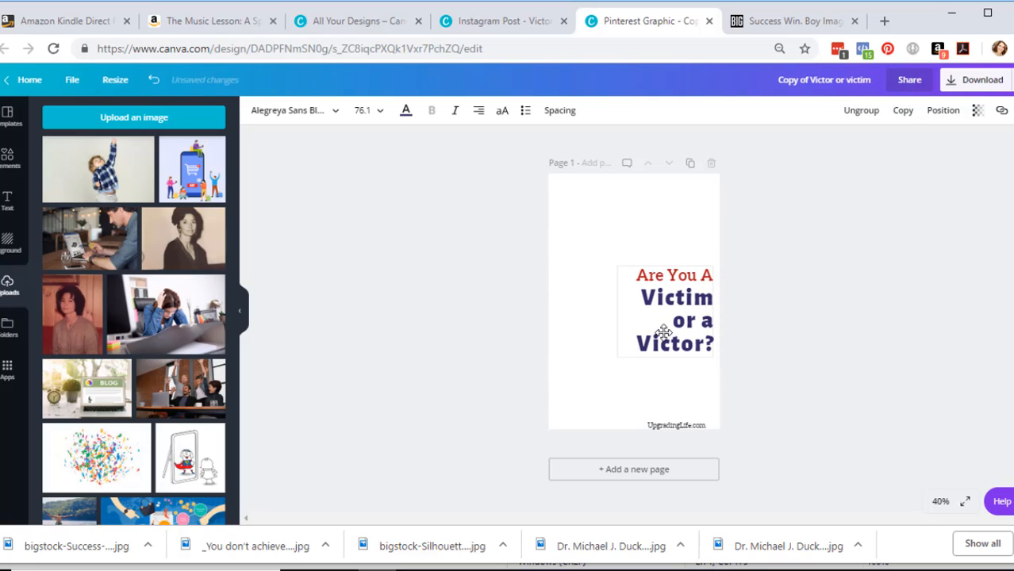
left_click_drag(99, 176, 567, 271)
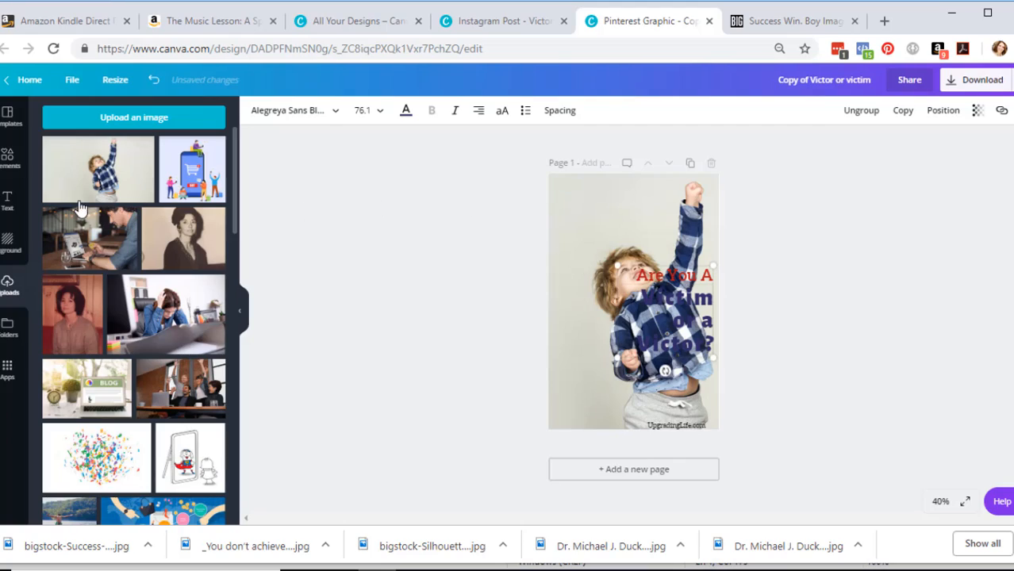
left_click(580, 214)
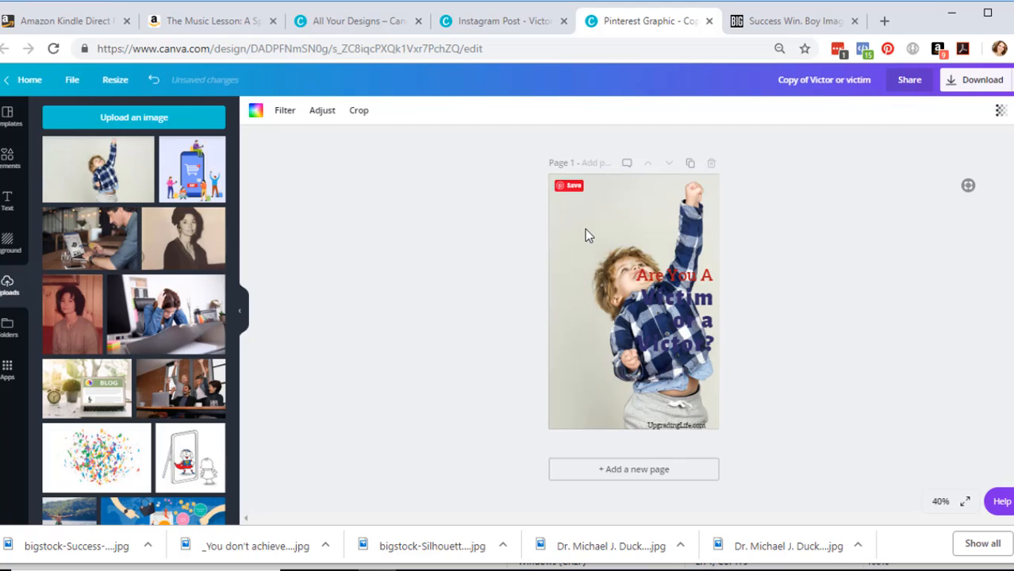
double_click(568, 271)
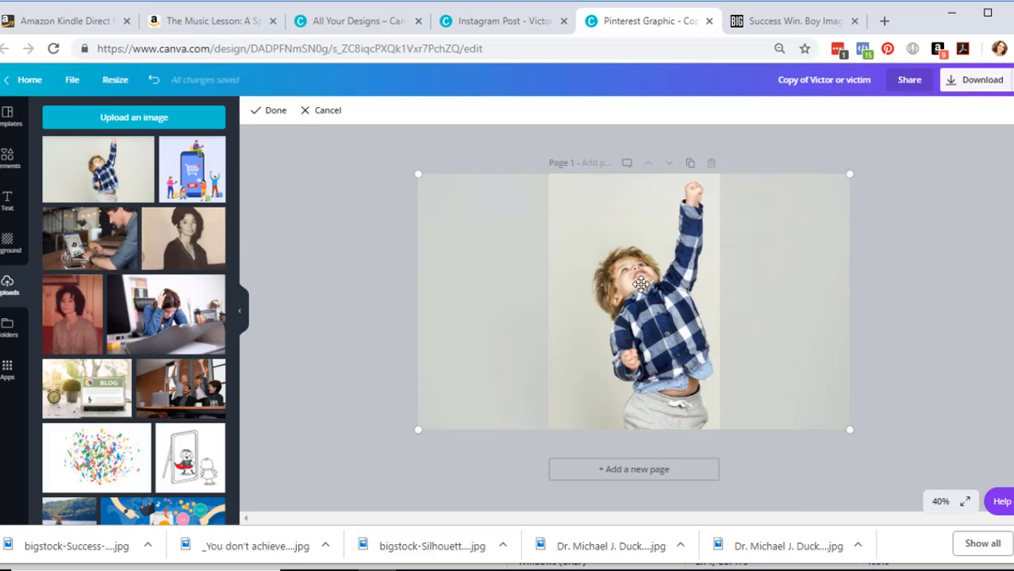
key("Delete")
Add the boy photo as a free image, enlarge it to about three quarters of the page height, and place the boy along the left edge
left_click_drag(98, 169, 610, 319)
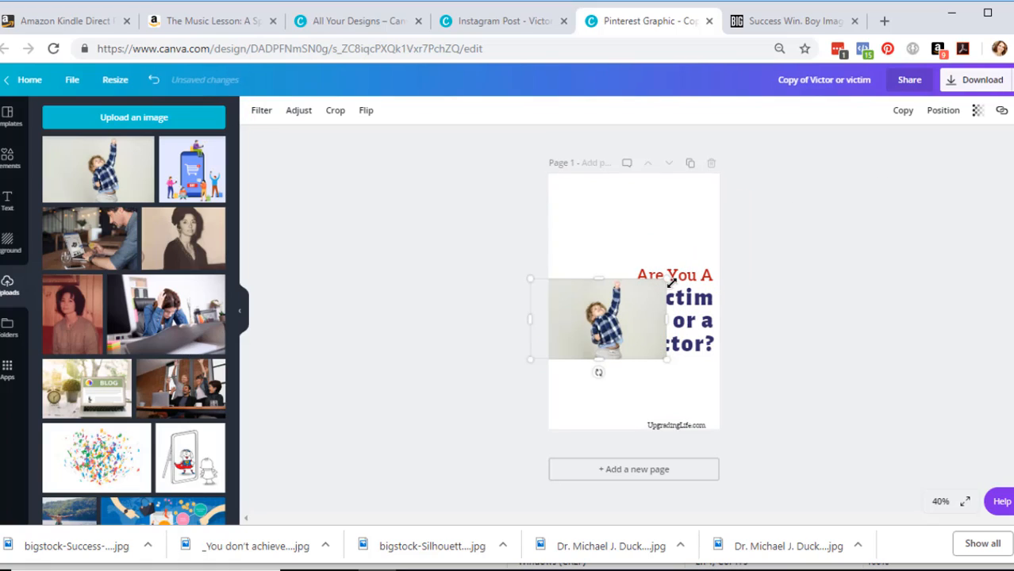
left_click_drag(669, 278, 786, 209)
left_click_drag(532, 359, 453, 413)
left_click_drag(615, 343, 607, 342)
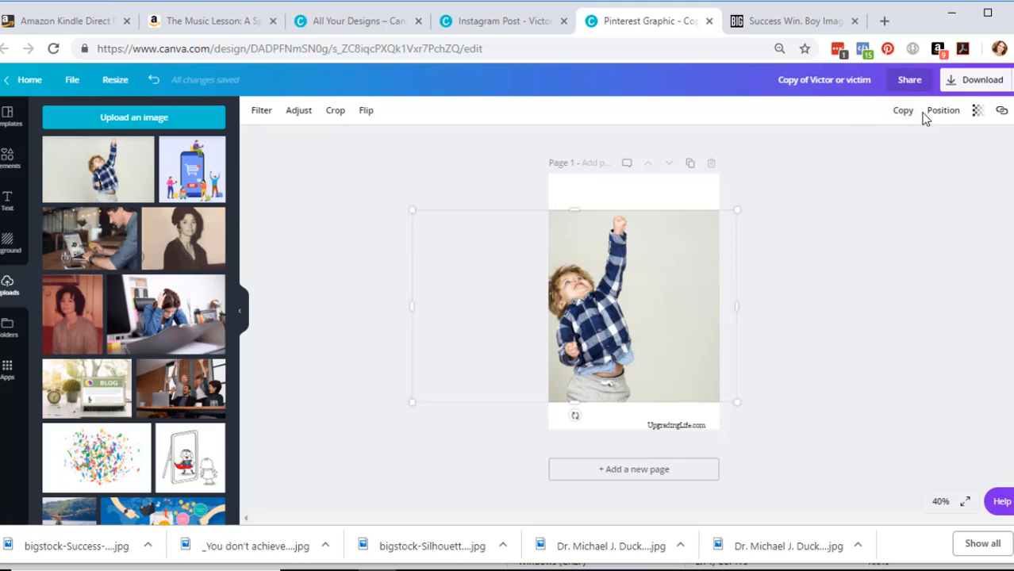
Send the boy photo backward behind the grouped heading
left_click(944, 118)
left_click(916, 170)
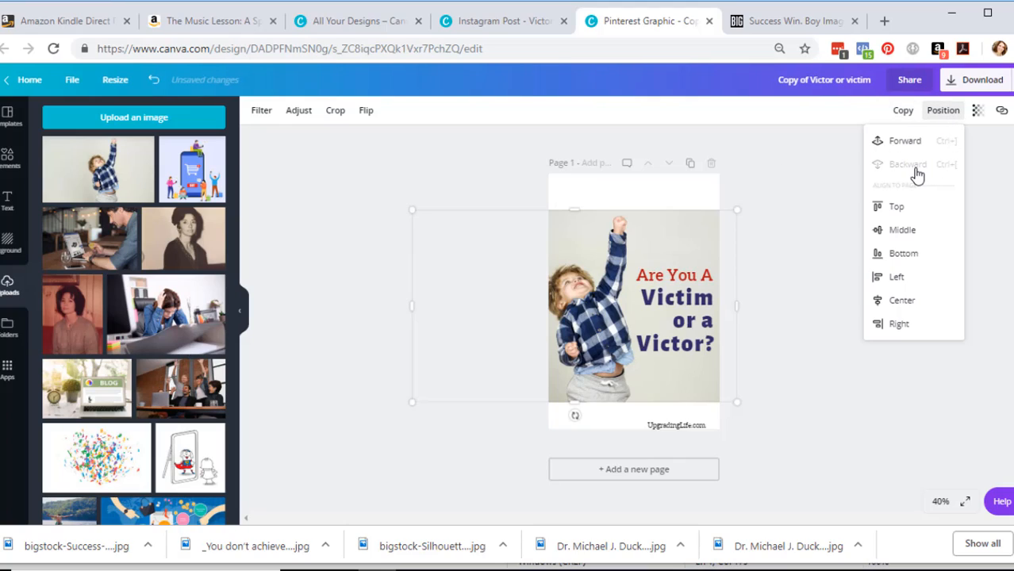
left_click(809, 414)
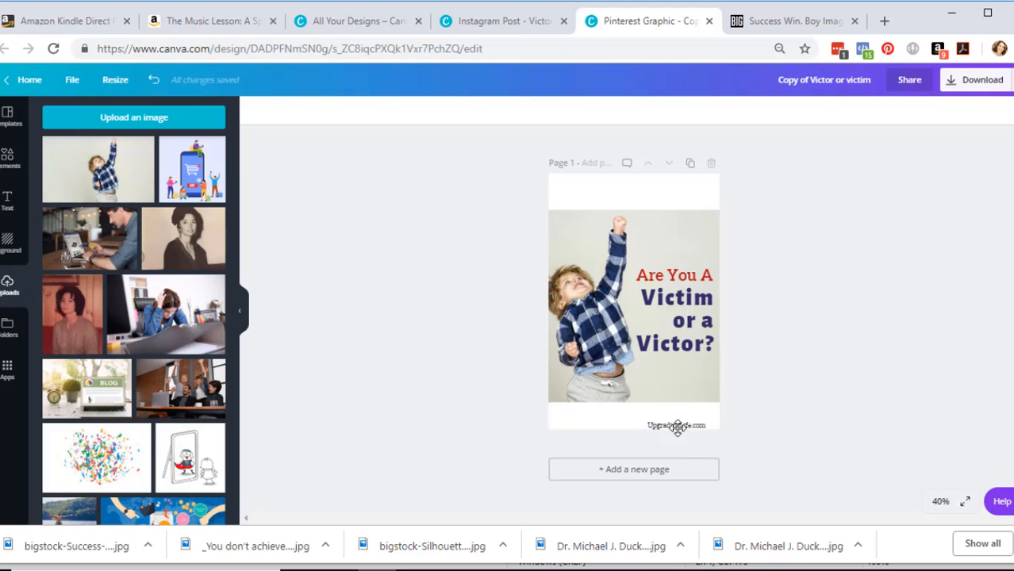
Move the UpgradingLife.com text up slightly within the white strip below the photo
left_click_drag(676, 425, 679, 416)
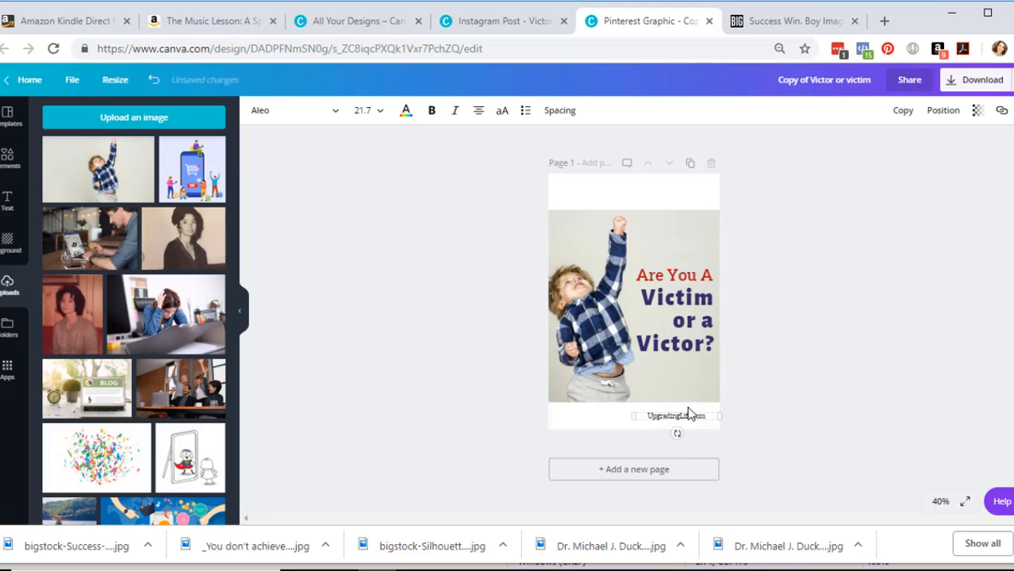
left_click(604, 319)
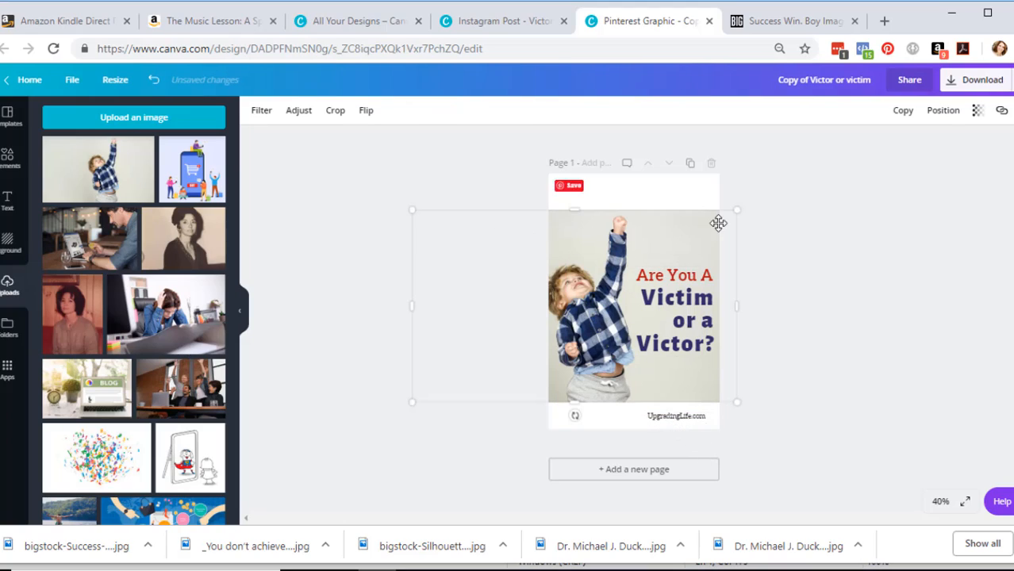
left_click(362, 238)
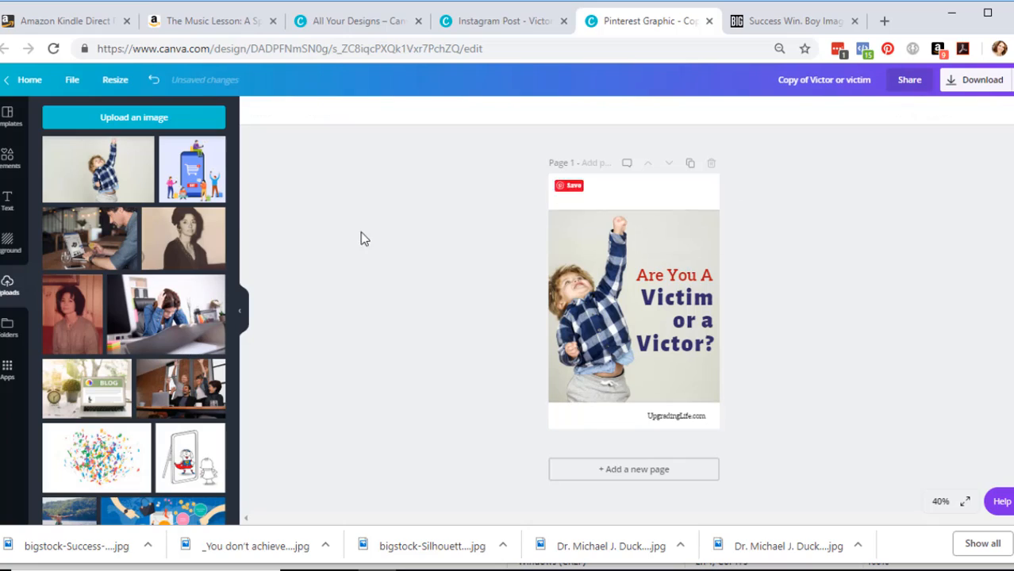
Set the page background to the solid dark navy from the document colors
left_click(10, 242)
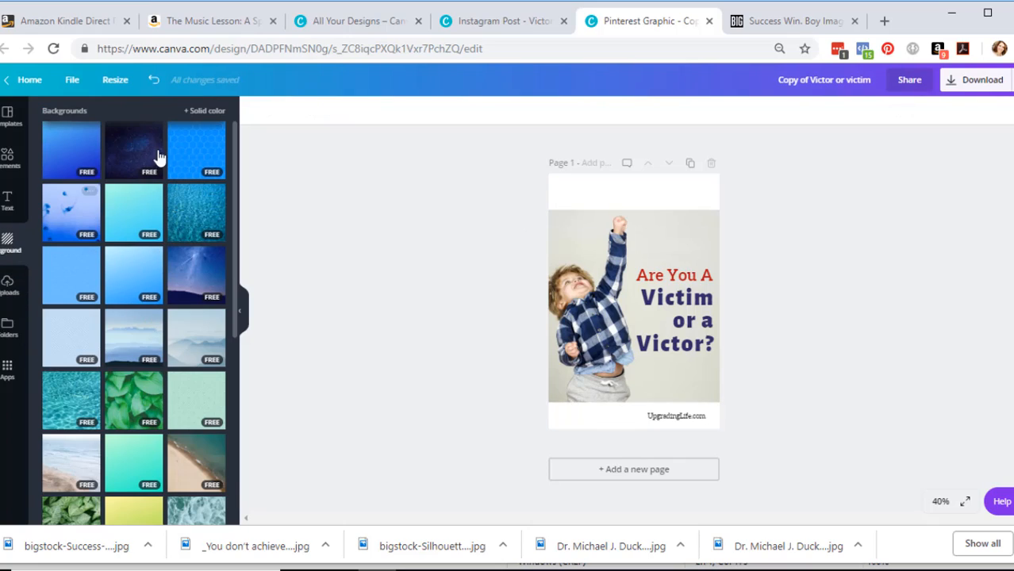
left_click(200, 111)
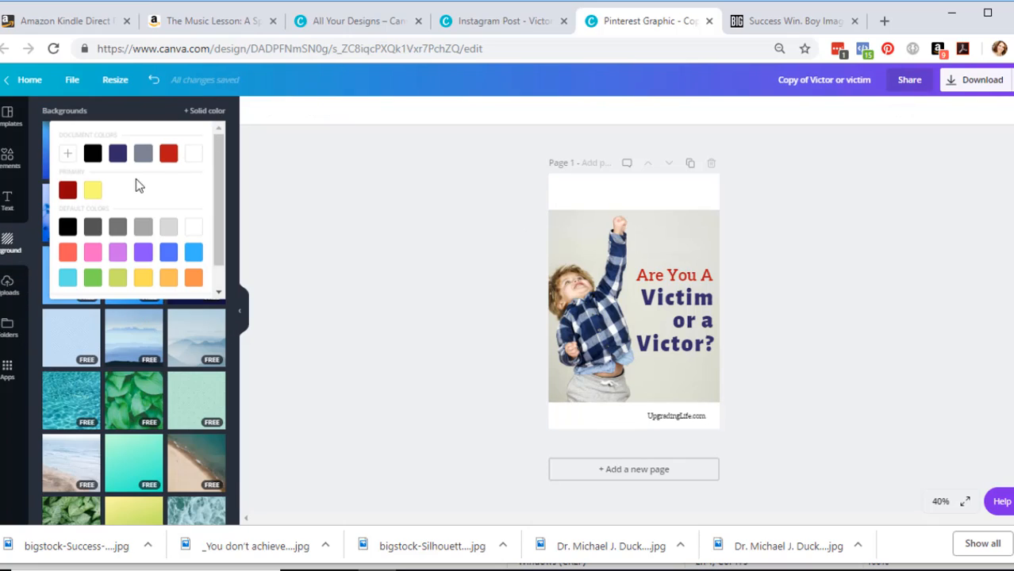
left_click(168, 229)
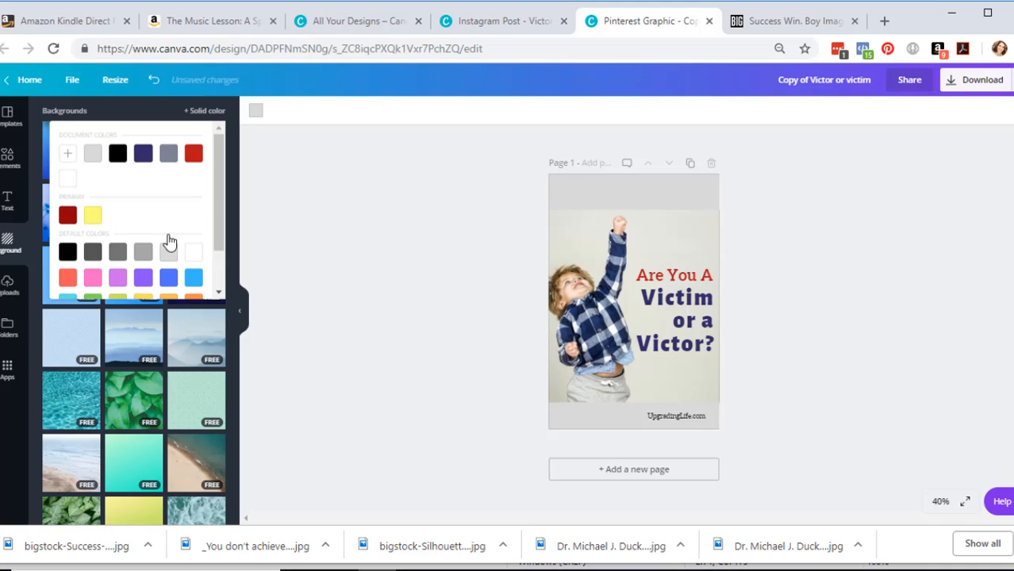
left_click(143, 154)
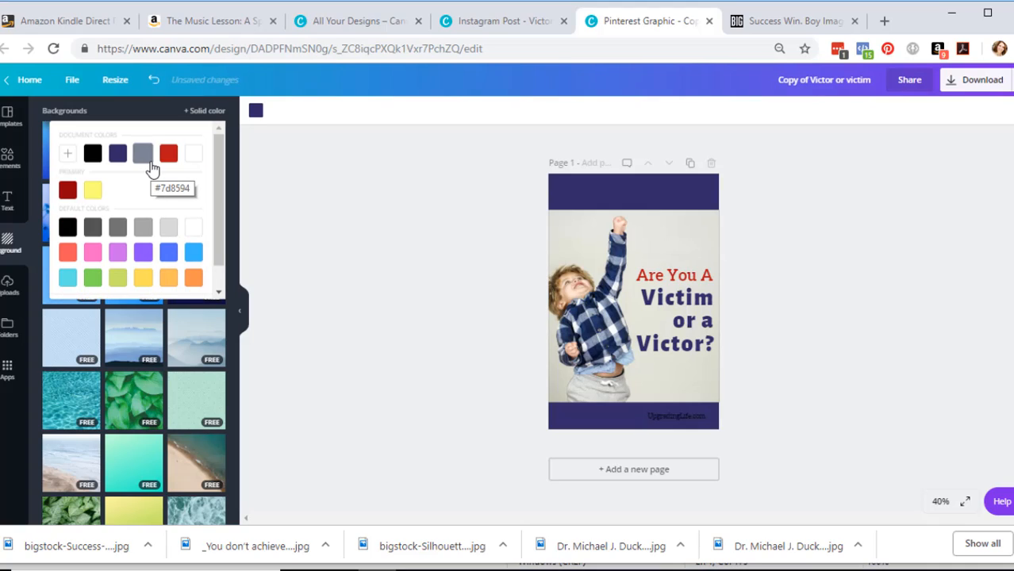
Widen the UpgradingLife.com text box to the full page width so the text is centred
left_click(671, 415)
left_click_drag(633, 416, 548, 422)
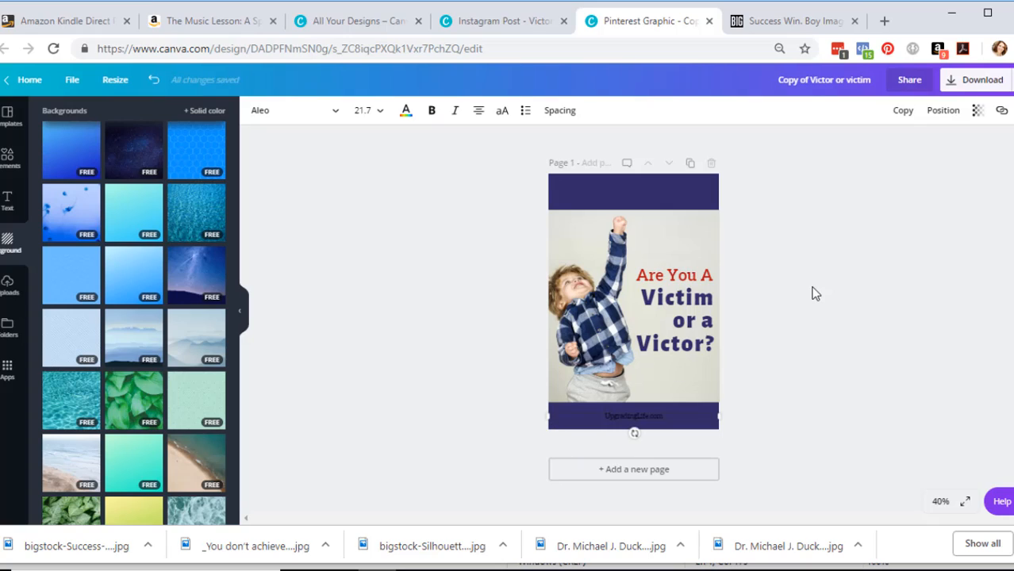
Move the photo and heading together up to the top of the page, and lower the website text slightly
left_click(812, 284)
left_click_drag(763, 219, 593, 352)
left_click(812, 427)
left_click_drag(636, 417, 637, 420)
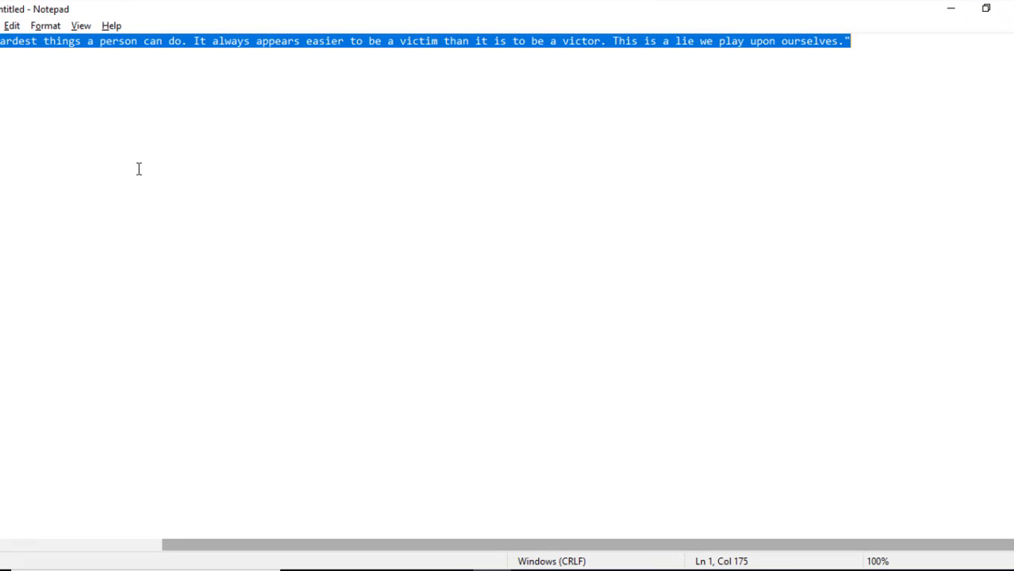
Copy the selected victim-and-victor quote from Notepad and return to the Canva design
right_click(104, 47)
left_click(48, 93)
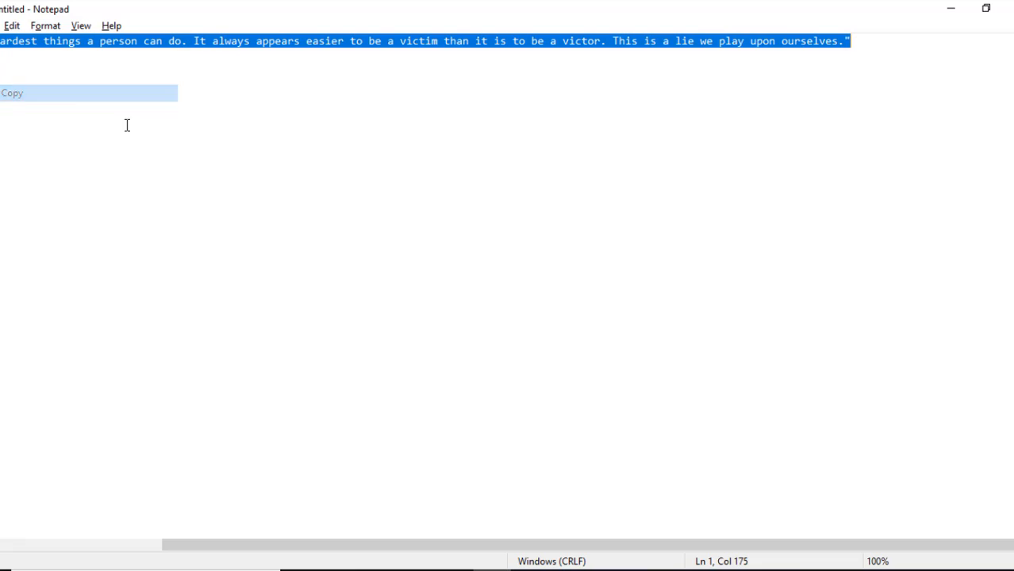
key("alt+Tab")
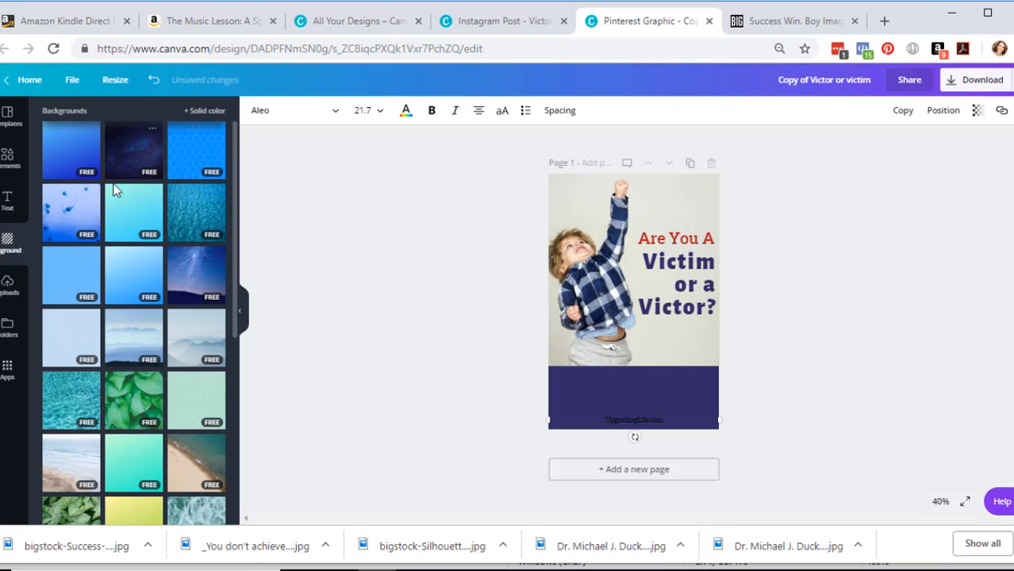
Paste the copied quote into a new body text box on the navy band, widened to the full page width
left_click(8, 201)
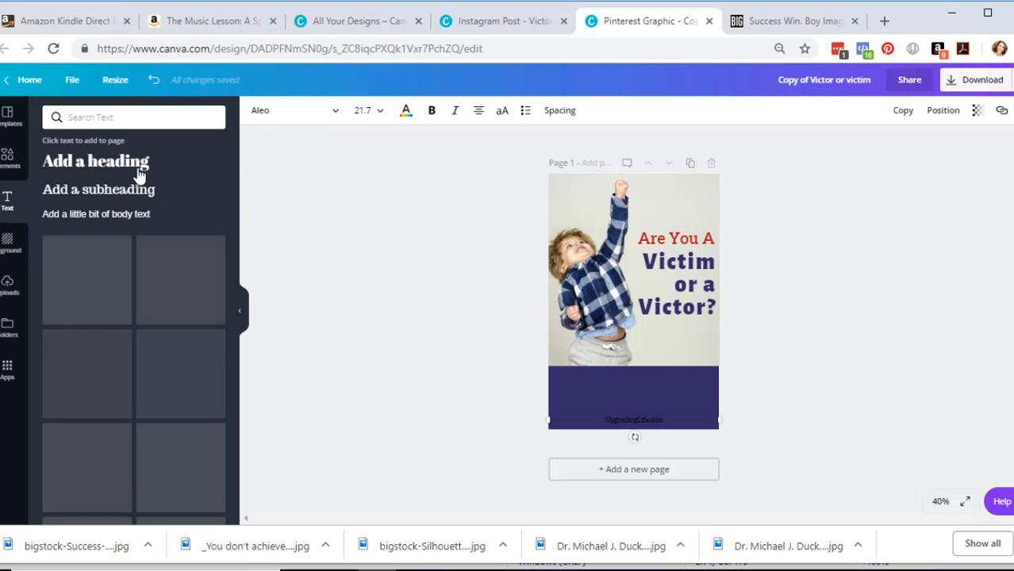
left_click(114, 191)
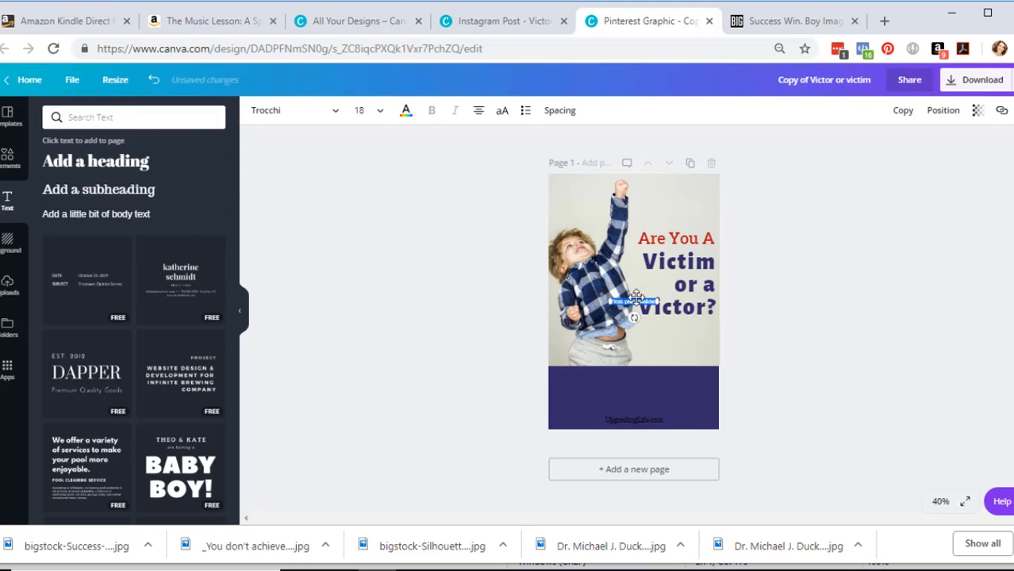
left_click_drag(637, 295, 631, 381)
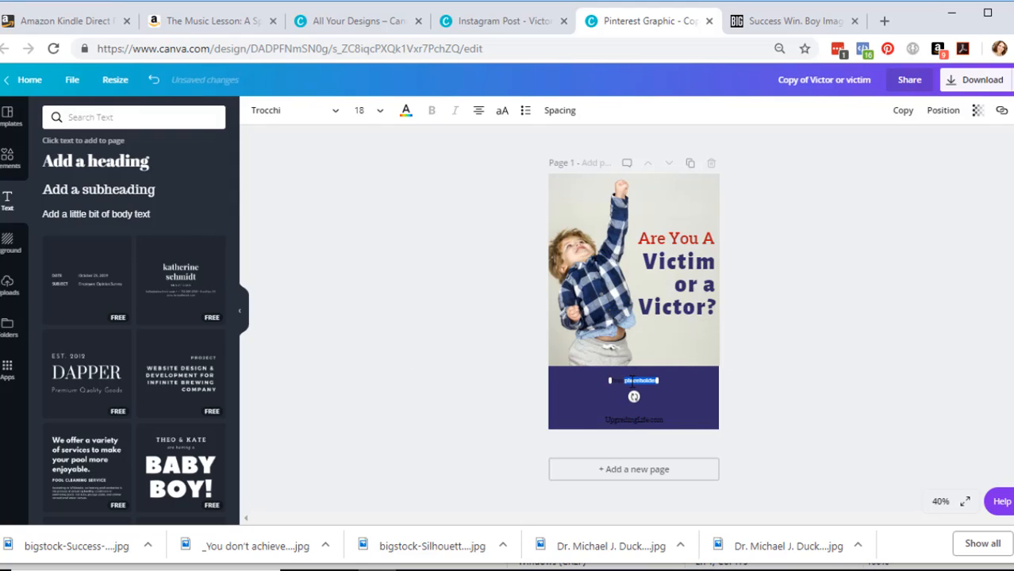
type("This")
key("ctrl+v")
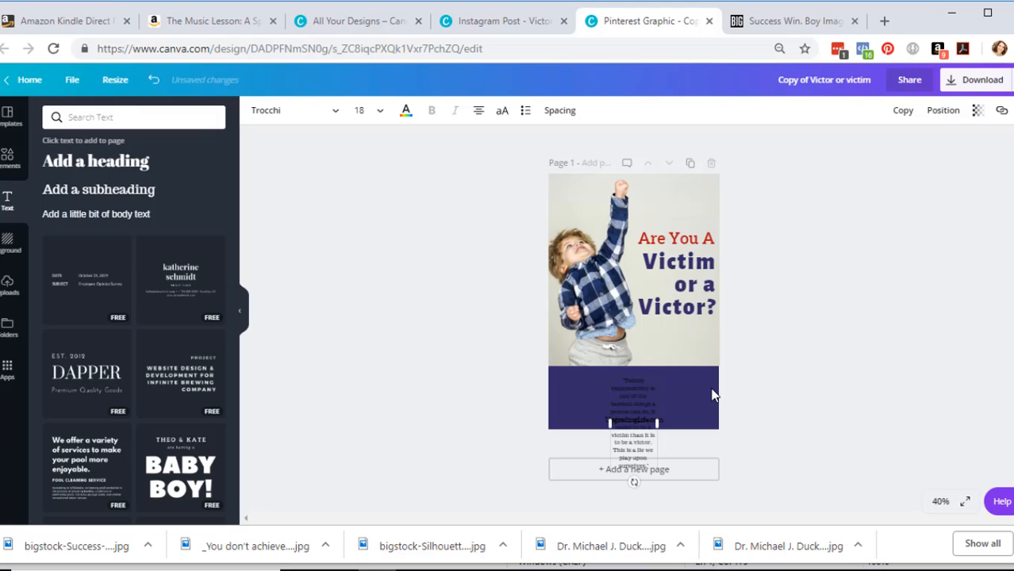
left_click_drag(656, 424, 719, 397)
left_click_drag(610, 397, 547, 391)
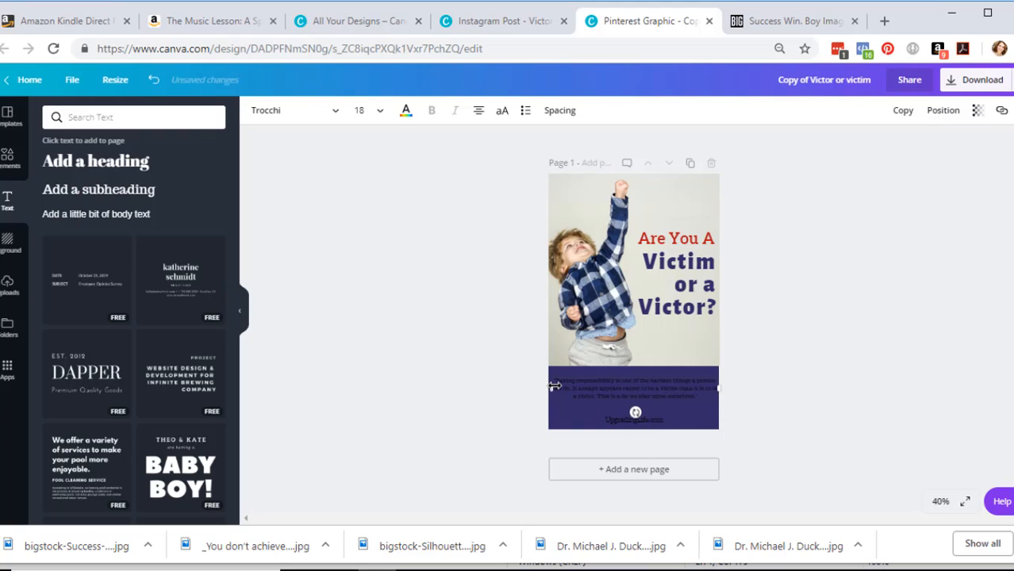
Format the quote in white Aleo at size 28
left_click(406, 114)
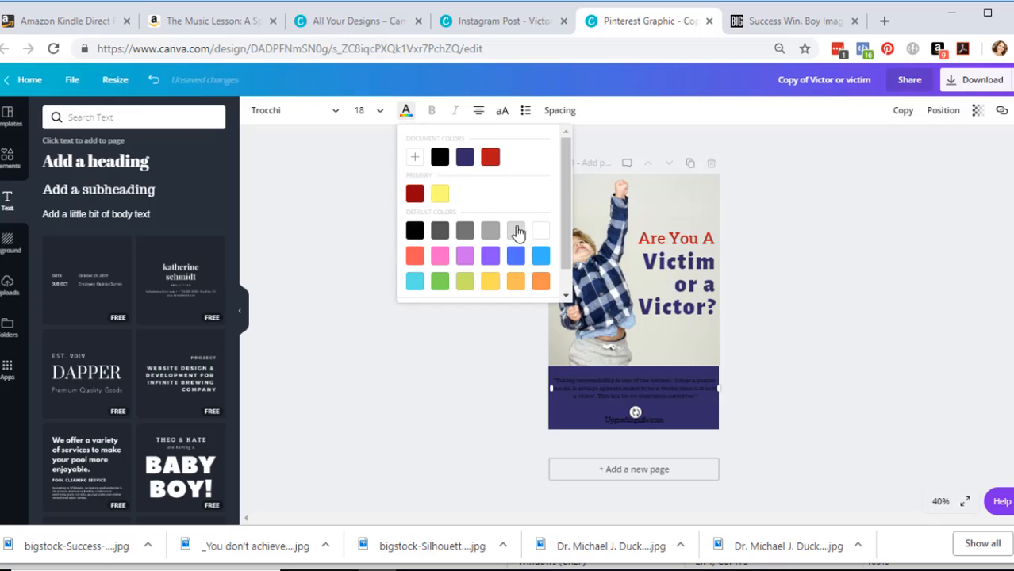
left_click(538, 235)
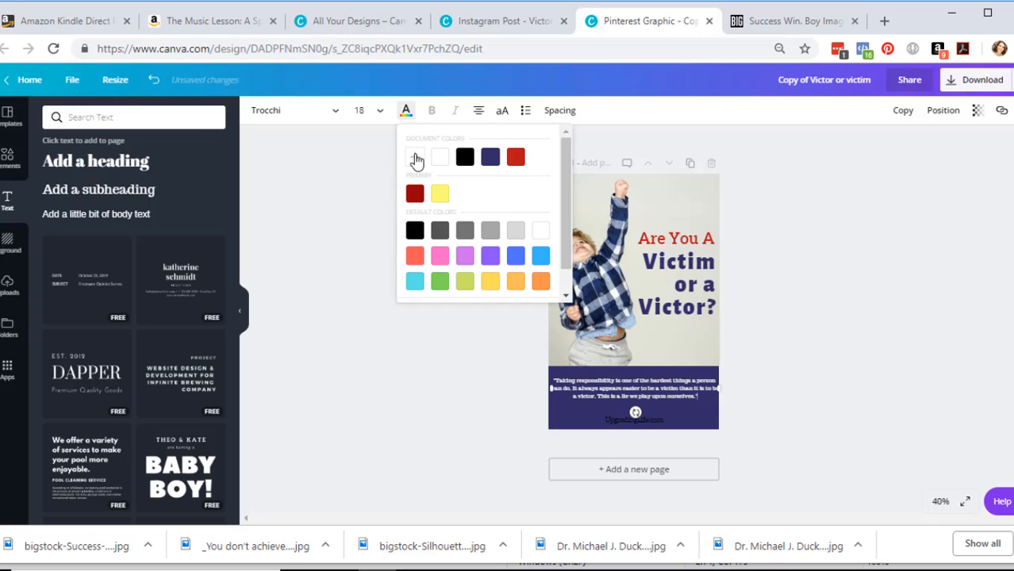
left_click(336, 117)
left_click(334, 225)
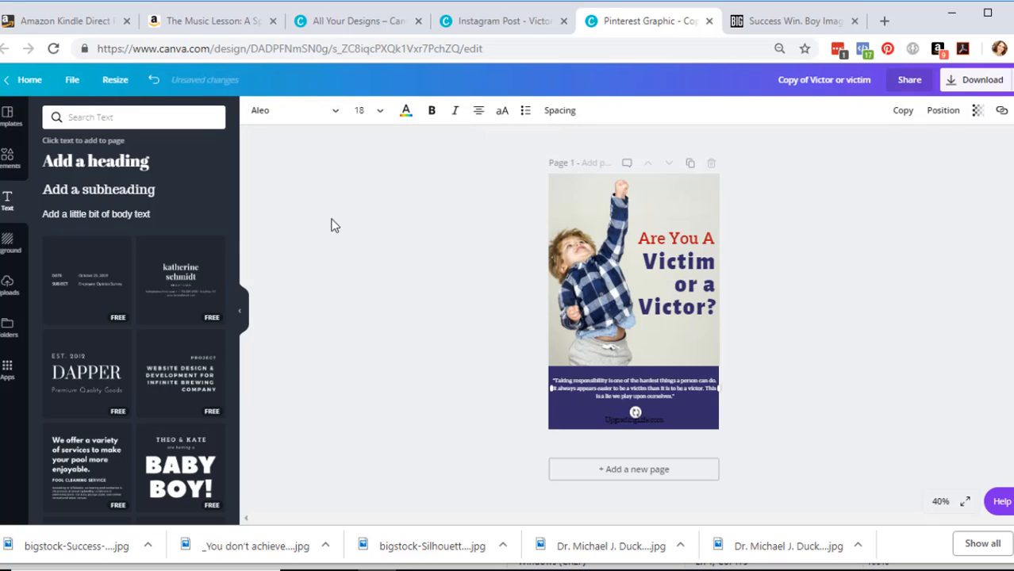
left_click(373, 113)
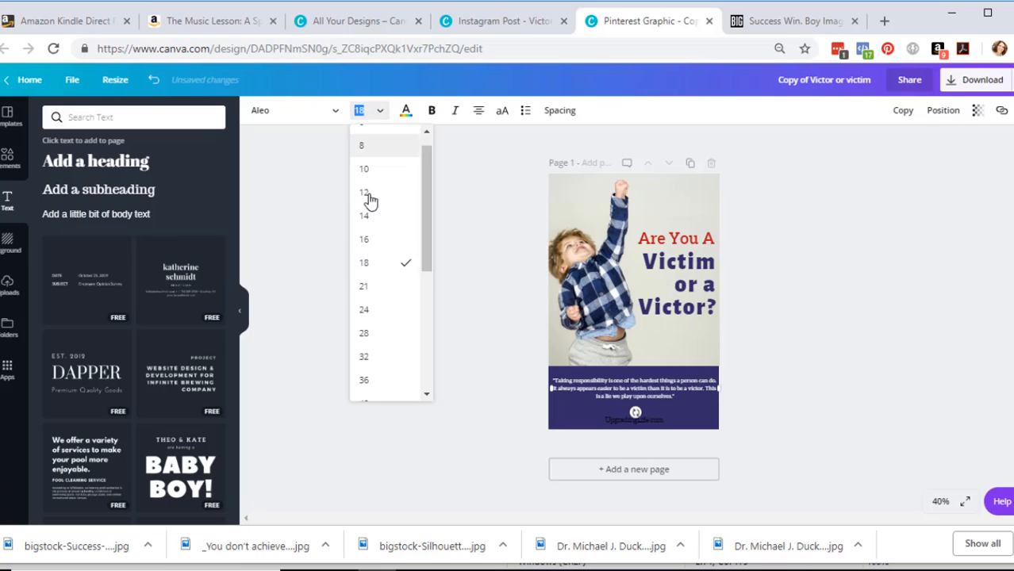
left_click(366, 331)
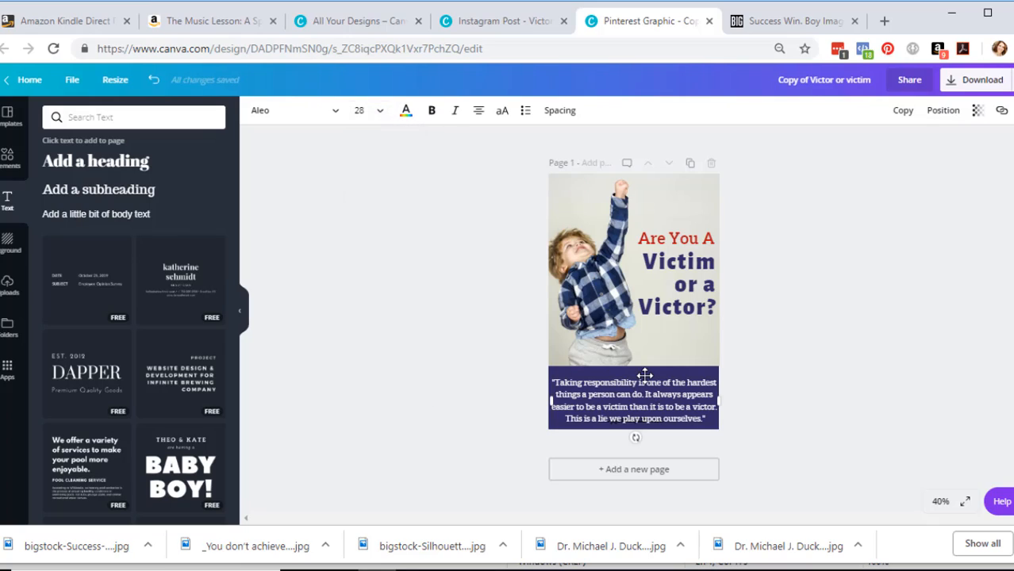
Move the UpgradingLife.com text to the photo's upper-right corner and position the quote within the navy band
left_click_drag(644, 375, 646, 368)
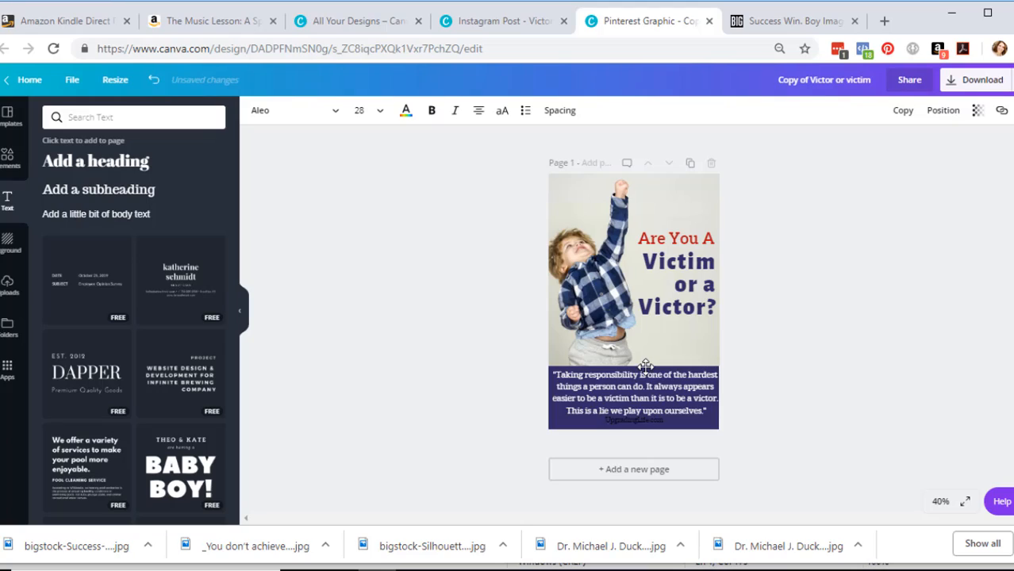
mouse_move(620, 421)
left_mouse_down()
mouse_move(609, 419)
mouse_move(624, 424)
left_mouse_up()
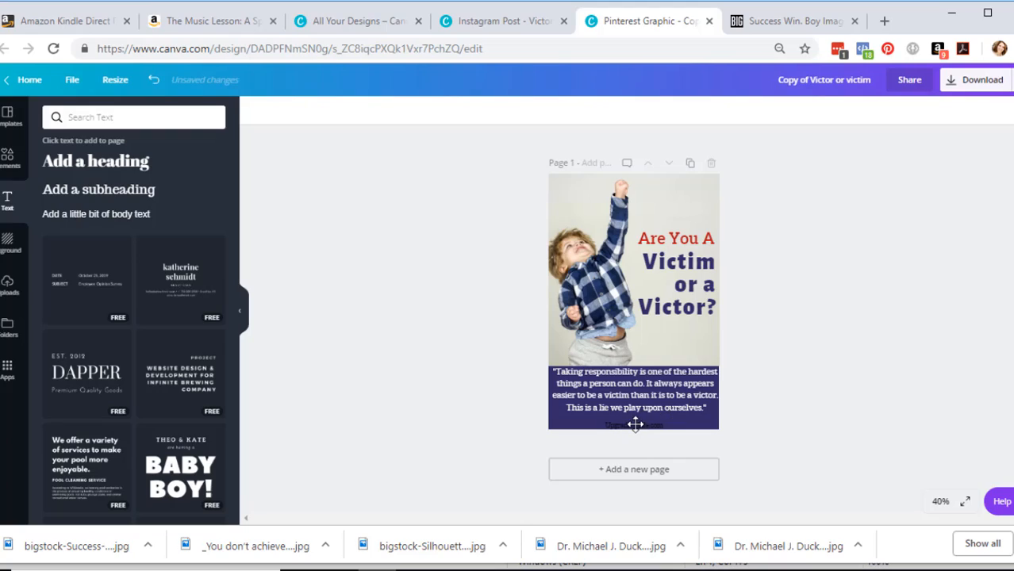
left_click_drag(636, 422, 684, 181)
left_click(838, 268)
left_click_drag(593, 389, 593, 394)
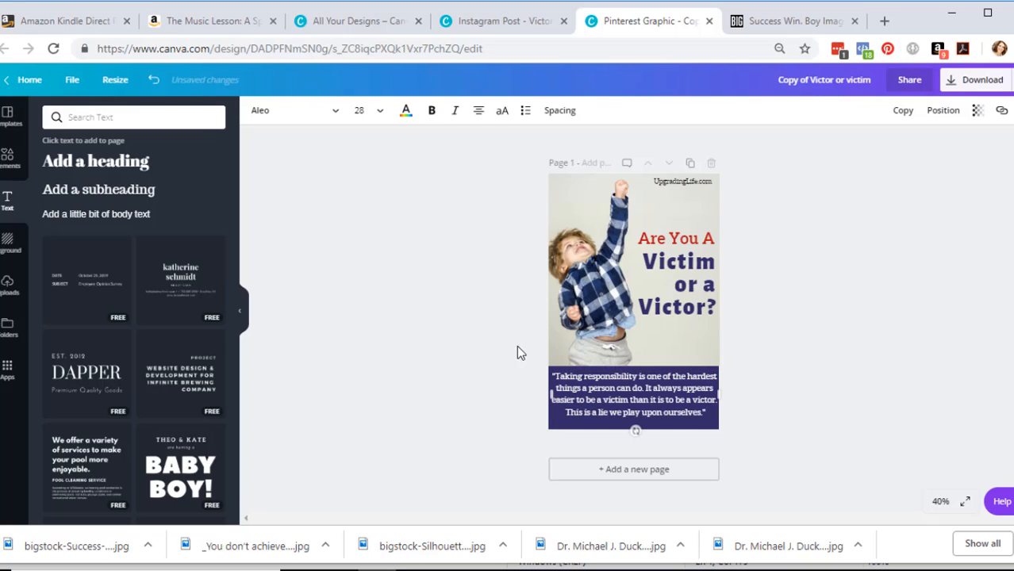
Add a body text box below the quote containing the book title and author lines copied from Notepad
left_click(105, 213)
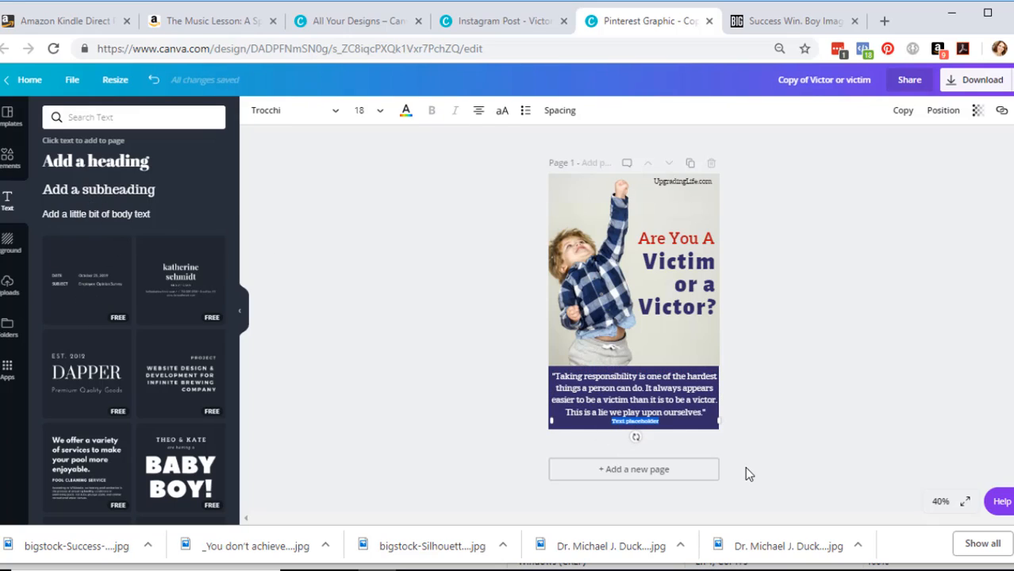
key("alt+Tab")
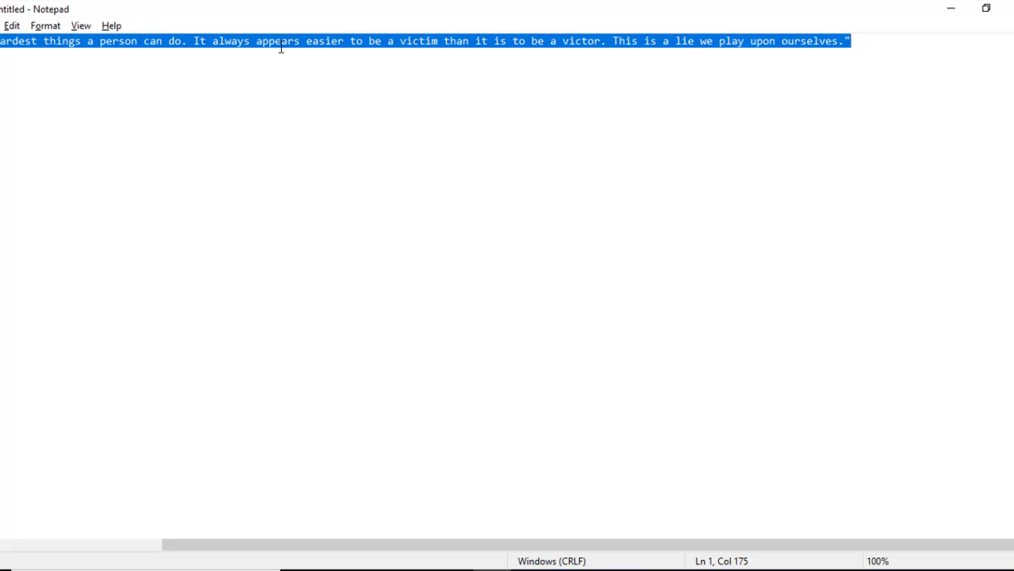
left_click(78, 123)
key("shift+Up")
key("shift+Home")
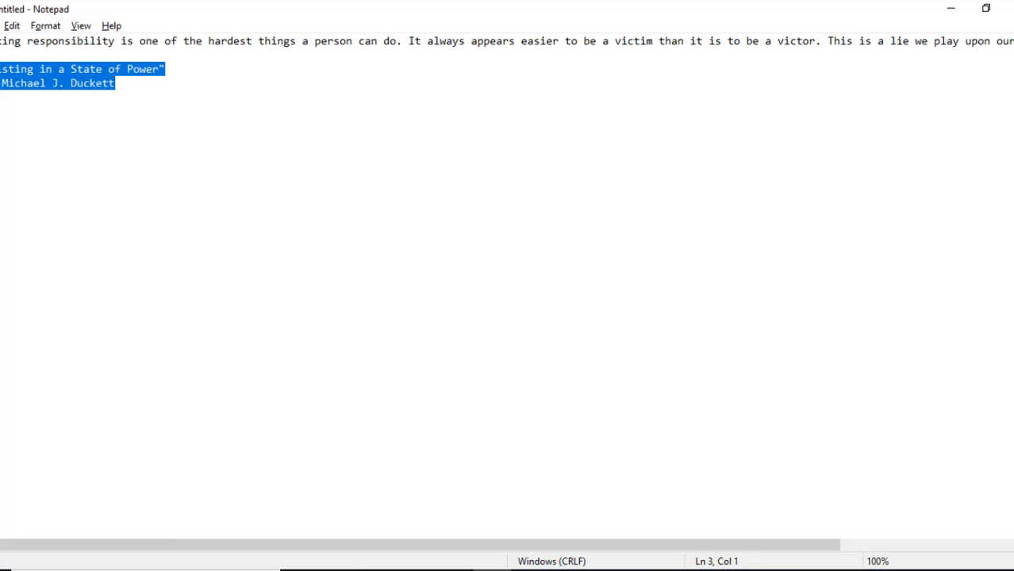
right_click(43, 82)
left_click(57, 130)
key("alt+Tab")
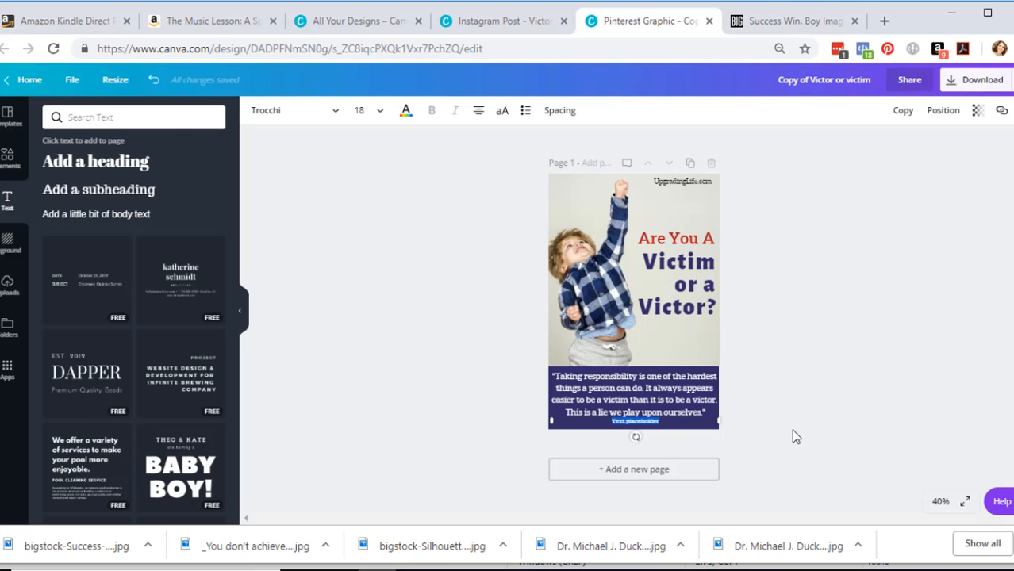
key("ctrl+v")
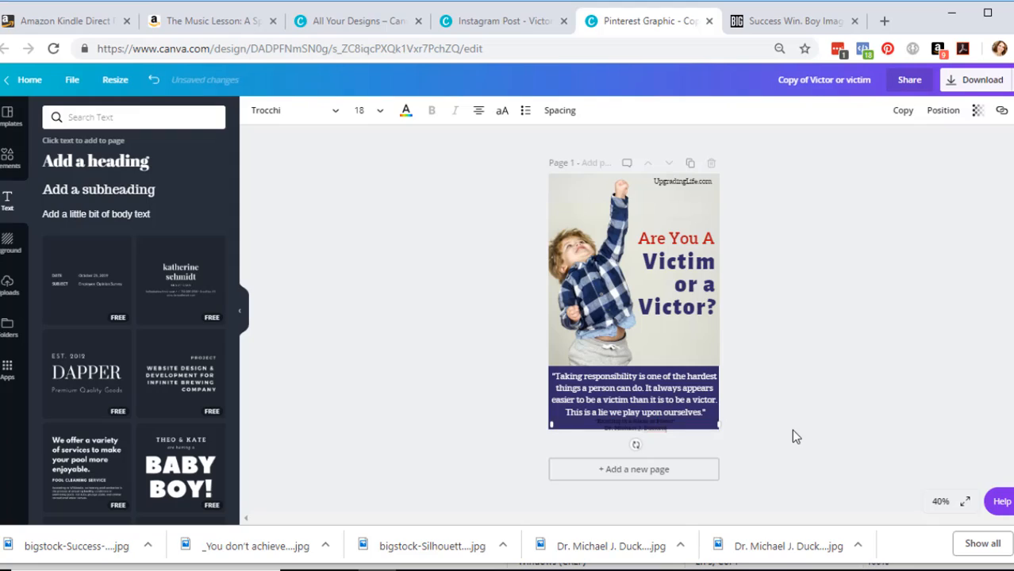
Set the book title and author lines to white
left_click(405, 111)
left_click(517, 158)
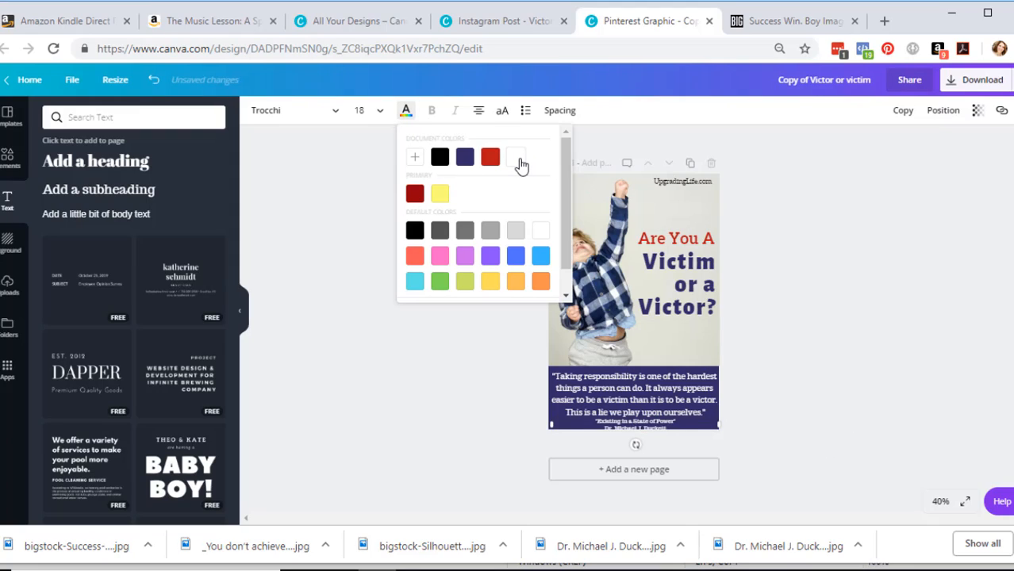
left_click(836, 373)
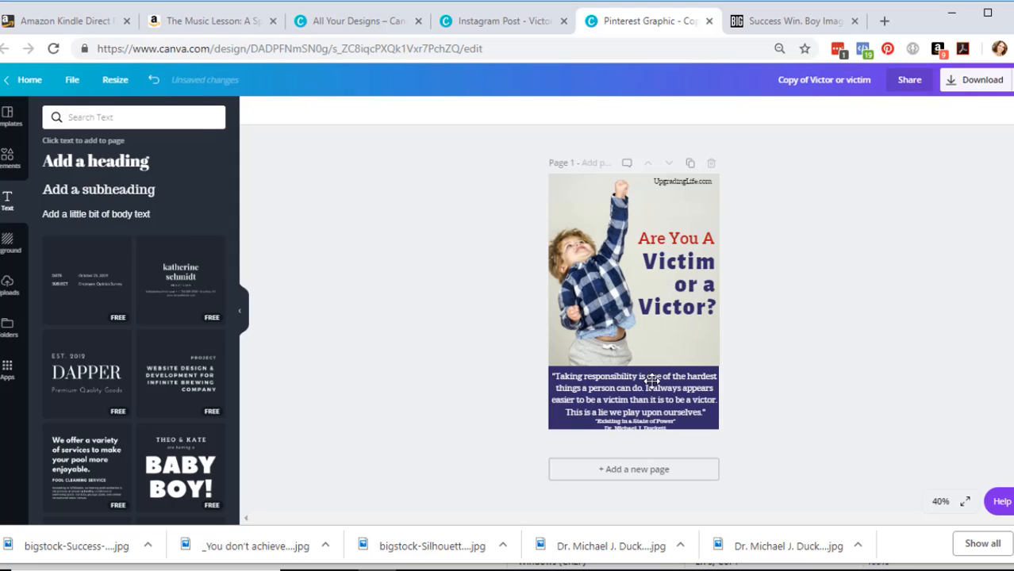
left_click(638, 343)
double_click(638, 344)
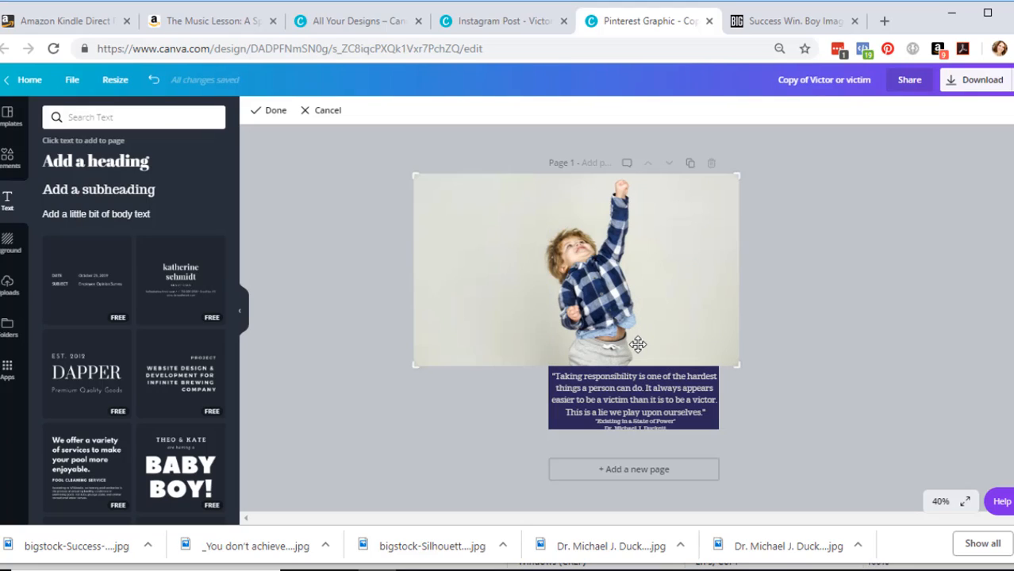
left_click(854, 327)
left_click(575, 376)
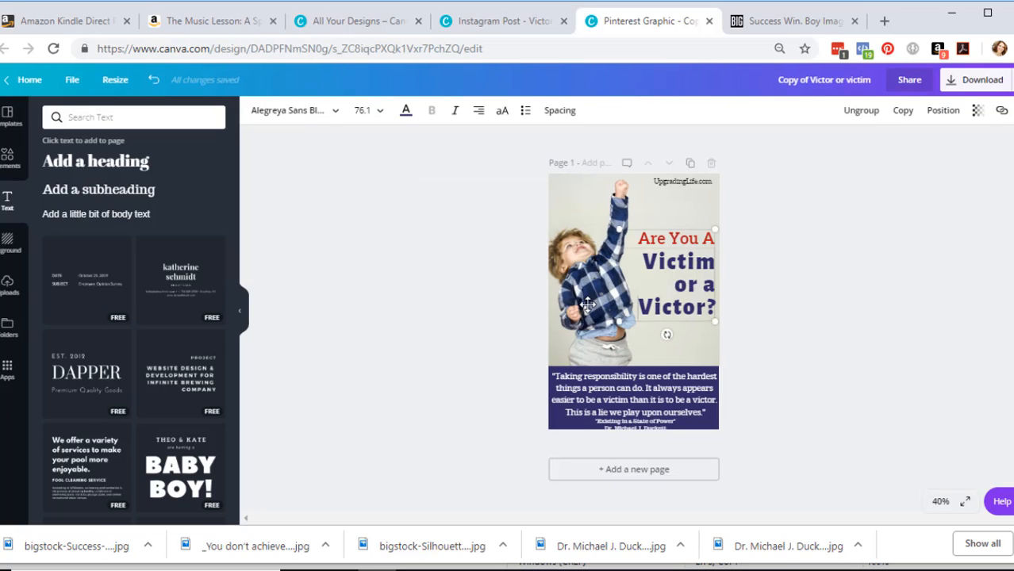
Crop the lower edge of the boy photo slightly upward to make the navy band taller
left_click(579, 225)
left_click(335, 110)
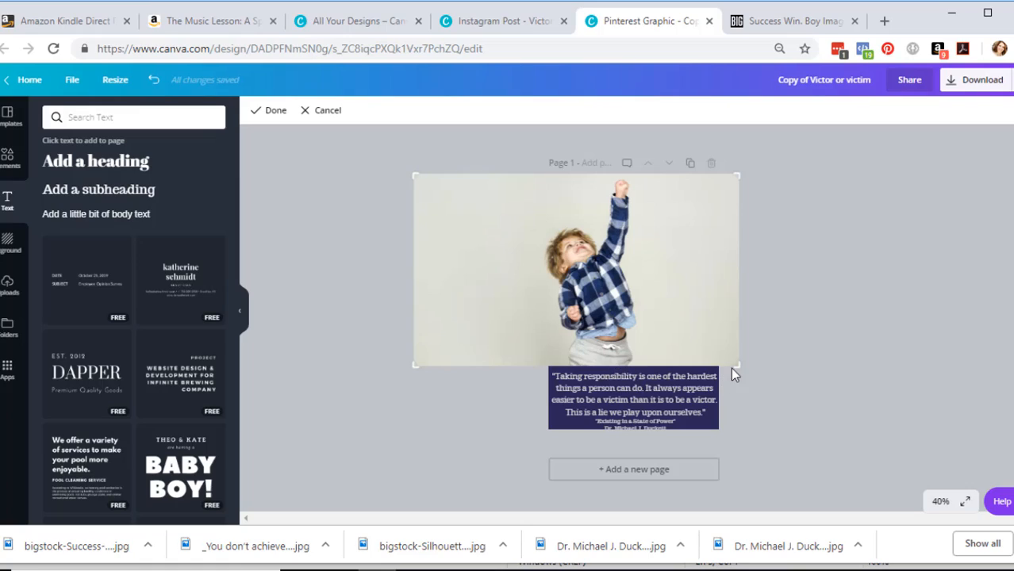
left_click_drag(737, 366, 736, 347)
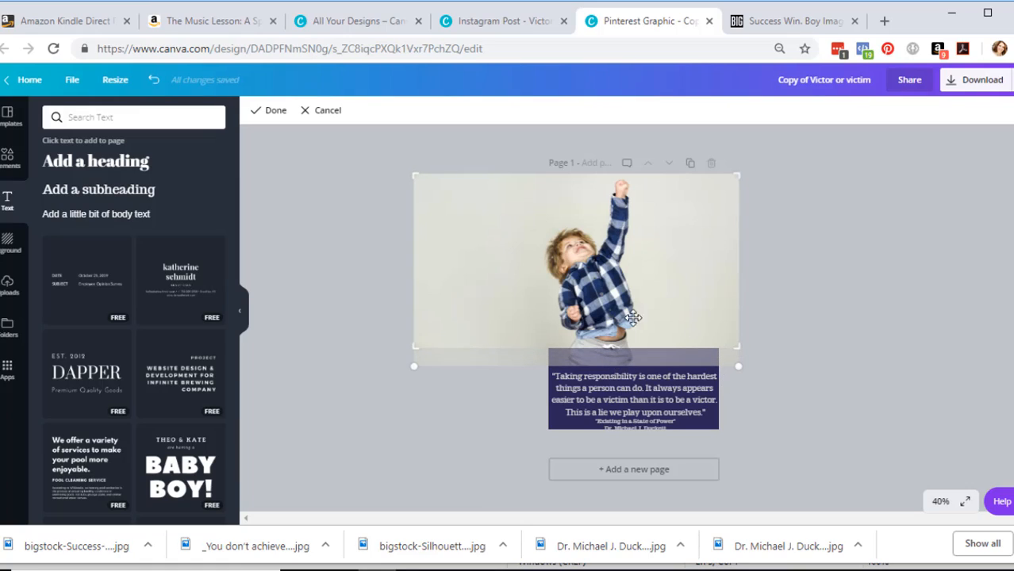
left_click(283, 113)
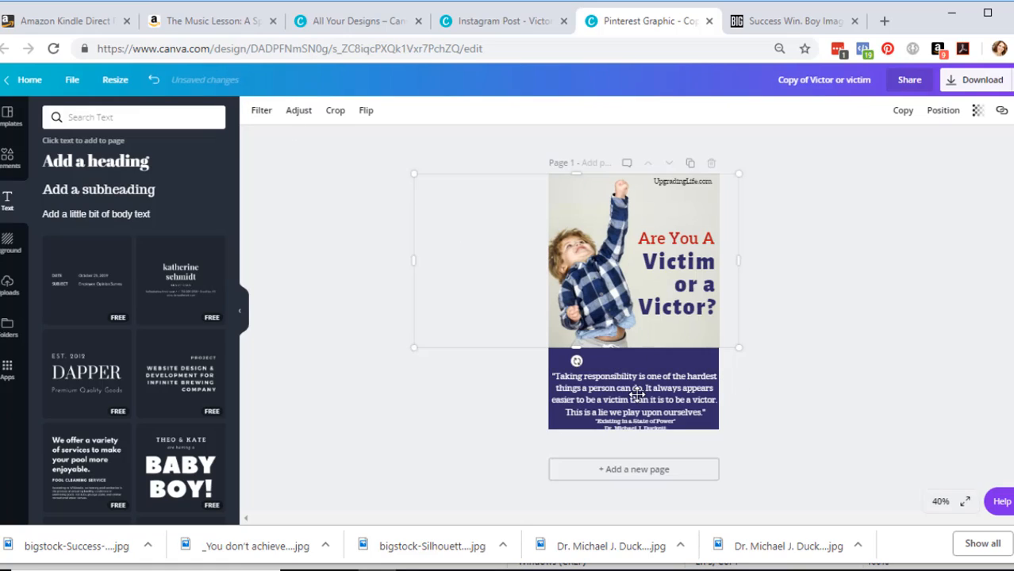
Move the quote up to the top of the navy band and narrow its text box to leave side margins
left_click_drag(637, 394, 626, 378)
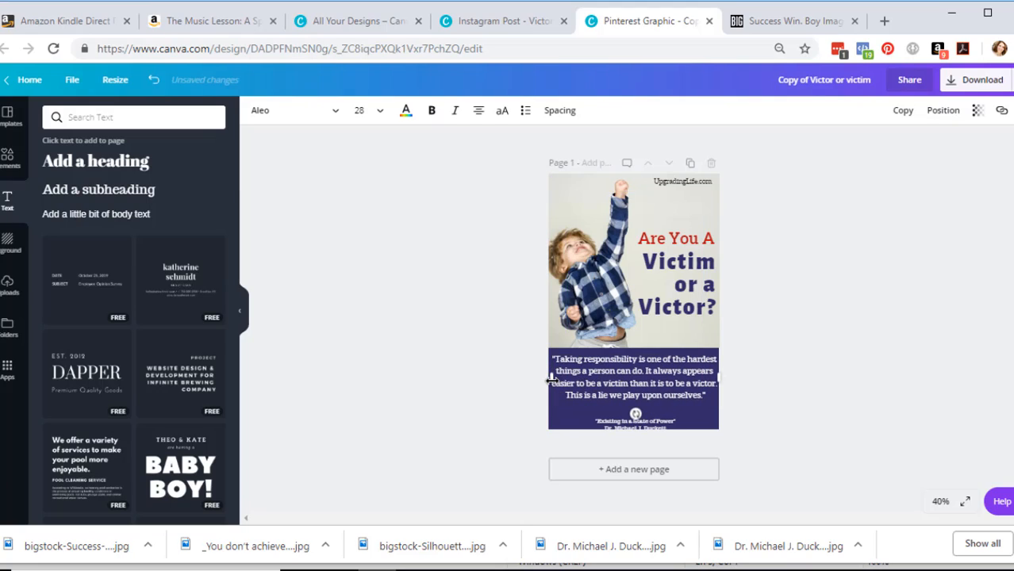
left_click_drag(553, 380, 558, 380)
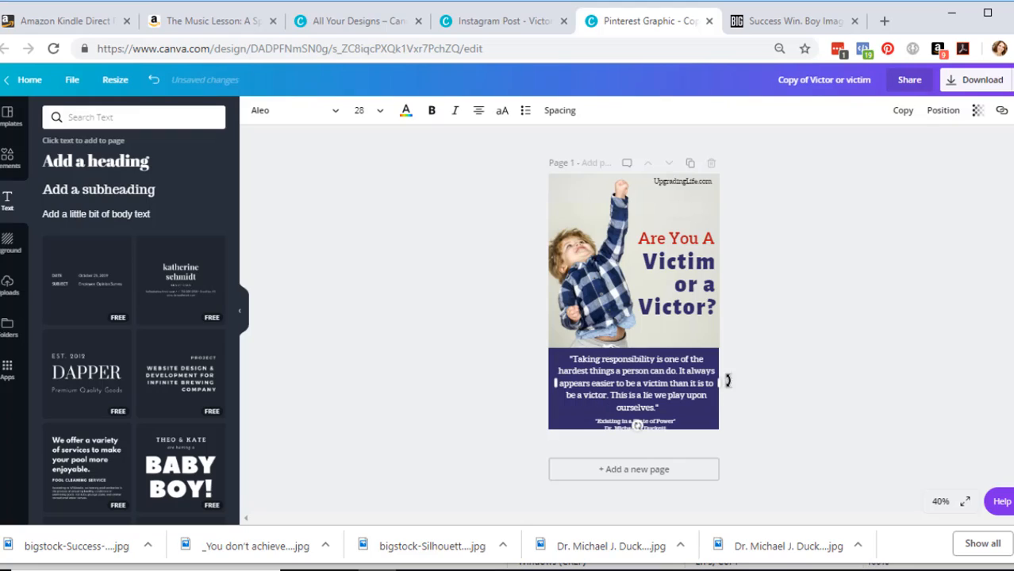
left_click_drag(716, 382, 714, 382)
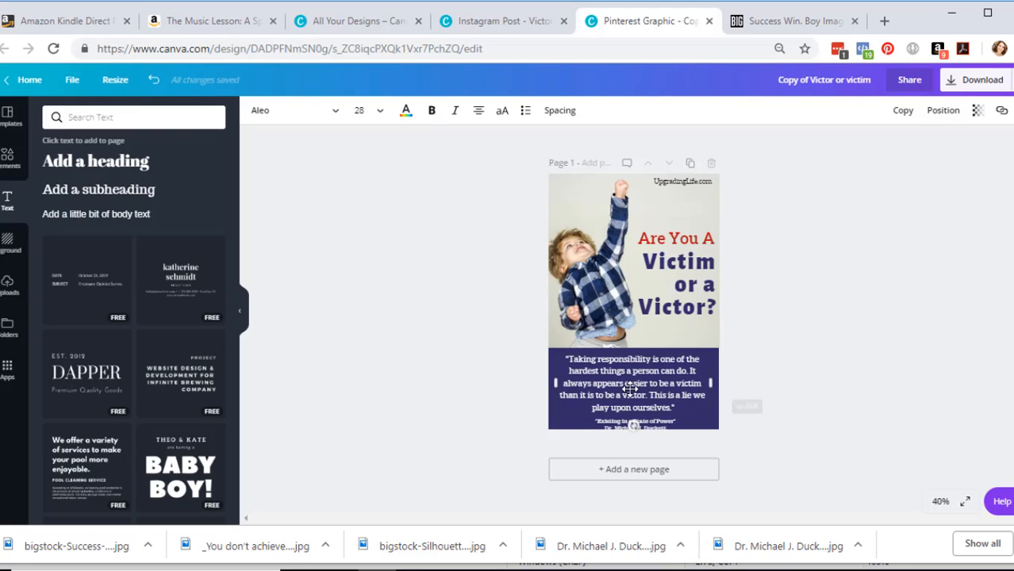
left_click_drag(630, 388, 629, 387)
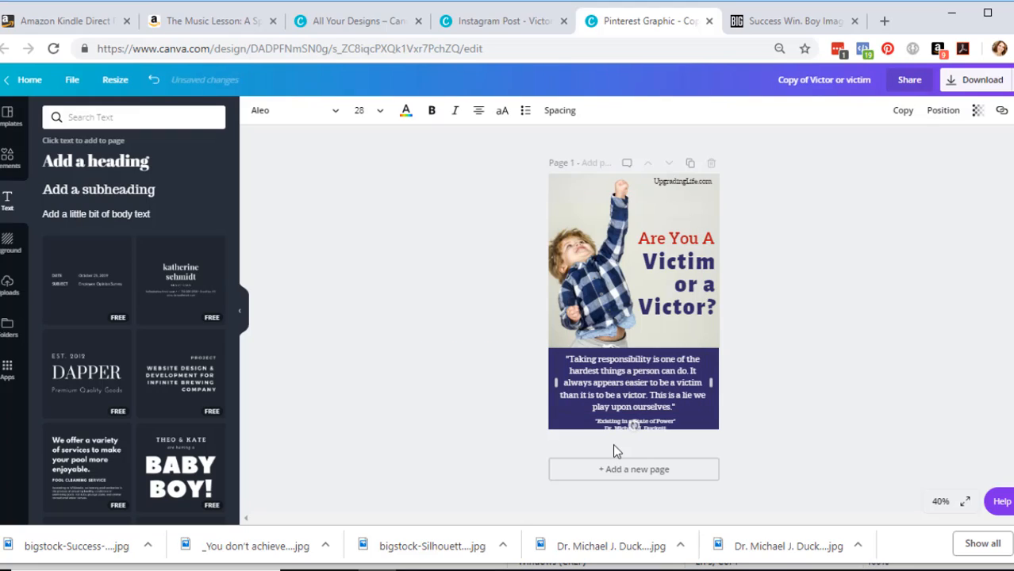
Raise the book title and author lines fully onto the page and color both lines with the primary yellow
left_click_drag(616, 424, 616, 421)
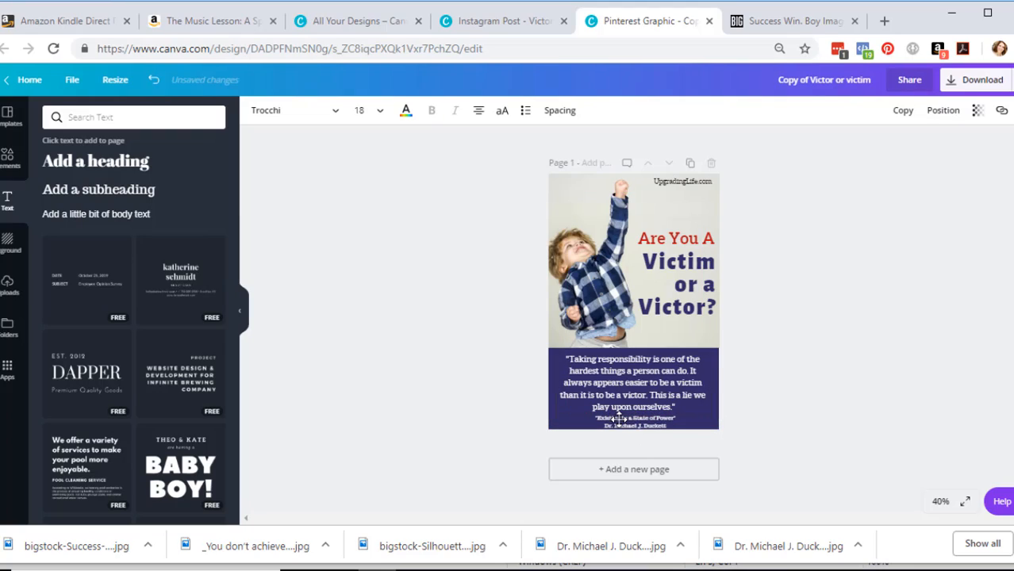
left_click(800, 395)
left_click(615, 419)
double_click(671, 427)
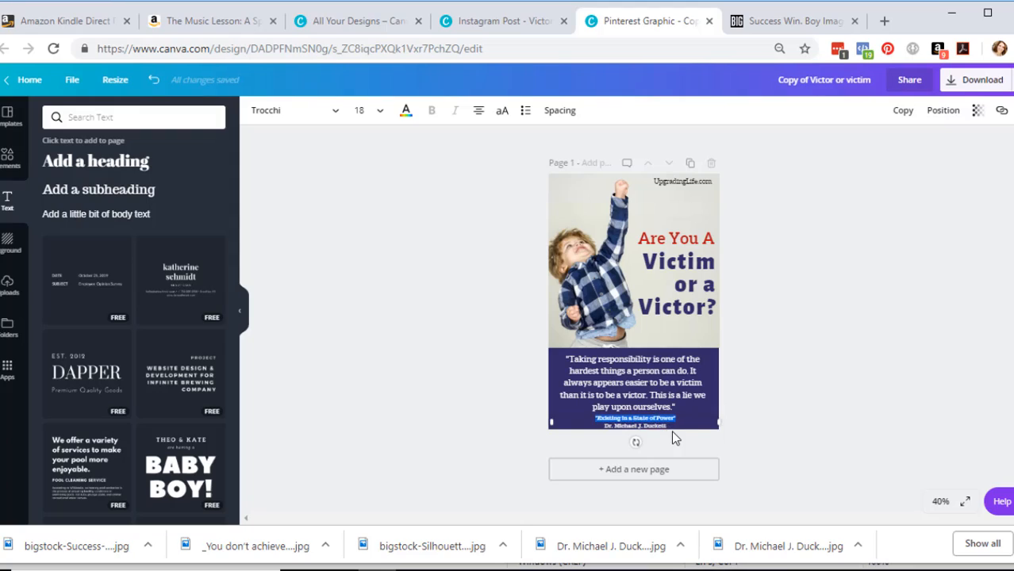
left_click(405, 110)
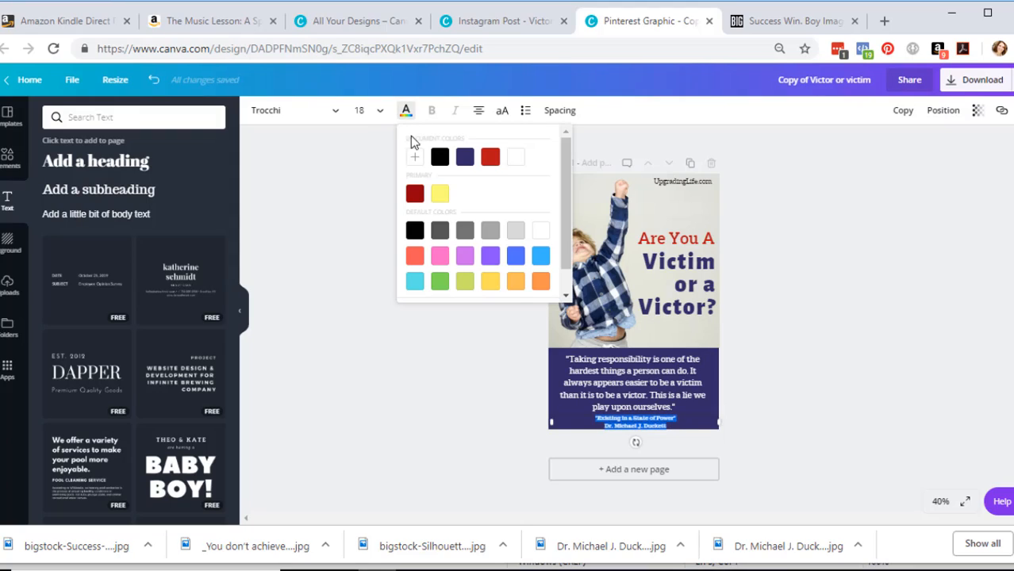
left_click(442, 193)
left_click(834, 361)
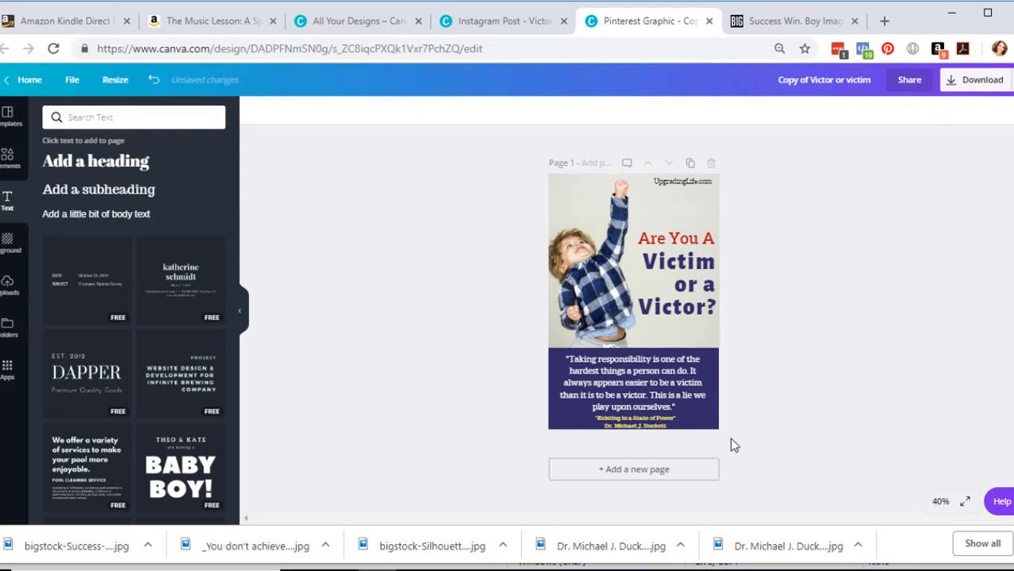
key("ctrl+plus")
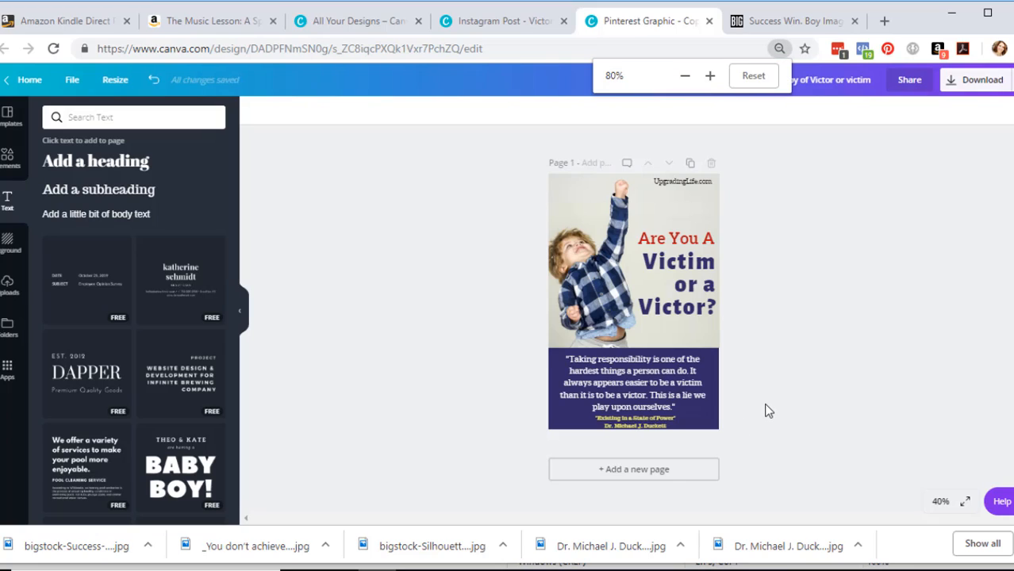
key("ctrl+minus")
key("ctrl+minus")
key("ctrl+minus")
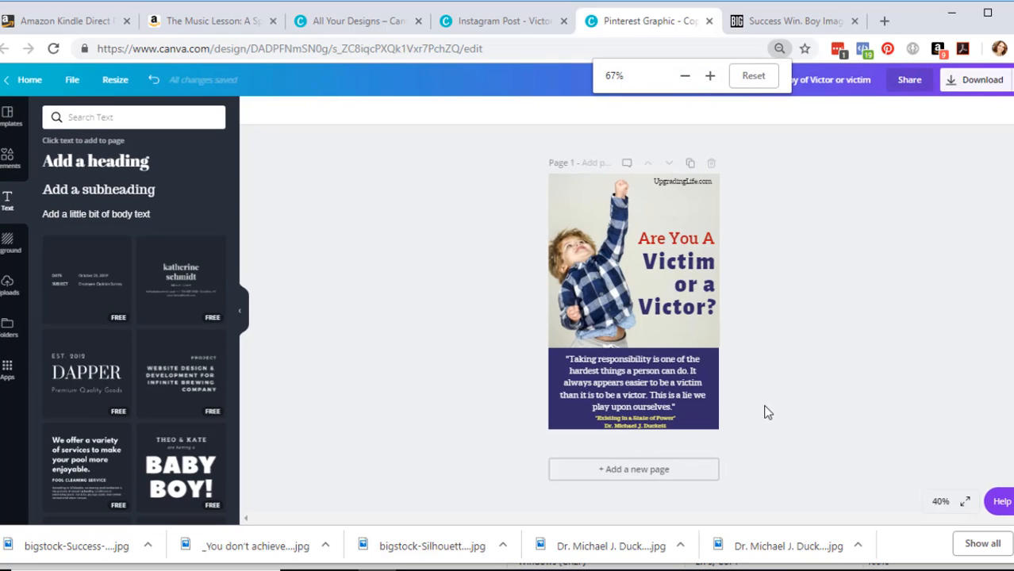
Move the quote slightly lower in the navy band, keeping it horizontally centered on the page
key("ctrl+minus")
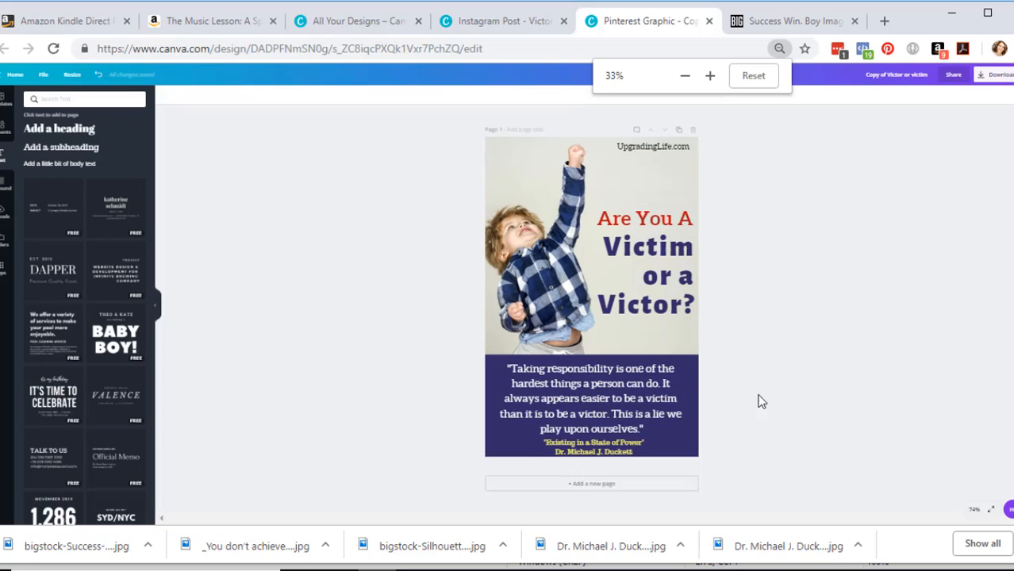
key("ctrl+minus")
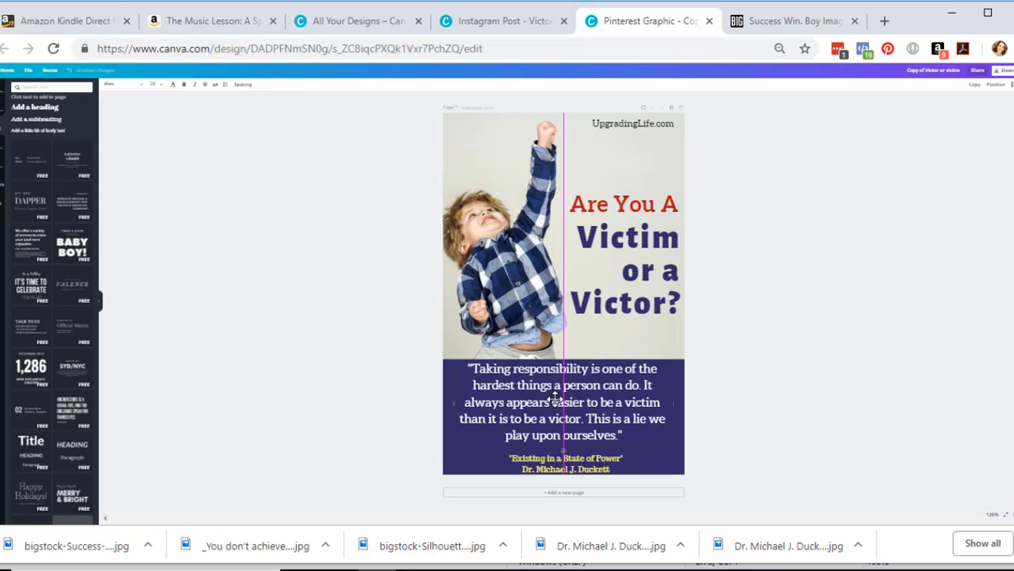
left_click_drag(555, 403, 557, 404)
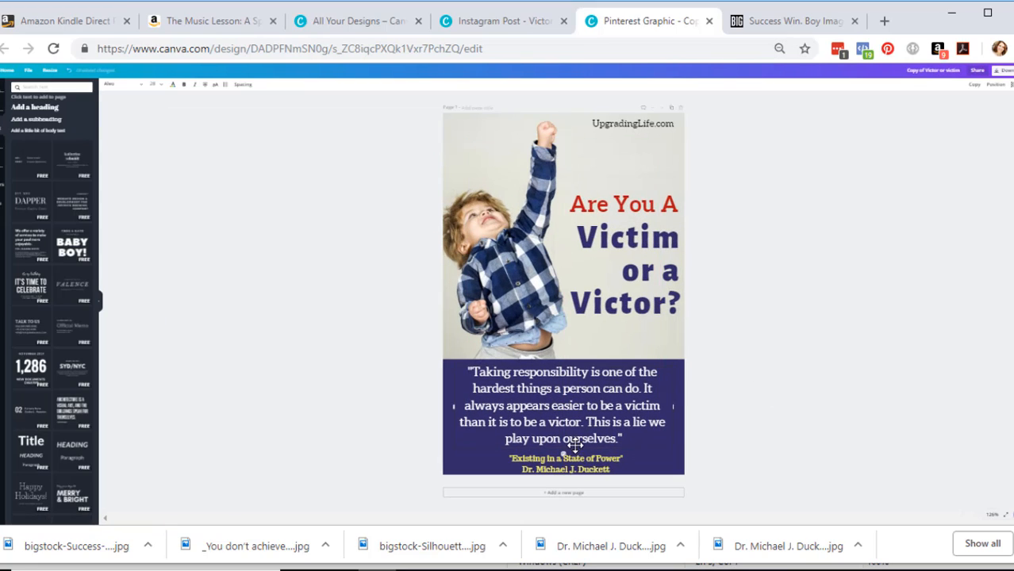
Fine-tune the vertical position of the yellow book title and author lines between the quote and the page's lower edge
left_click(551, 468)
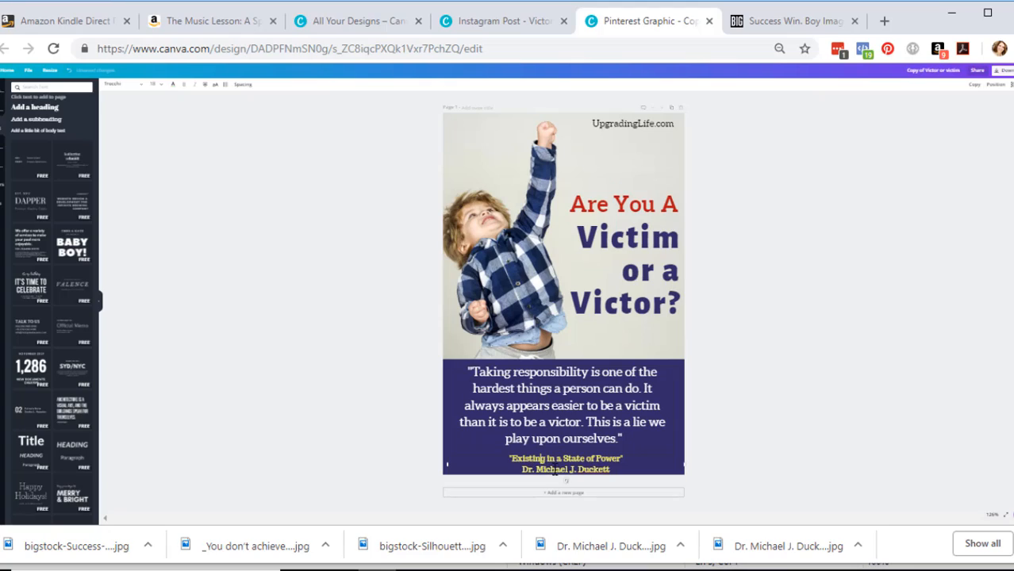
left_click(835, 426)
double_click(632, 456)
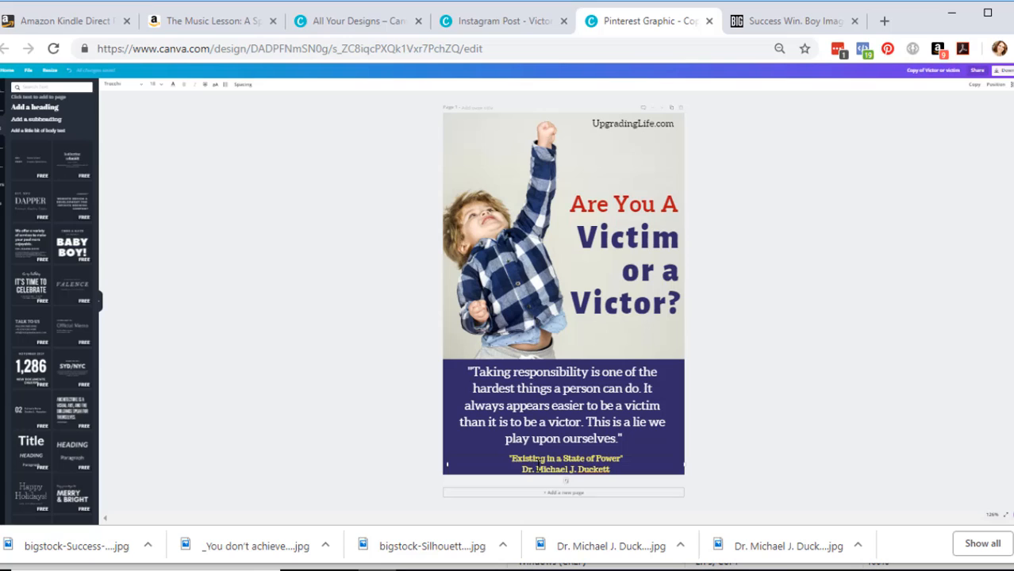
left_click_drag(571, 465, 548, 461)
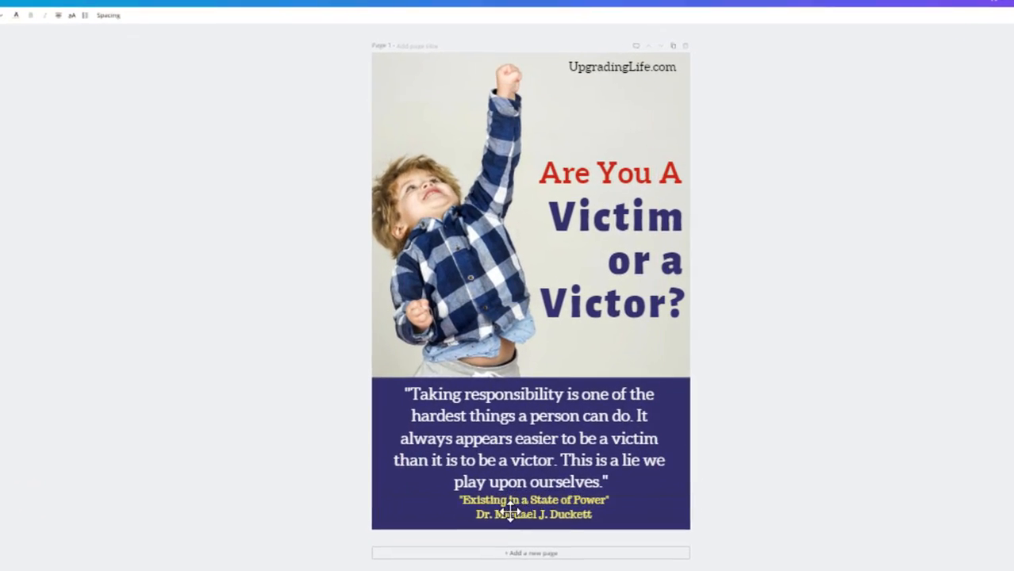
left_click_drag(510, 512, 527, 524)
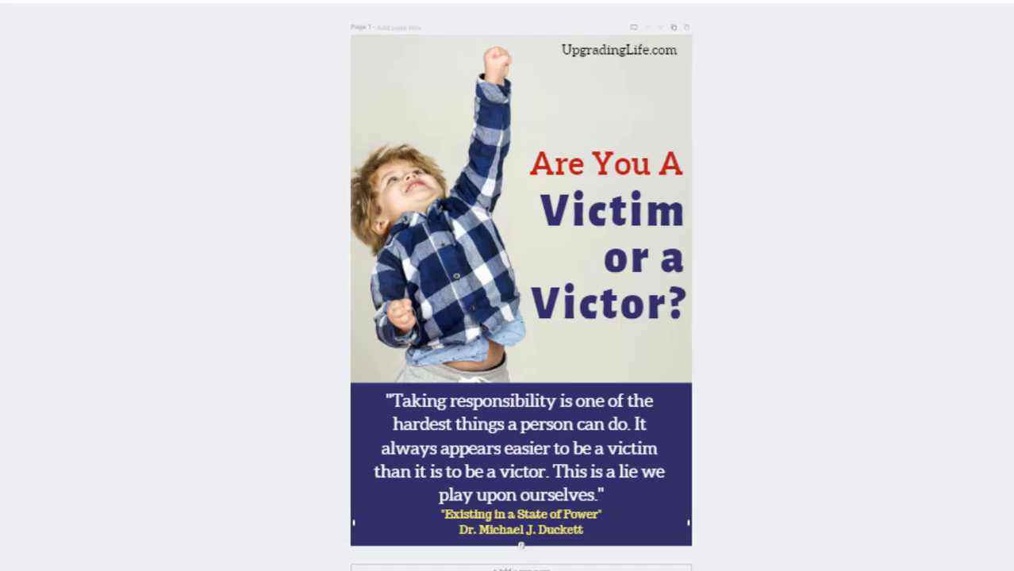
key("Down")
key("Down")
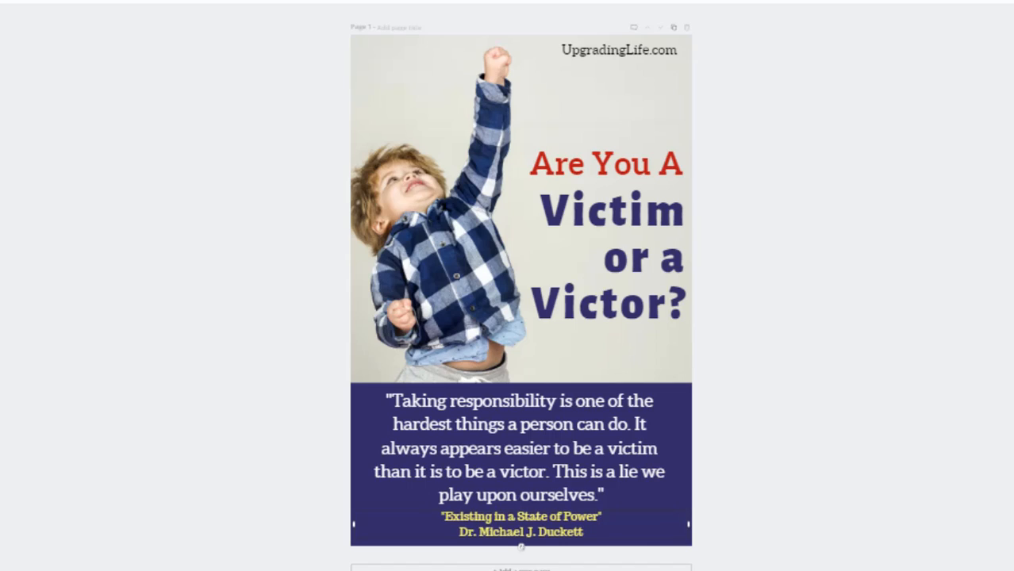
key("Down")
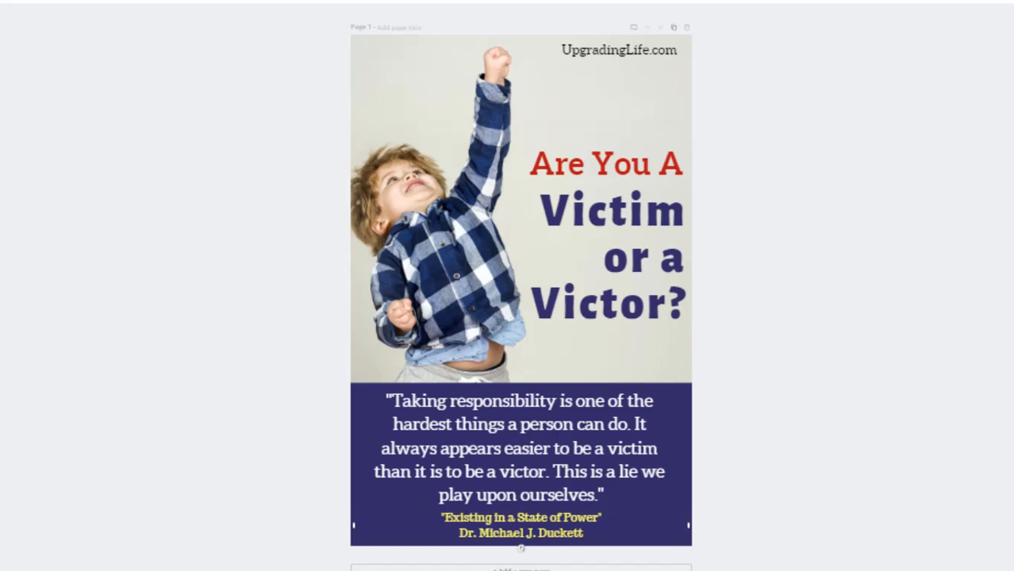
key("Down")
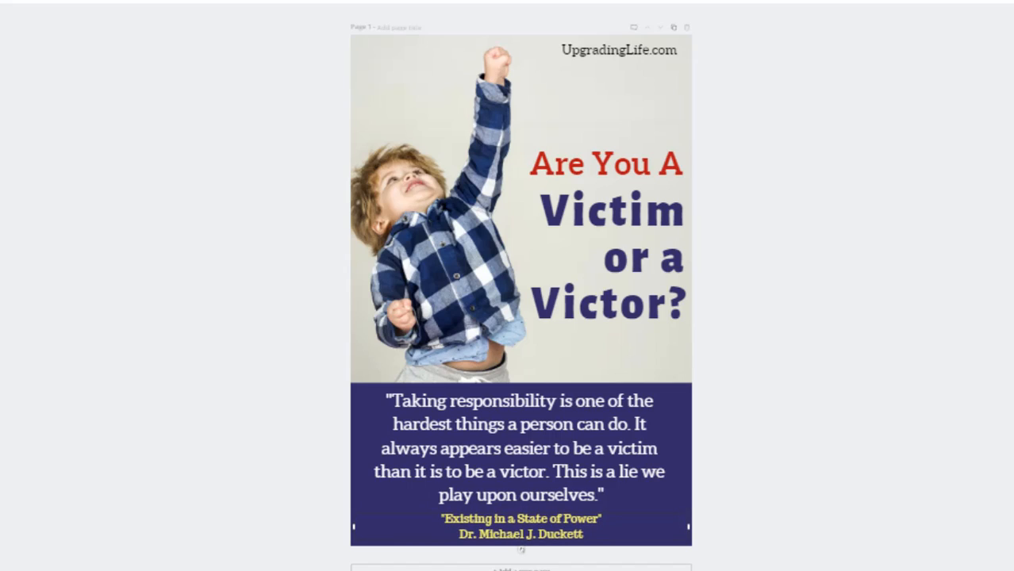
key("Up")
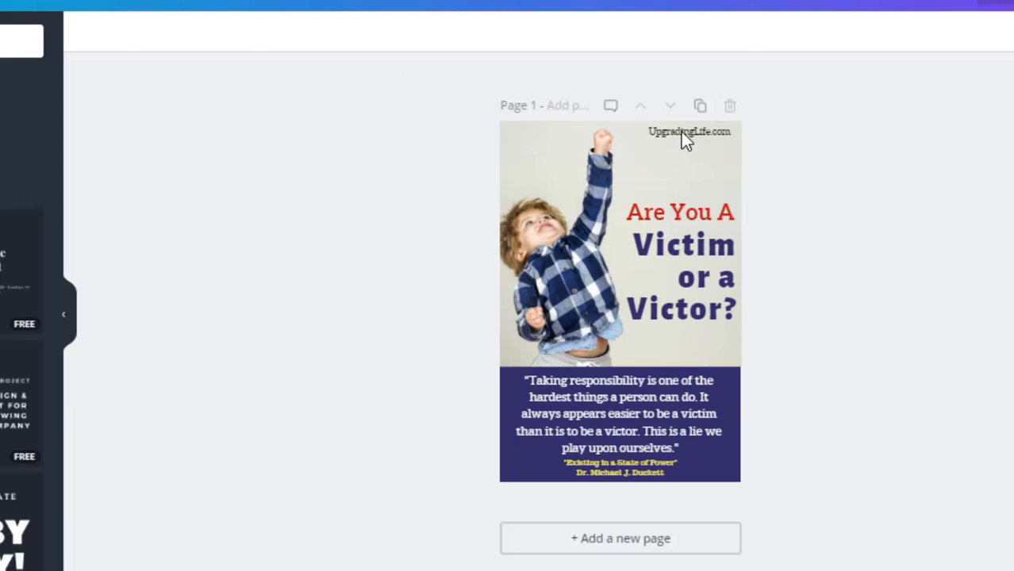
Right-align the UpgradingLife.com text and narrow its box to a width of 339, ending just inside the page's right edge
left_click(681, 132)
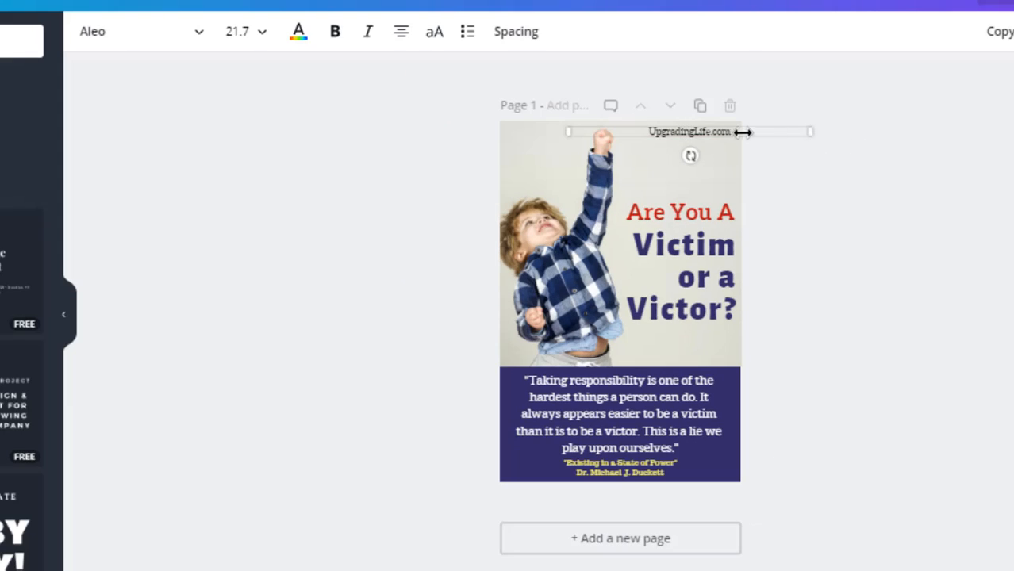
left_click_drag(743, 132, 735, 133)
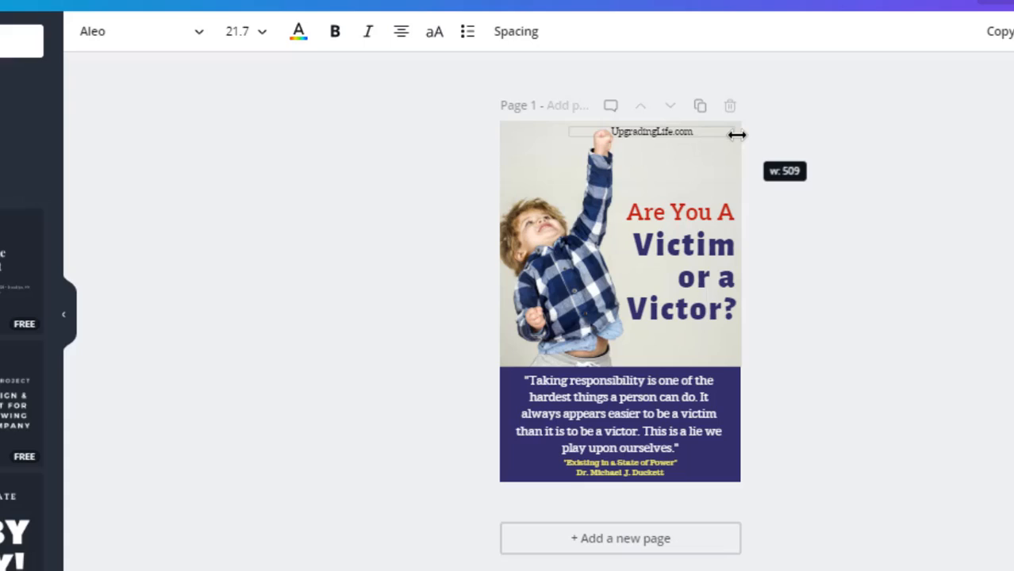
left_click(401, 32)
left_click(474, 72)
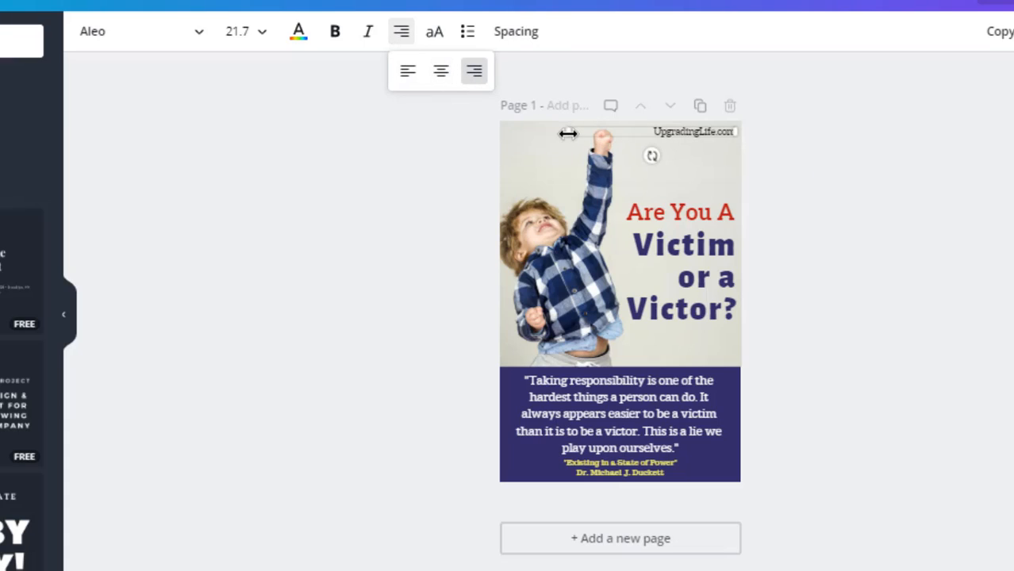
left_click_drag(568, 133, 620, 133)
left_click_drag(628, 133, 630, 133)
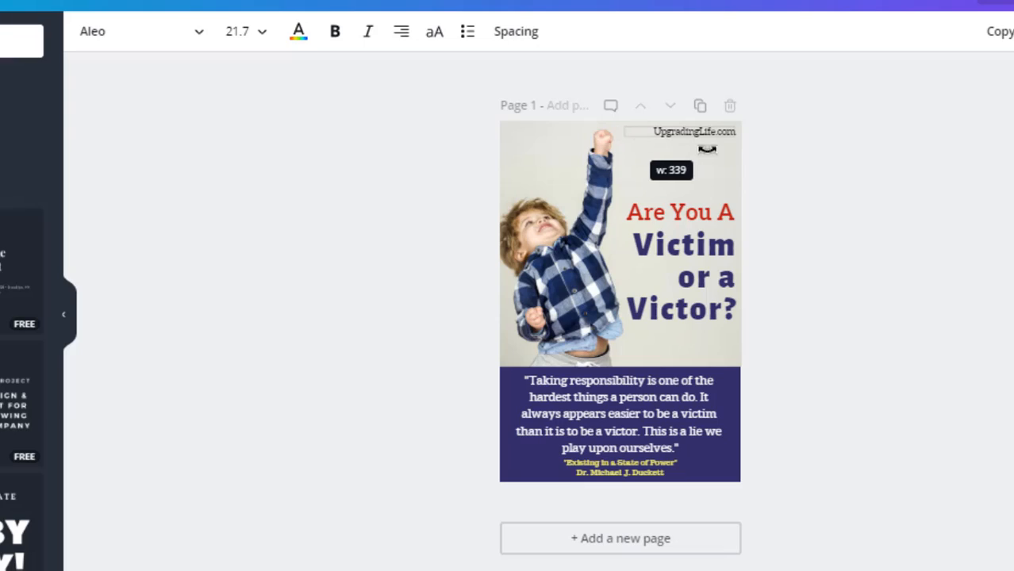
left_click(818, 181)
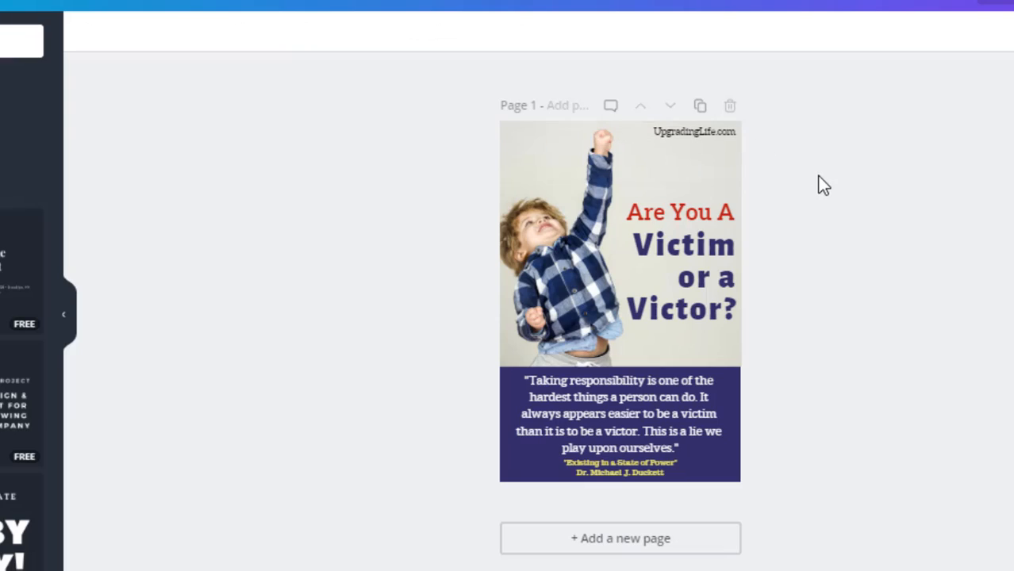
Raise the quote slightly in the navy band, leaving a small gap below the photo and above the book title
left_click(643, 413)
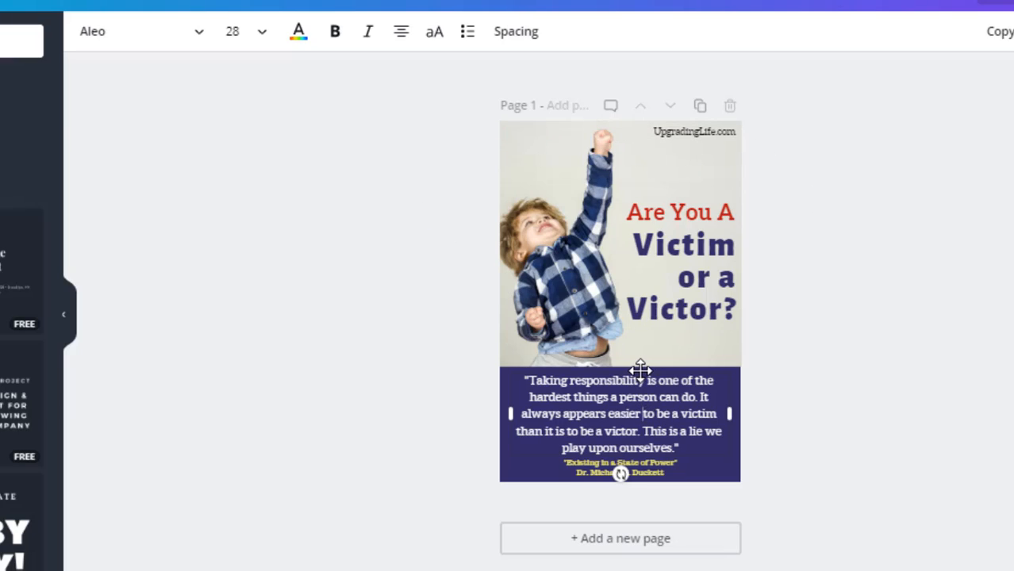
left_click_drag(640, 369, 643, 364)
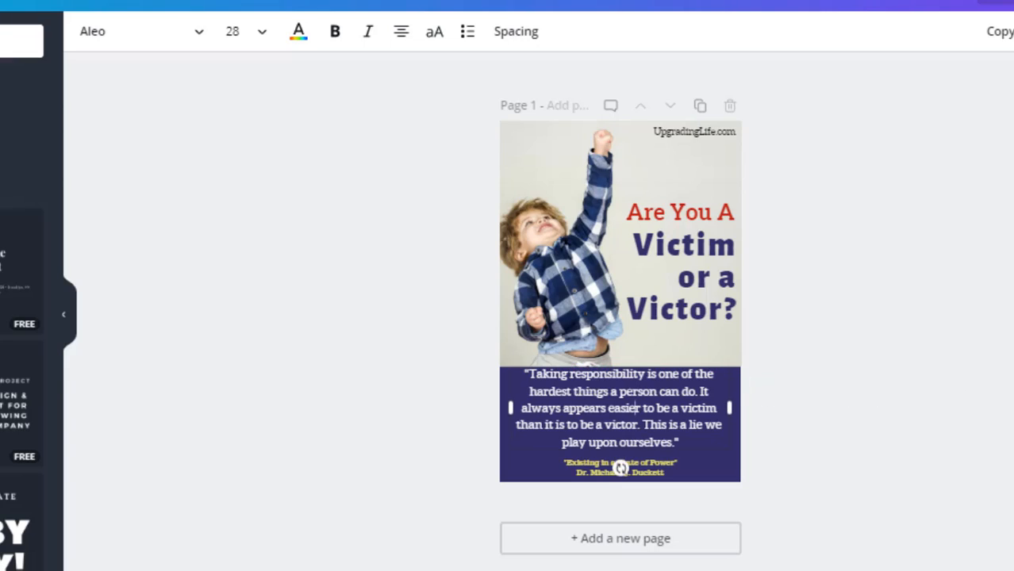
left_click_drag(649, 391, 632, 394)
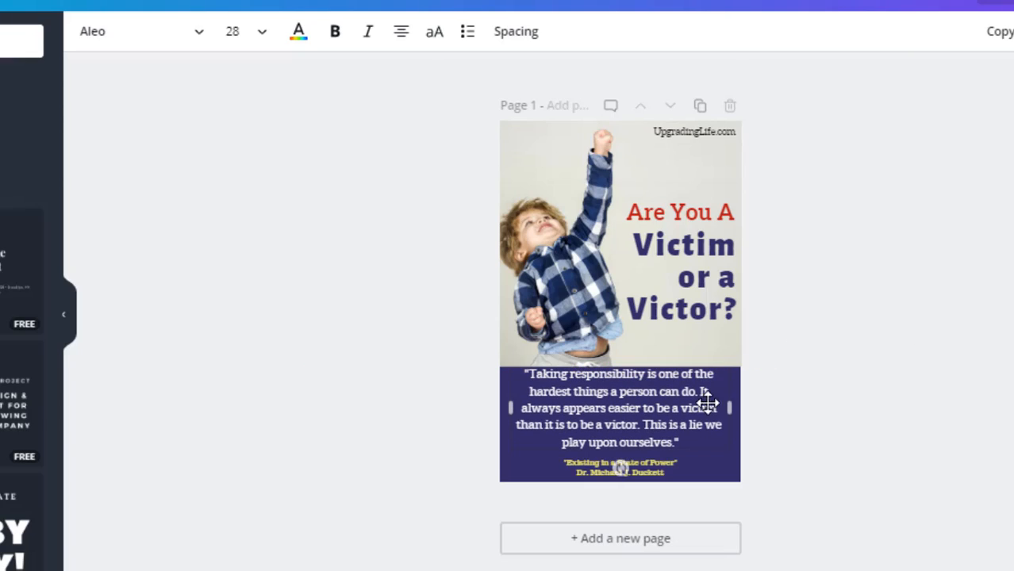
key("Down")
key("Down")
key("Down")
key("Down")
key("Down")
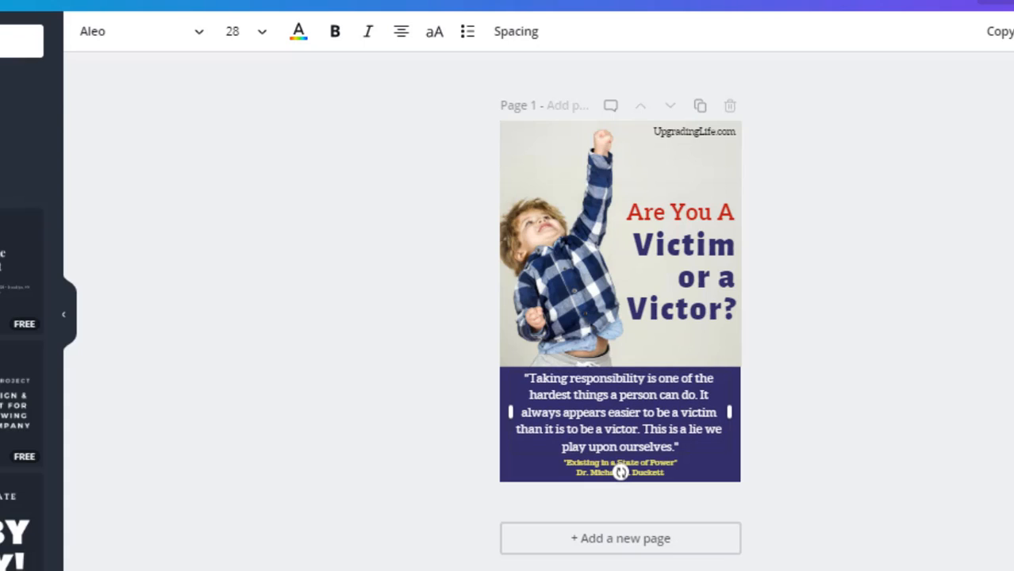
left_click(829, 391)
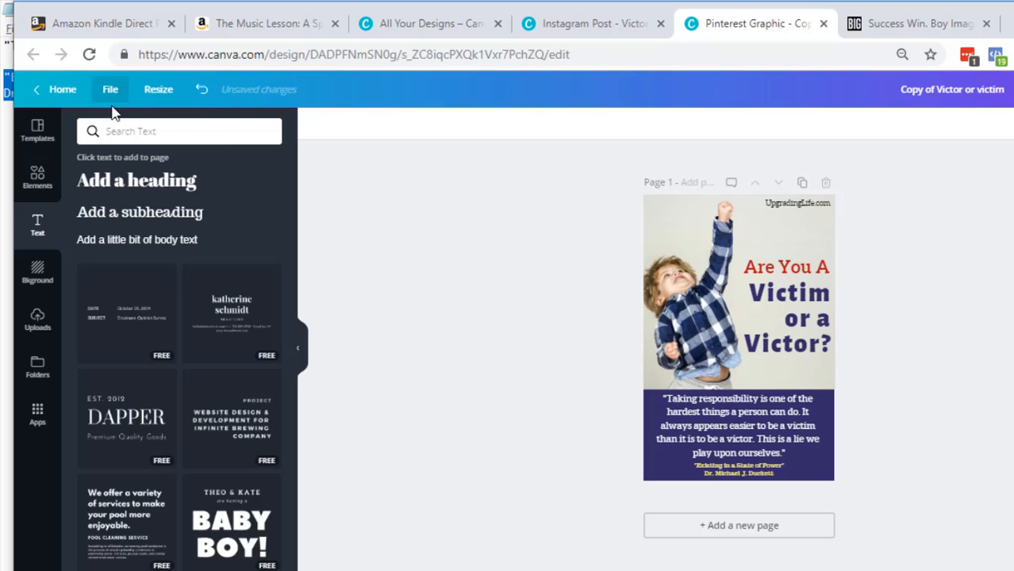
Save the Pinterest Graphic design and close it
left_click(111, 89)
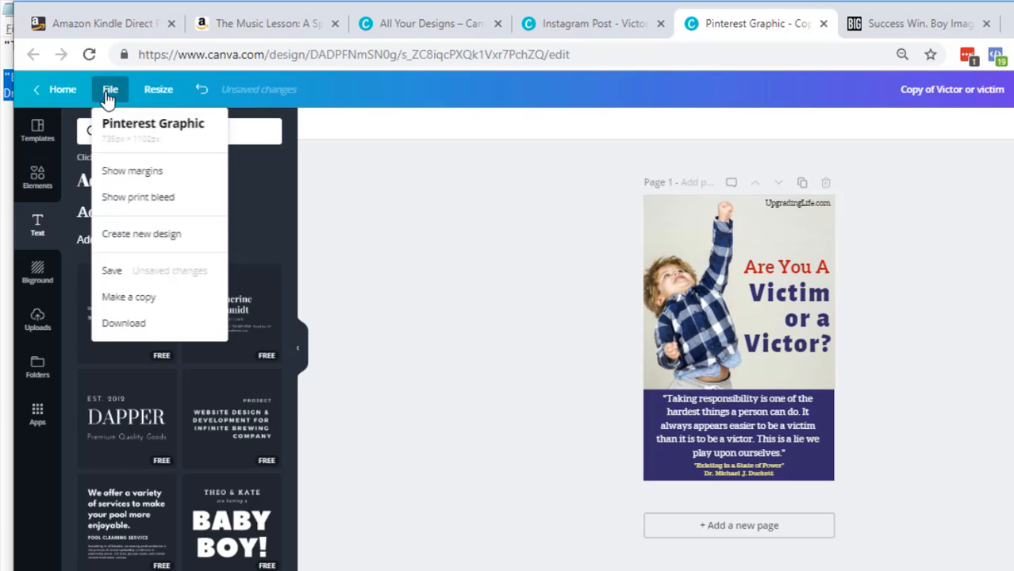
left_click(111, 268)
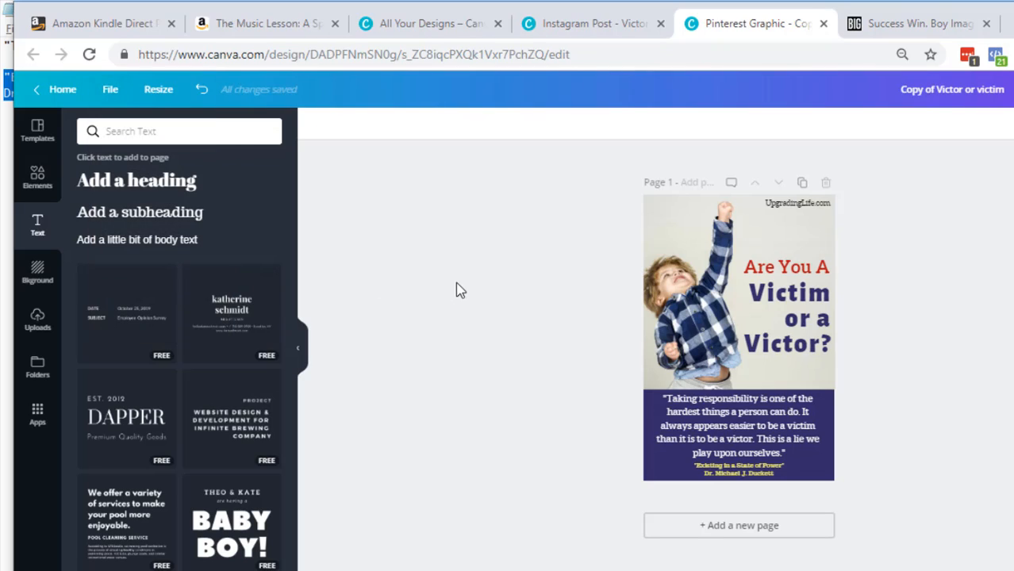
left_click(823, 24)
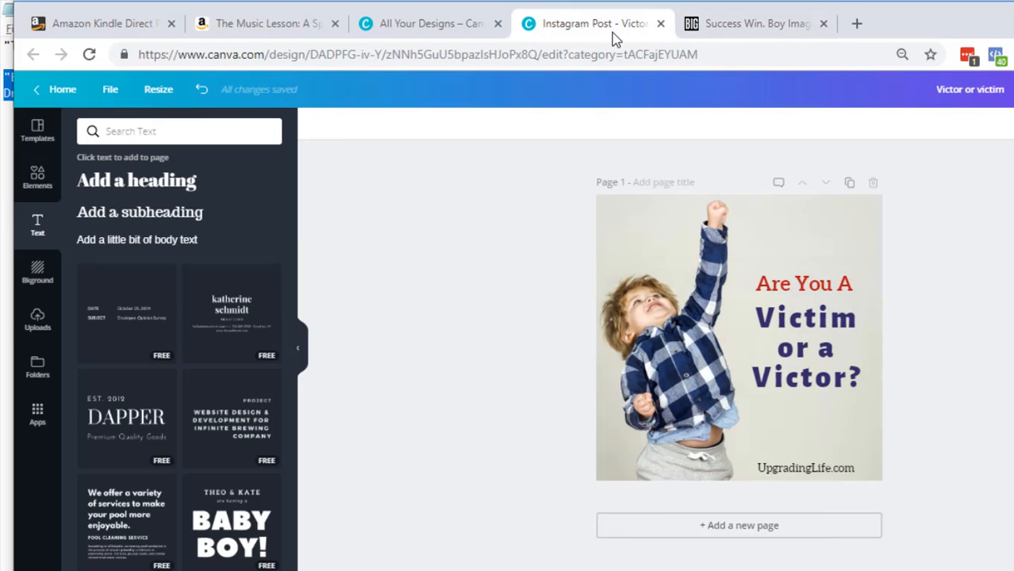
Save the Instagram Post design and close it
left_click(110, 89)
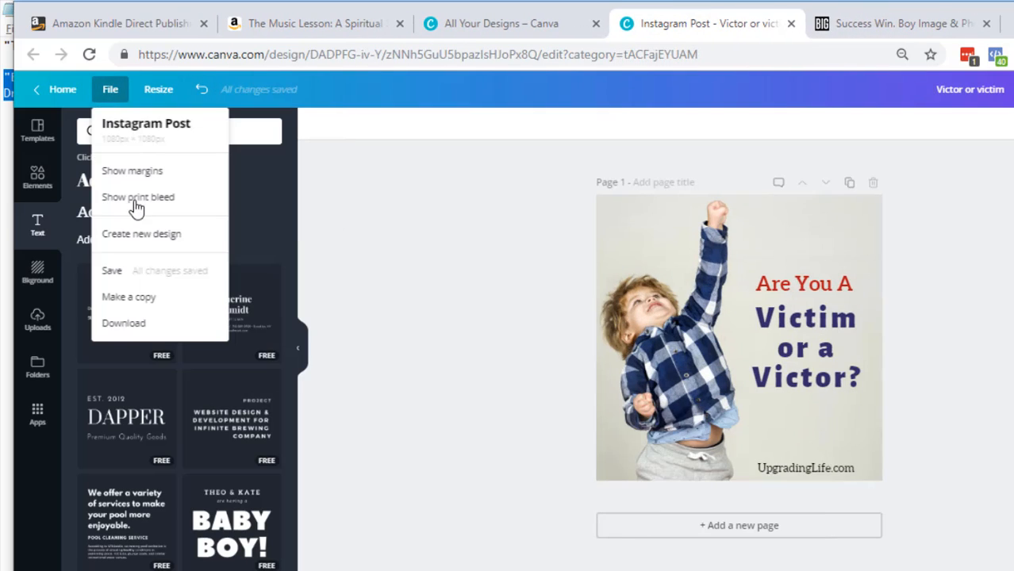
left_click(132, 269)
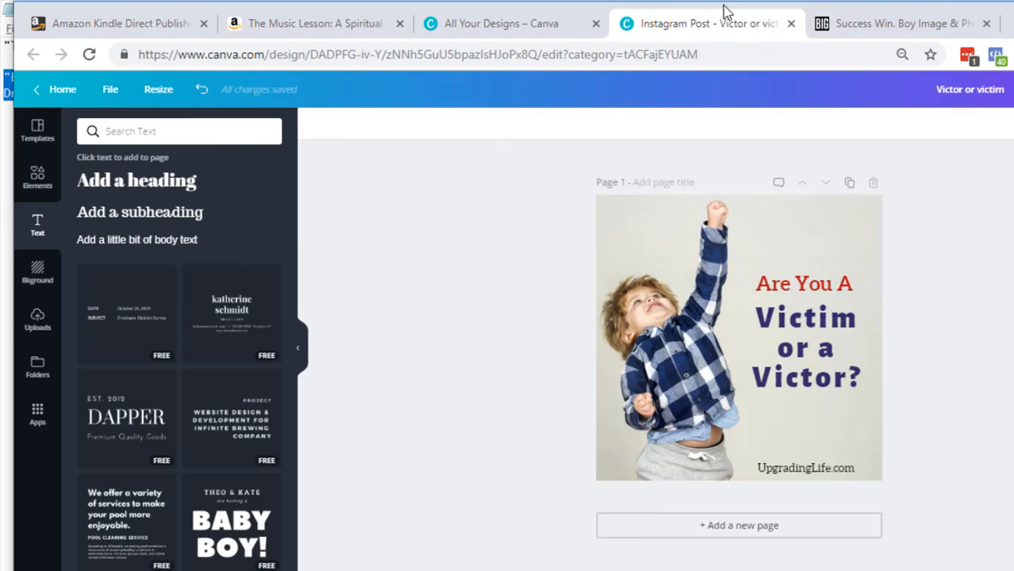
left_click(791, 24)
Reload the list of designs and rename the Pinterest version "Victim or Victor", the author's surname and "Pinterest", separated by hyphens
left_click(464, 29)
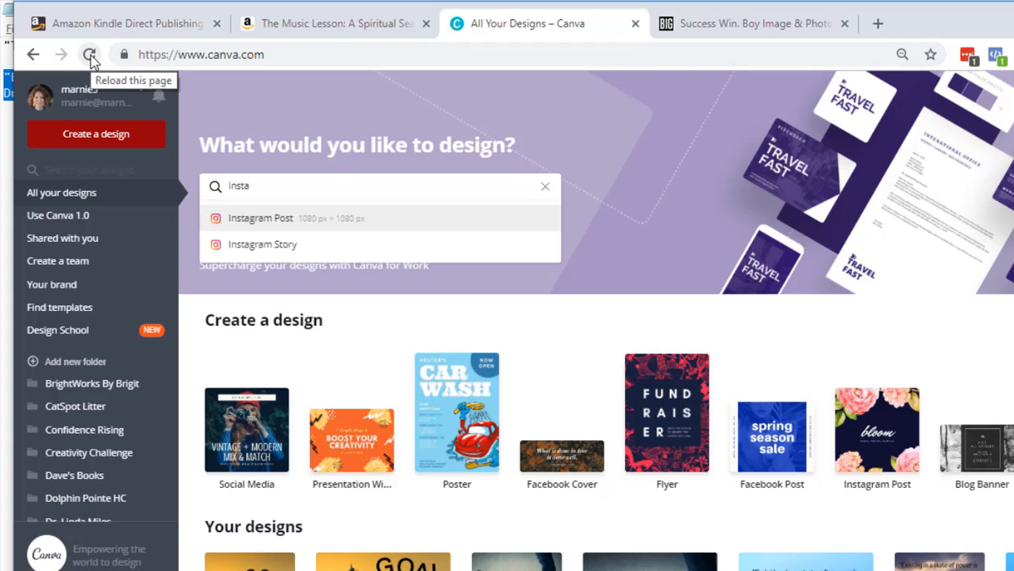
left_click(90, 54)
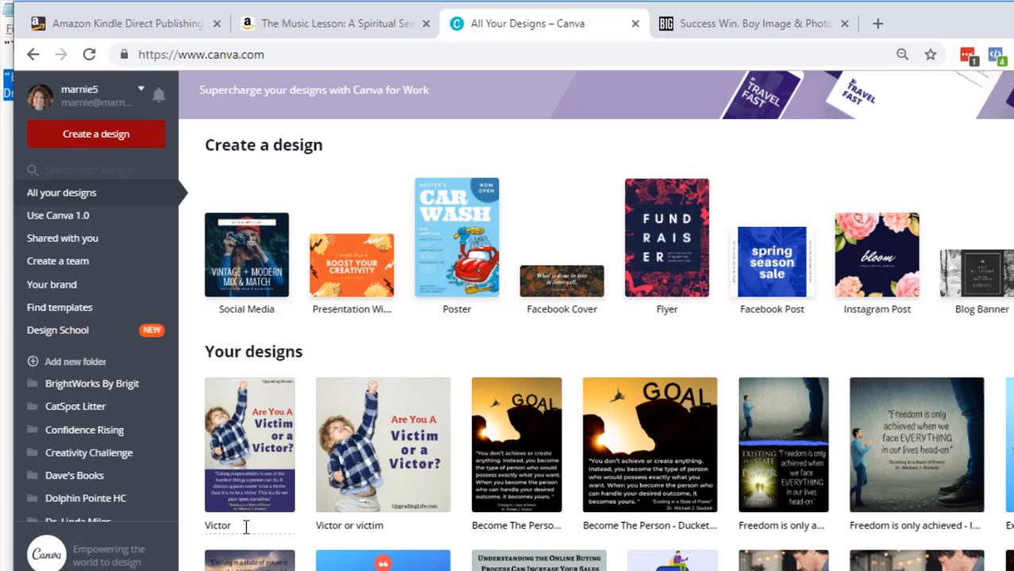
left_click(246, 528)
type("Victim or Victor - ")
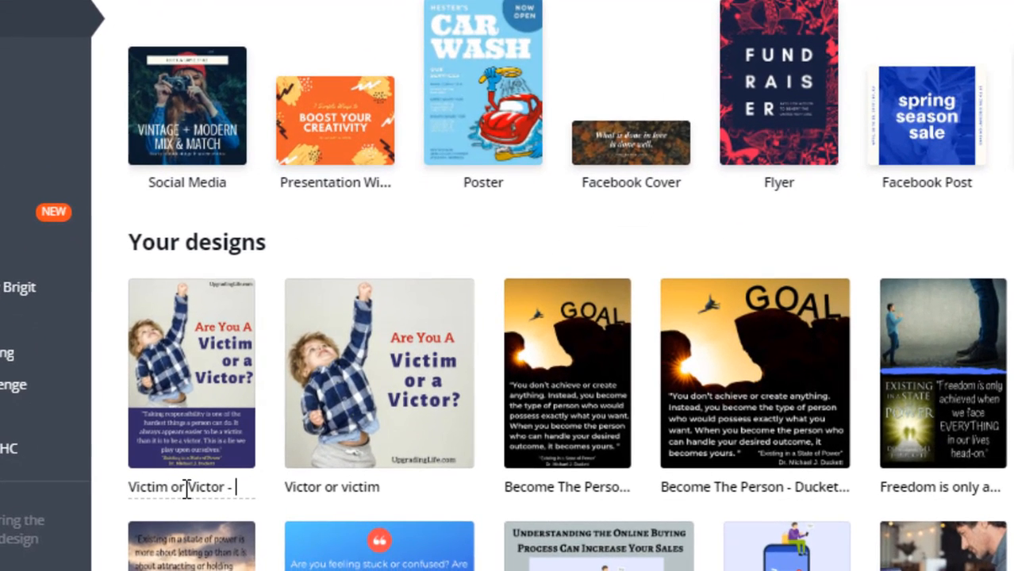
type("Duckett - Pint")
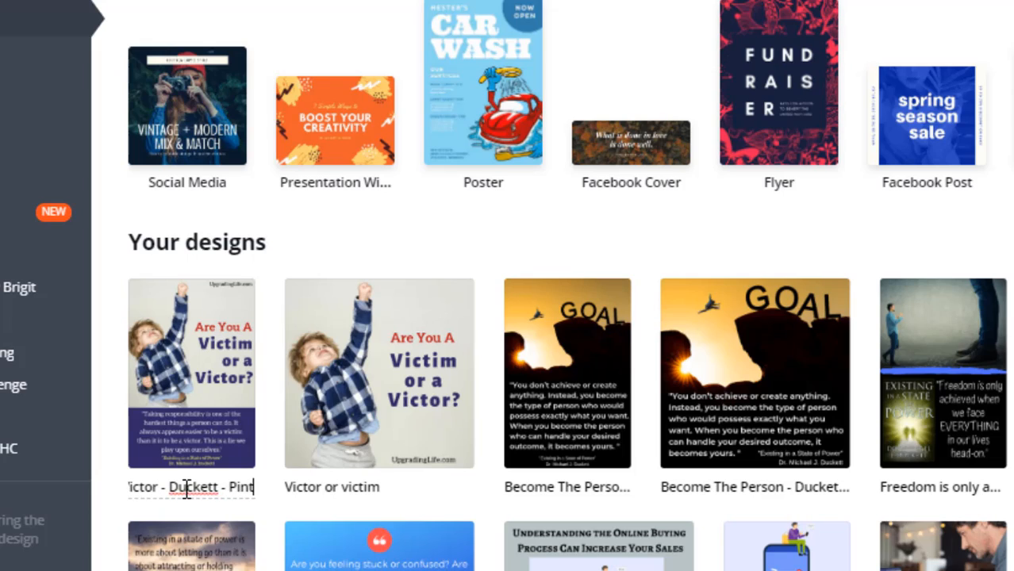
type("erest")
Rename the square "Victor or victim" design as "Victim or Victor", the author's surname and "Instagram", separated by hyphens
left_click(356, 488)
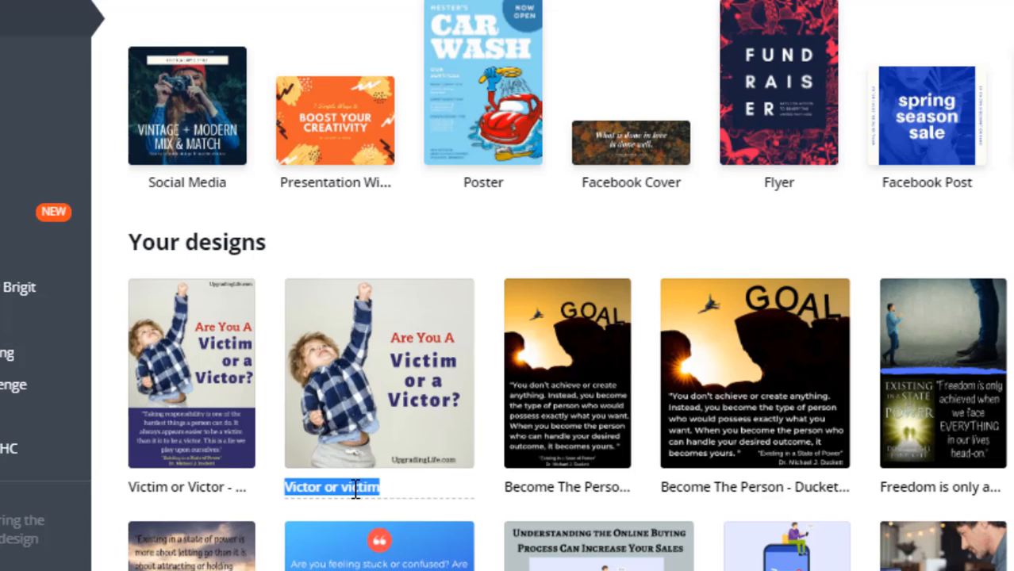
type("Victim or Victor -")
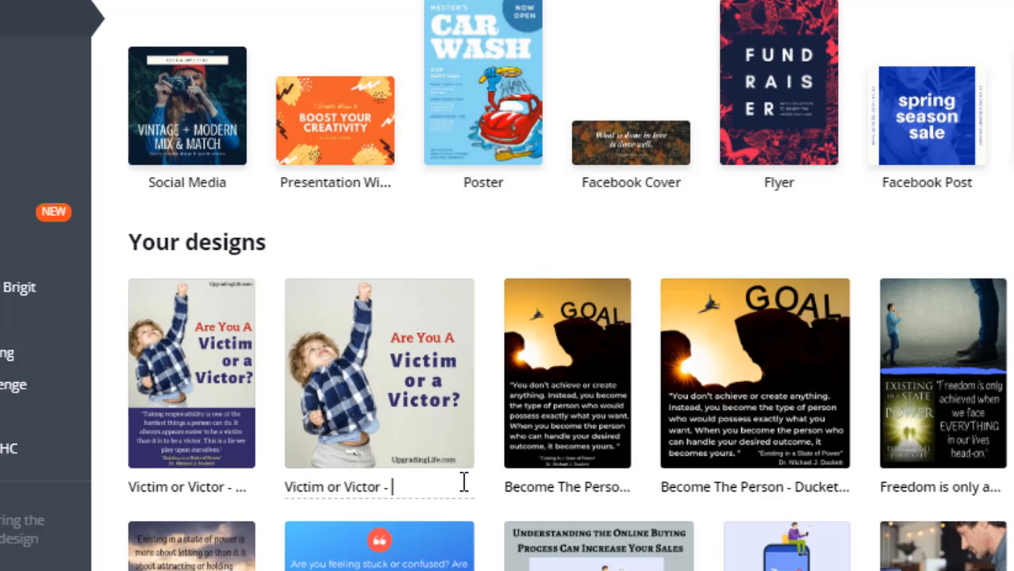
type("Duckett - Instagra")
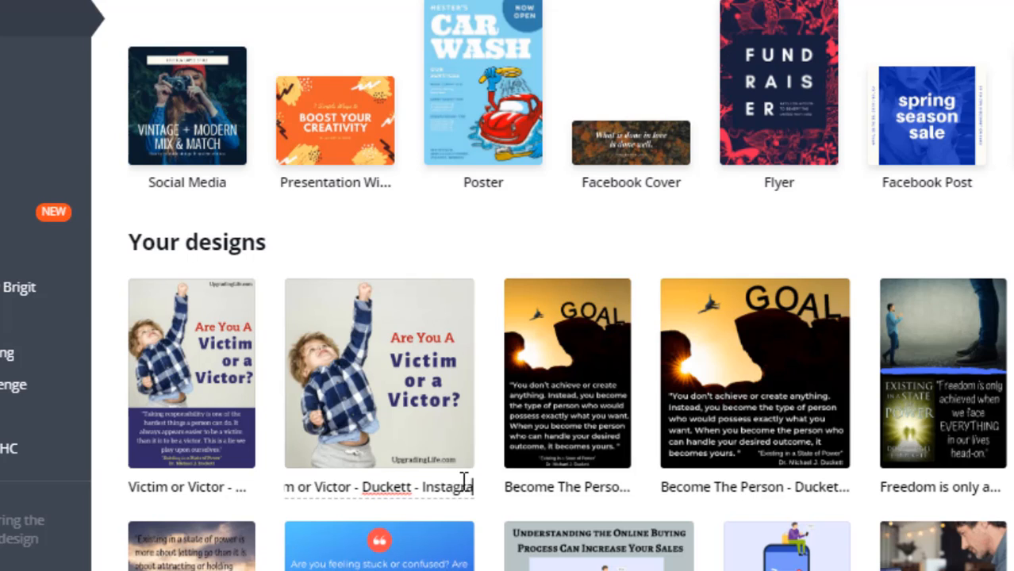
key("Return")
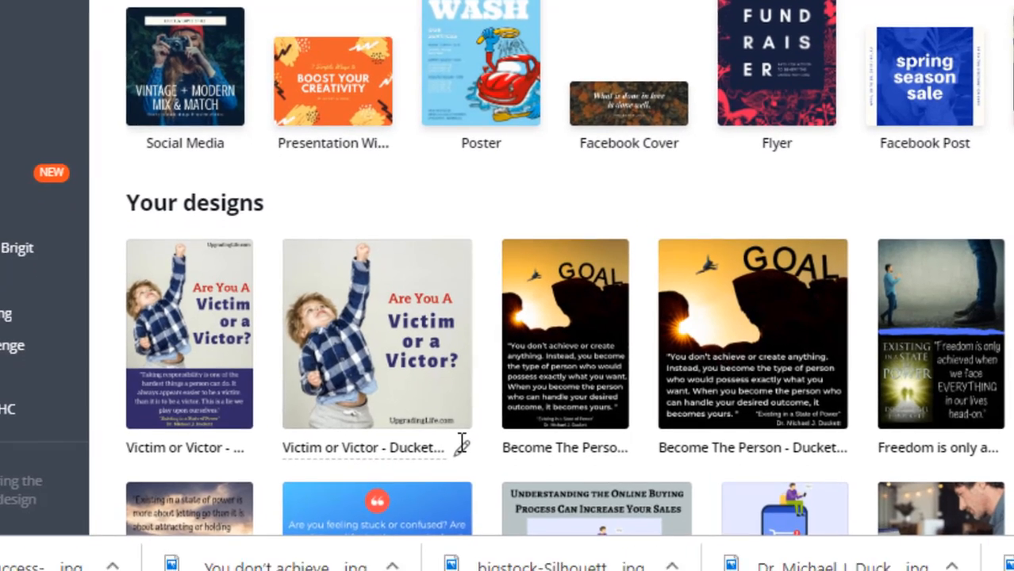
Move the Pinterest version of the "Victim or Victor" design to the folder named after the quote's author
mouse_move(241, 295)
left_click(232, 170)
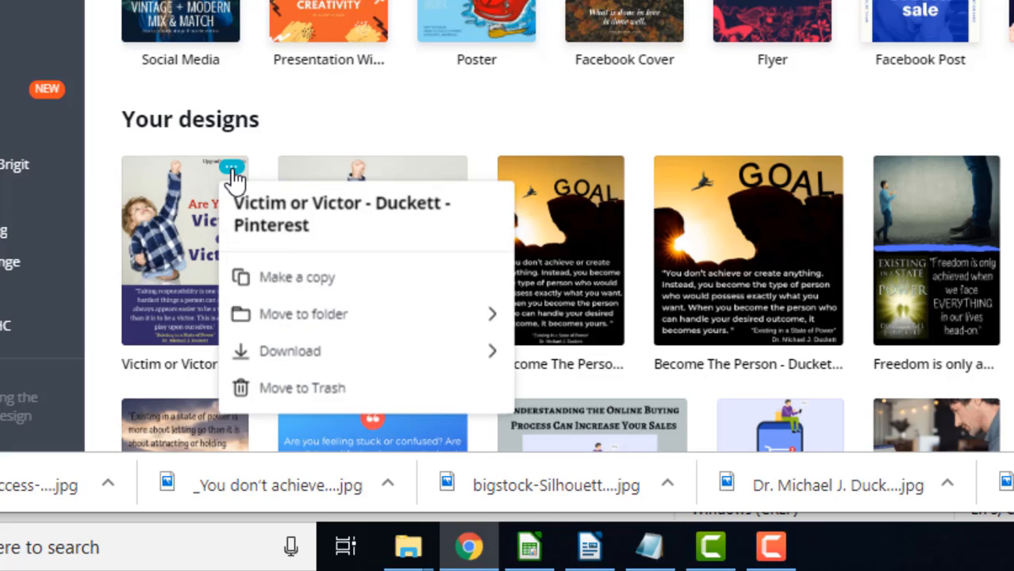
left_click(328, 317)
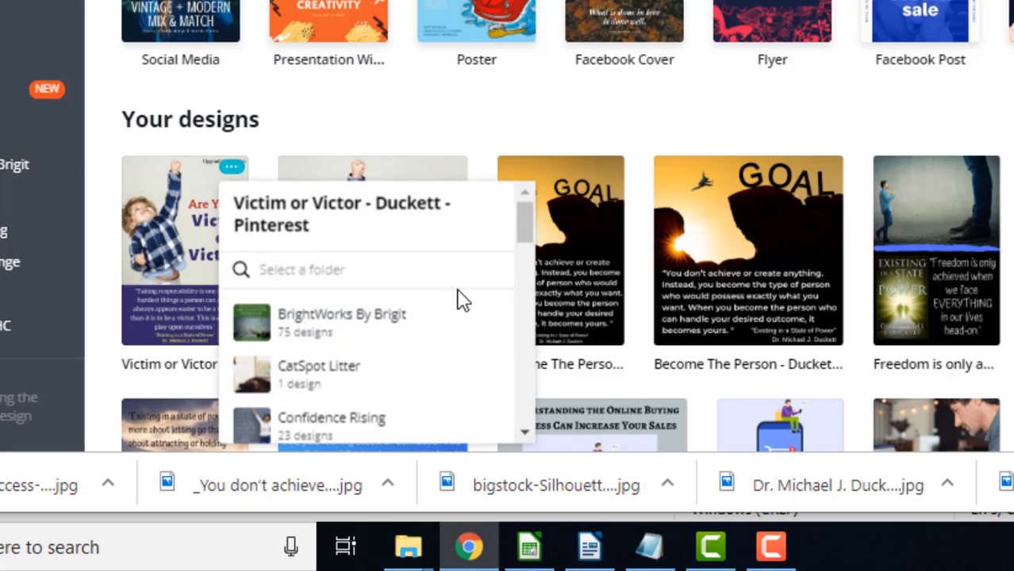
scroll(340, 382, "down", 5)
scroll(334, 387, "down", 5)
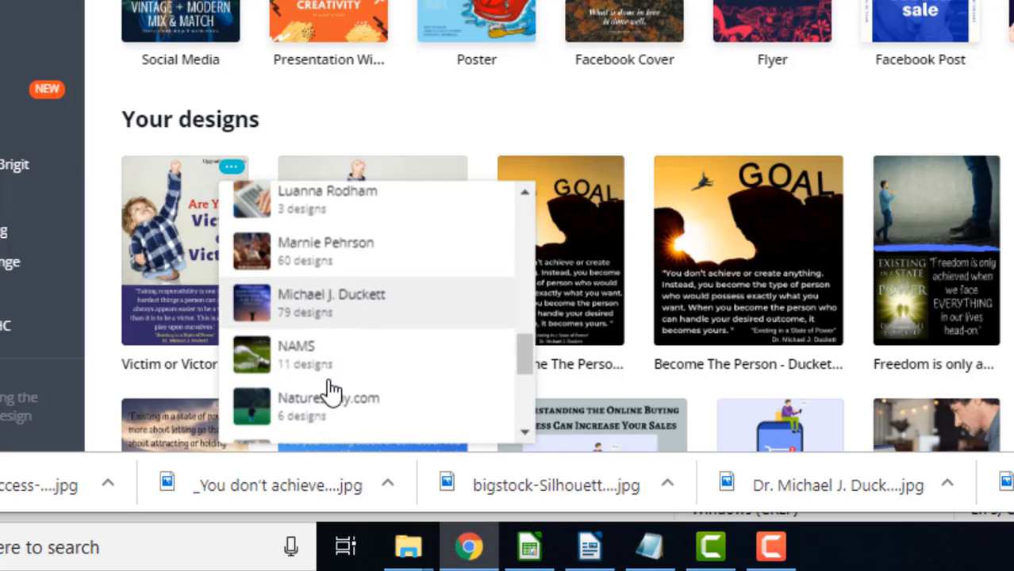
scroll(331, 327, "up", 2)
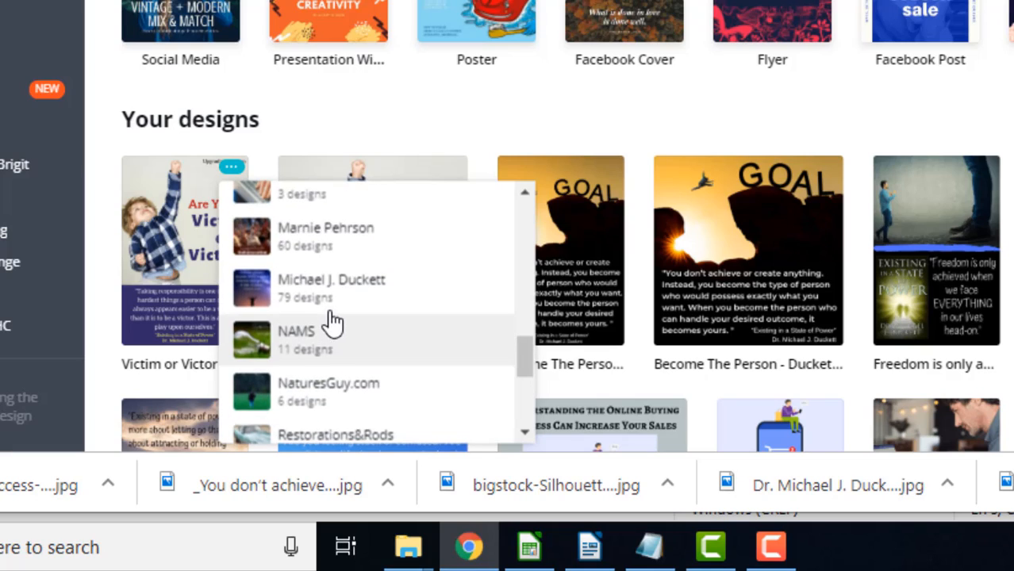
left_click(328, 306)
Move the Instagram version of the "Victim or Victor" design to the same author's folder
left_click(451, 168)
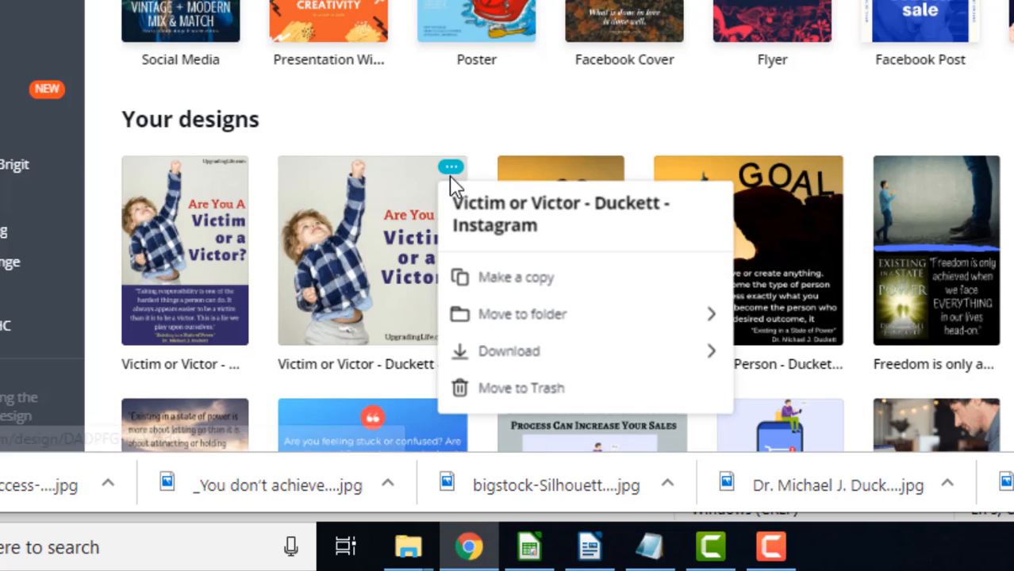
left_click(499, 317)
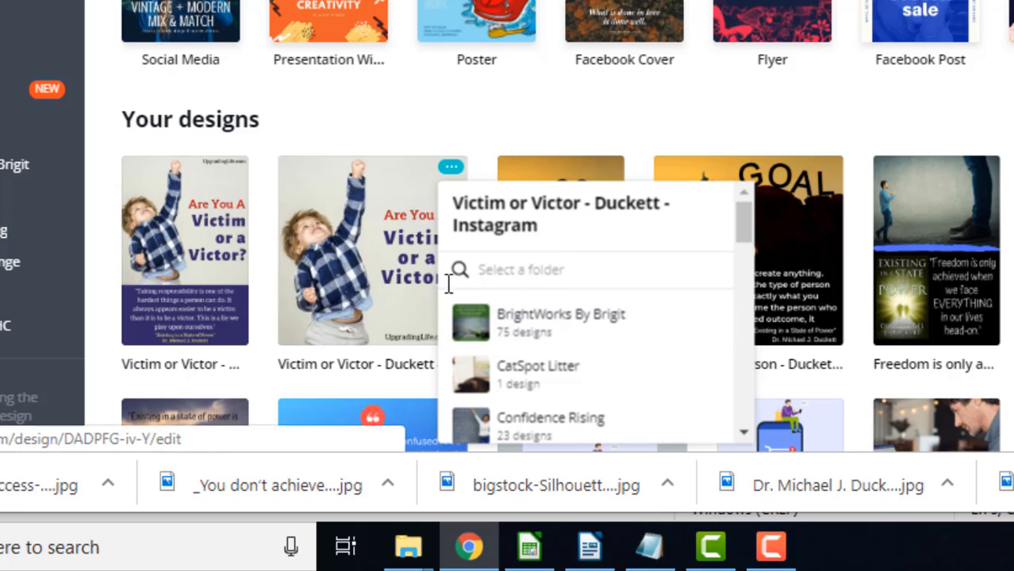
scroll(526, 351, "down", 8)
scroll(537, 355, "down", 5)
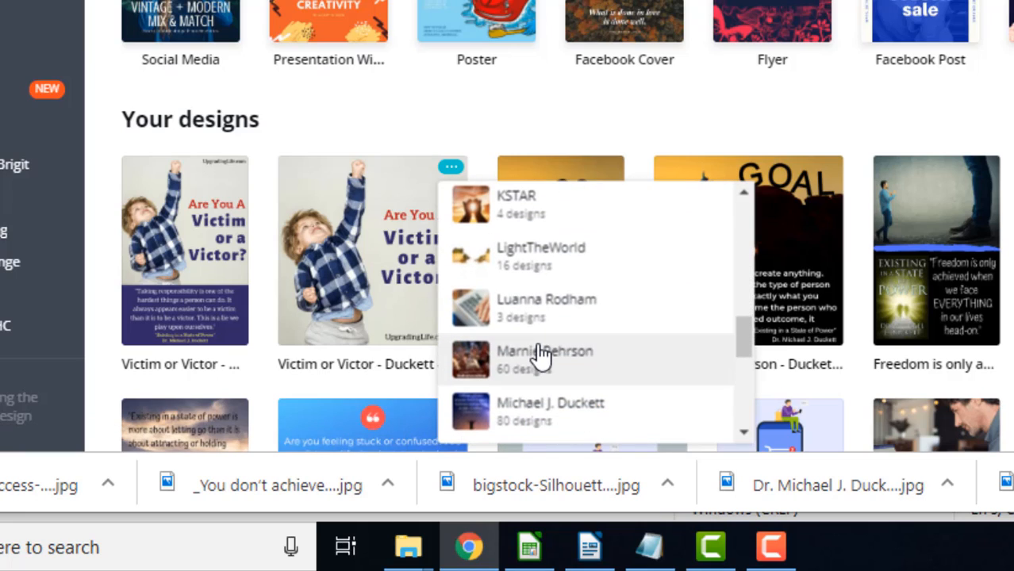
left_click(521, 415)
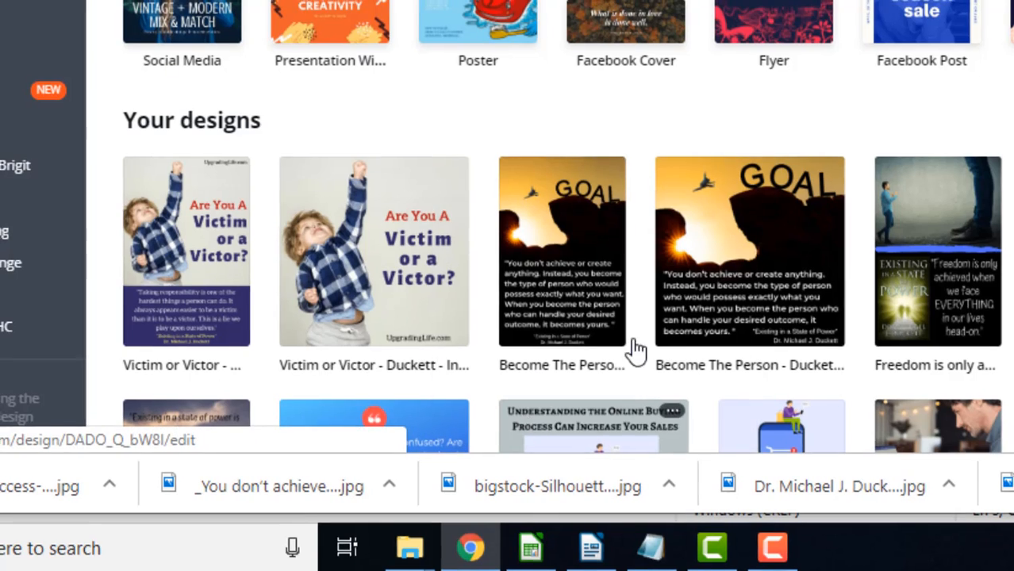
Open the author's folder to view the designs stored in it
scroll(112, 358, "down", 5)
scroll(114, 365, "down", 4)
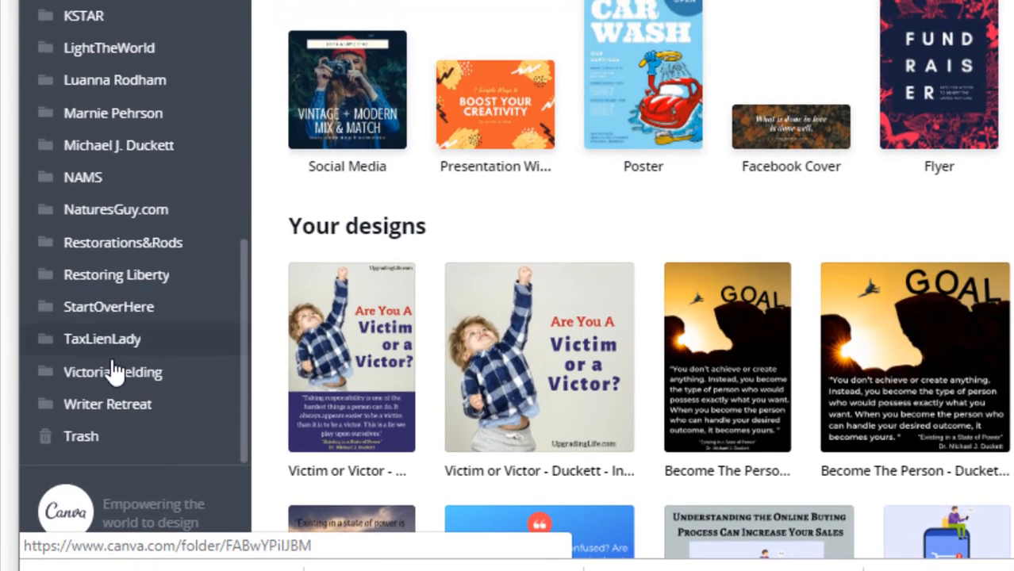
left_click(139, 147)
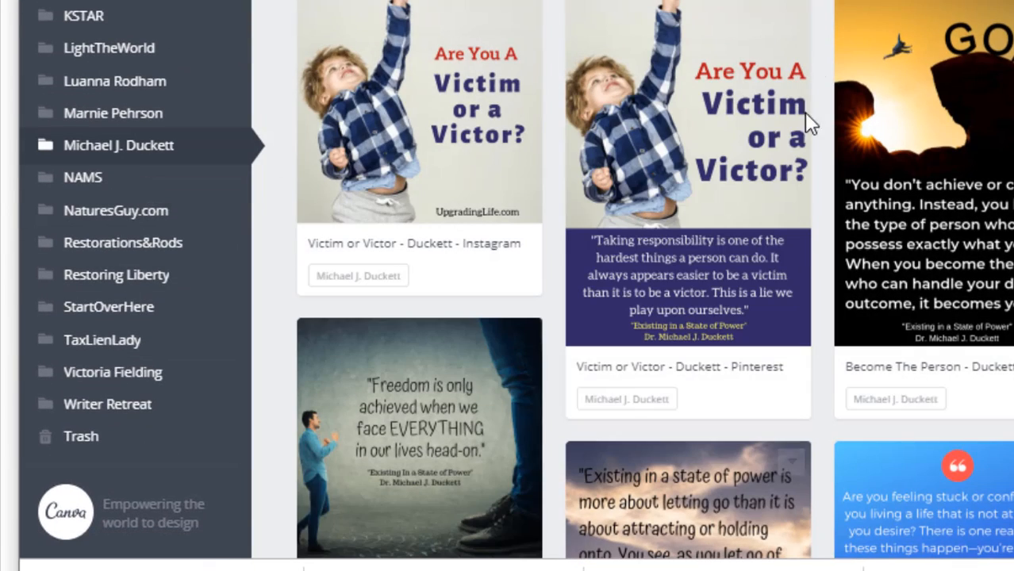